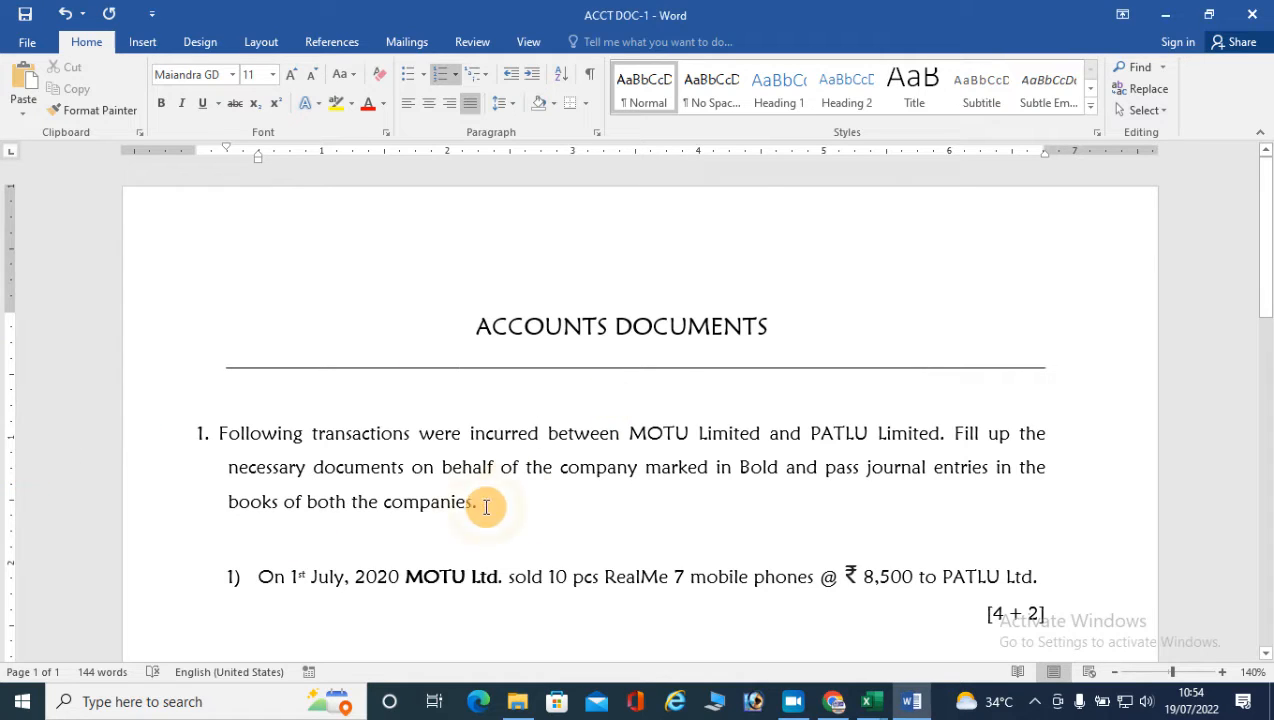
Step: Read the MOTU and PATLU transactions in the Word document, then switch to the ACCT-1 workbook in Excel and show the Invoice sheet
{"action": "scroll", "coordinate": [600, 495], "scroll_direction": "down", "scroll_amount": 2}
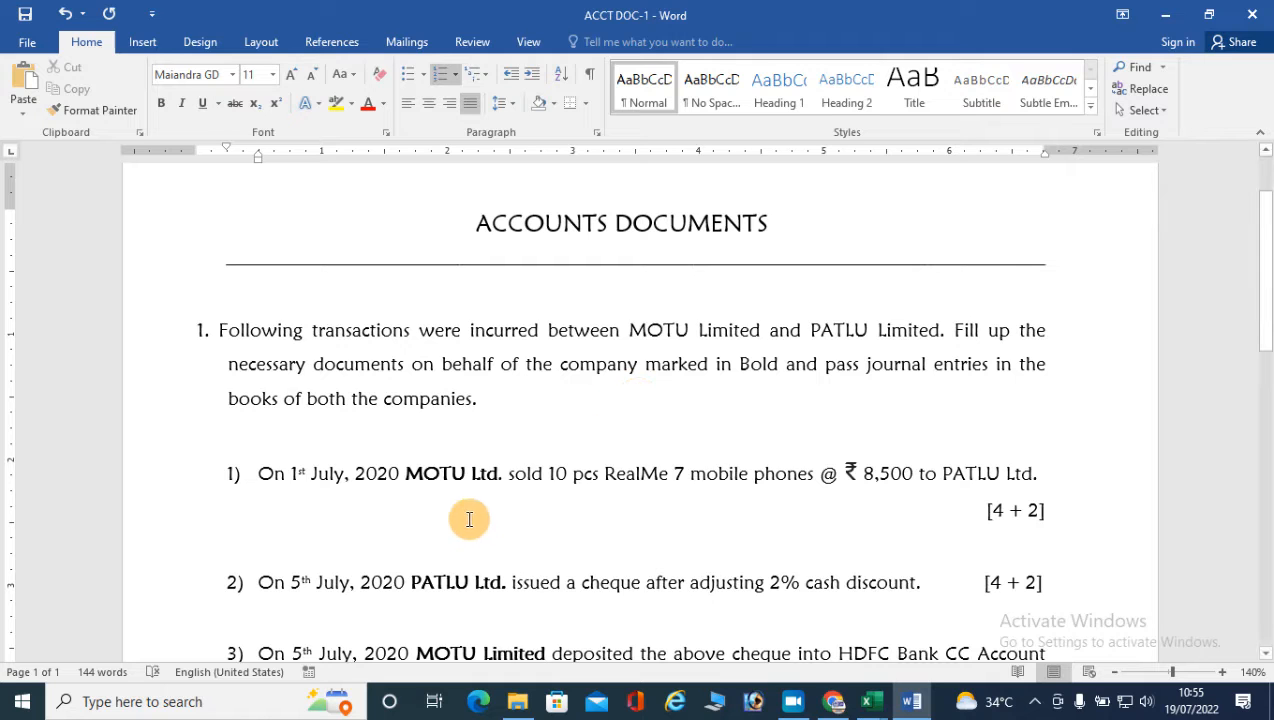
{"action": "scroll", "coordinate": [478, 546], "scroll_direction": "down", "scroll_amount": 1}
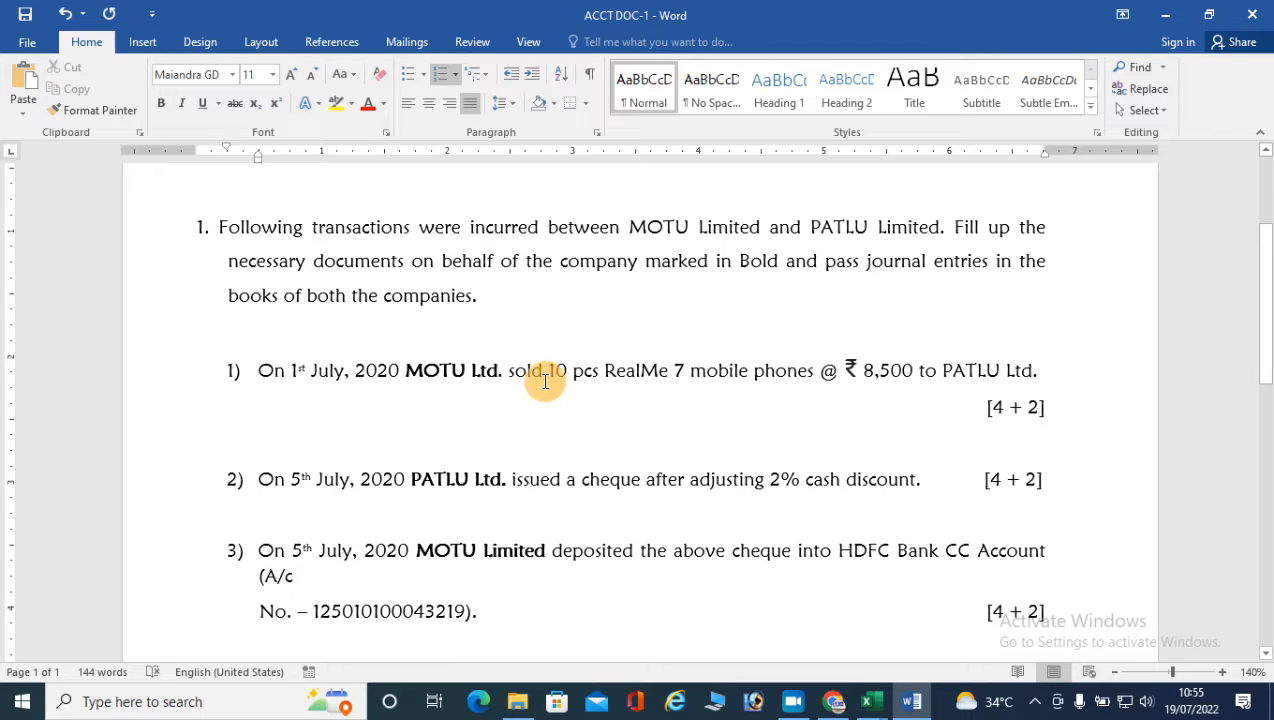
{"action": "mouse_move", "coordinate": [870, 708]}
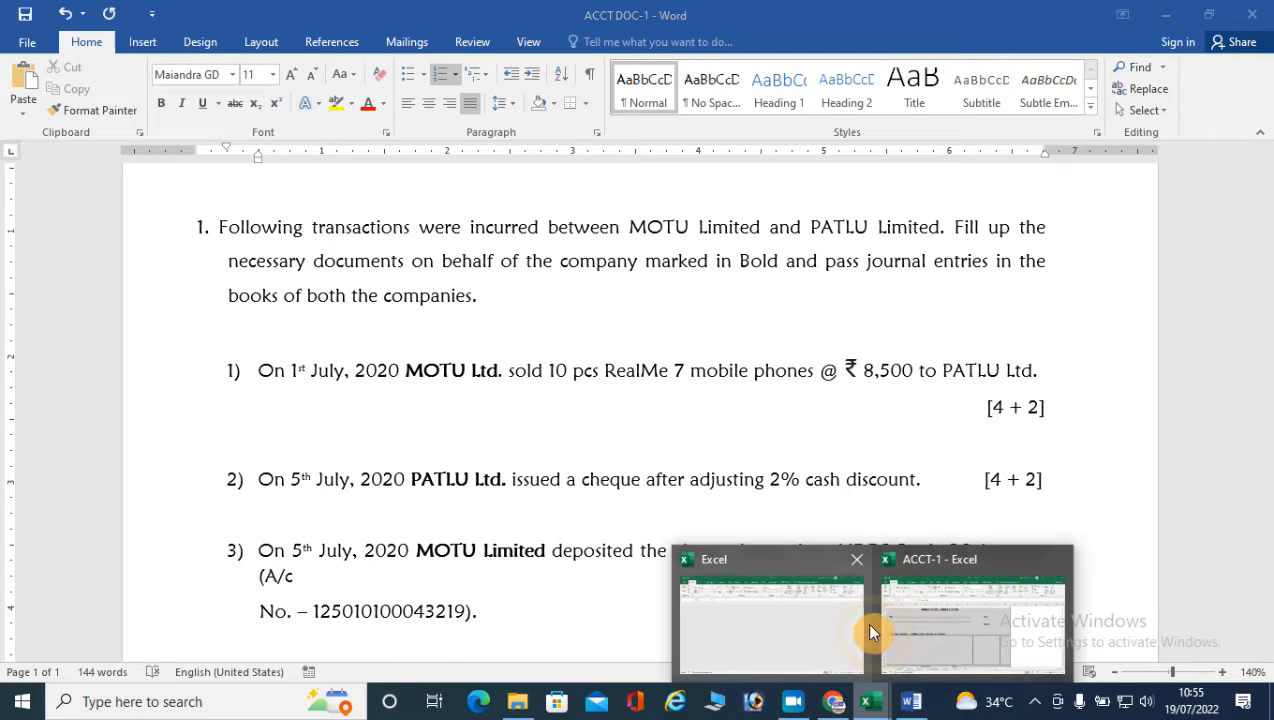
{"action": "left_click", "coordinate": [896, 620]}
{"action": "left_click", "coordinate": [138, 649]}
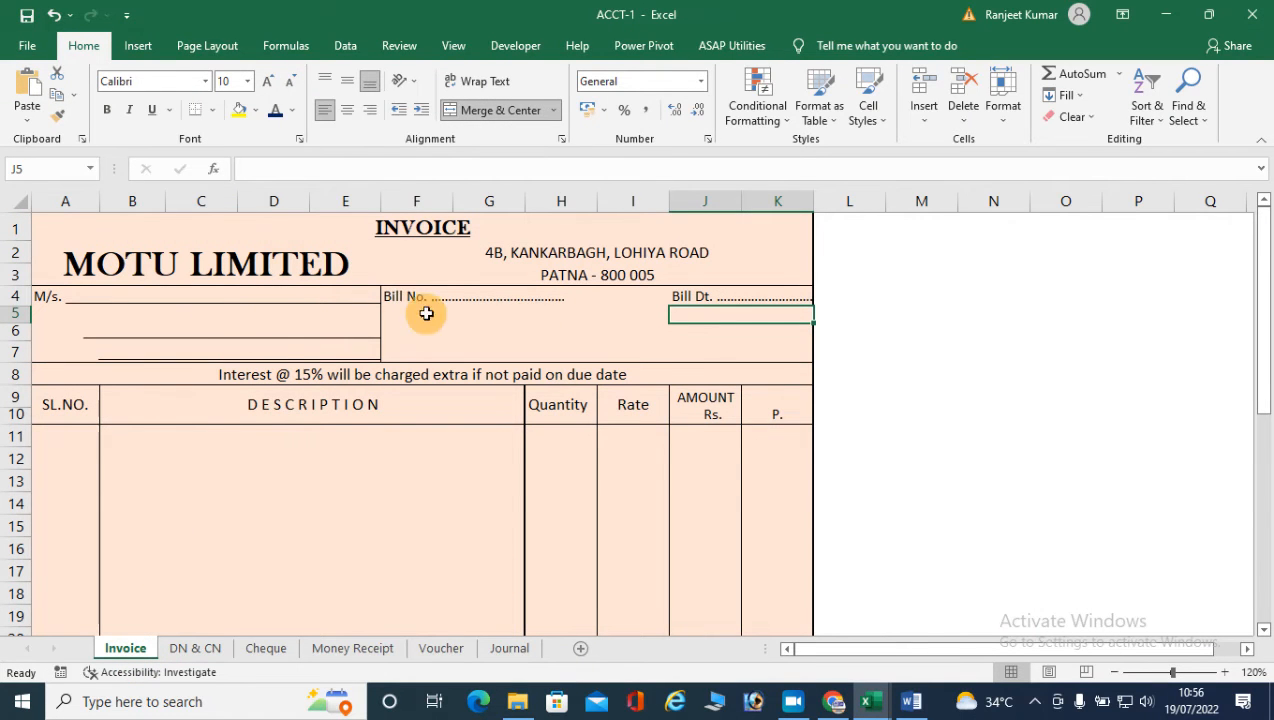
Step: Enter PATLU LIMITED as the customer in cell B4 on the invoice's M/s. line
{"action": "left_click", "coordinate": [86, 297]}
{"action": "left_click", "coordinate": [145, 296]}
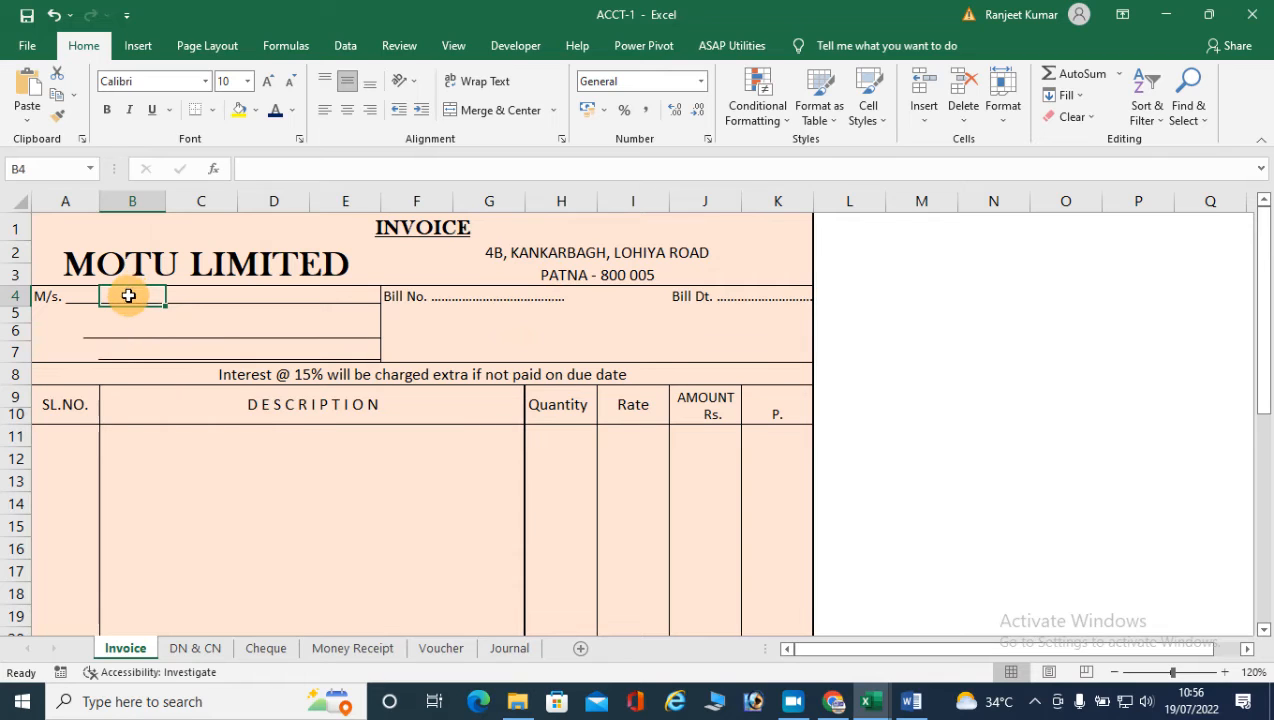
{"action": "type", "text": "P"}
{"action": "key", "text": "BackSpace"}
{"action": "type", "text": "PATLU"}
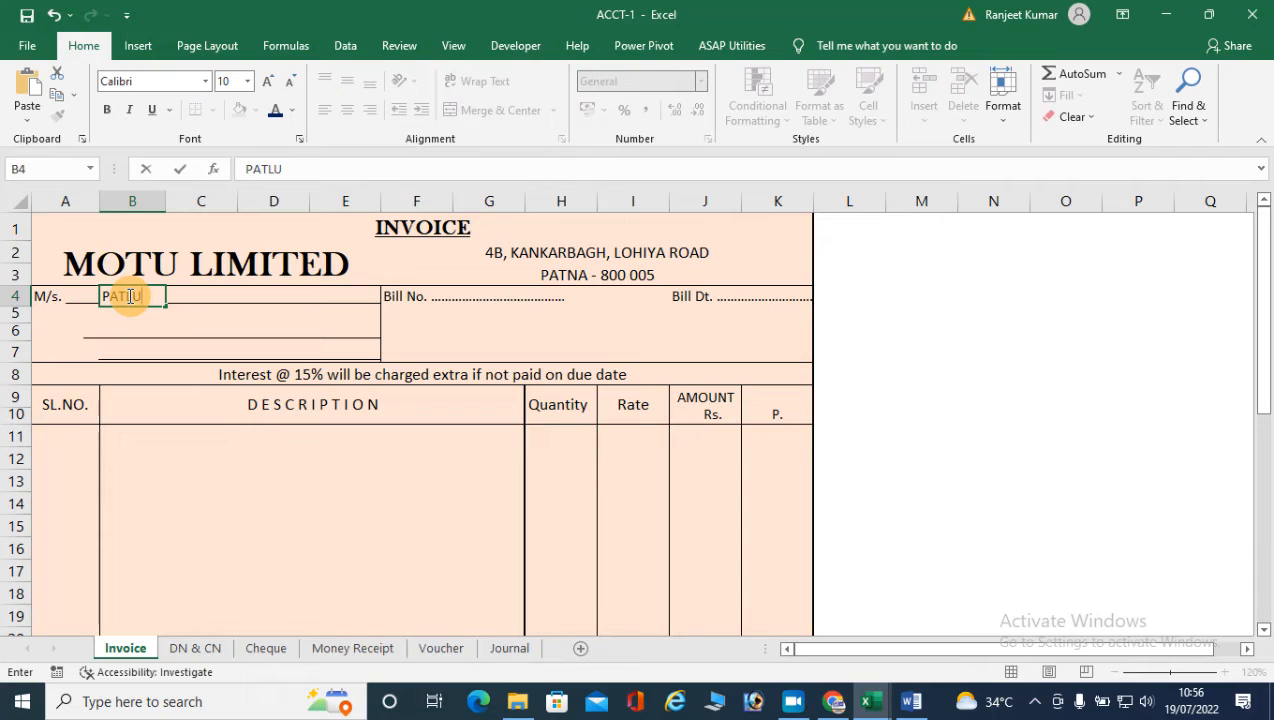
{"action": "type", "text": " LIMITED"}
{"action": "key", "text": "Tab"}
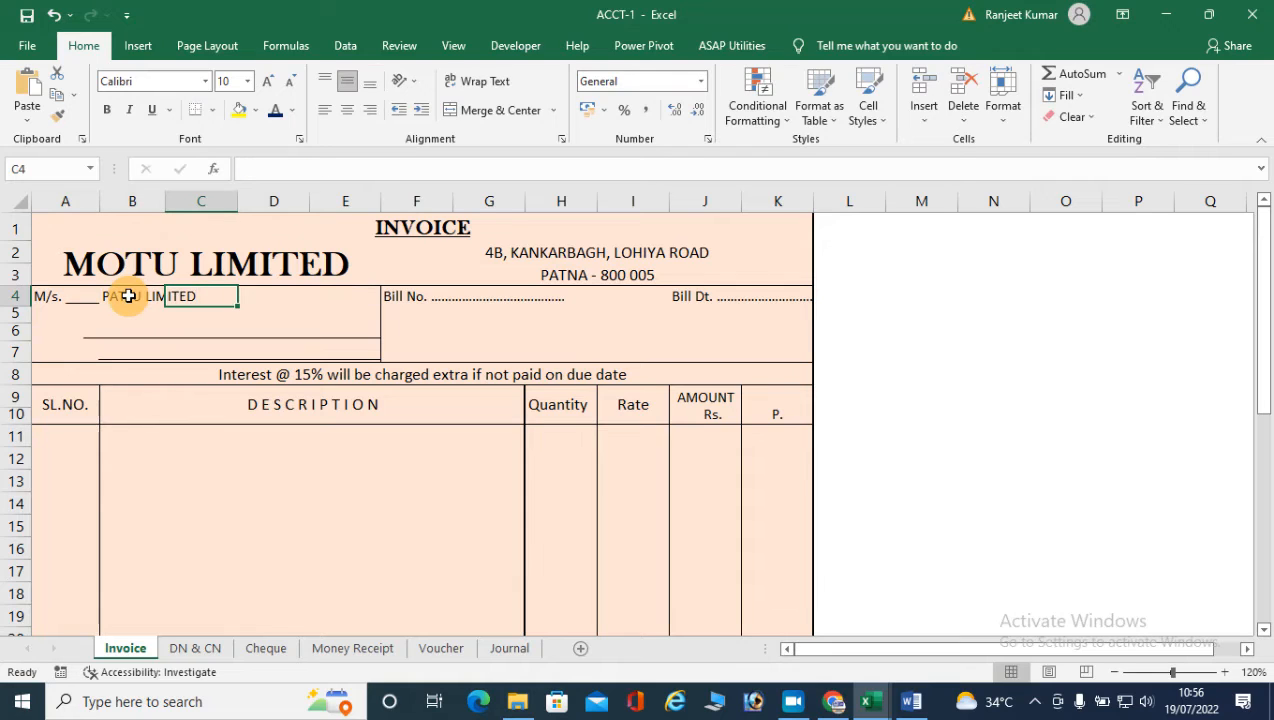
Step: Enter the customer's address in cell B6, below the customer's company name
{"action": "left_click", "coordinate": [133, 314]}
{"action": "left_click", "coordinate": [136, 333]}
{"action": "left_click", "coordinate": [141, 327]}
{"action": "type", "text": "BORING"}
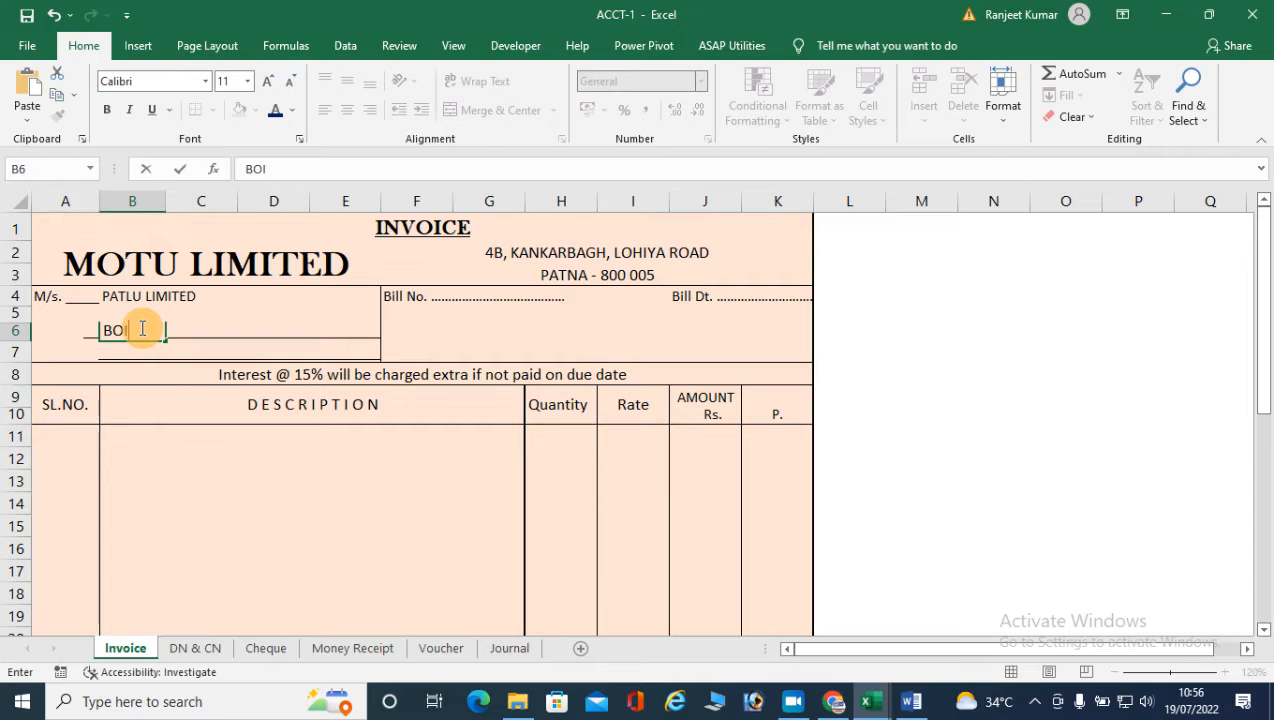
{"action": "type", "text": " ROAD, PATNA"}
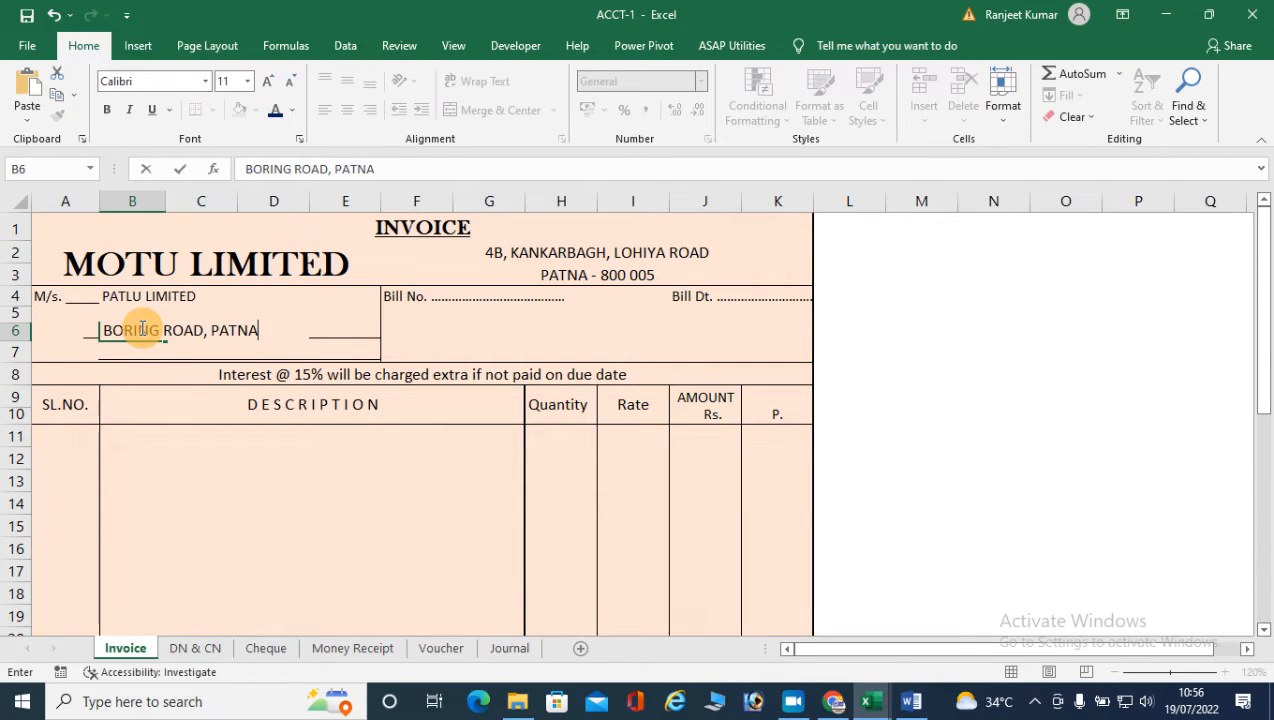
{"action": "left_click", "coordinate": [141, 327]}
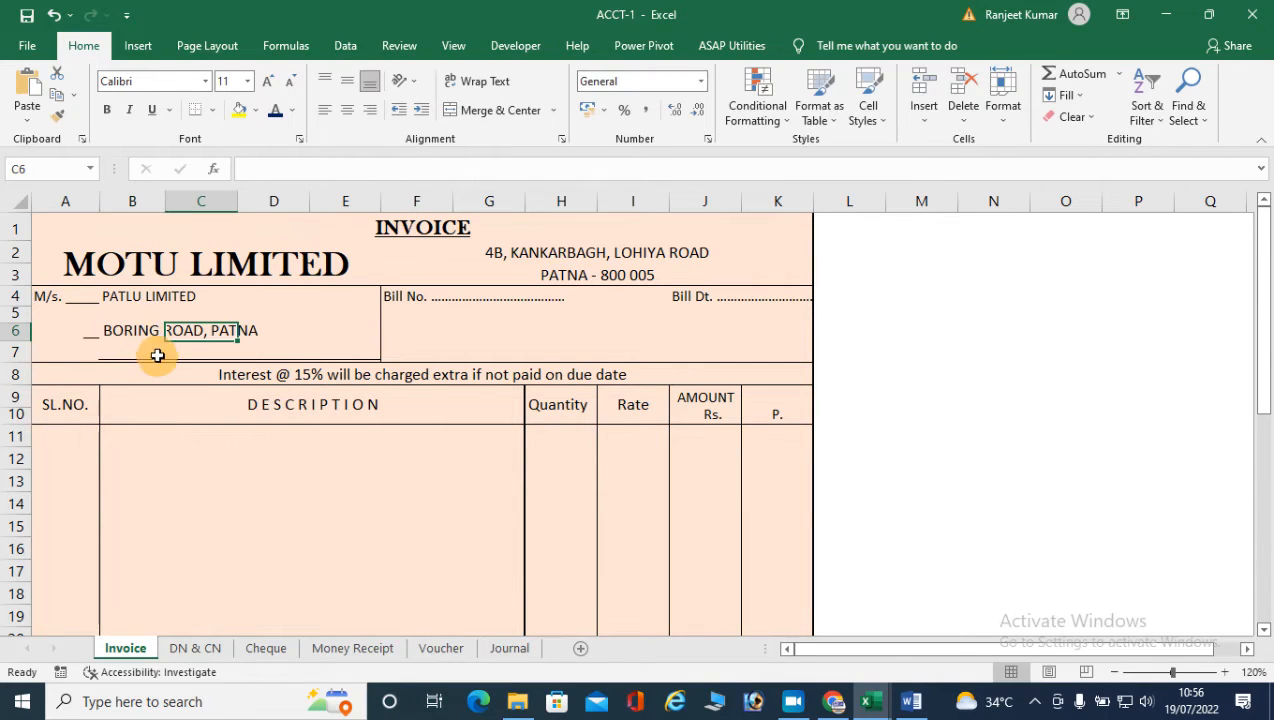
Step: Insert 001 as the bill number within the dotted Bill No. line of the invoice
{"action": "left_click", "coordinate": [472, 296]}
{"action": "double_click", "coordinate": [468, 294]}
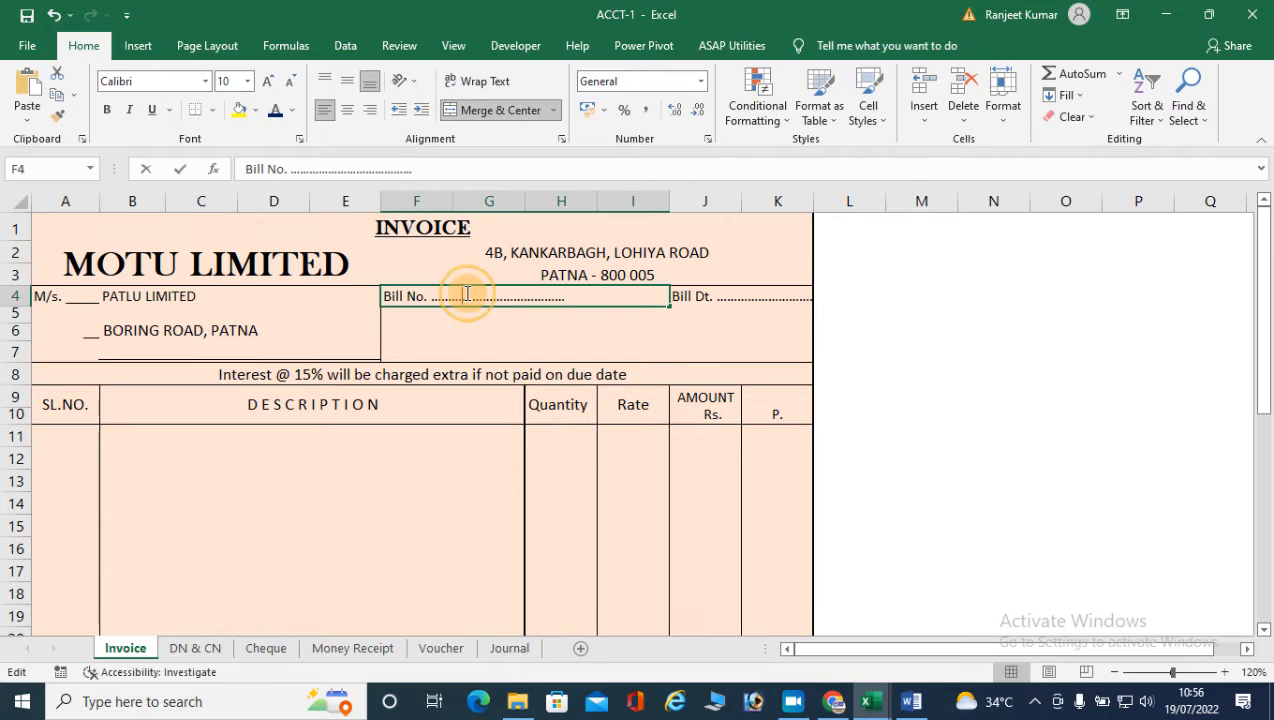
{"action": "type", "text": "001"}
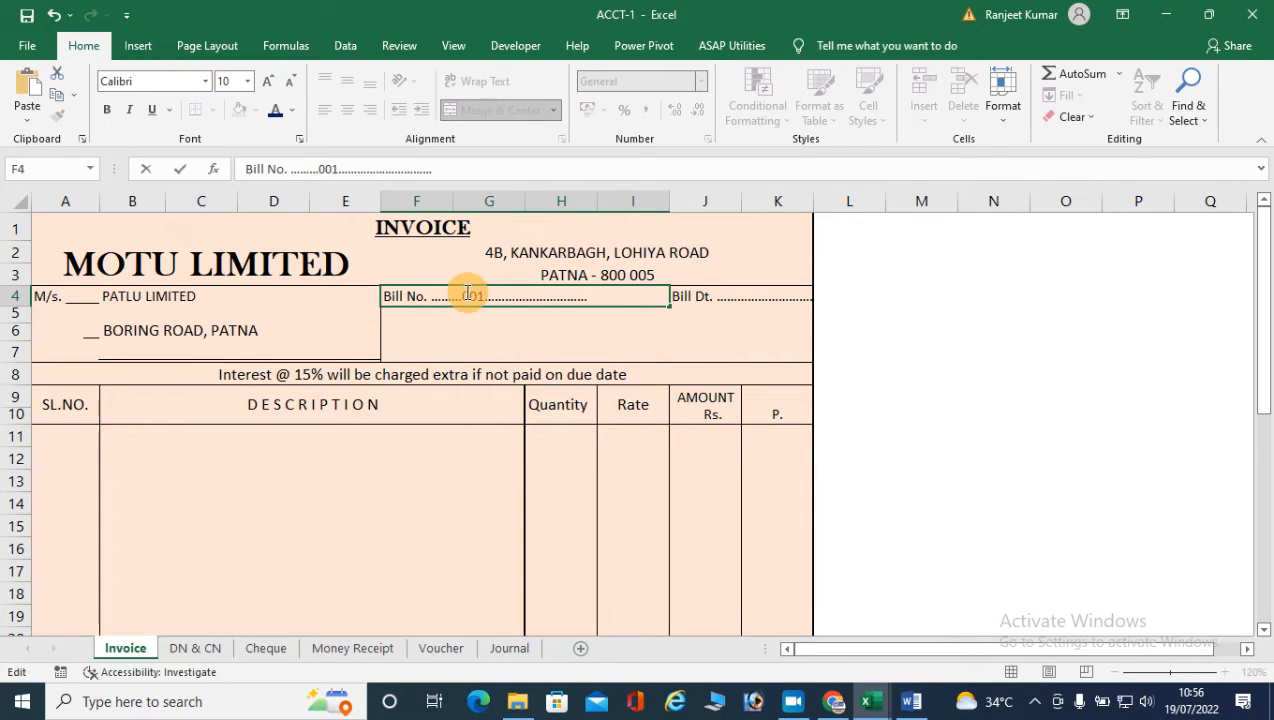
Step: Check the first transaction's date in the Word document, insert 1-07-2020 as the invoice's bill date, and delete the surplus trailing dots
{"action": "double_click", "coordinate": [739, 294]}
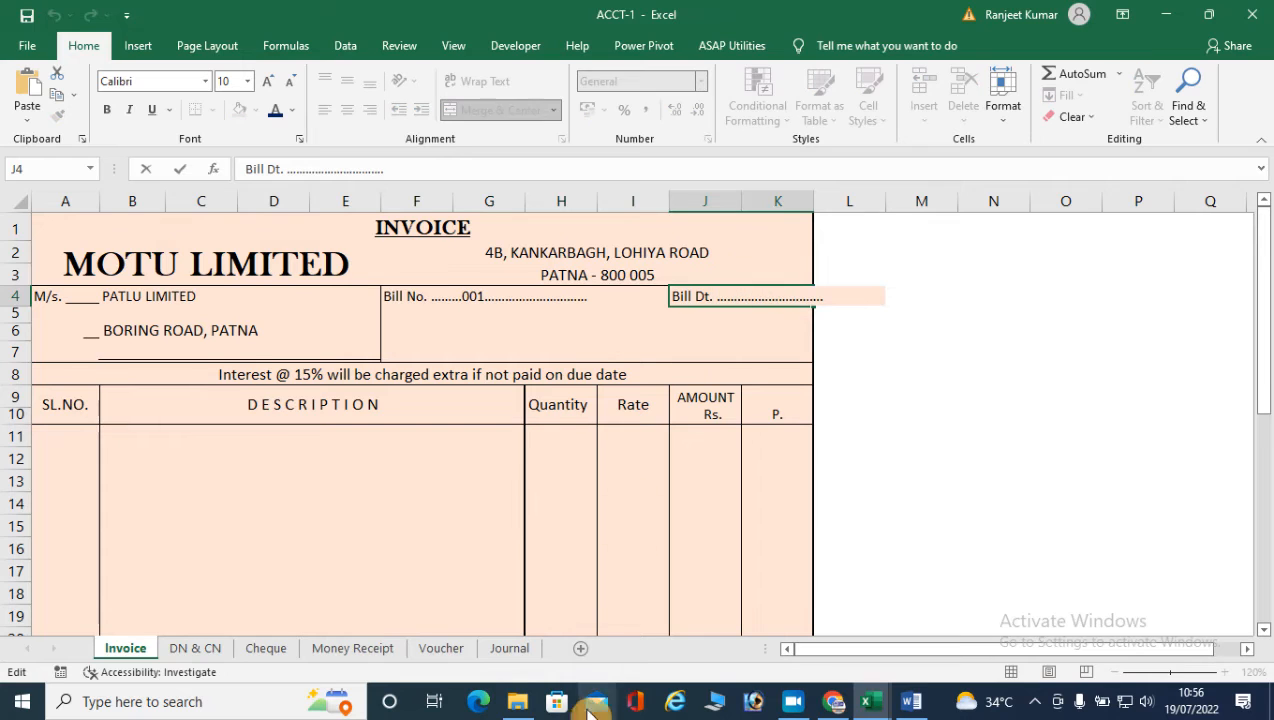
{"action": "left_click", "coordinate": [912, 705]}
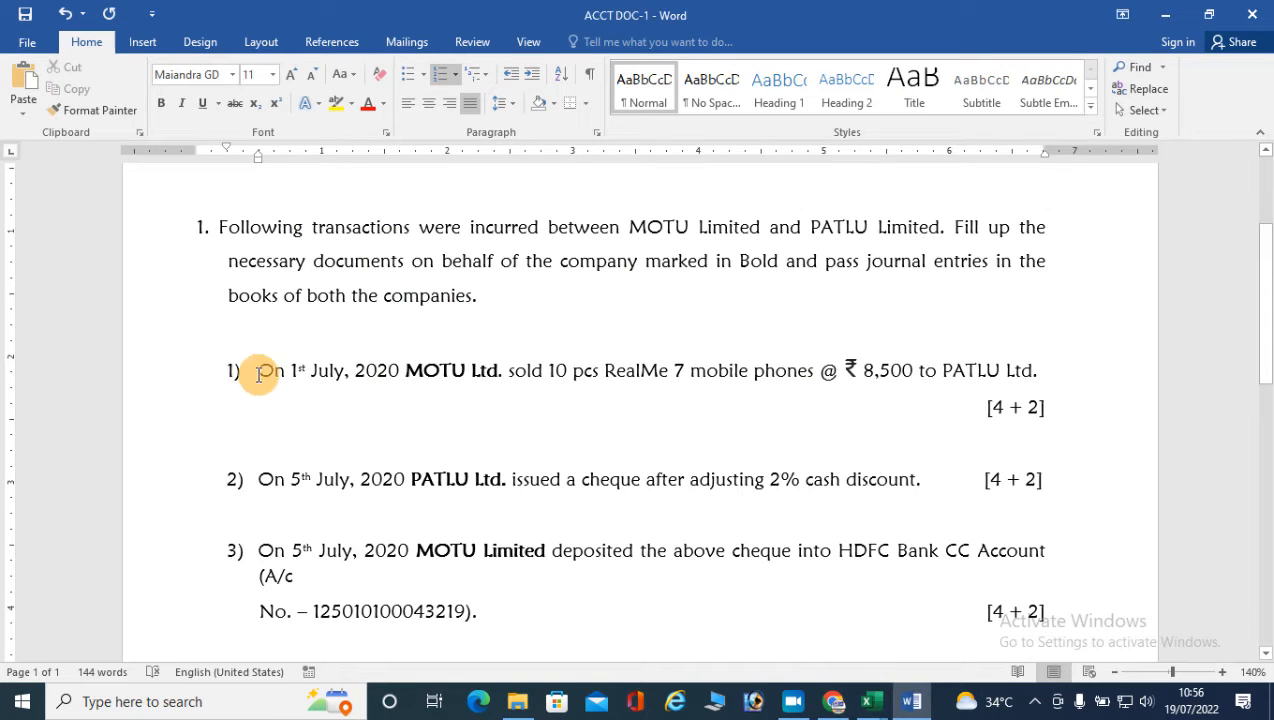
{"action": "mouse_move", "coordinate": [872, 703]}
{"action": "left_click", "coordinate": [934, 627]}
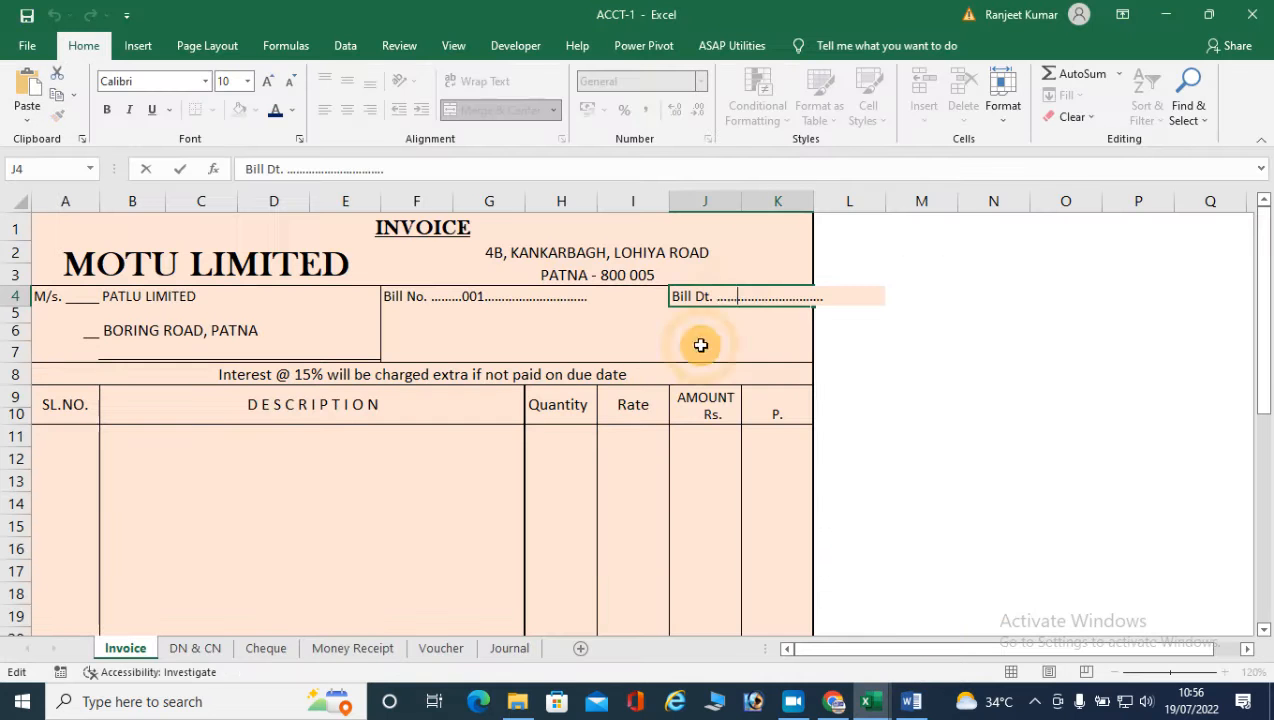
{"action": "type", "text": "1-07-2"}
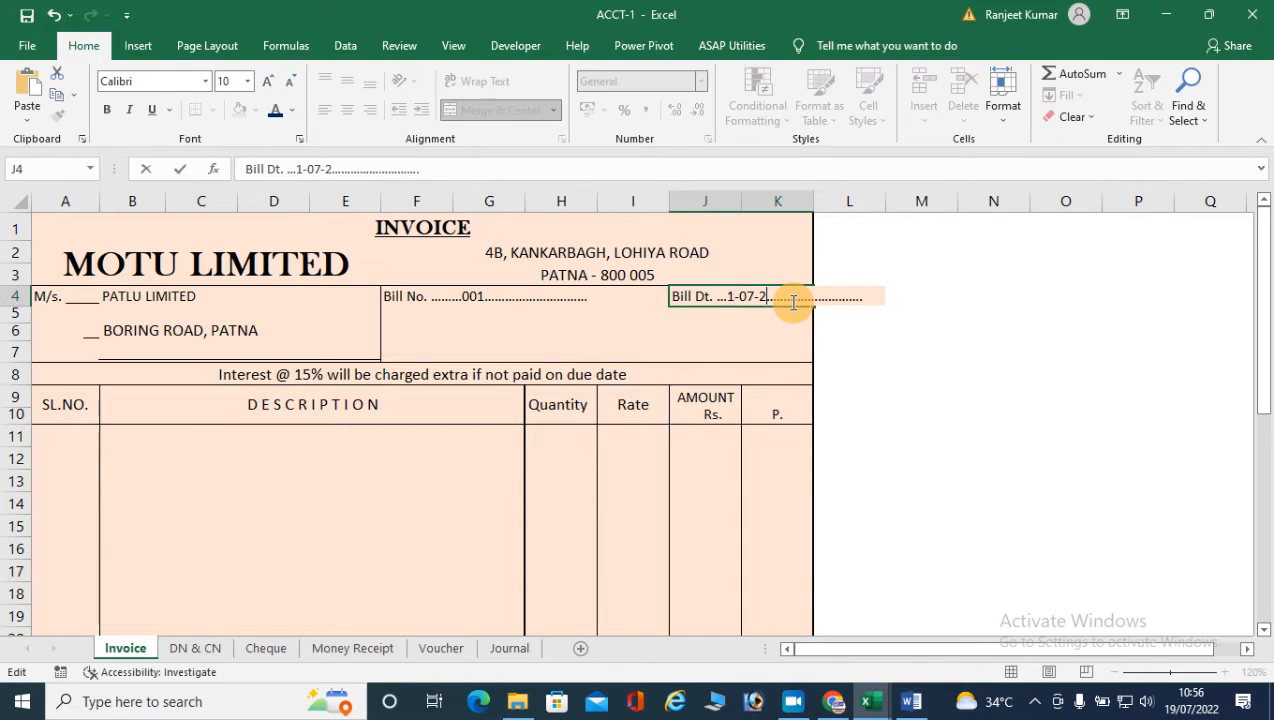
{"action": "type", "text": "020"}
{"action": "key", "text": "Delete"}
{"action": "key", "text": "Delete"}
{"action": "key", "text": "Delete"}
{"action": "key", "text": "Delete"}
{"action": "key", "text": "Delete"}
{"action": "key", "text": "Delete"}
{"action": "key", "text": "Delete"}
{"action": "key", "text": "Delete"}
{"action": "key", "text": "Delete"}
{"action": "key", "text": "Delete"}
{"action": "key", "text": "Delete"}
{"action": "key", "text": "Delete"}
{"action": "key", "text": "Delete"}
{"action": "key", "text": "Delete"}
{"action": "key", "text": "Delete"}
{"action": "key", "text": "Delete"}
{"action": "key", "text": "Delete"}
{"action": "key", "text": "Delete"}
{"action": "key", "text": "Delete"}
{"action": "key", "text": "Delete"}
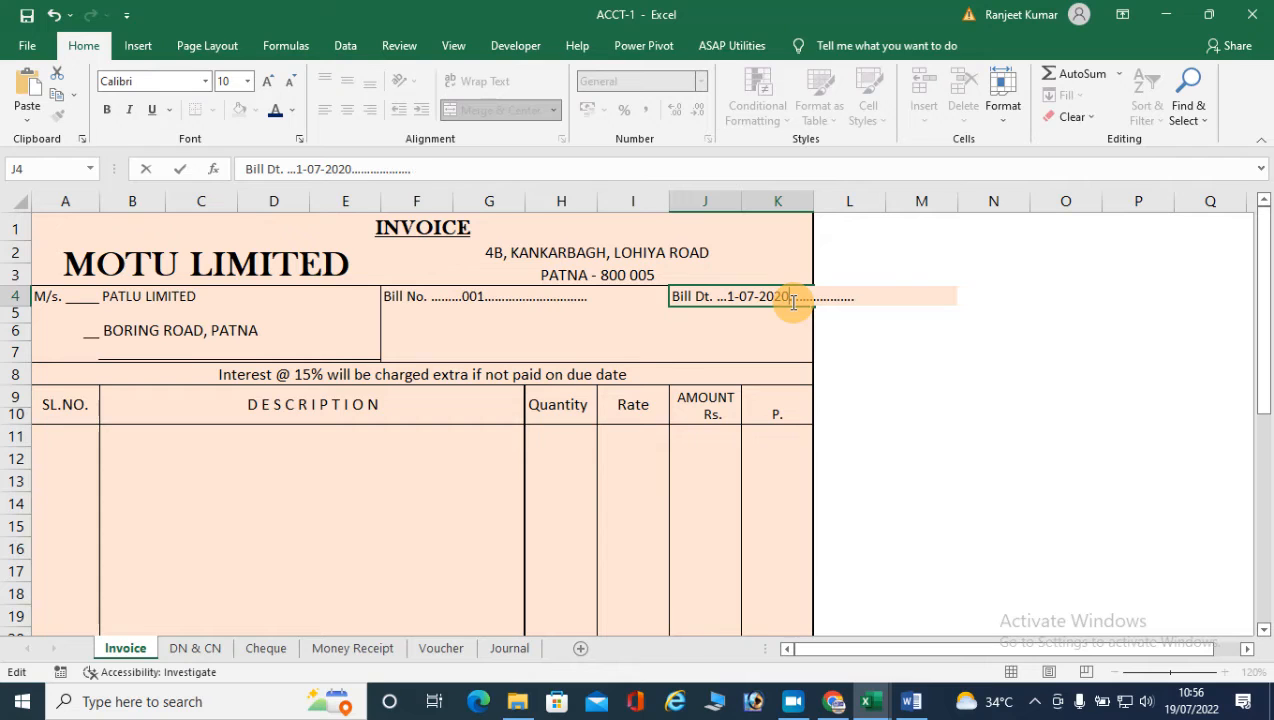
{"action": "key", "text": "Return"}
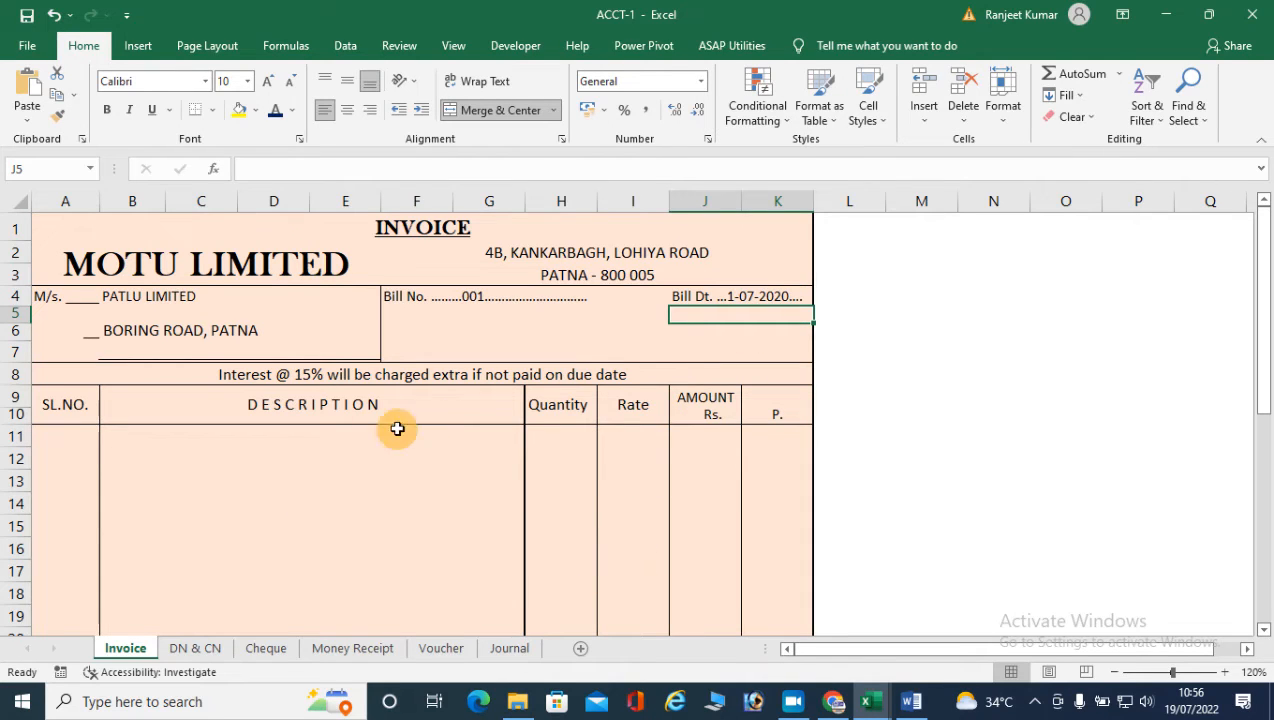
Step: Enter serial number 1 and the description Real Me 7 in row 11, the invoice's first item row
{"action": "left_click", "coordinate": [72, 436]}
{"action": "type", "text": "1"}
{"action": "key", "text": "Tab"}
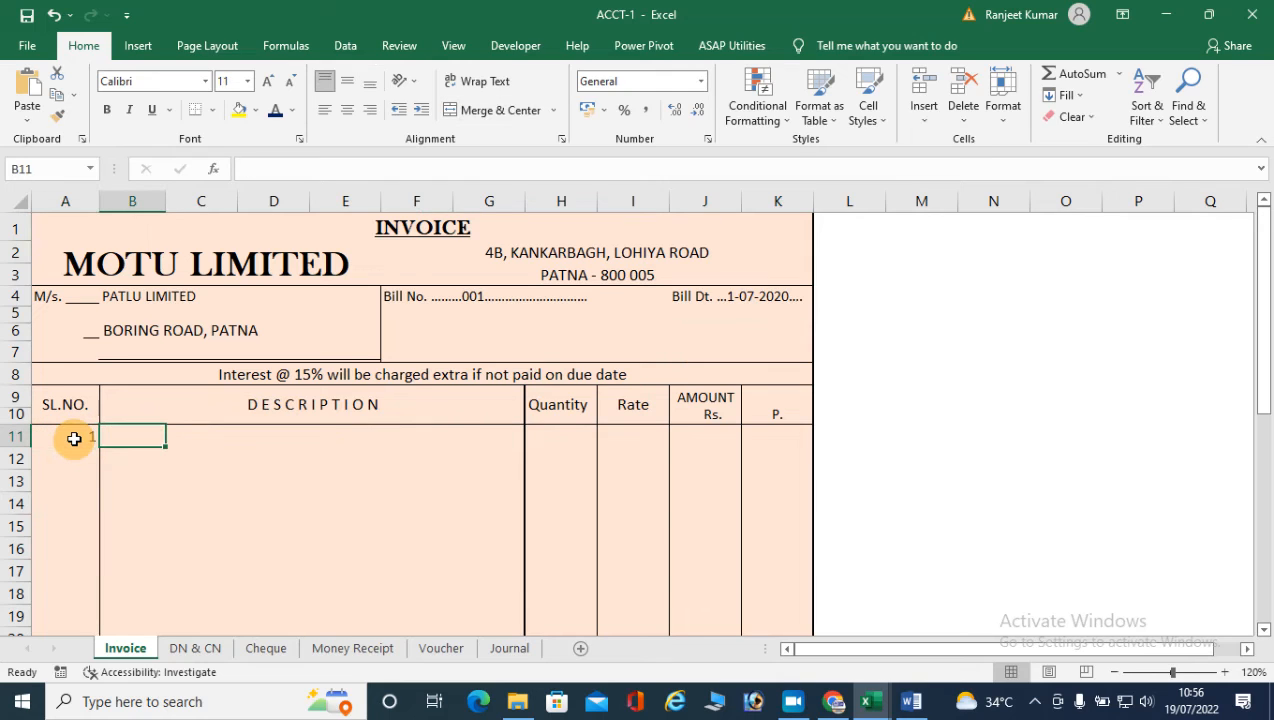
{"action": "type", "text": "Real Me 7"}
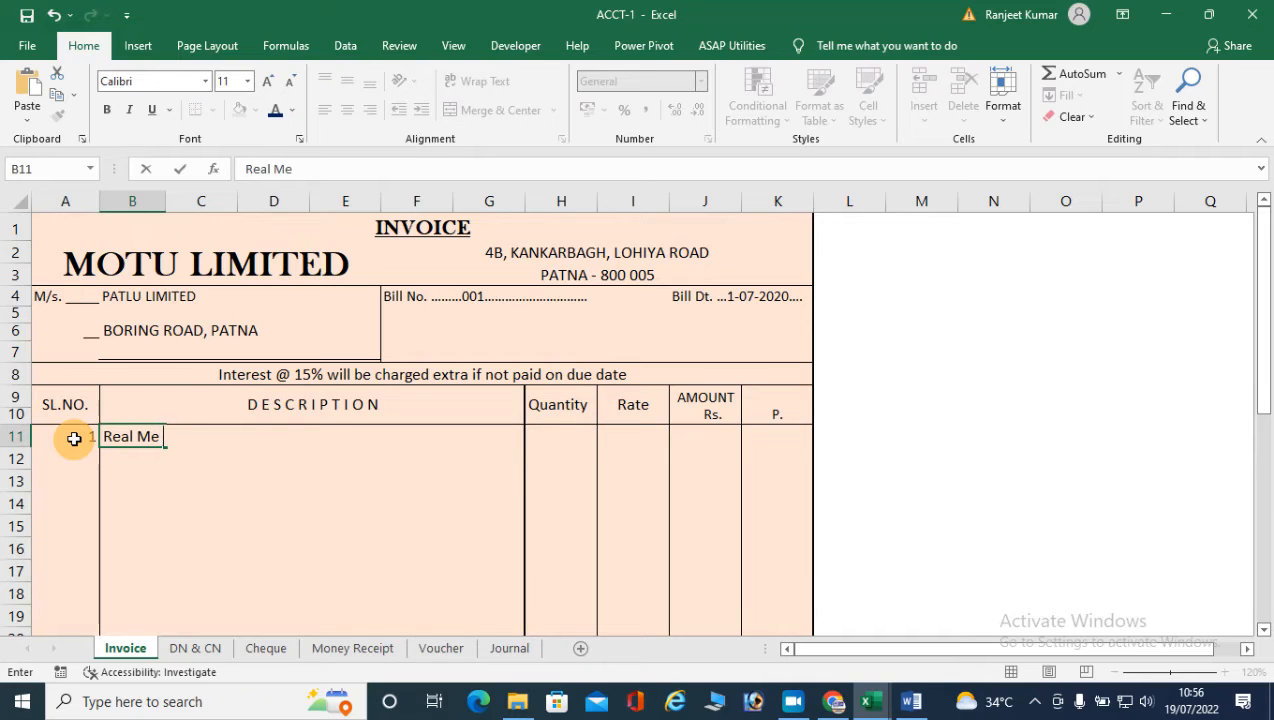
{"action": "key", "text": "Tab"}
Step: Enter quantity 10 and rate 8500 for the Real Me 7 item
{"action": "key", "text": "Tab"}
{"action": "key", "text": "Tab"}
{"action": "key", "text": "Tab"}
{"action": "key", "text": "Tab"}
{"action": "key", "text": "Tab"}
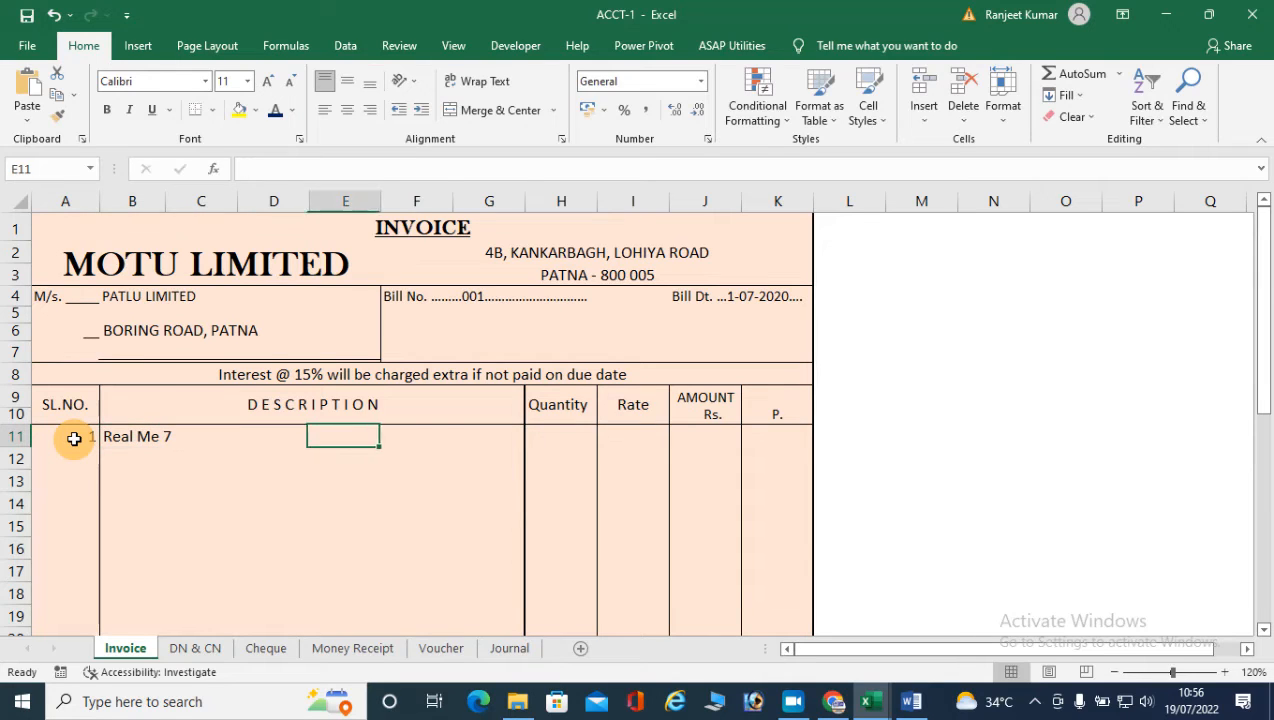
{"action": "type", "text": "10"}
{"action": "key", "text": "Tab"}
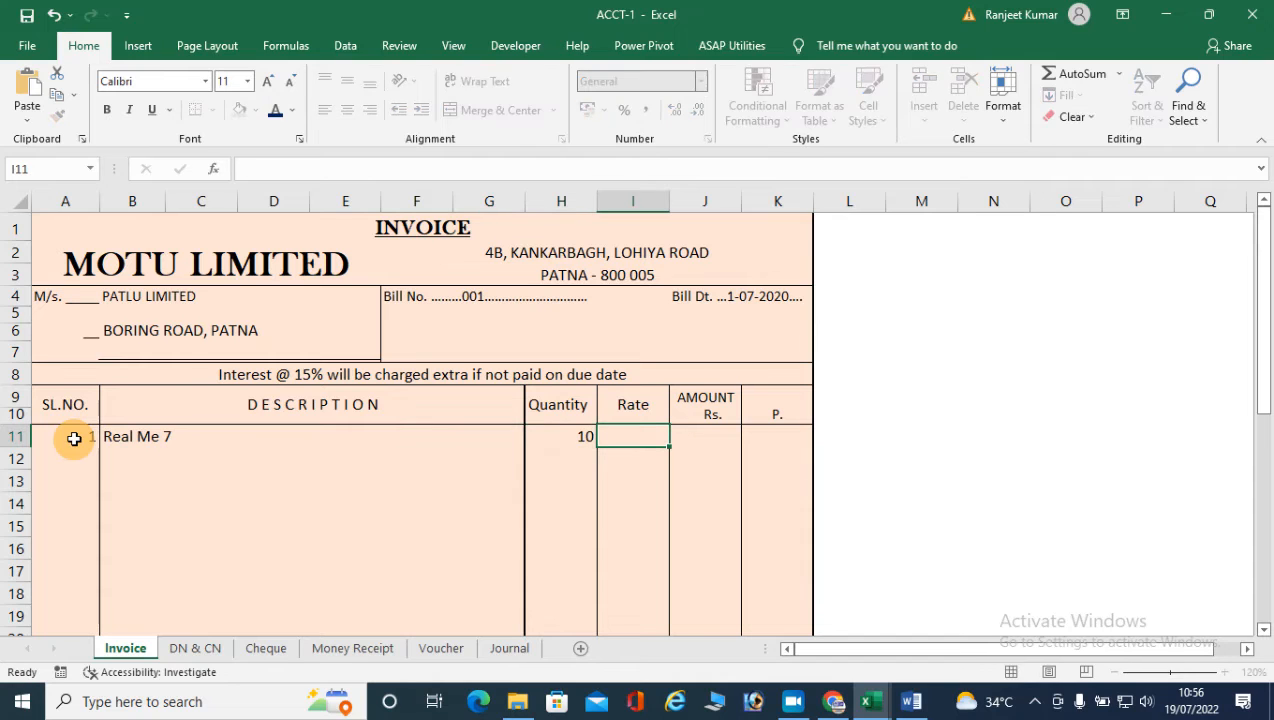
{"action": "type", "text": "8500"}
{"action": "key", "text": "Tab"}
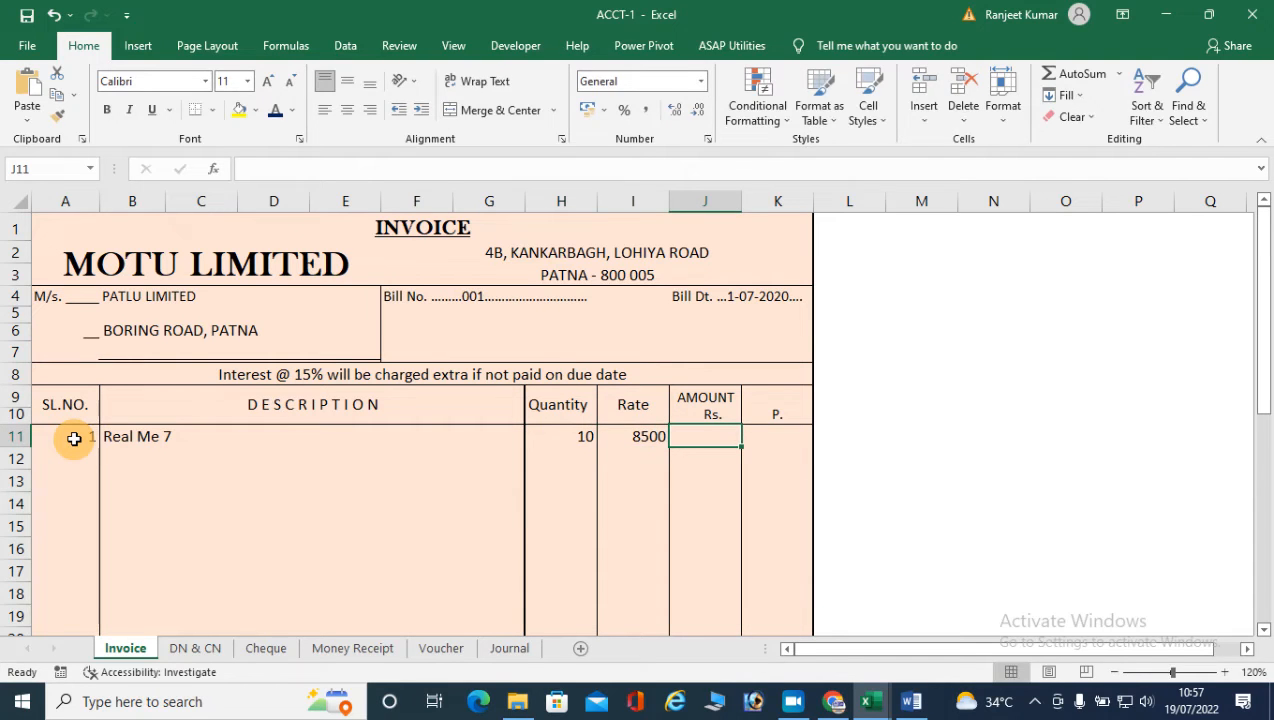
Step: Calculate the item's amount in cell J11 by multiplying quantity by rate with the formula =H11*I11
{"action": "type", "text": "="}
{"action": "left_click", "coordinate": [559, 442]}
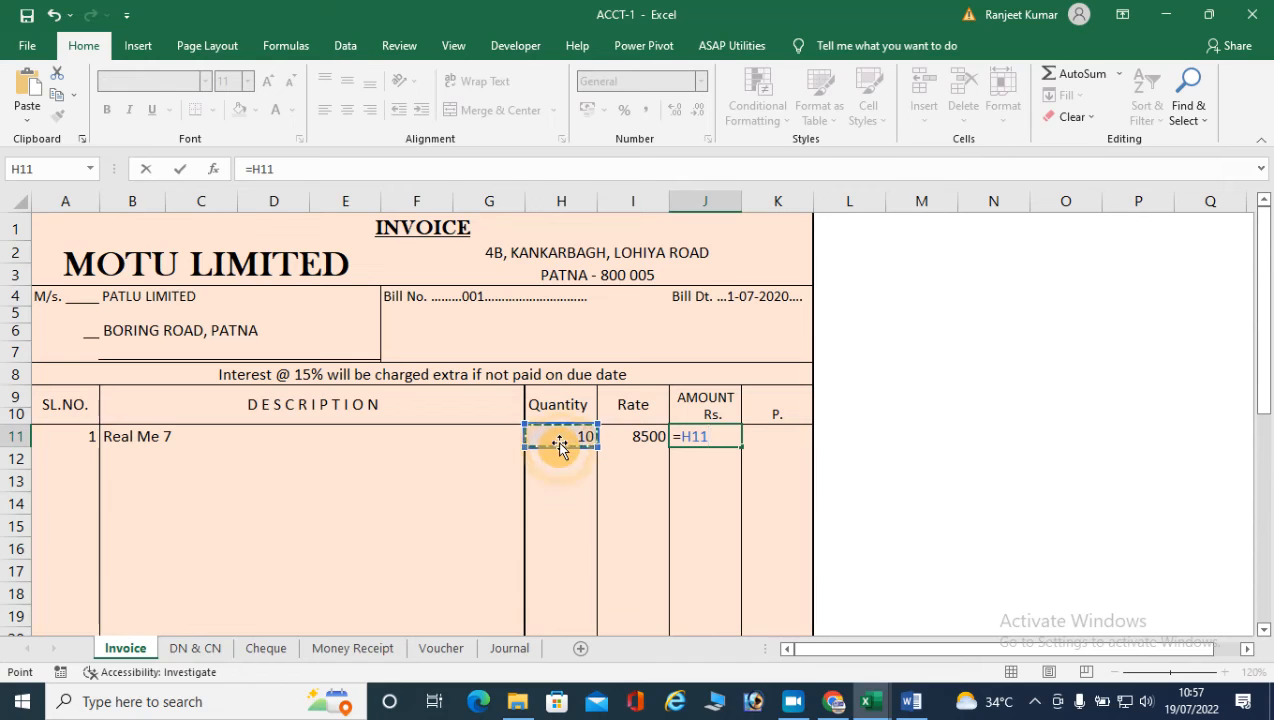
{"action": "type", "text": "*"}
{"action": "left_click", "coordinate": [632, 437]}
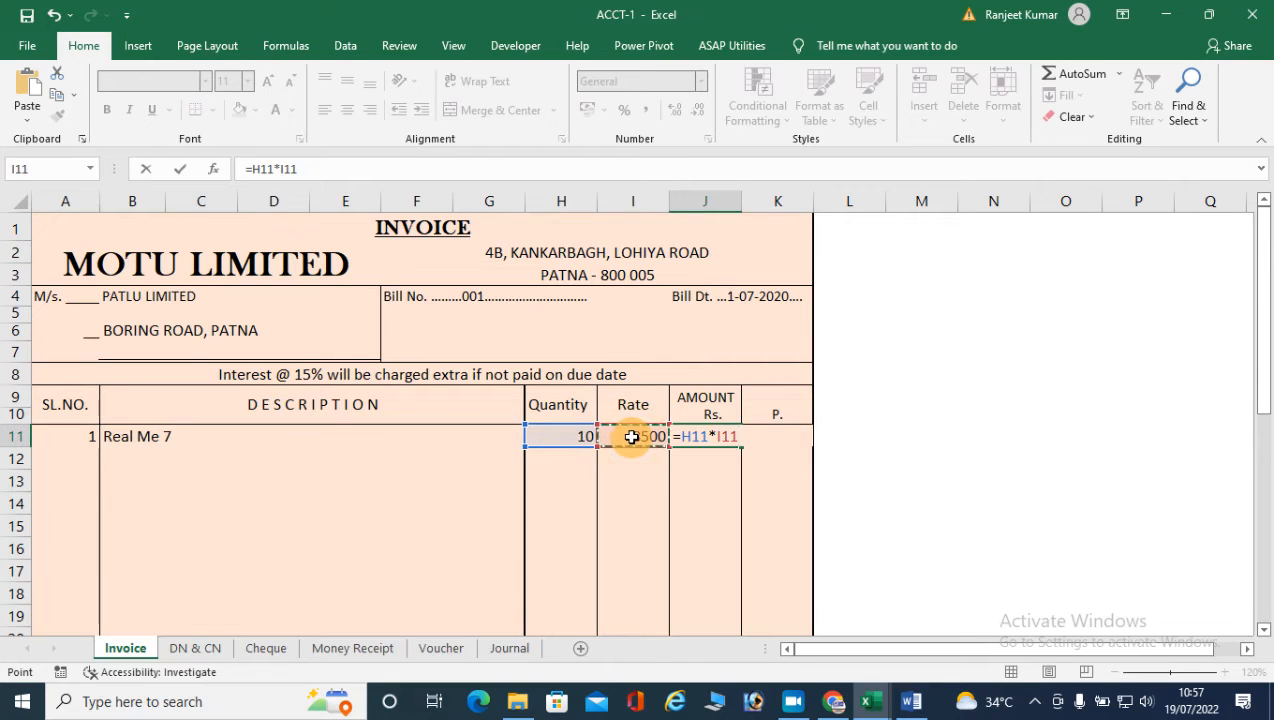
{"action": "key", "text": "Return"}
{"action": "left_click", "coordinate": [710, 439]}
Step: Total the amount column in cell J29 with the formula =SUM(J11:J20)
{"action": "scroll", "coordinate": [776, 438], "scroll_direction": "down", "scroll_amount": 5}
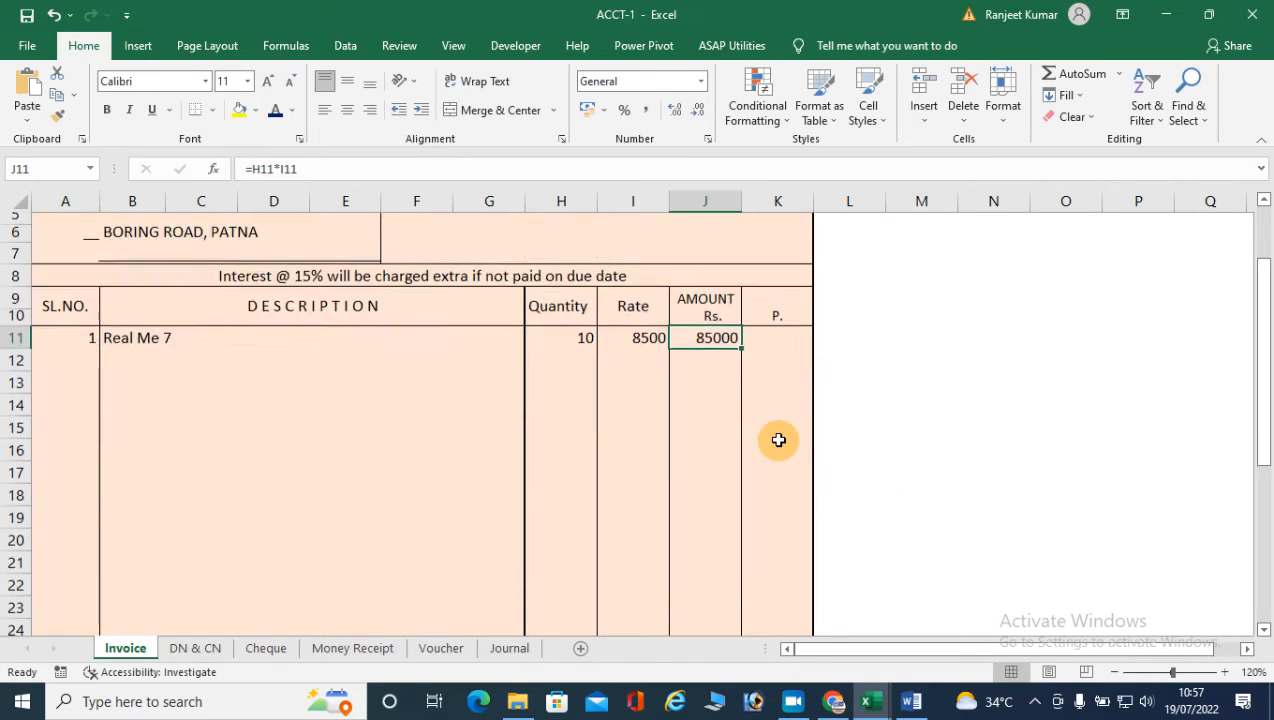
{"action": "left_click", "coordinate": [700, 516]}
{"action": "type", "text": "=s"}
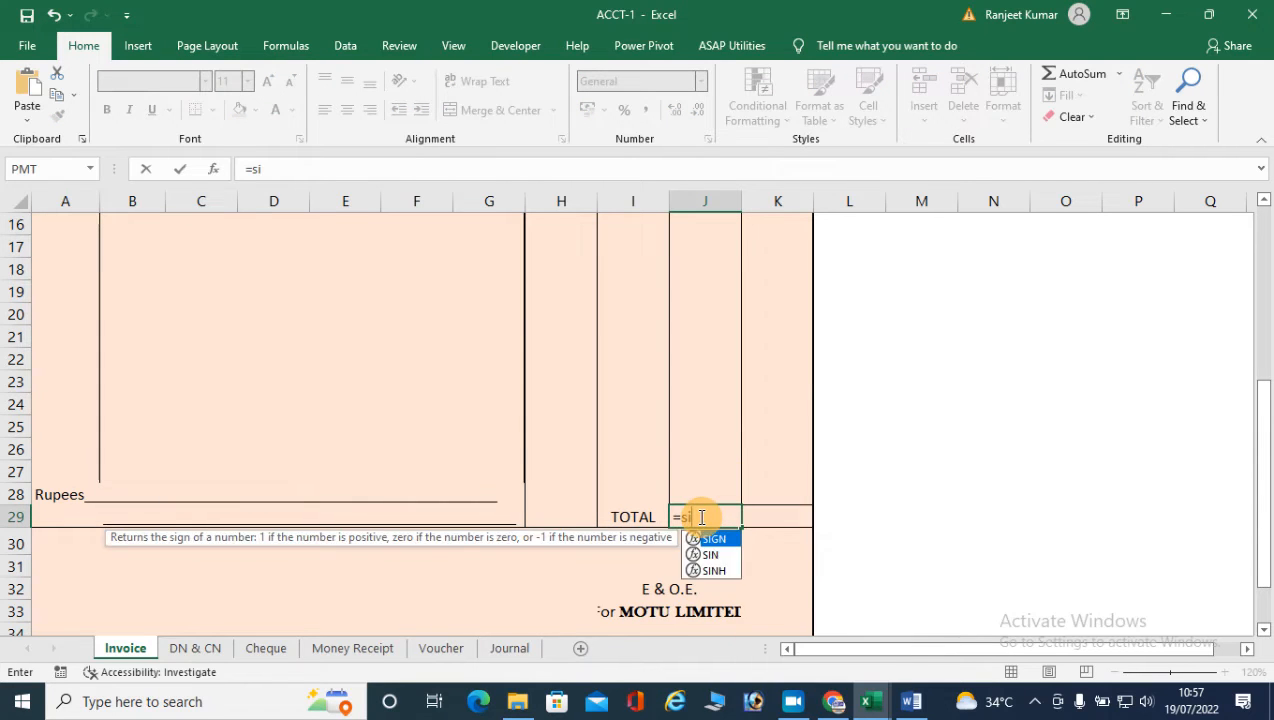
{"action": "type", "text": "um"}
{"action": "key", "text": "Tab"}
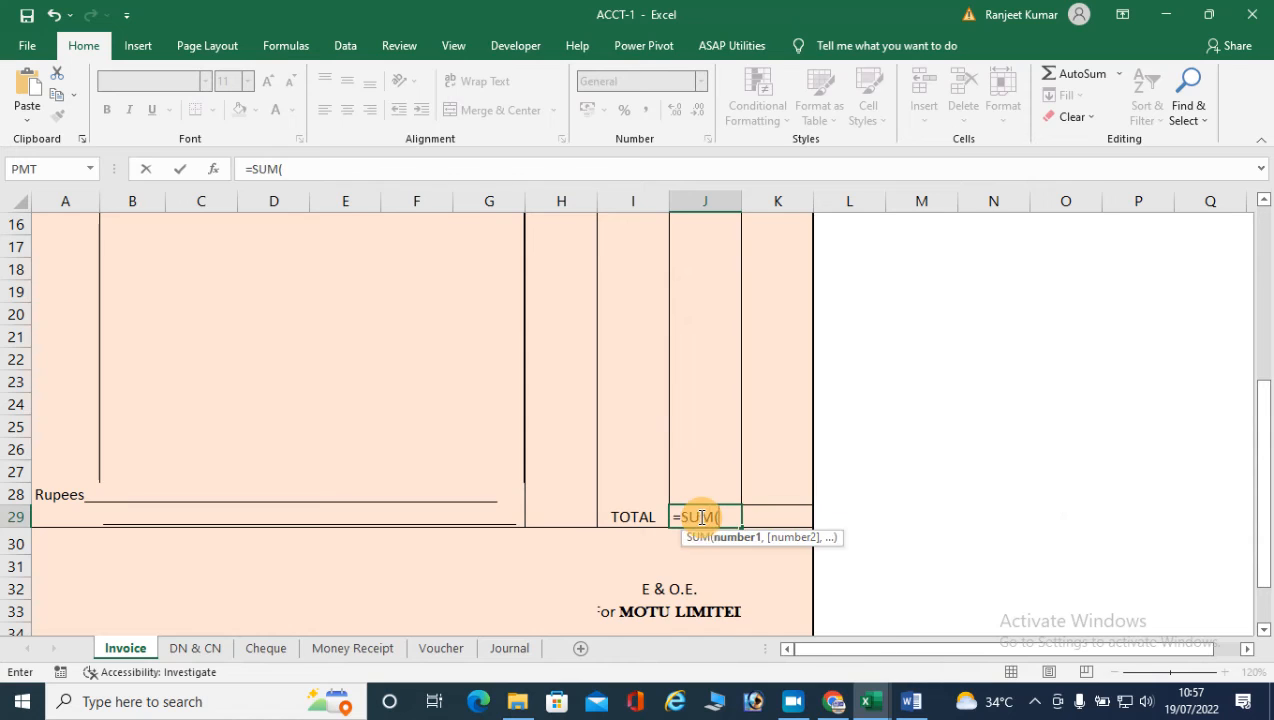
{"action": "scroll", "coordinate": [682, 398], "scroll_direction": "up", "scroll_amount": 3}
{"action": "left_click_drag", "start_coordinate": [697, 327], "coordinate": [717, 526]}
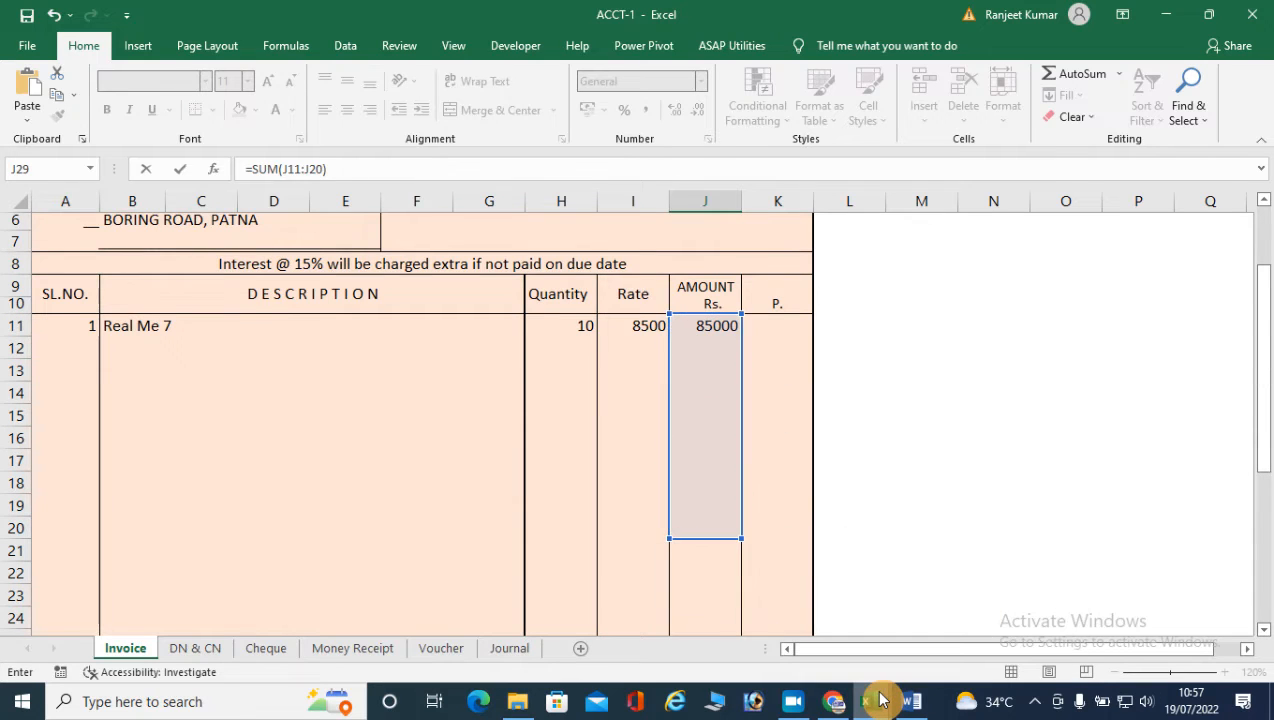
{"action": "key", "text": "Return"}
{"action": "mouse_move", "coordinate": [870, 700]}
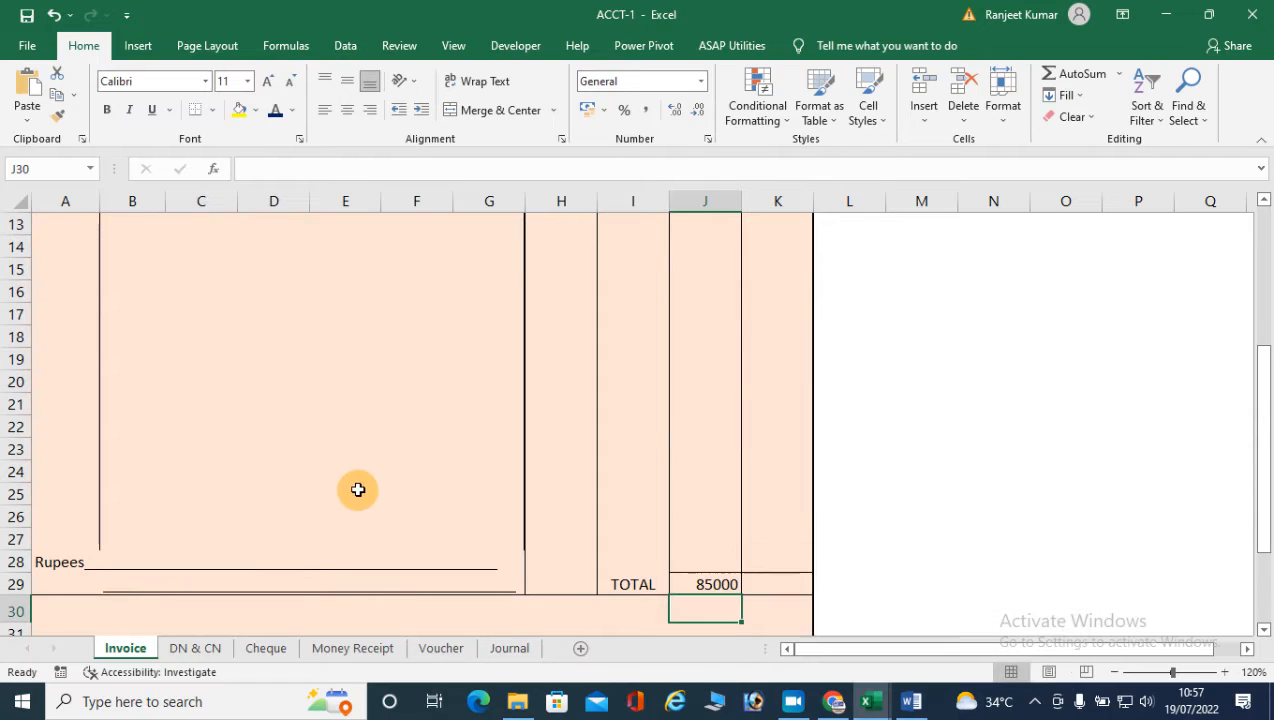
{"action": "left_click", "coordinate": [153, 560]}
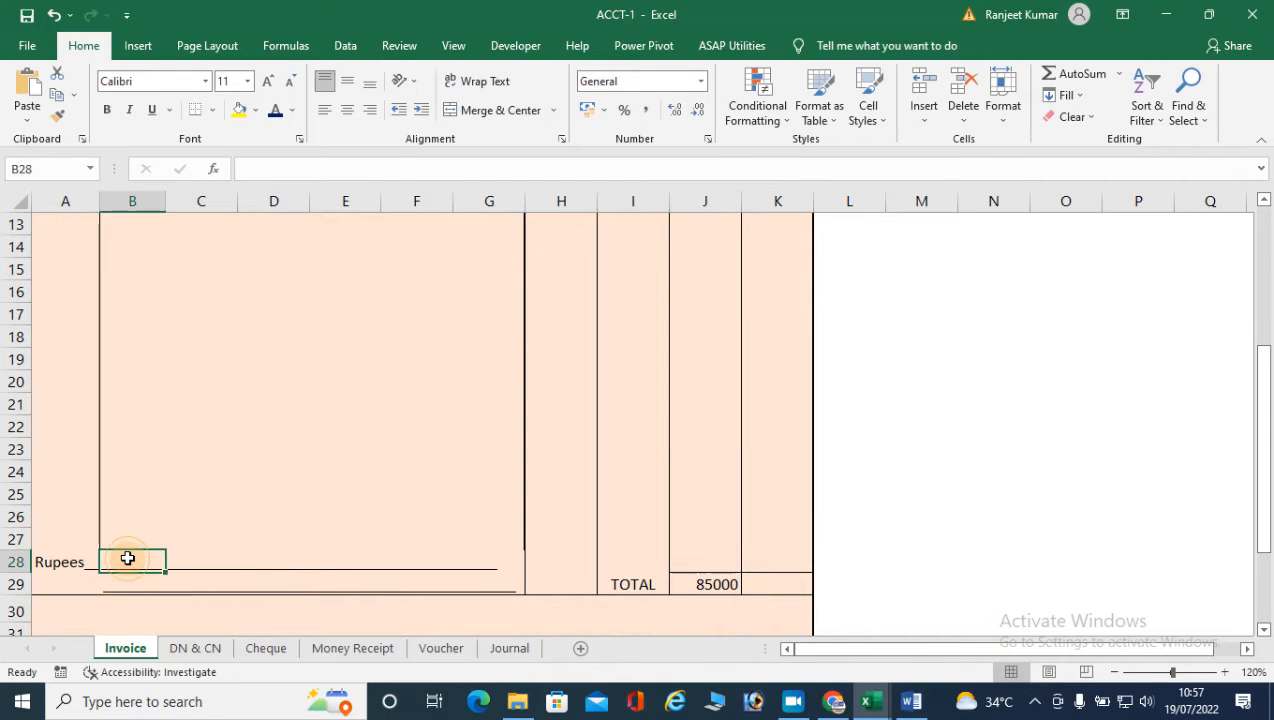
{"action": "double_click", "coordinate": [127, 558]}
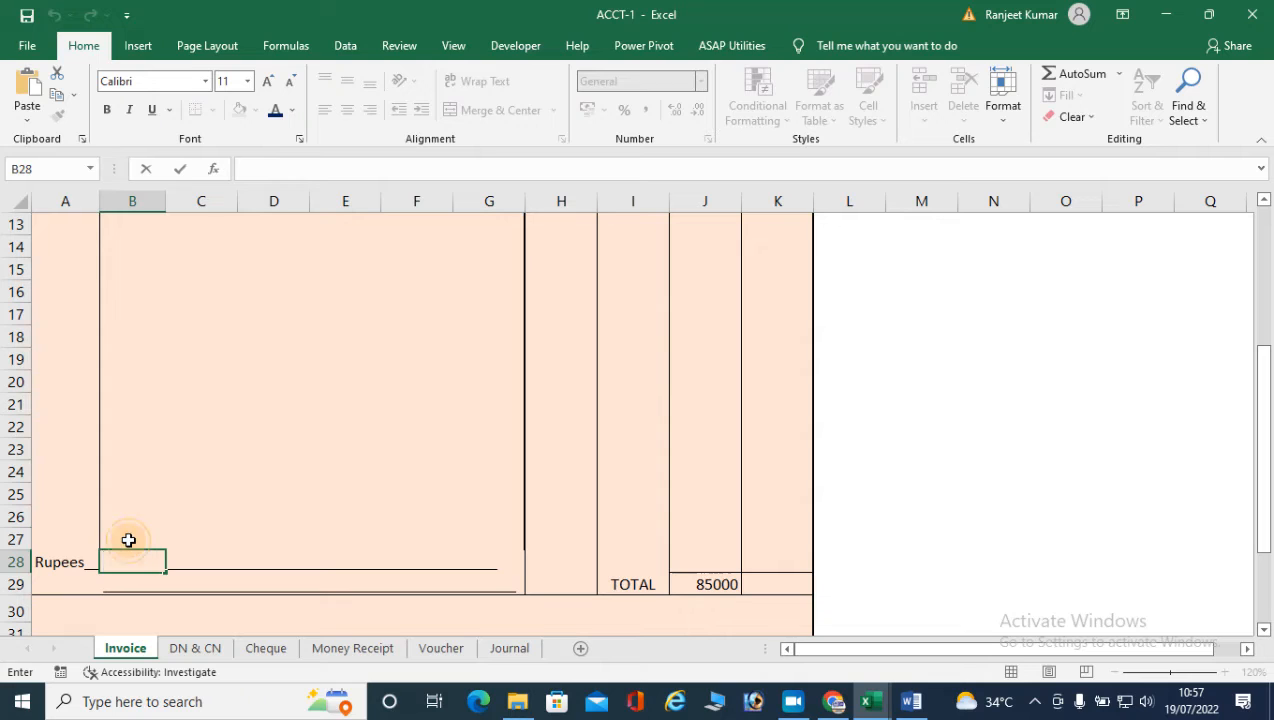
{"action": "left_click", "coordinate": [125, 538]}
{"action": "left_click", "coordinate": [117, 553]}
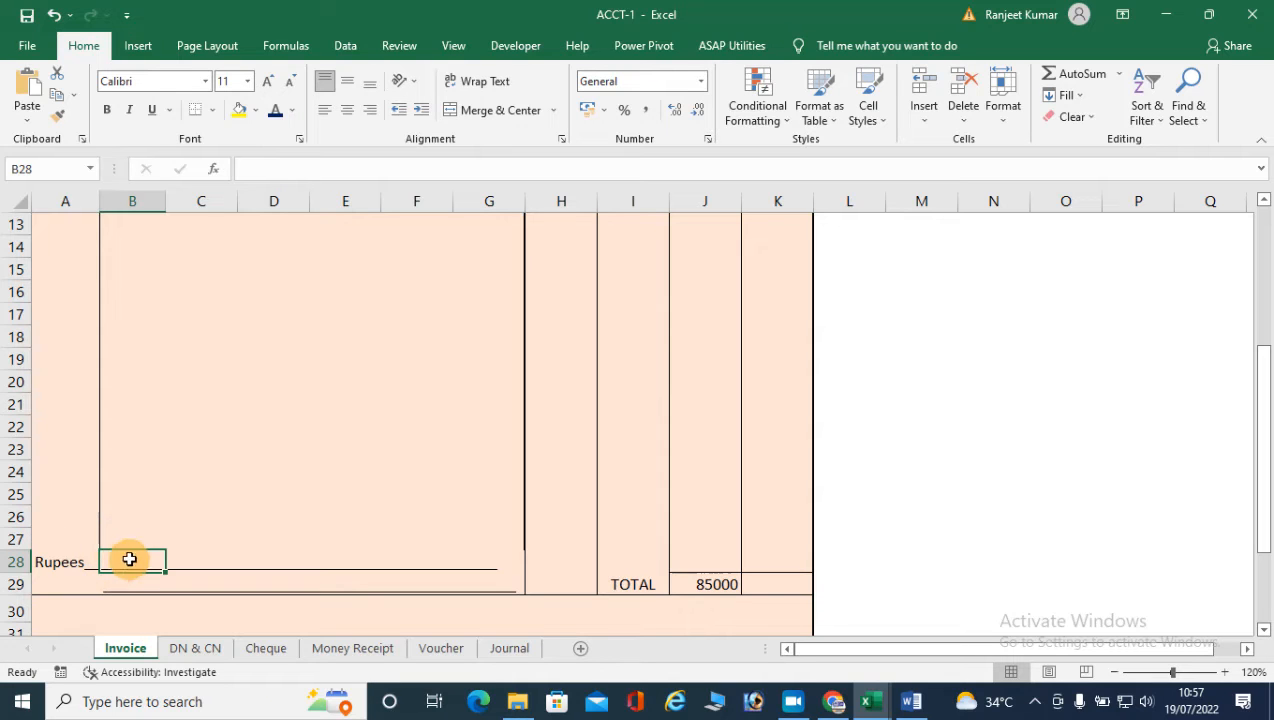
{"action": "left_click", "coordinate": [128, 539]}
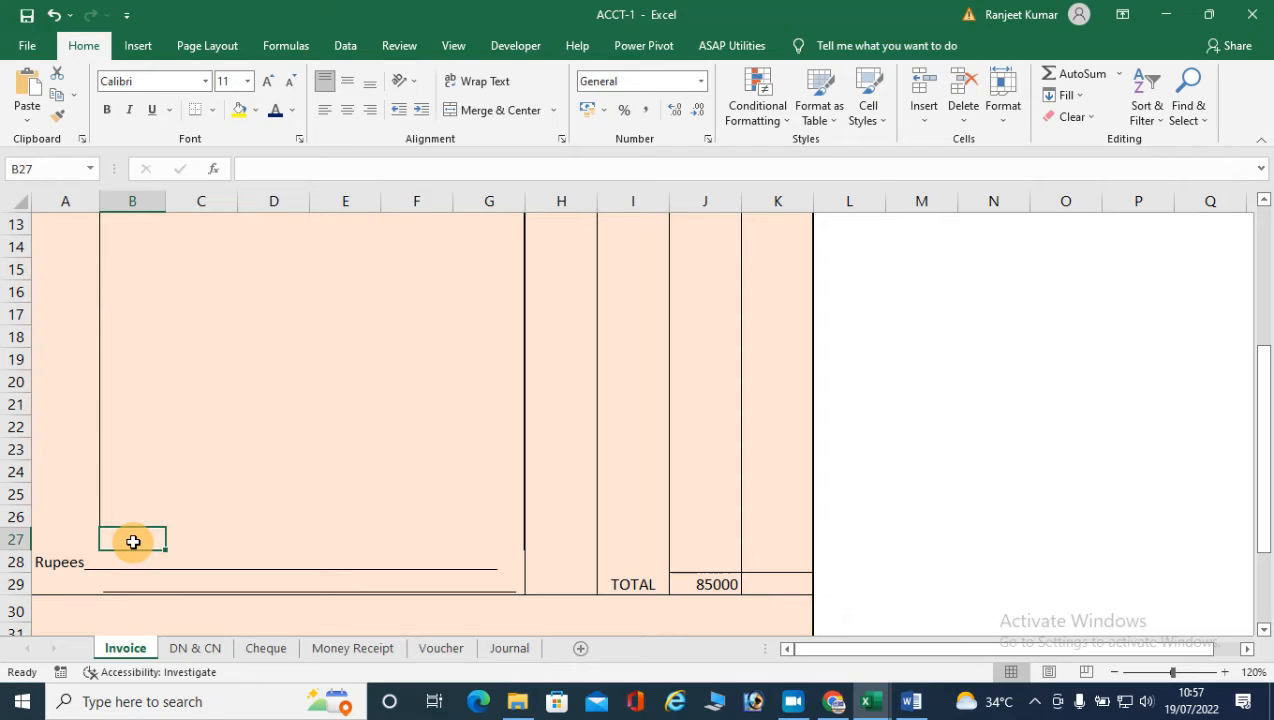
{"action": "type", "text": "Eighty"}
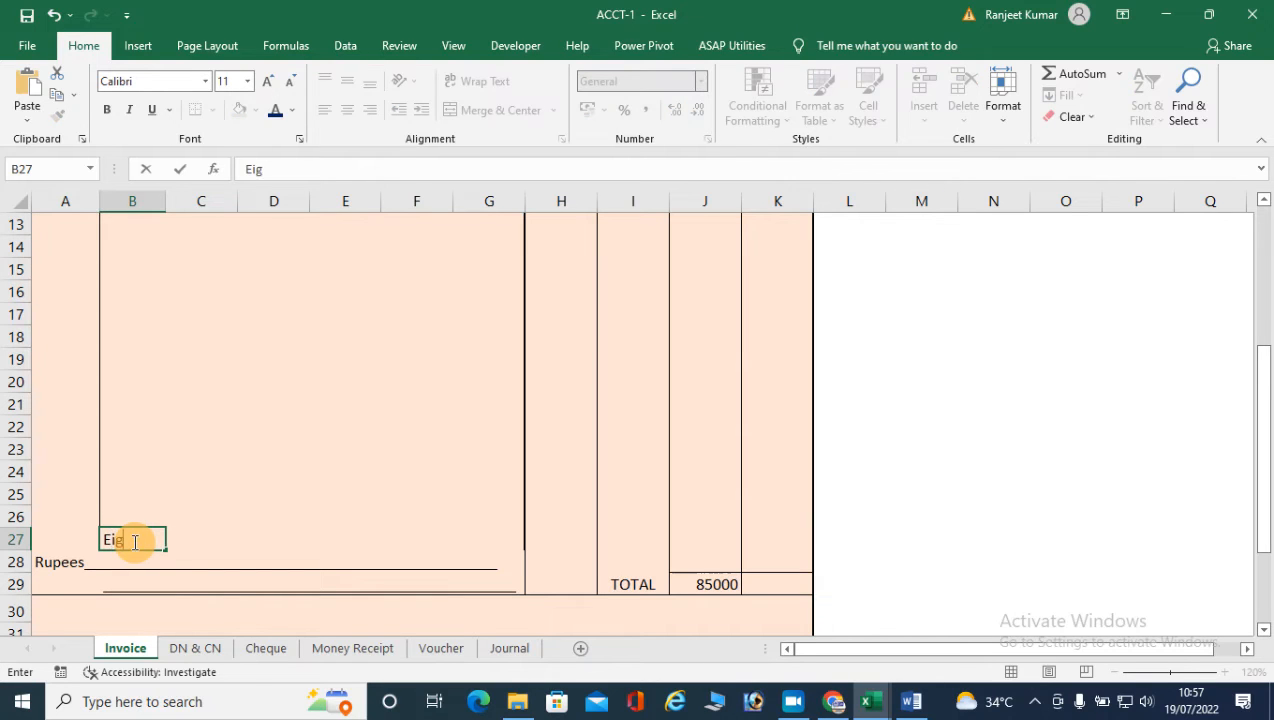
{"action": "type", "text": "ive "}
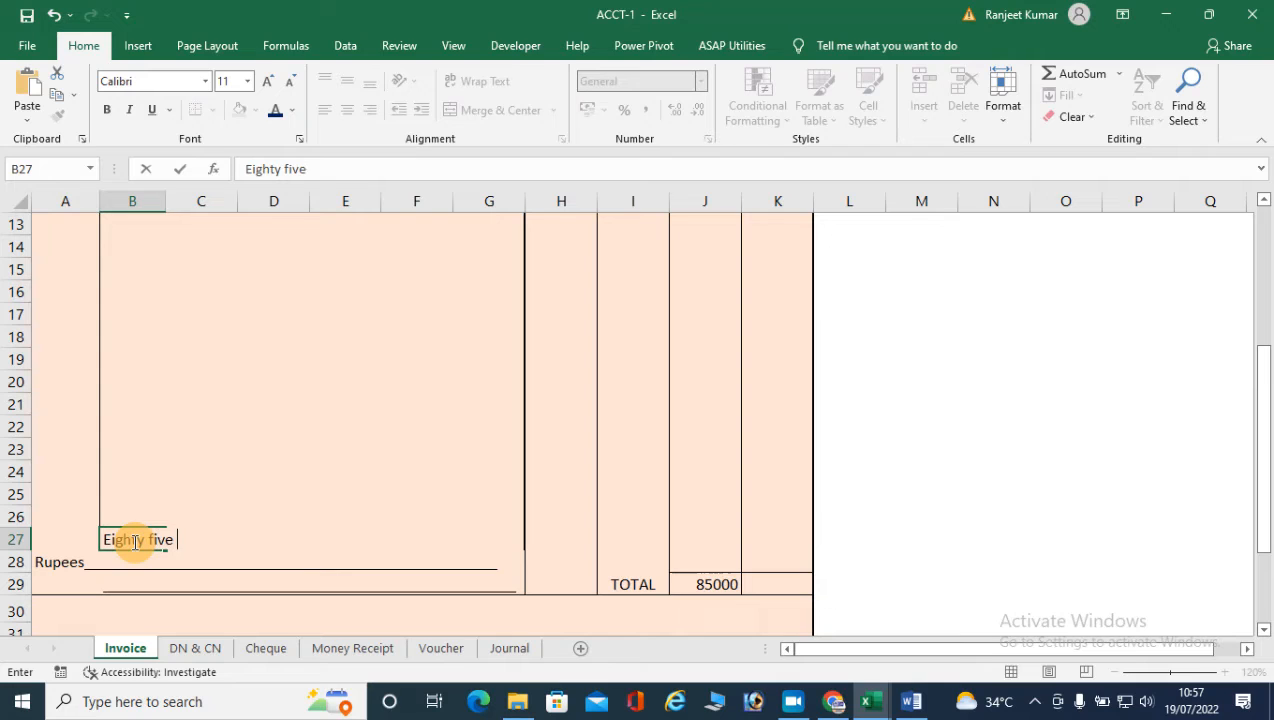
{"action": "type", "text": "thousand only"}
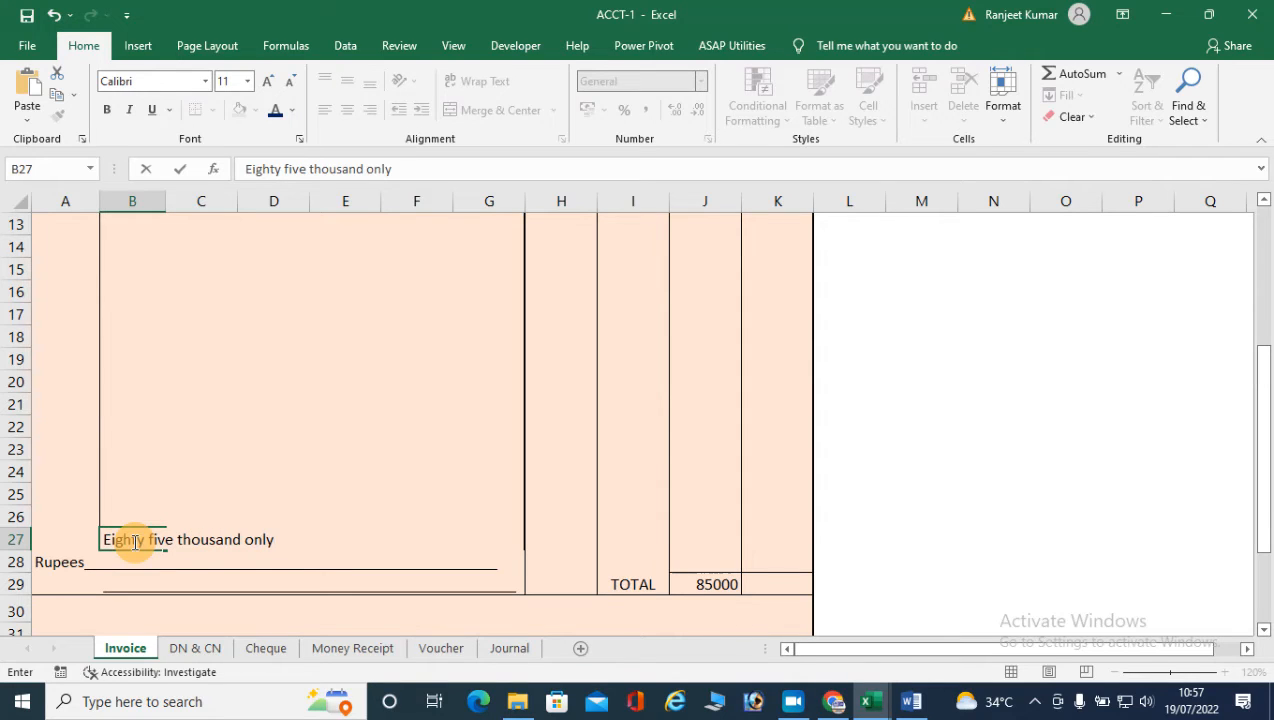
{"action": "key", "text": "BackSpace"}
{"action": "key", "text": "BackSpace"}
{"action": "key", "text": "BackSpace"}
{"action": "key", "text": "BackSpace"}
{"action": "key", "text": "BackSpace"}
{"action": "key", "text": "BackSpace"}
{"action": "key", "text": "BackSpace"}
{"action": "key", "text": "BackSpace"}
{"action": "key", "text": "BackSpace"}
{"action": "key", "text": "BackSpace"}
{"action": "key", "text": "BackSpace"}
{"action": "key", "text": "BackSpace"}
{"action": "key", "text": "BackSpace"}
{"action": "key", "text": "BackSpace"}
{"action": "key", "text": "BackSpace"}
{"action": "key", "text": "BackSpace"}
{"action": "key", "text": "BackSpace"}
{"action": "key", "text": "BackSpace"}
{"action": "key", "text": "BackSpace"}
{"action": "key", "text": "BackSpace"}
{"action": "key", "text": "BackSpace"}
{"action": "key", "text": "BackSpace"}
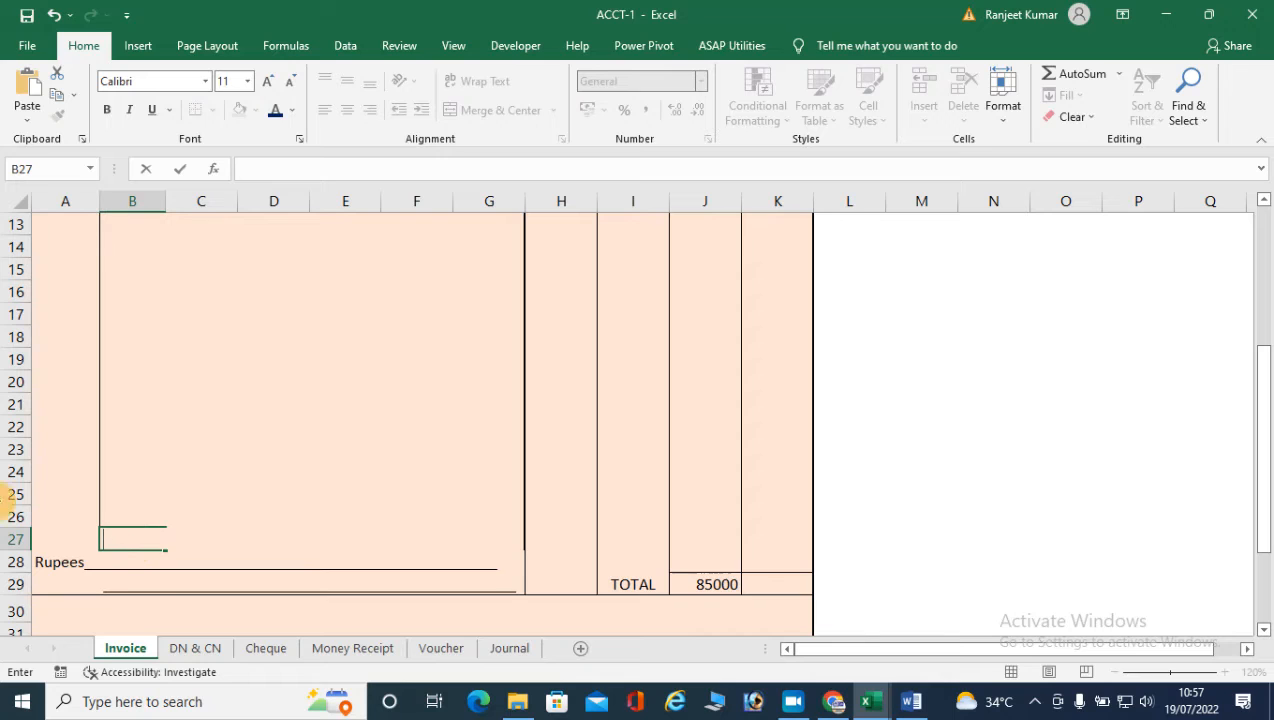
Step: Enter the invoice amount in words, "Eighty five thousands only/-", on the Rupees line in cell B28
{"action": "left_click", "coordinate": [117, 557]}
{"action": "double_click", "coordinate": [128, 558]}
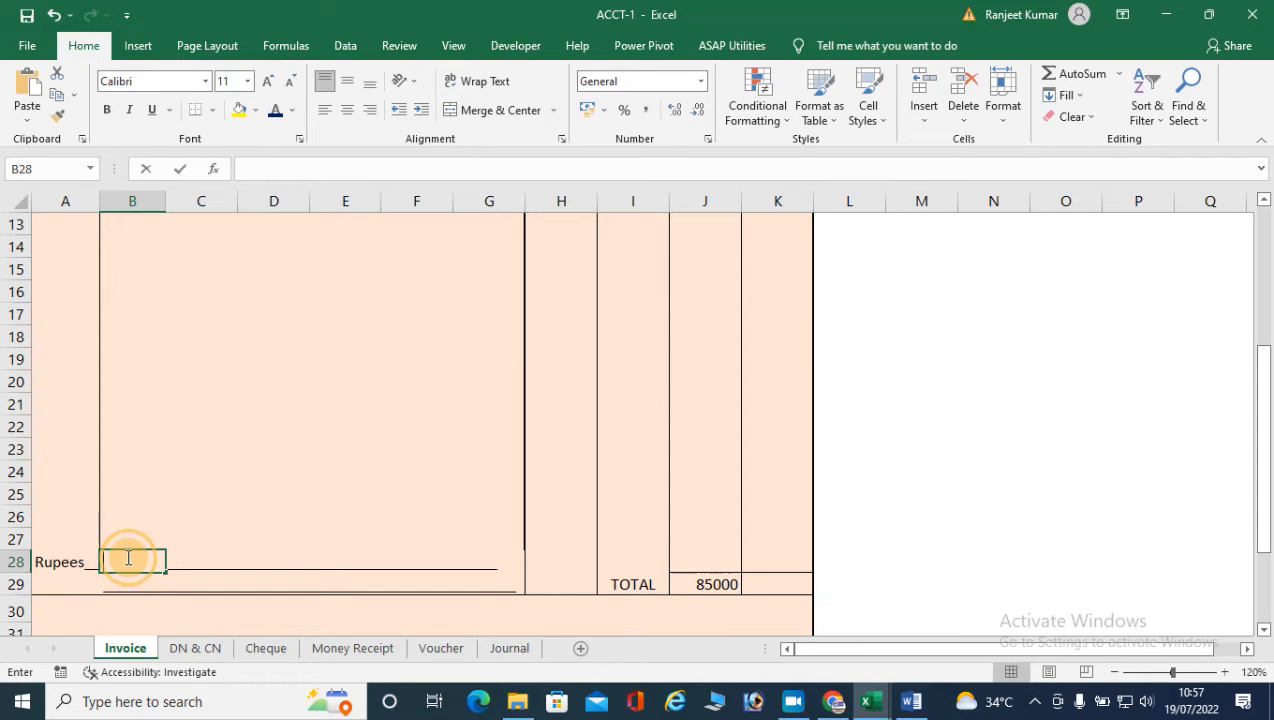
{"action": "type", "text": "Eighty five thous"}
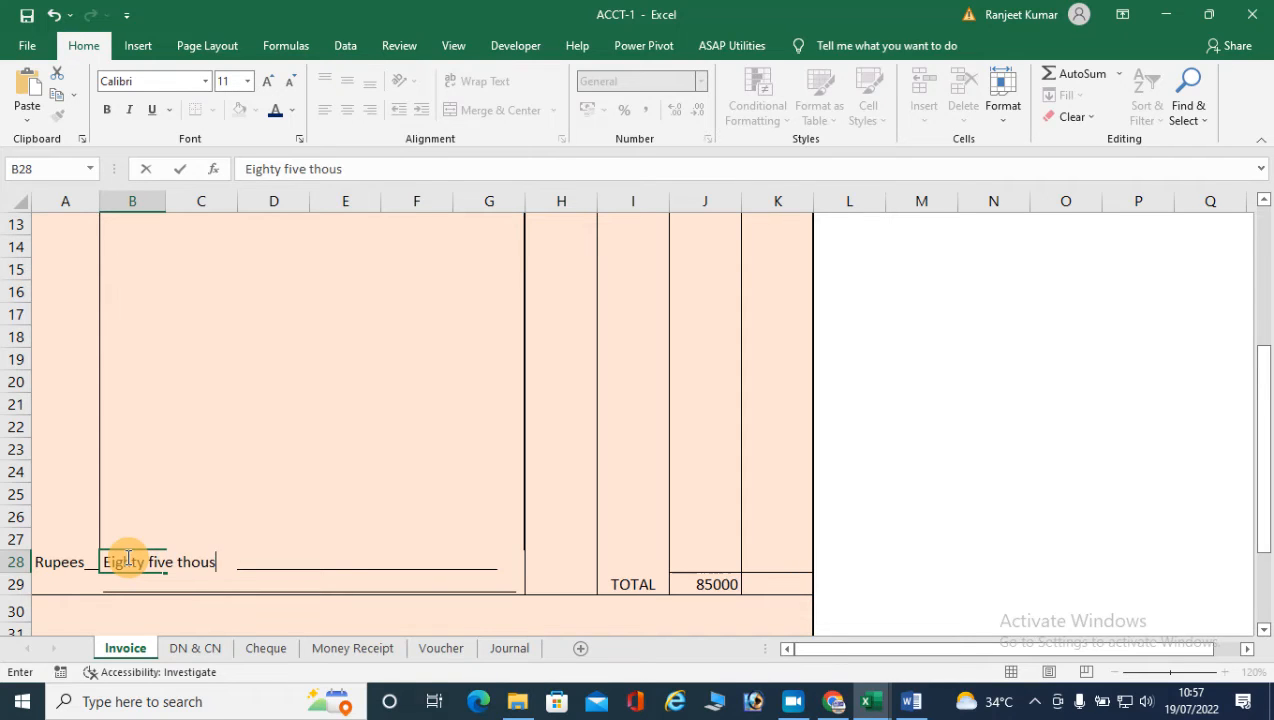
{"action": "type", "text": "ands only/-"}
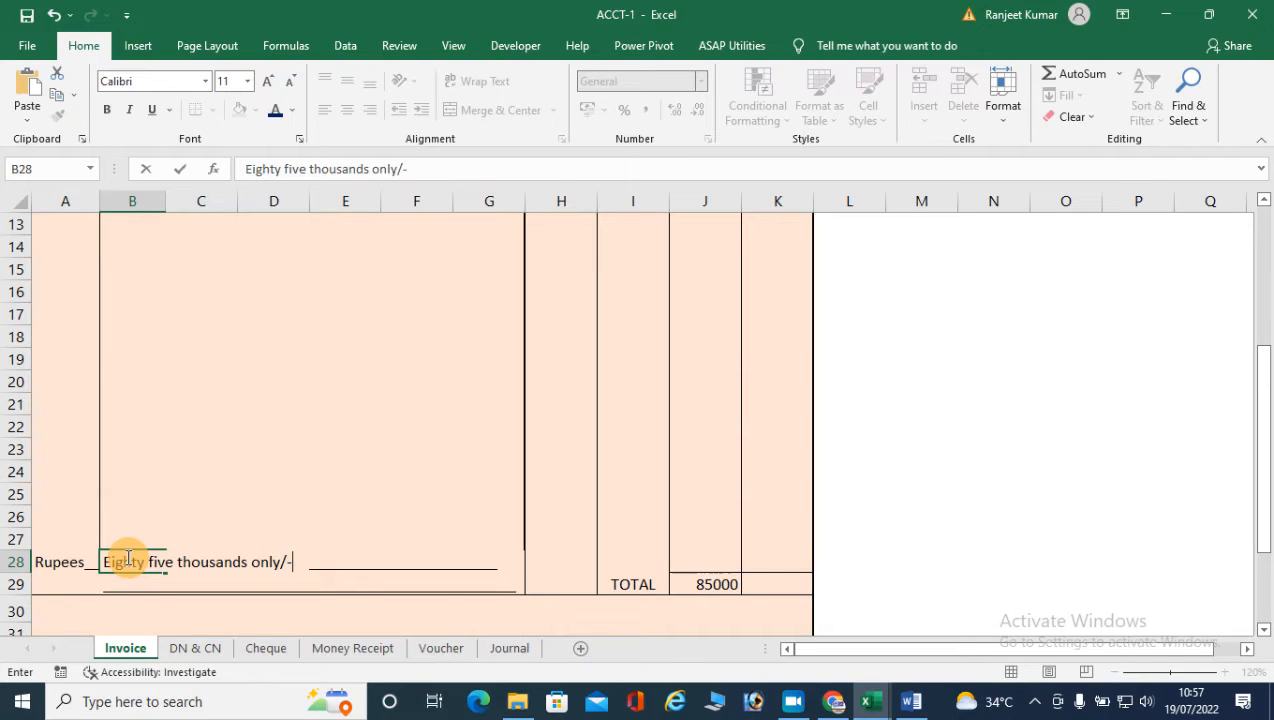
{"action": "key", "text": "Return"}
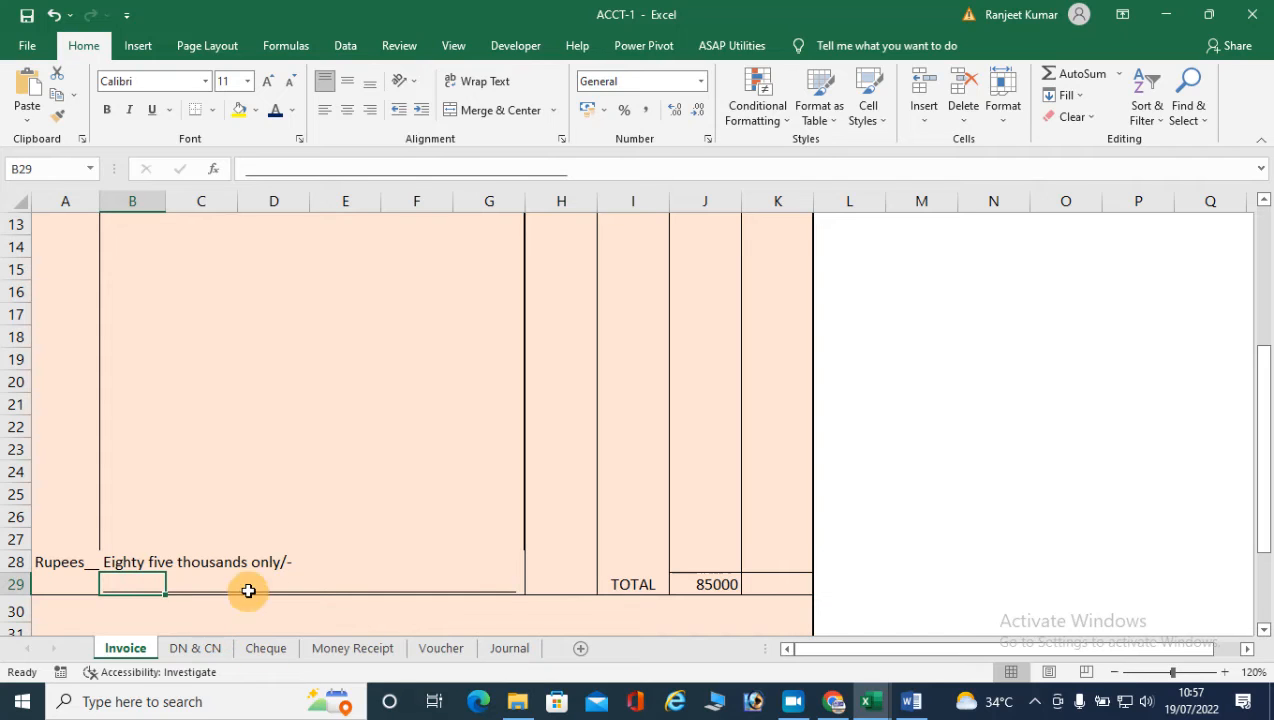
Step: Merge and center cells I31:J31 above E & O.E. and enter the signatory's name there
{"action": "scroll", "coordinate": [600, 570], "scroll_direction": "down", "scroll_amount": 3}
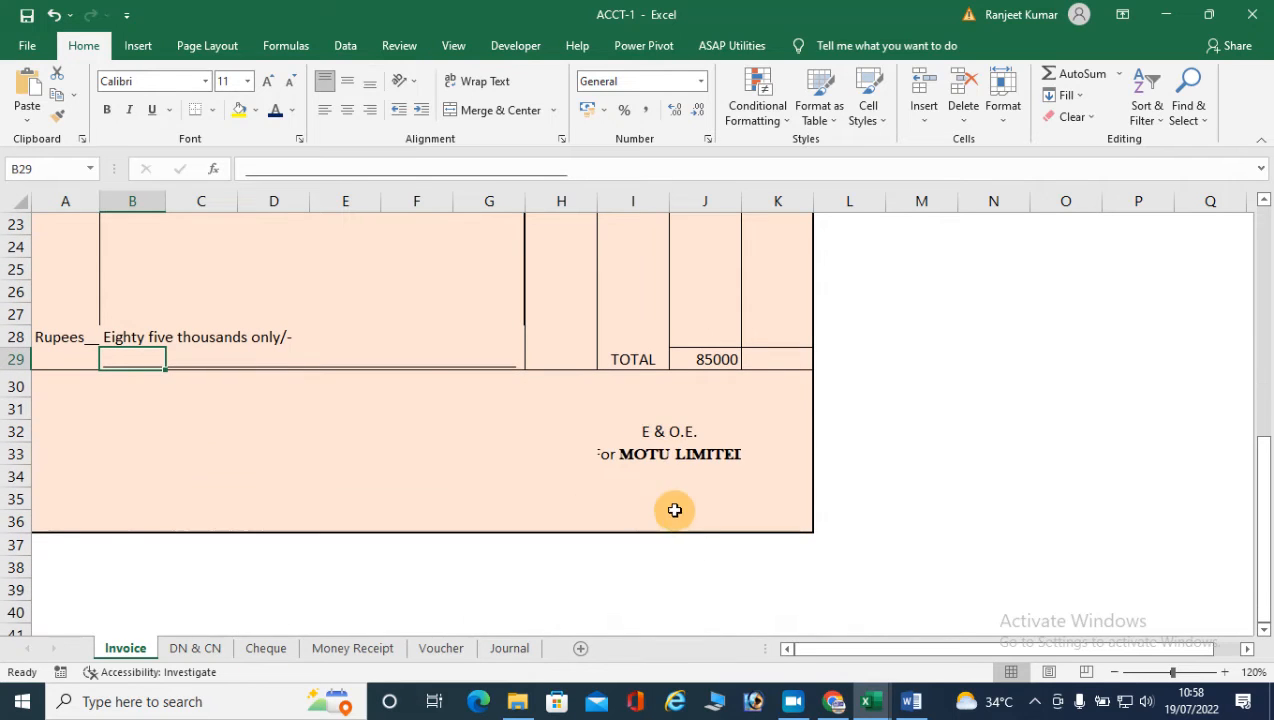
{"action": "left_click", "coordinate": [643, 412]}
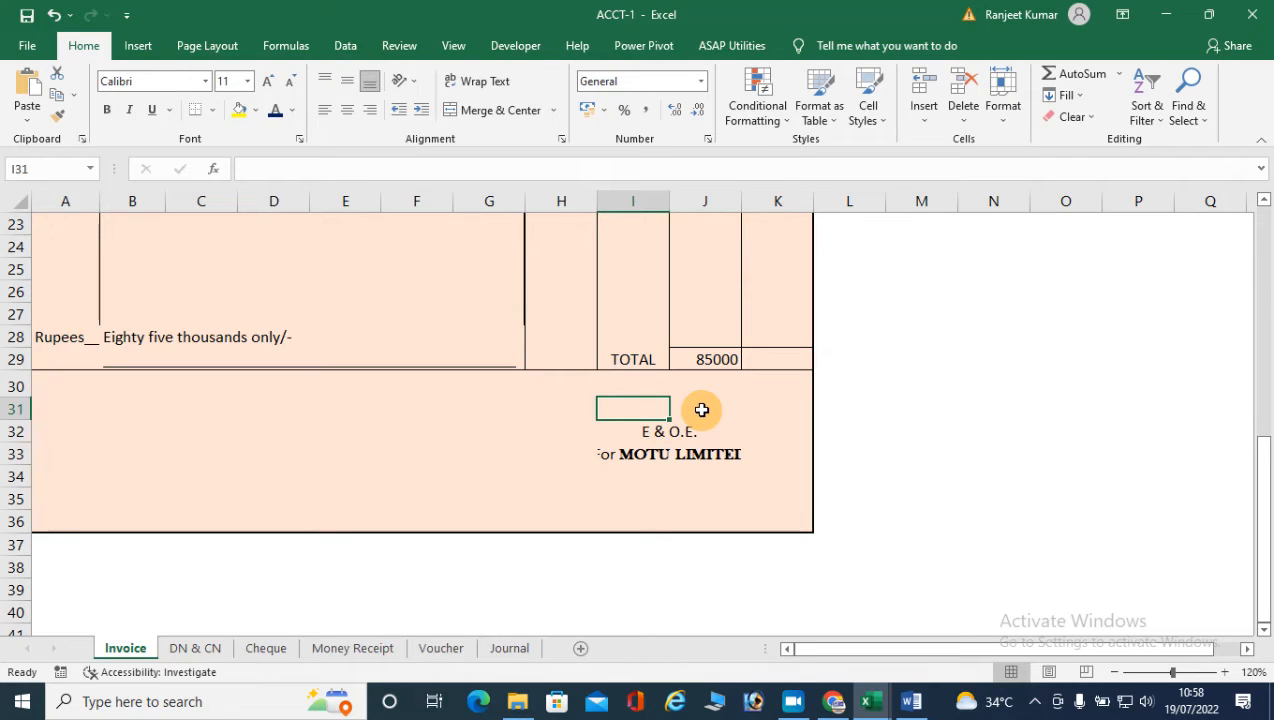
{"action": "left_click_drag", "start_coordinate": [656, 418], "coordinate": [705, 412]}
{"action": "left_click", "coordinate": [500, 110]}
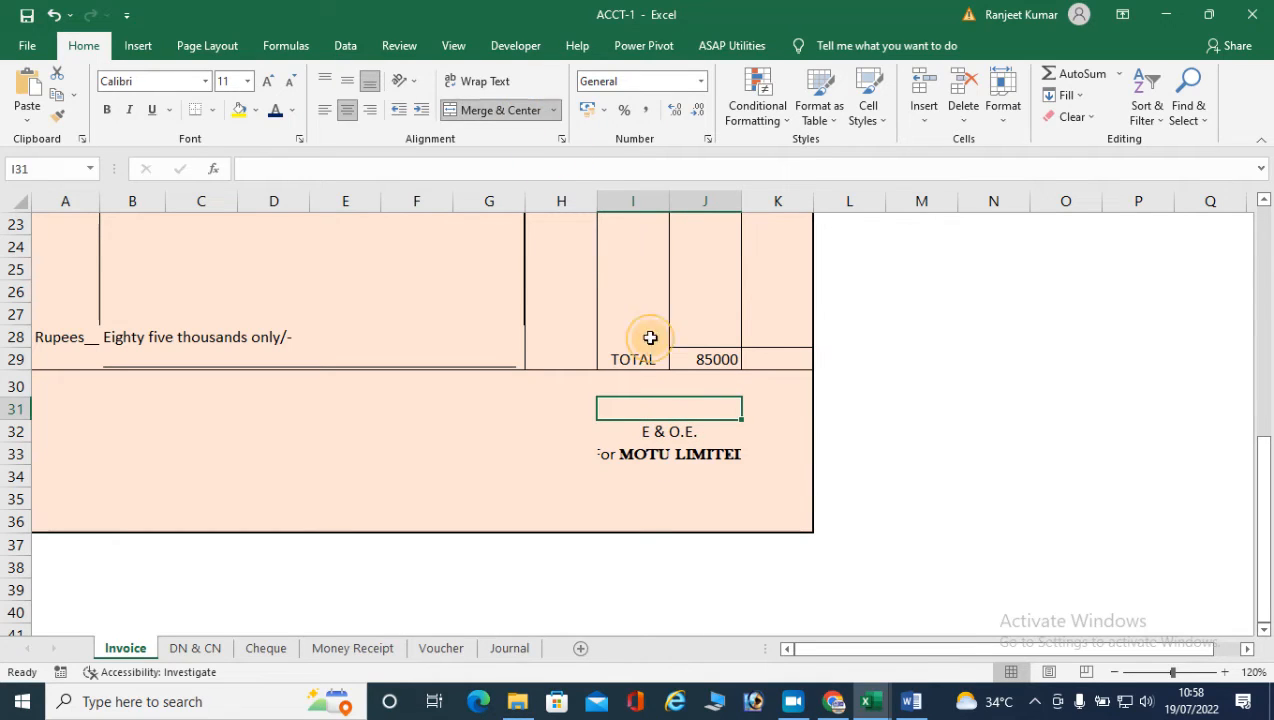
{"action": "type", "text": "Motu"}
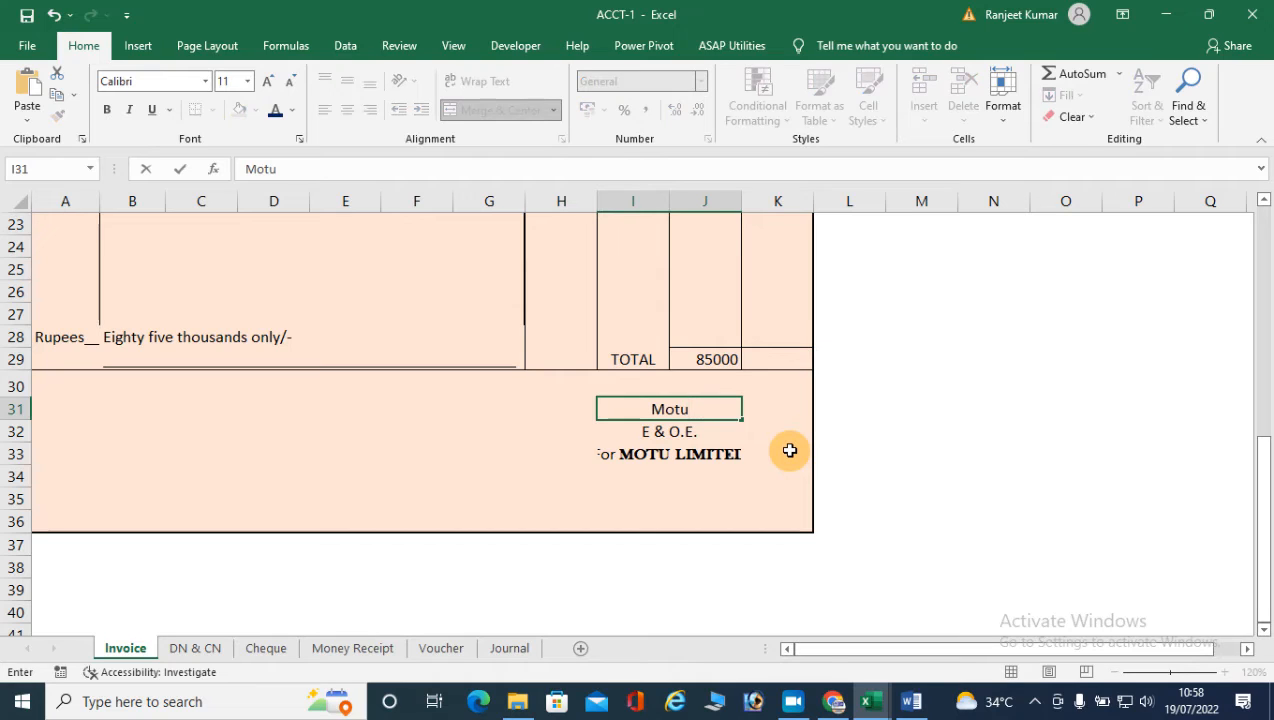
{"action": "type", "text": " Ji"}
{"action": "key", "text": "Return"}
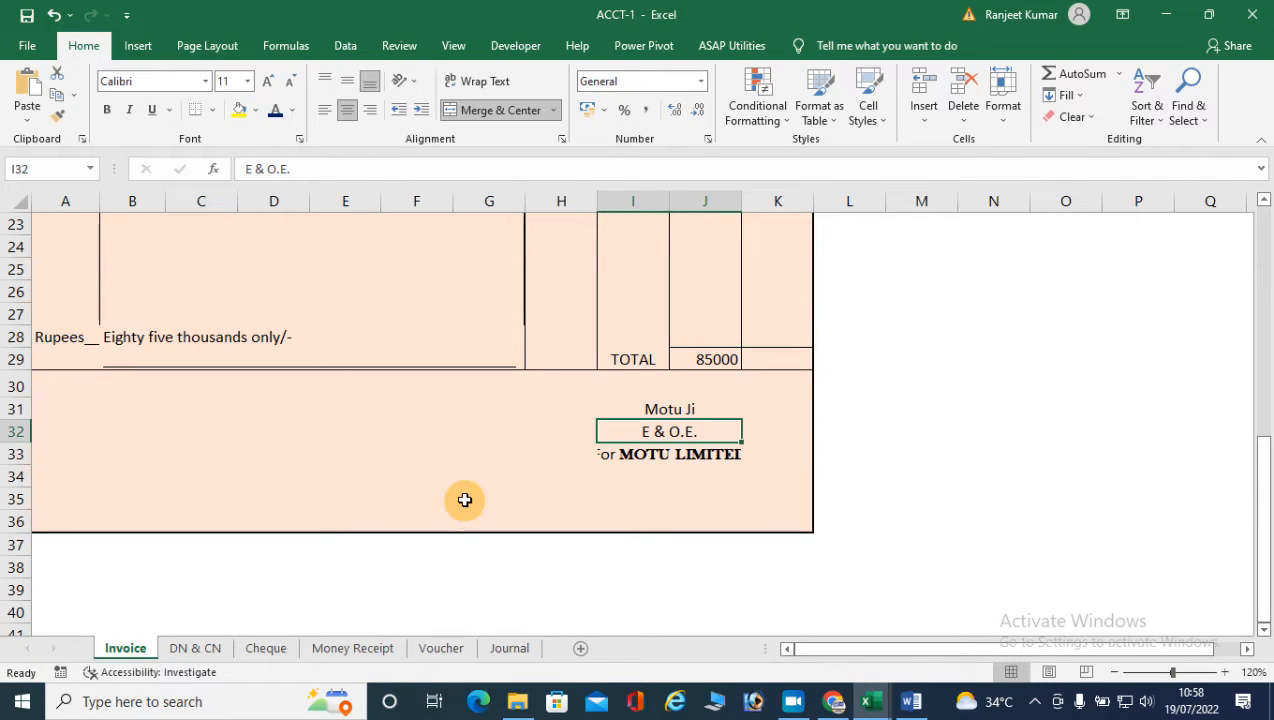
Step: Switch to the Word exercise and review its instruction about passing journal entries in both companies' books
{"action": "scroll", "coordinate": [396, 490], "scroll_direction": "up", "scroll_amount": 7}
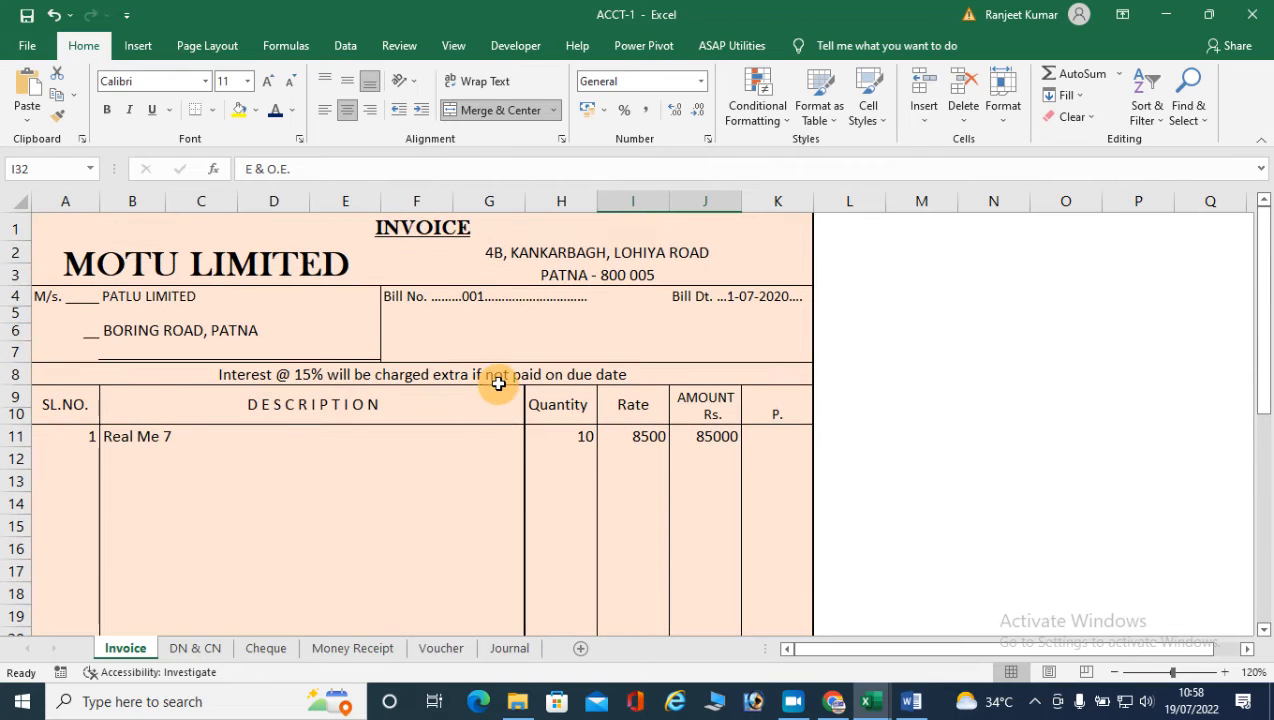
{"action": "left_click", "coordinate": [907, 702]}
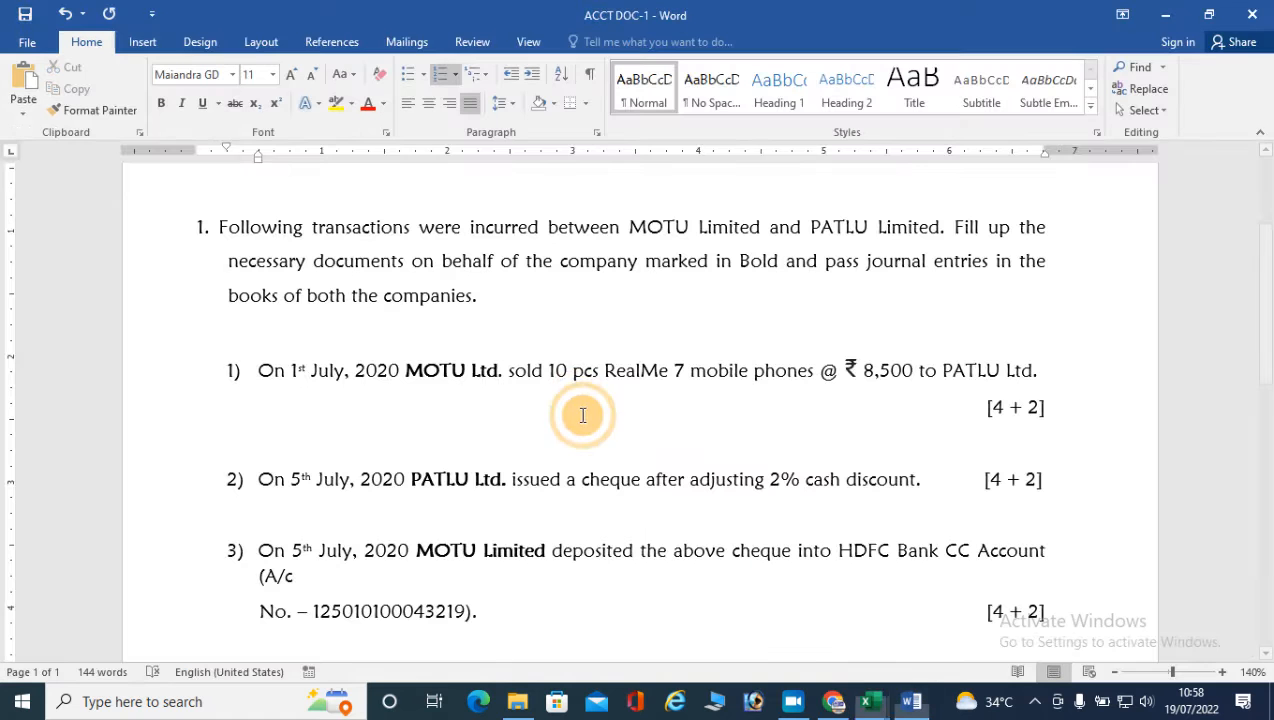
{"action": "left_click_drag", "start_coordinate": [866, 260], "coordinate": [1040, 259]}
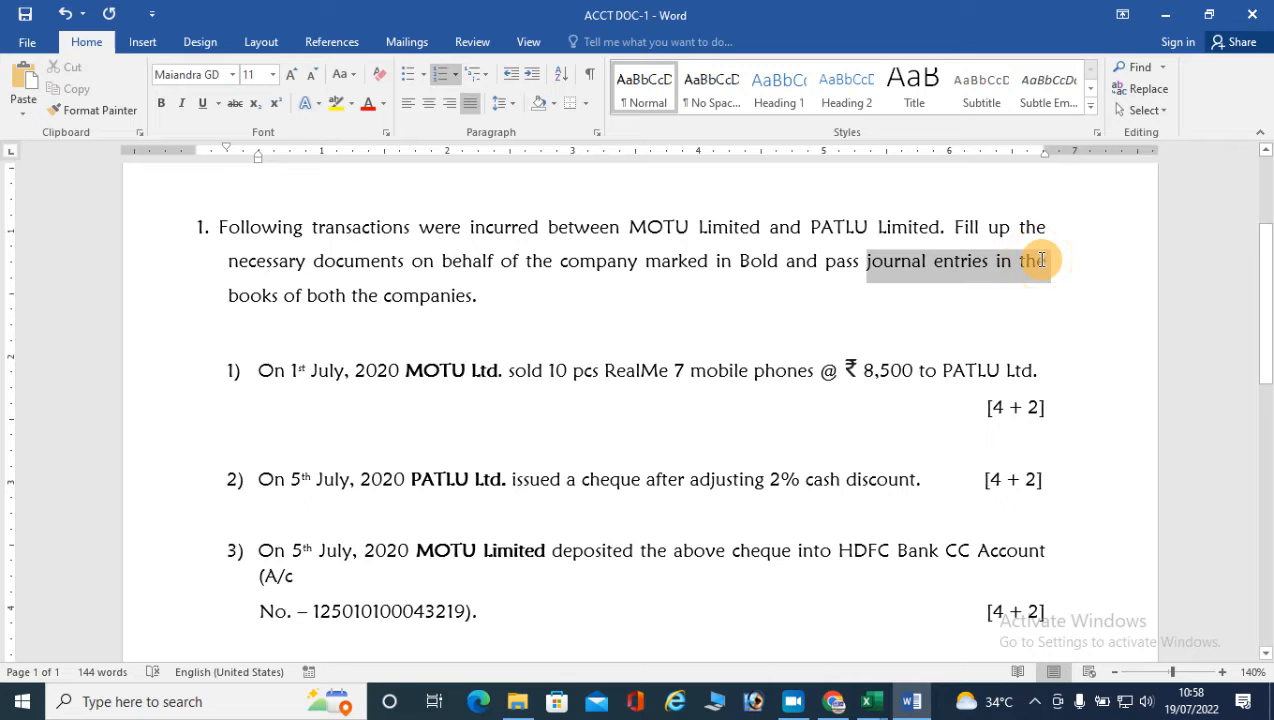
Step: Switch back to the Excel workbook's Journal sheet and enter the date 1-7-20 in cell A3 of MOUT Limited's book
{"action": "left_click", "coordinate": [871, 702]}
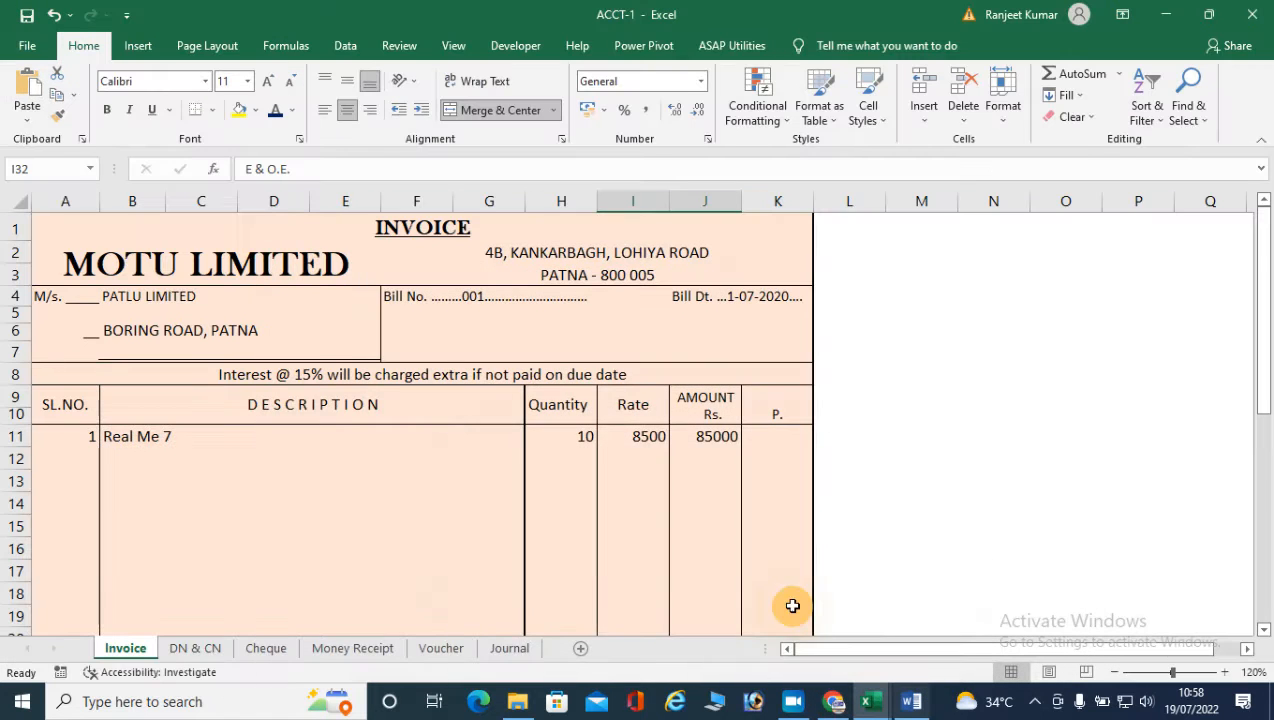
{"action": "left_click", "coordinate": [509, 648]}
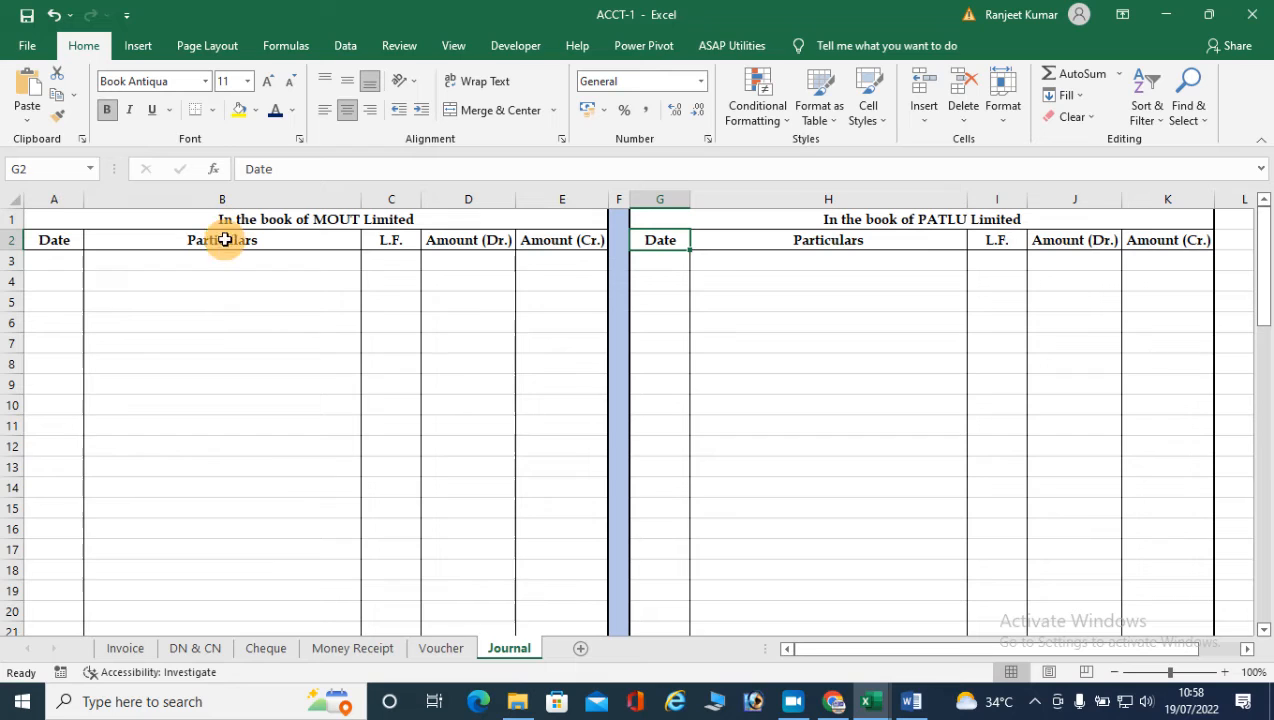
{"action": "left_click", "coordinate": [344, 219]}
{"action": "left_click", "coordinate": [327, 282]}
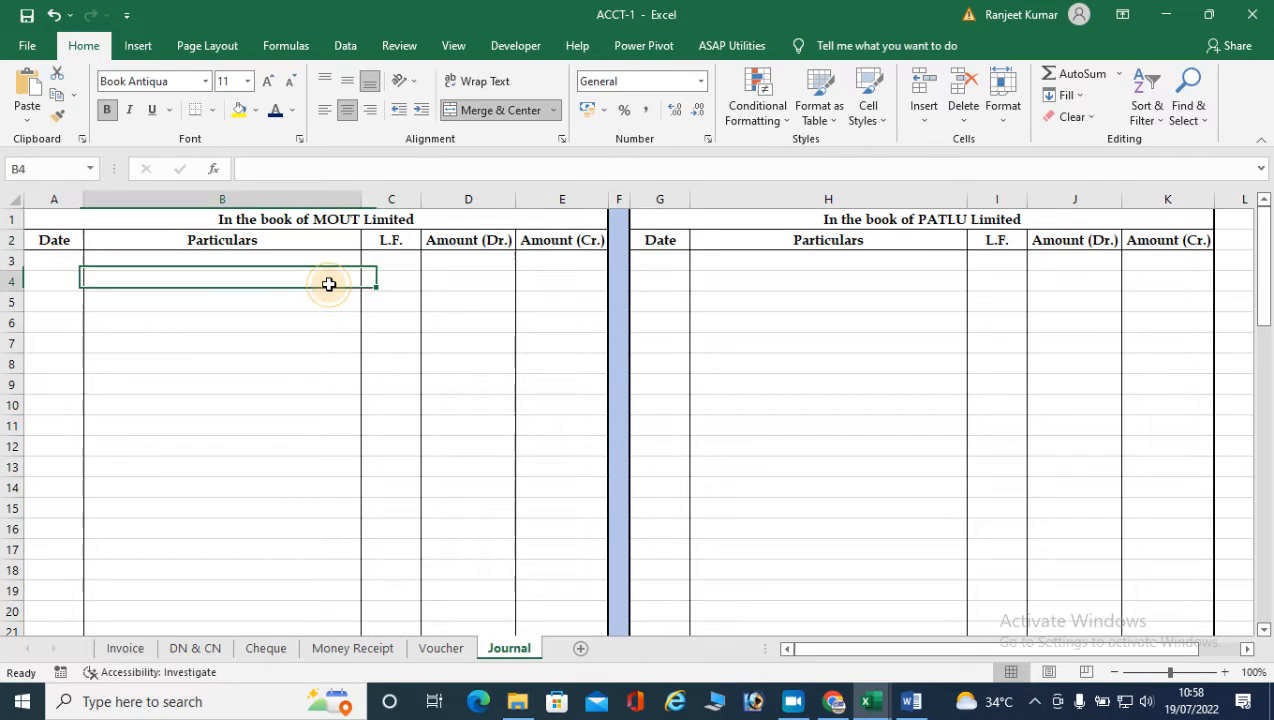
{"action": "left_click", "coordinate": [55, 262]}
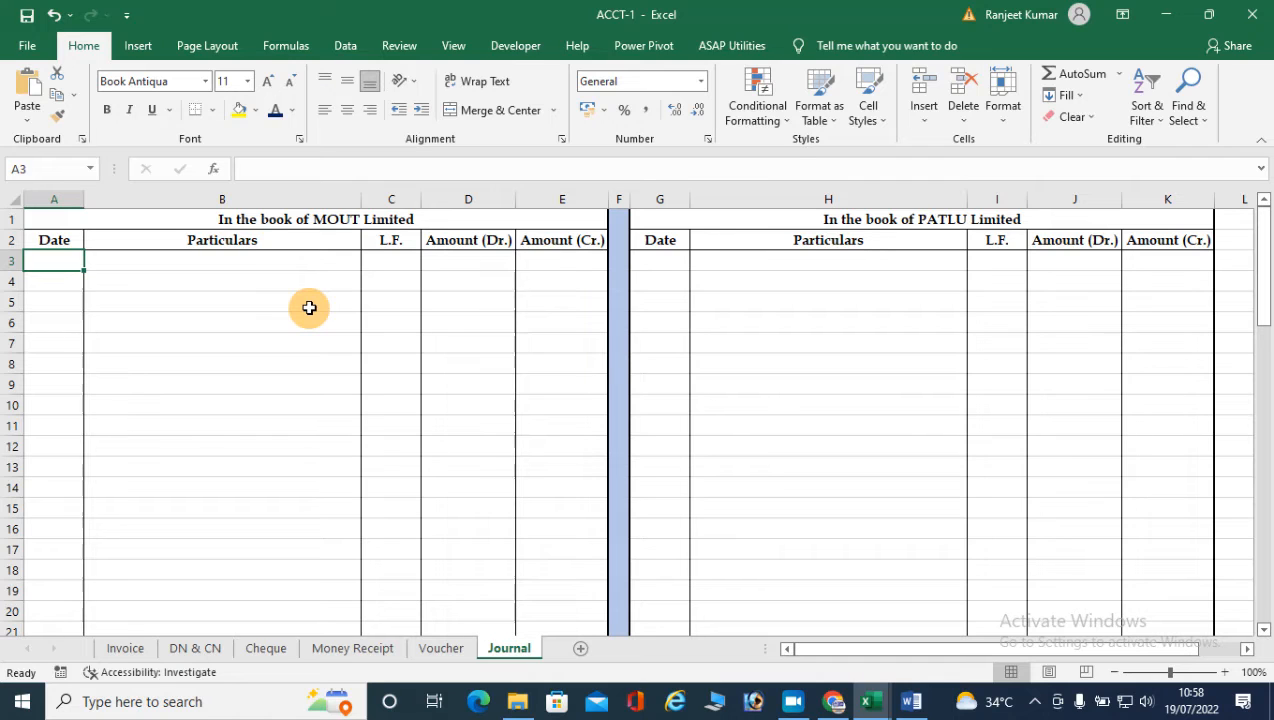
{"action": "type", "text": "1-7-20"}
{"action": "key", "text": "Tab"}
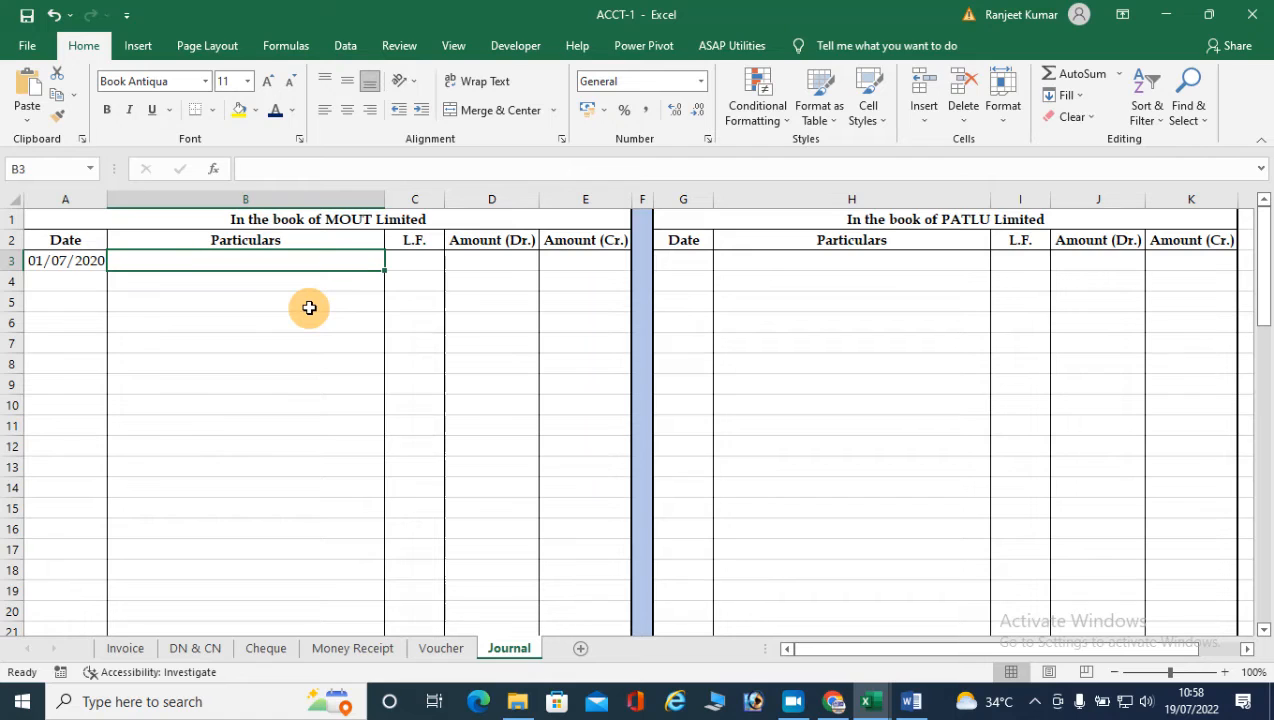
Step: Enter the debit line "PATLU LIMITED A/C DR." in the particulars cell B3
{"action": "type", "text": "pa"}
{"action": "key", "text": "BackSpace"}
{"action": "key", "text": "BackSpace"}
{"action": "key", "text": "BackSpace"}
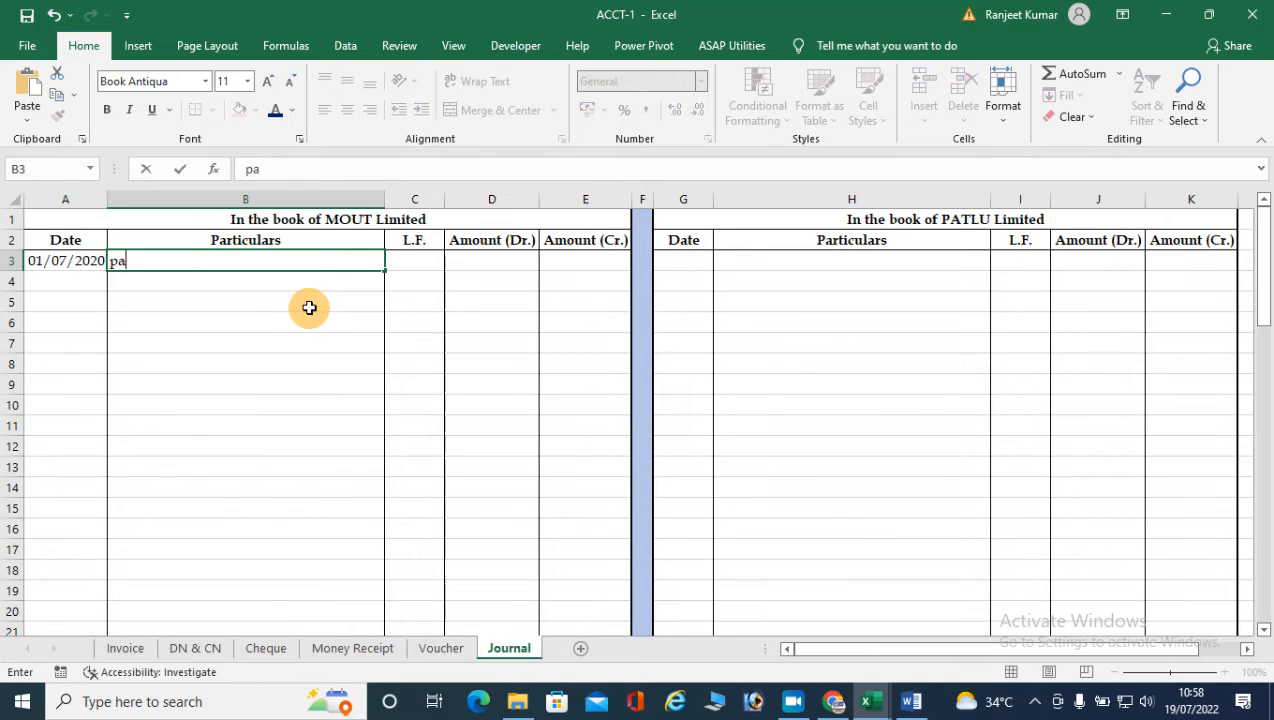
{"action": "type", "text": "P"}
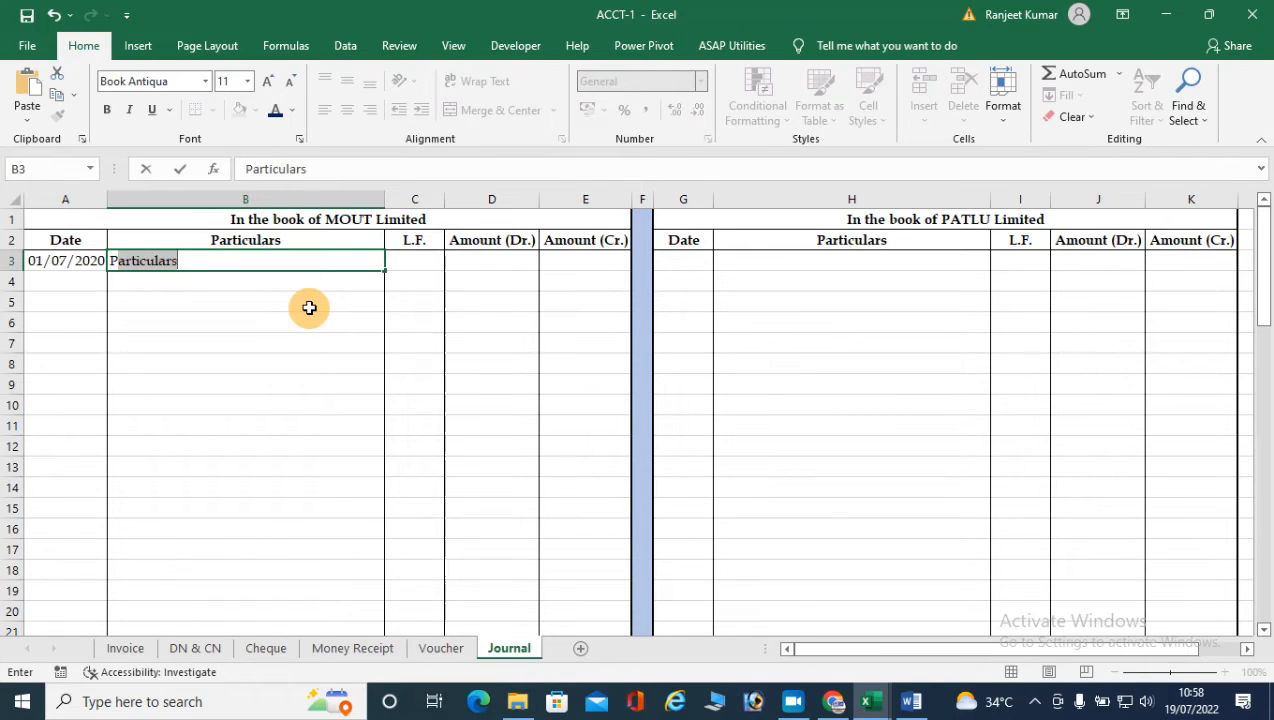
{"action": "type", "text": "ATLU LIMITED A"}
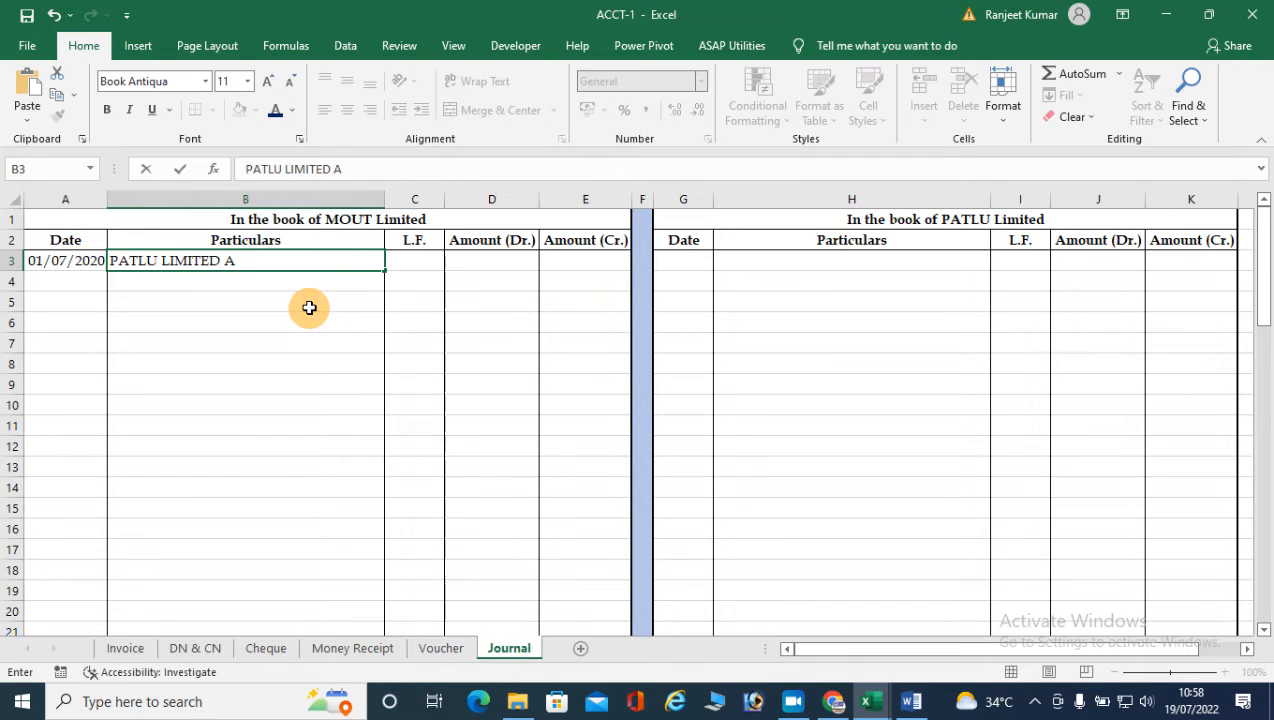
{"action": "type", "text": "/C   DR."}
{"action": "key", "text": "Return"}
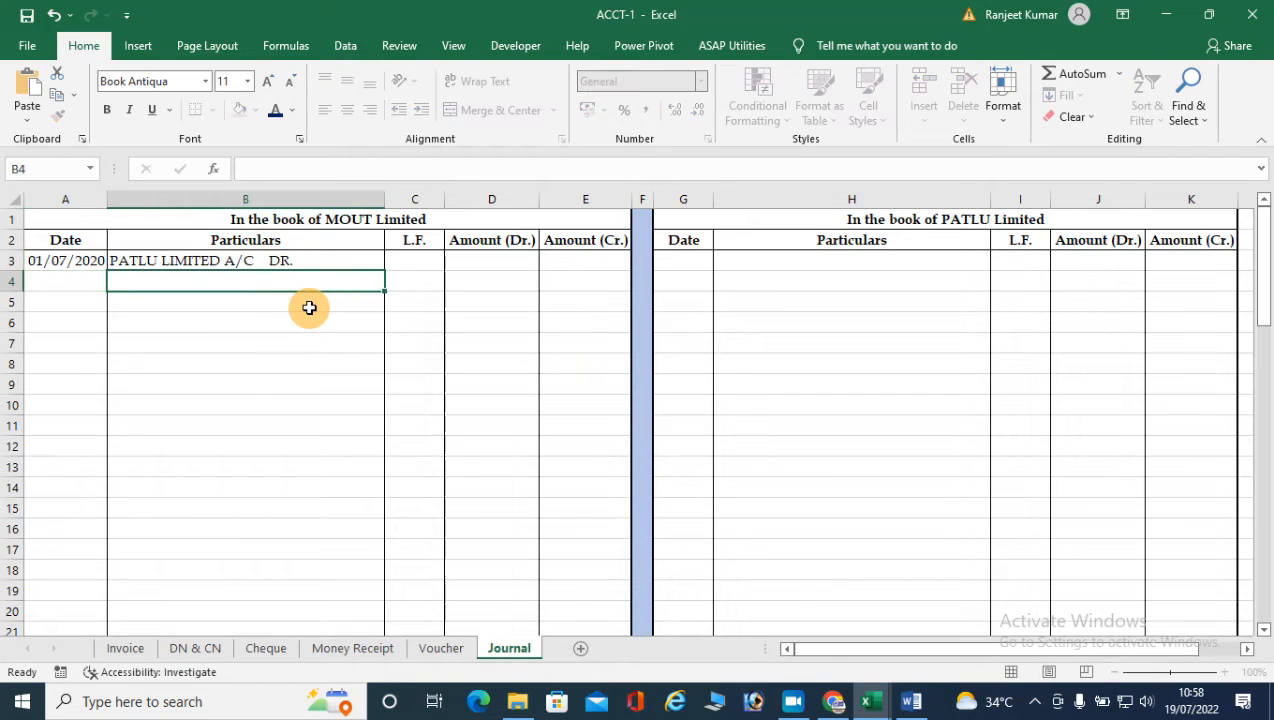
Step: Enter the indented credit line "TO SALES A/C" in the particulars cell B4
{"action": "type", "text": "TO"}
{"action": "key", "text": "BackSpace"}
{"action": "key", "text": "BackSpace"}
{"action": "type", "text": "TO SALES A/C"}
Step: Enter 85000 as the debit amount for PATLU Limited in D3 and 85000 as the sales credit amount in E4
{"action": "key", "text": "Tab"}
{"action": "key", "text": "Tab"}
{"action": "key", "text": "Up"}
{"action": "type", "text": "85000"}
{"action": "key", "text": "Return"}
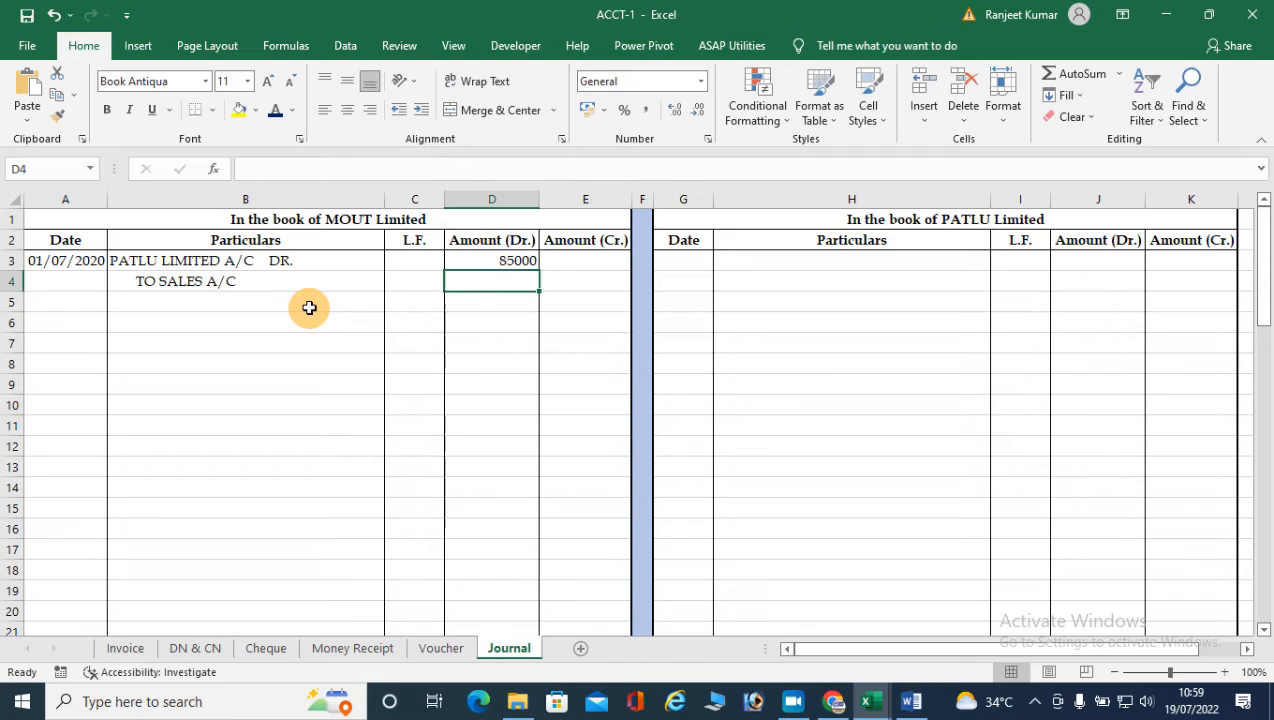
{"action": "key", "text": "Right"}
{"action": "type", "text": "9"}
{"action": "type", "text": "5000"}
{"action": "key", "text": "Return"}
Step: Enter the narration "BEING MOBILE PHONE SOLD." in cell B5 below the sales entry
{"action": "key", "text": "Left"}
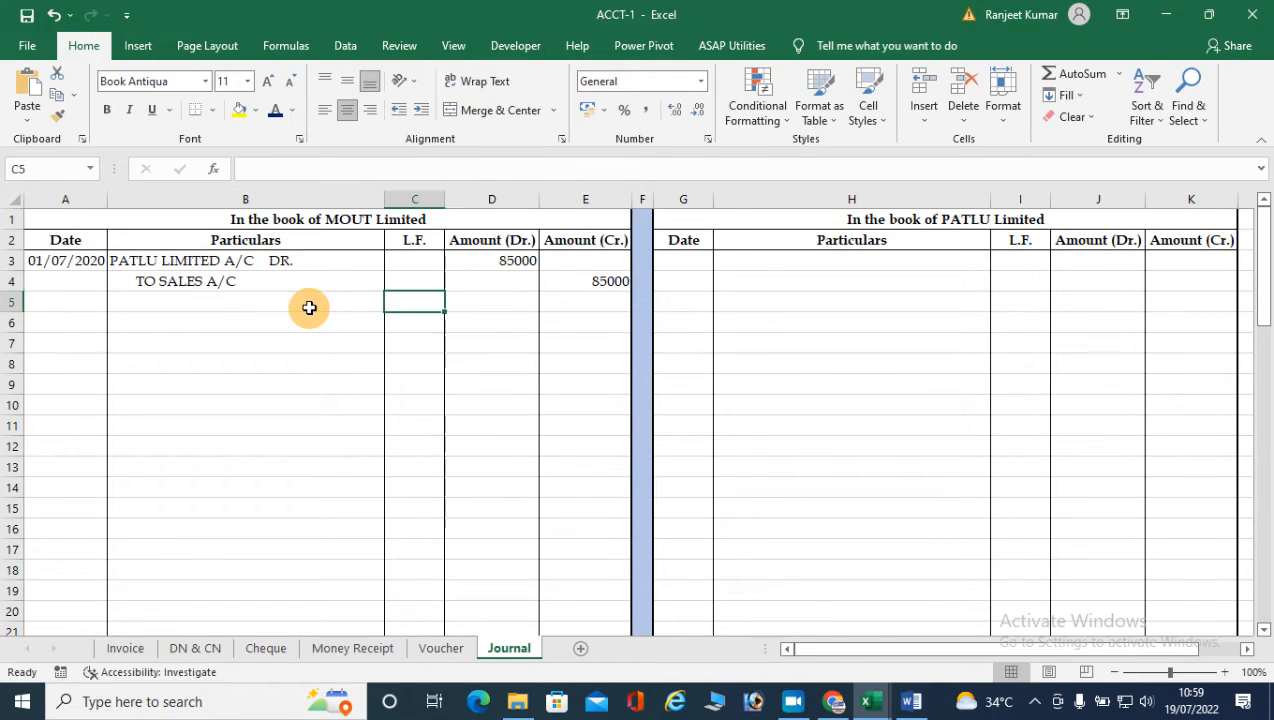
{"action": "key", "text": "Left"}
{"action": "type", "text": "B"}
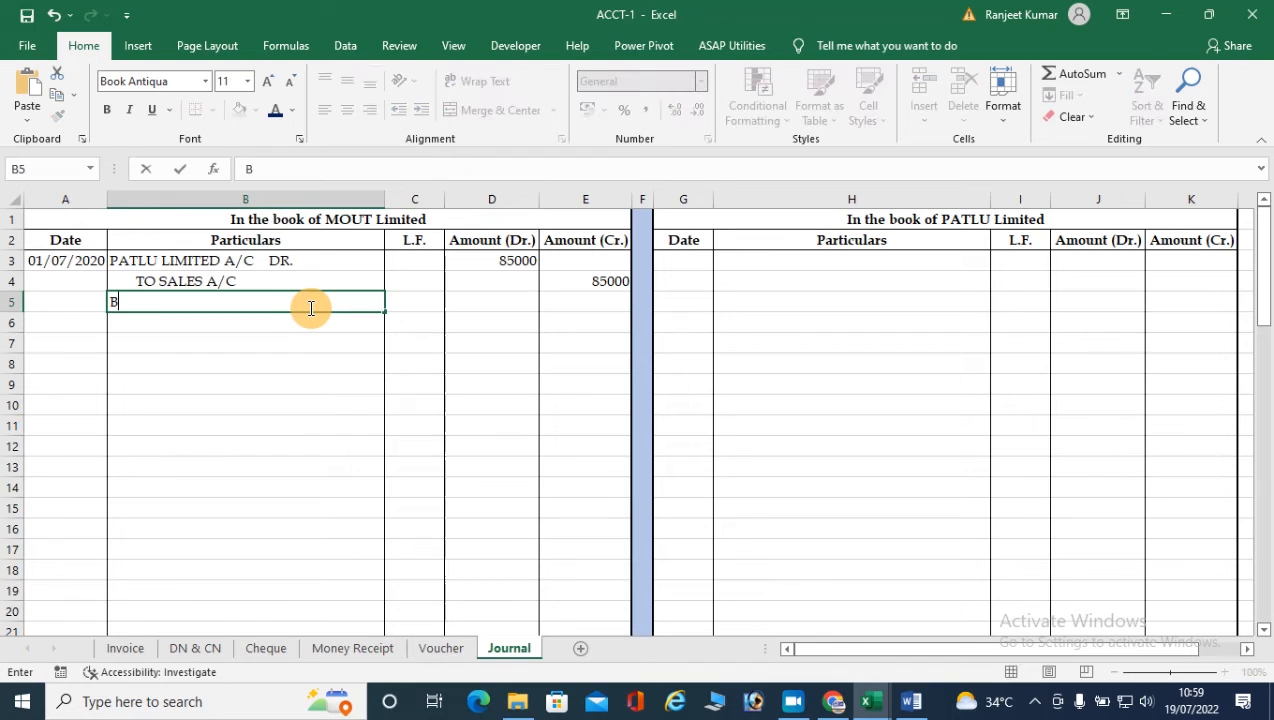
{"action": "type", "text": "EING MOBILE PHONE SOL"}
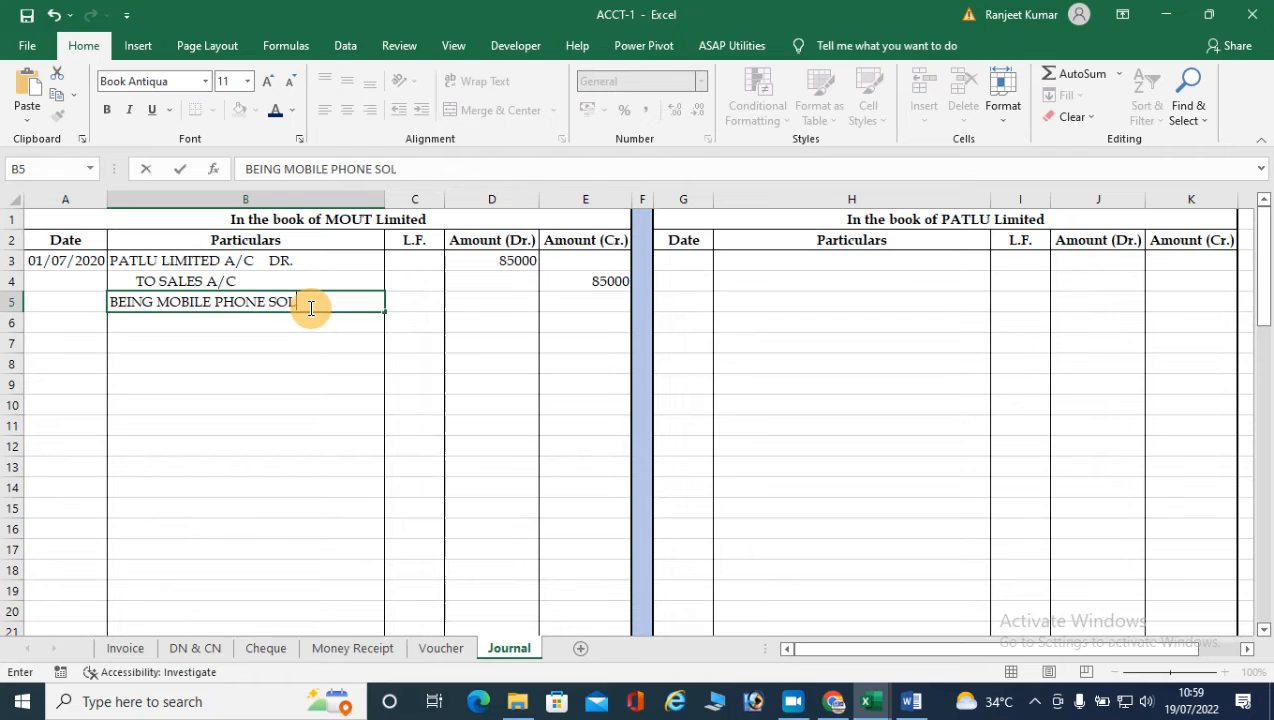
{"action": "key", "text": "Right"}
{"action": "key", "text": "Right"}
{"action": "key", "text": "Right"}
{"action": "key", "text": "Right"}
{"action": "key", "text": "Right"}
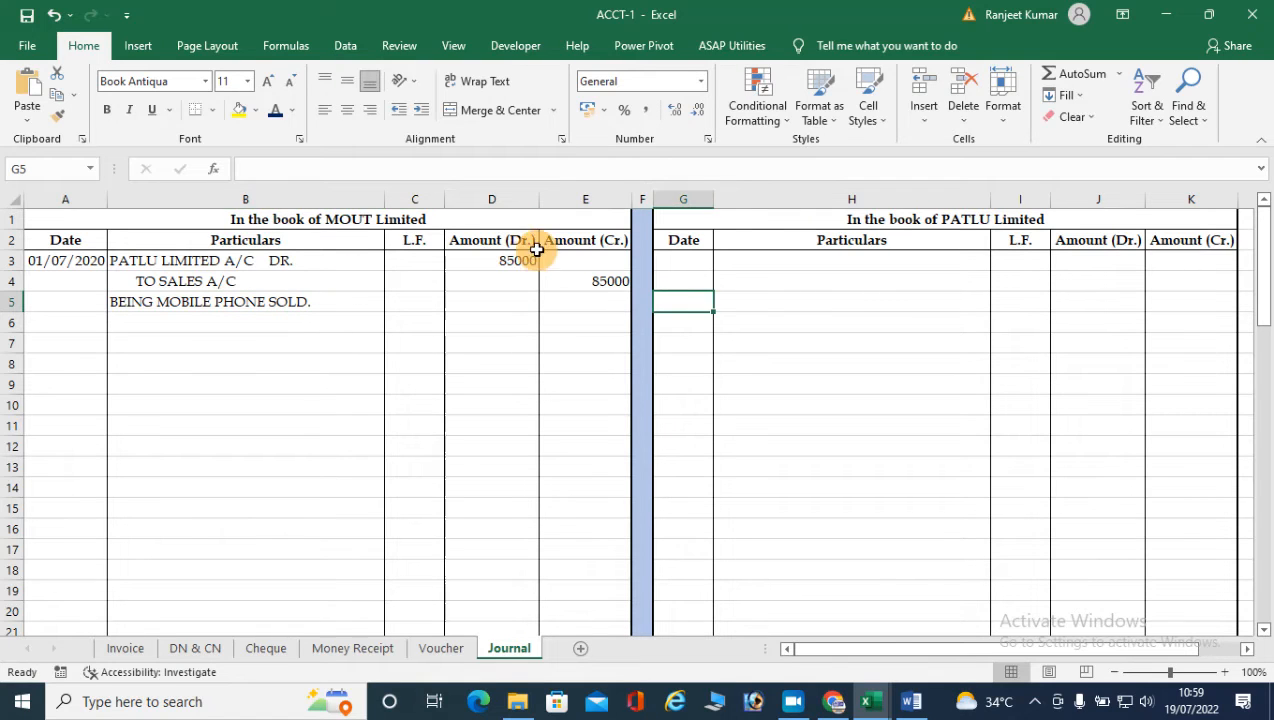
Step: Enter the date 1-7-20 in cell G3 of PATLU Limited's journal
{"action": "left_click", "coordinate": [679, 265]}
{"action": "type", "text": "1-7-2"}
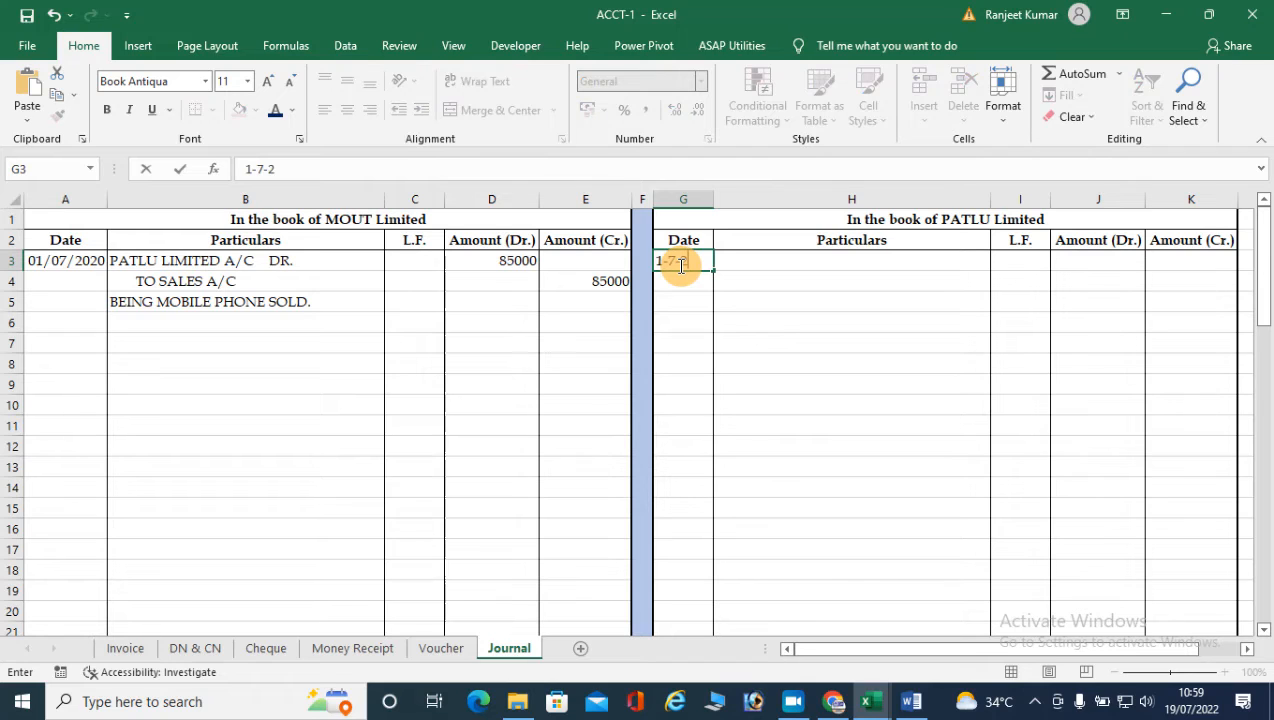
{"action": "type", "text": "0"}
{"action": "key", "text": "Right"}
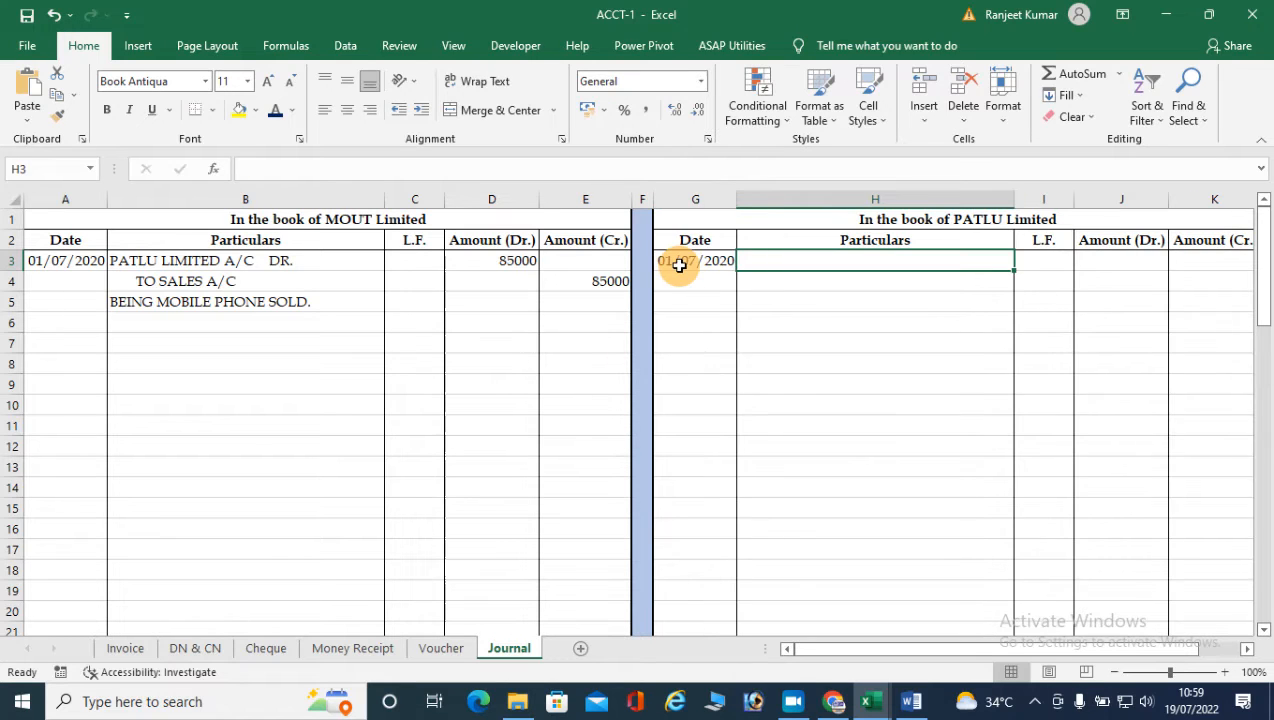
Step: Enter the debit line "PURCHASE A/C DR." in the particulars cell H3
{"action": "type", "text": "PURCHAE"}
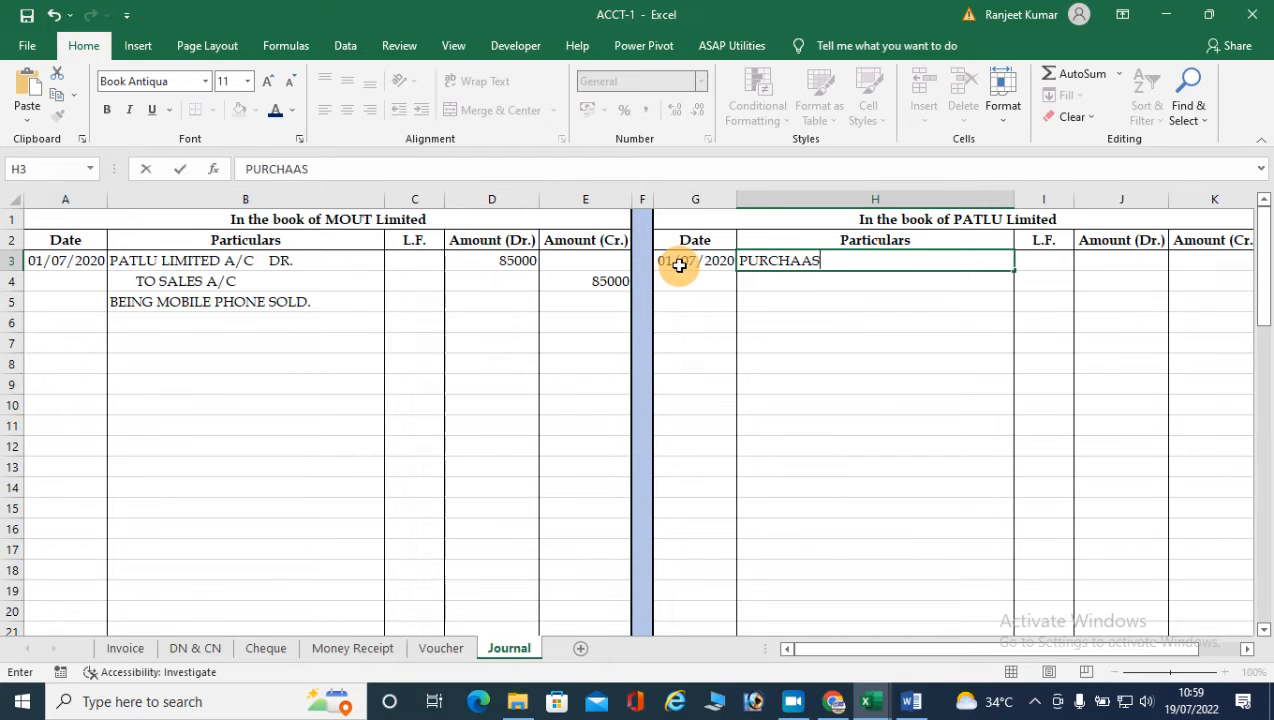
{"action": "type", "text": "/C          d"}
{"action": "key", "text": "BackSpace"}
{"action": "type", "text": "DR."}
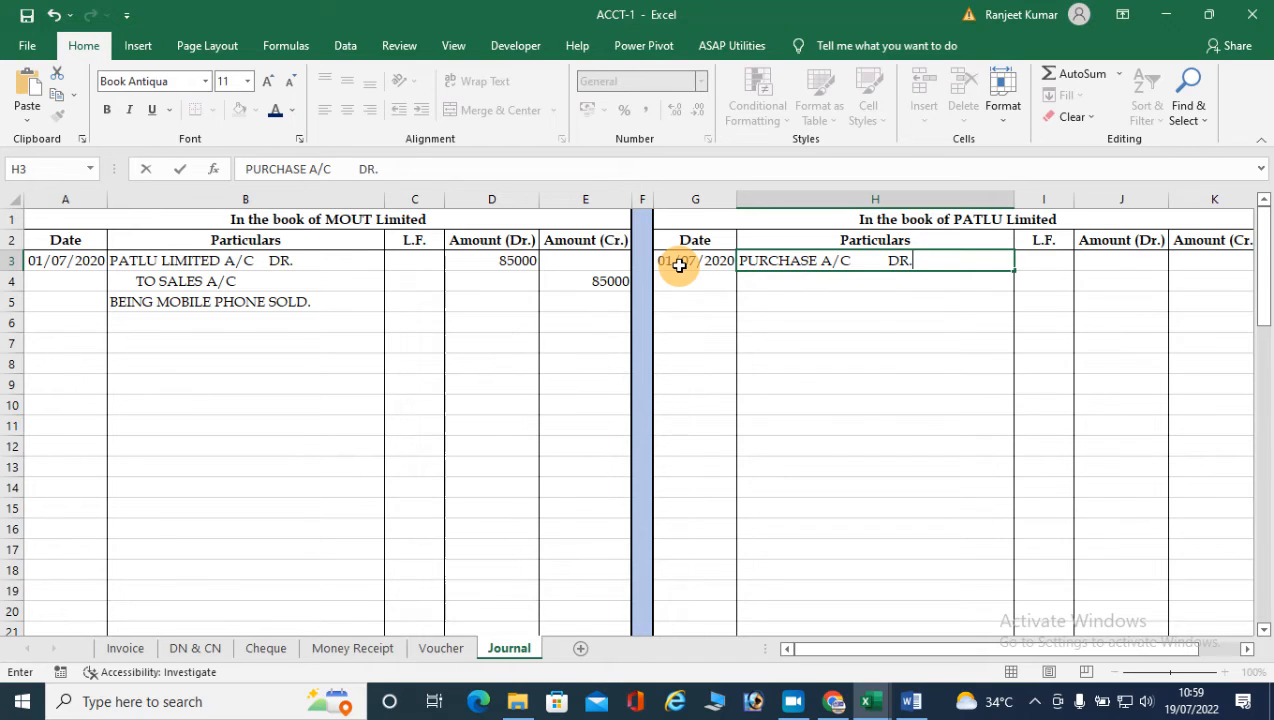
{"action": "key", "text": "Return"}
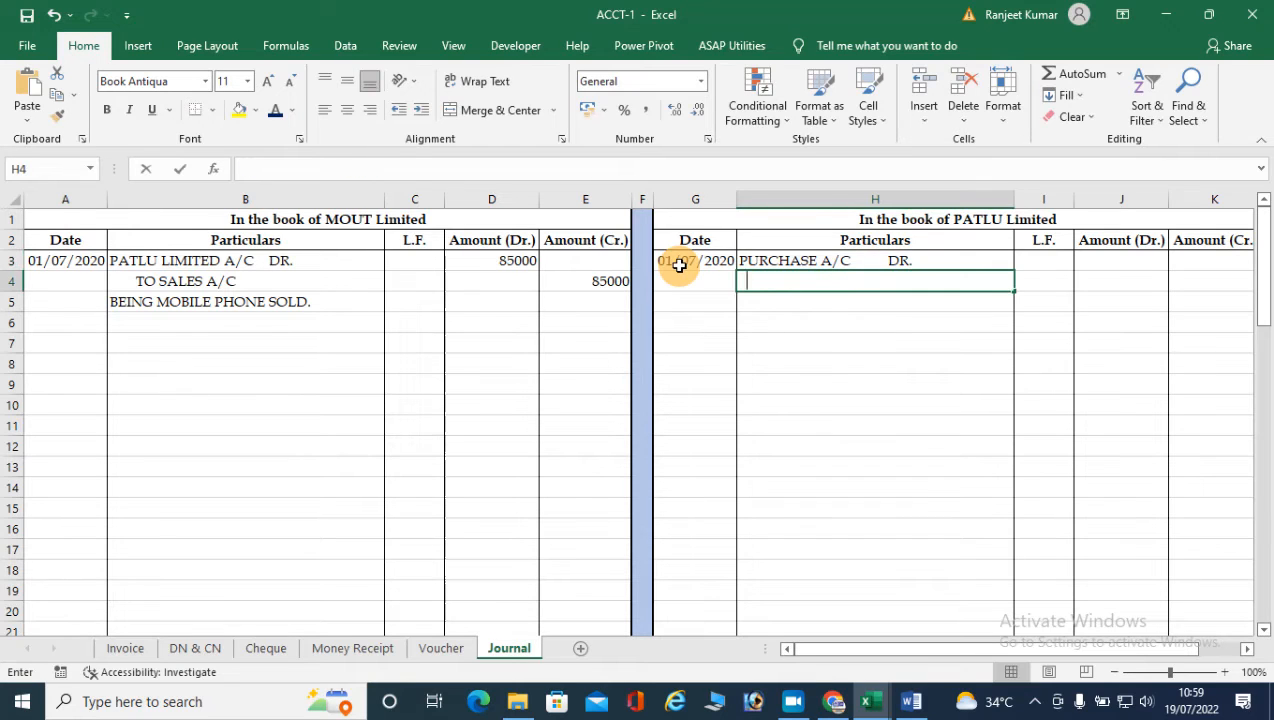
Step: Enter the indented credit line "TO MOTU LIMITED" in the particulars cell H4
{"action": "type", "text": "OT"}
{"action": "key", "text": "BackSpace"}
{"action": "key", "text": "BackSpace"}
{"action": "type", "text": "TO "}
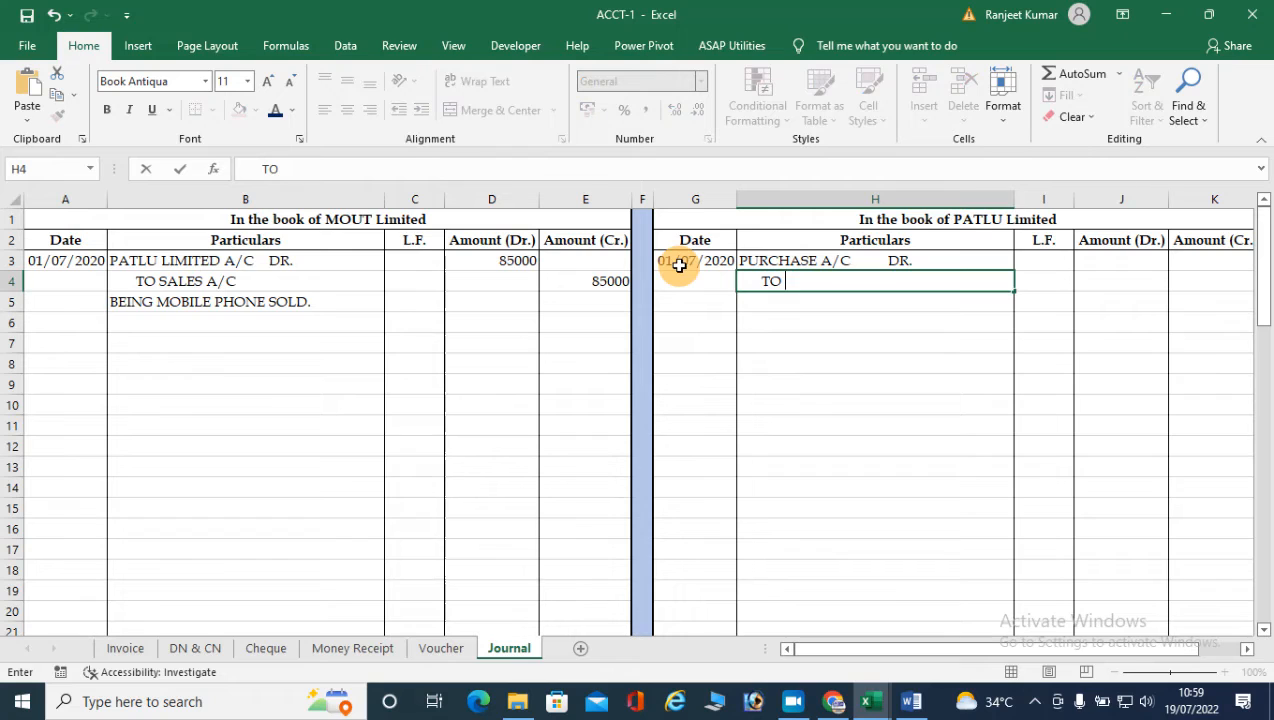
{"action": "type", "text": "MOTU LIMITED"}
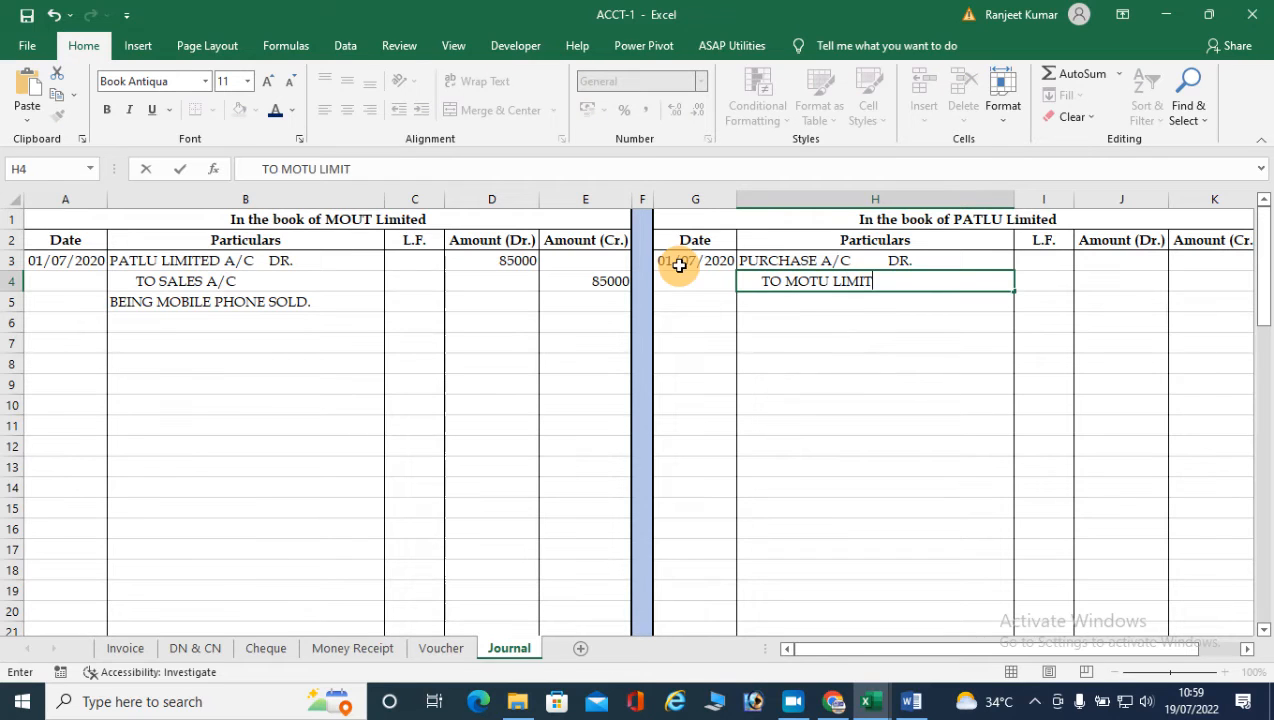
Step: Enter 85000 as the purchase debit amount in J3 and 85000 as MOTU Limited's credit amount in K4
{"action": "key", "text": "Tab"}
{"action": "key", "text": "Tab"}
{"action": "key", "text": "Up"}
{"action": "type", "text": "8500"}
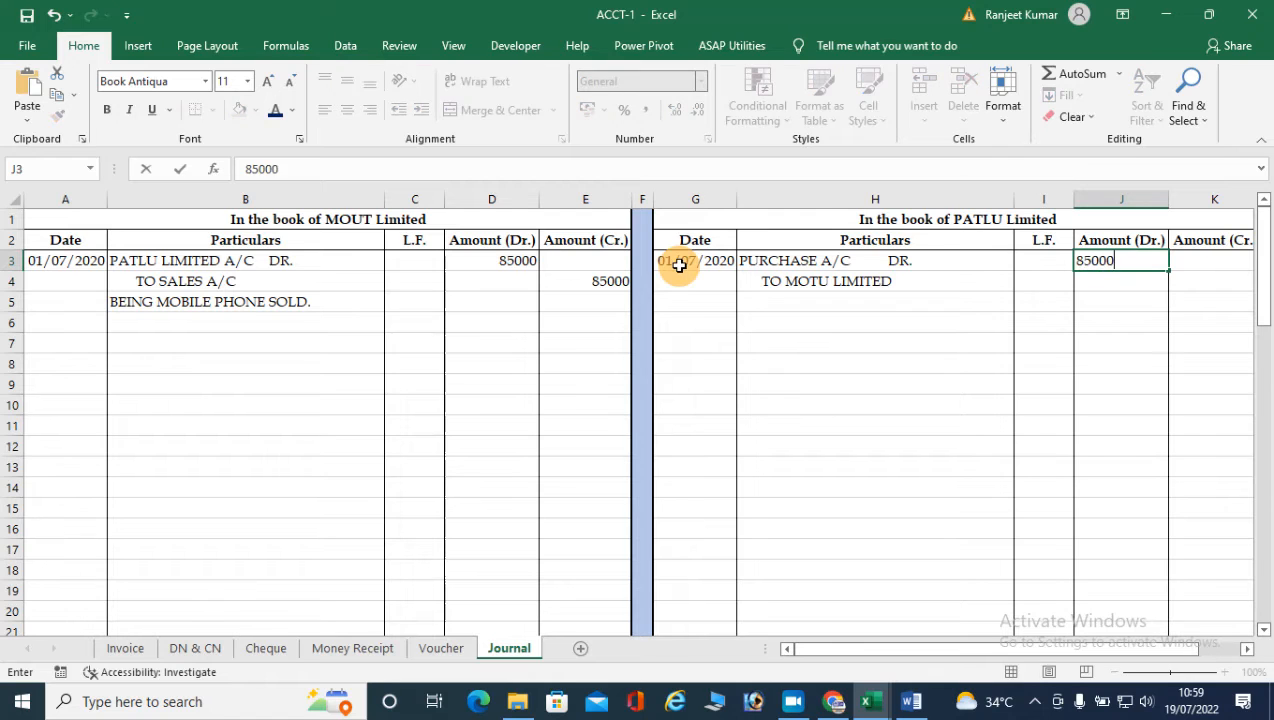
{"action": "key", "text": "Return"}
{"action": "key", "text": "Tab"}
{"action": "type", "text": "85000"}
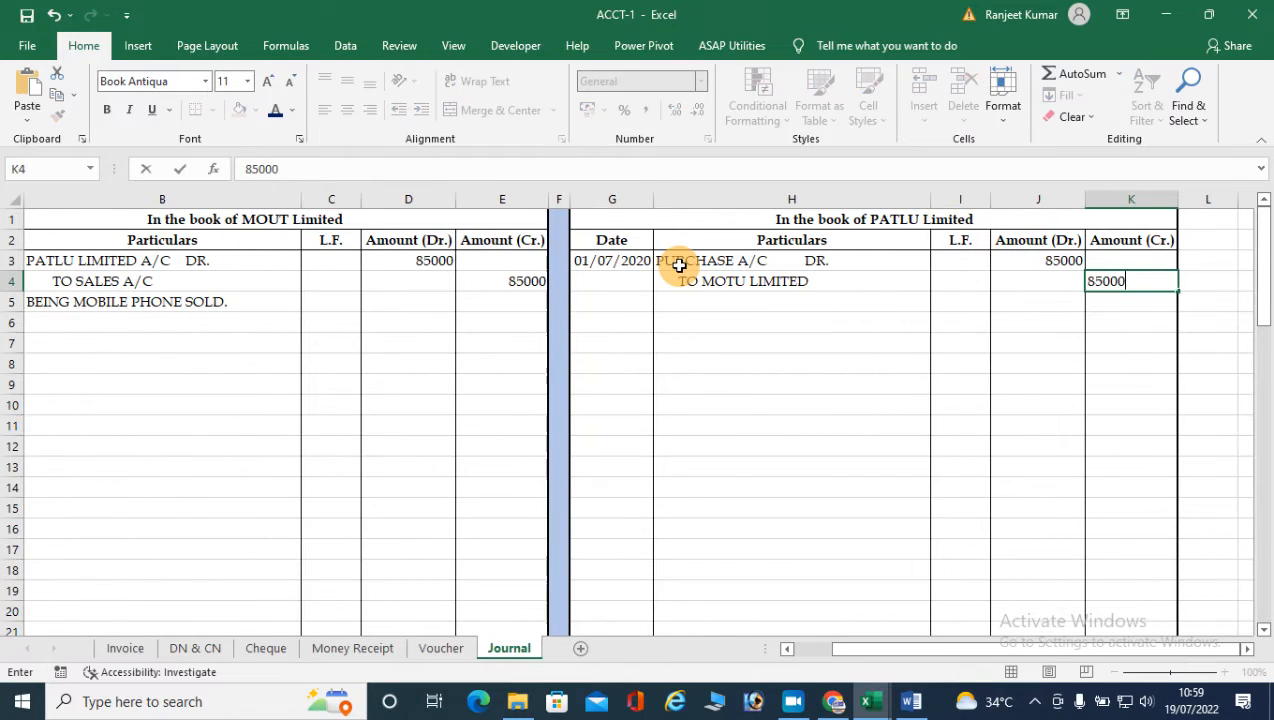
{"action": "key", "text": "Return"}
Step: Enter the narration "BEING MOBILE PHONE PURCHASED" in cell H5 below the purchase entry
{"action": "key", "text": "Left"}
{"action": "key", "text": "Left"}
{"action": "type", "text": "B"}
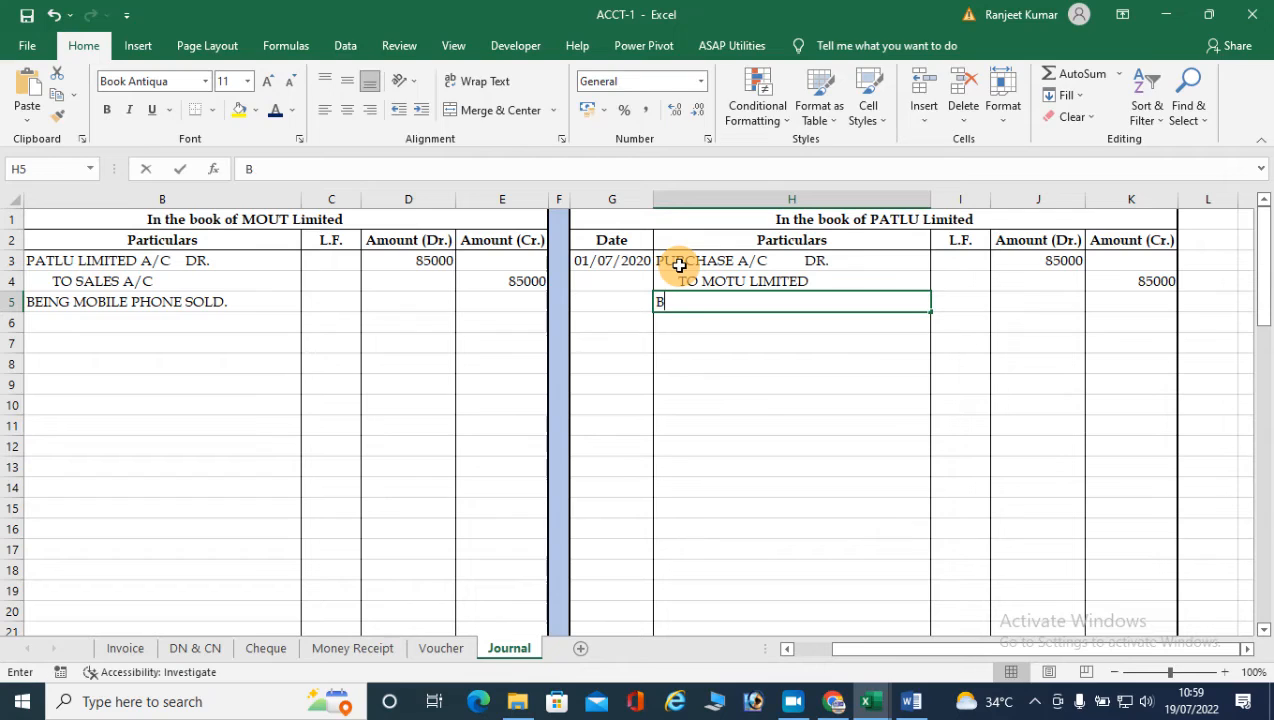
{"action": "type", "text": "EING MOBIELE PHONE O"}
{"action": "key", "text": "BackSpace"}
{"action": "type", "text": "PURCHASED"}
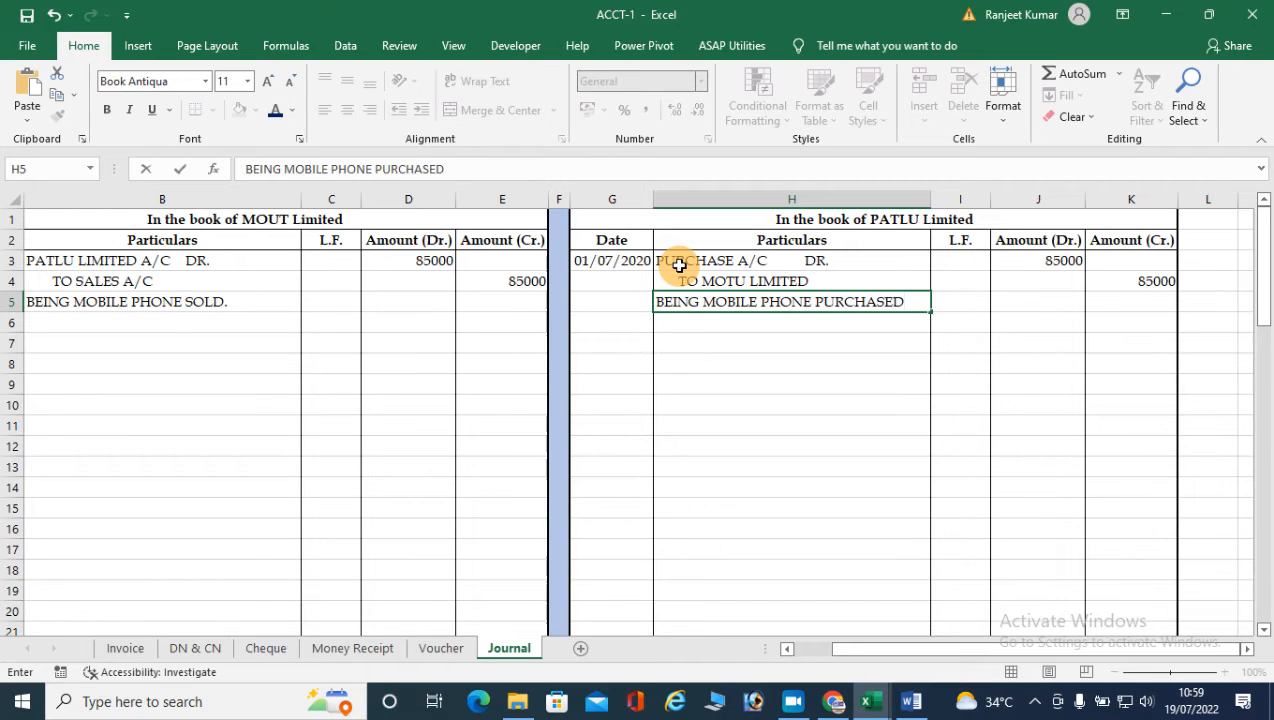
{"action": "key", "text": "Return"}
{"action": "key", "text": "Return"}
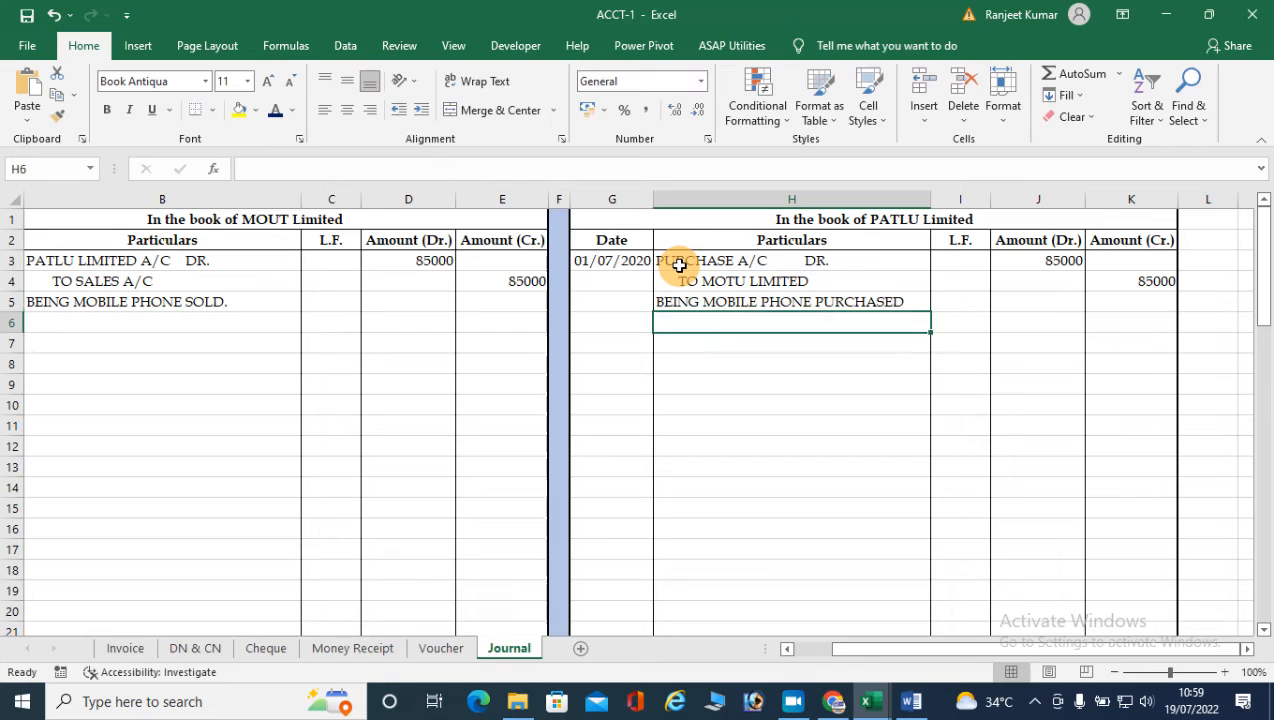
Step: Go to cell A7 in MOTU Limited's journal, review the second transaction in the Word document and return to Excel
{"action": "key", "text": "Left"}
{"action": "key", "text": "Left"}
{"action": "key", "text": "Left"}
{"action": "key", "text": "Left"}
{"action": "key", "text": "Left"}
{"action": "key", "text": "Left"}
{"action": "key", "text": "Left"}
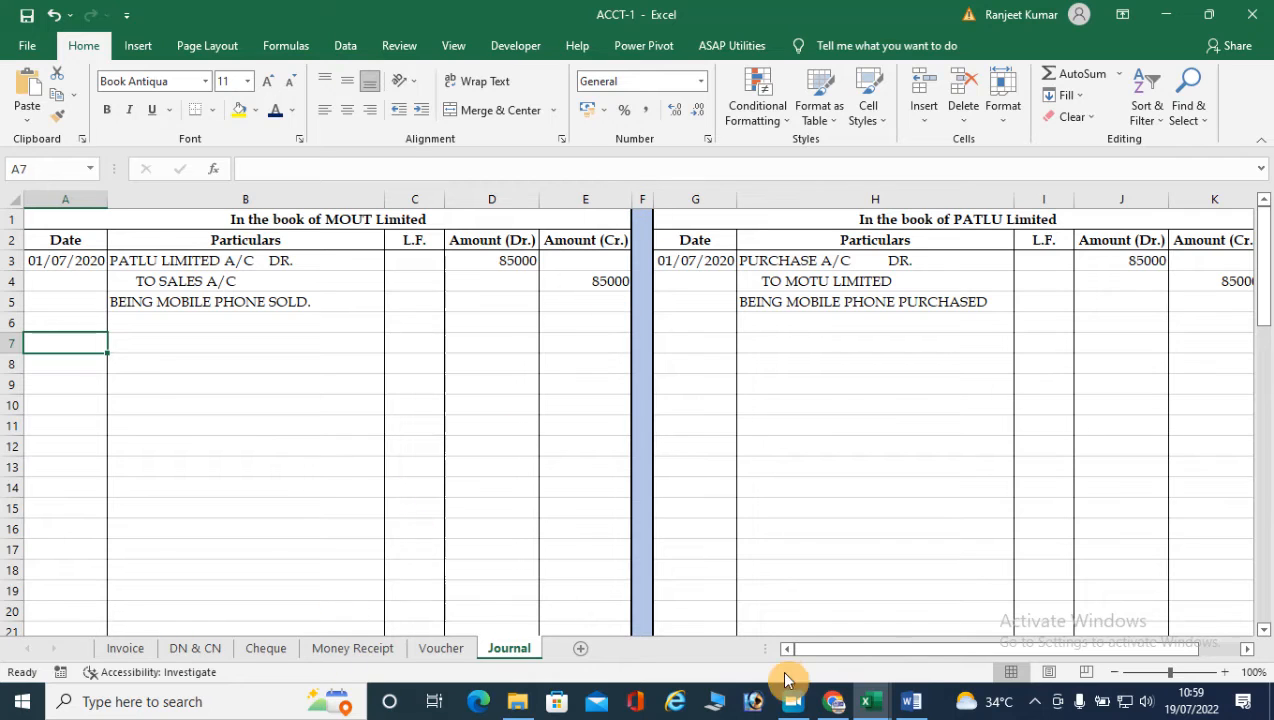
{"action": "left_click", "coordinate": [910, 701]}
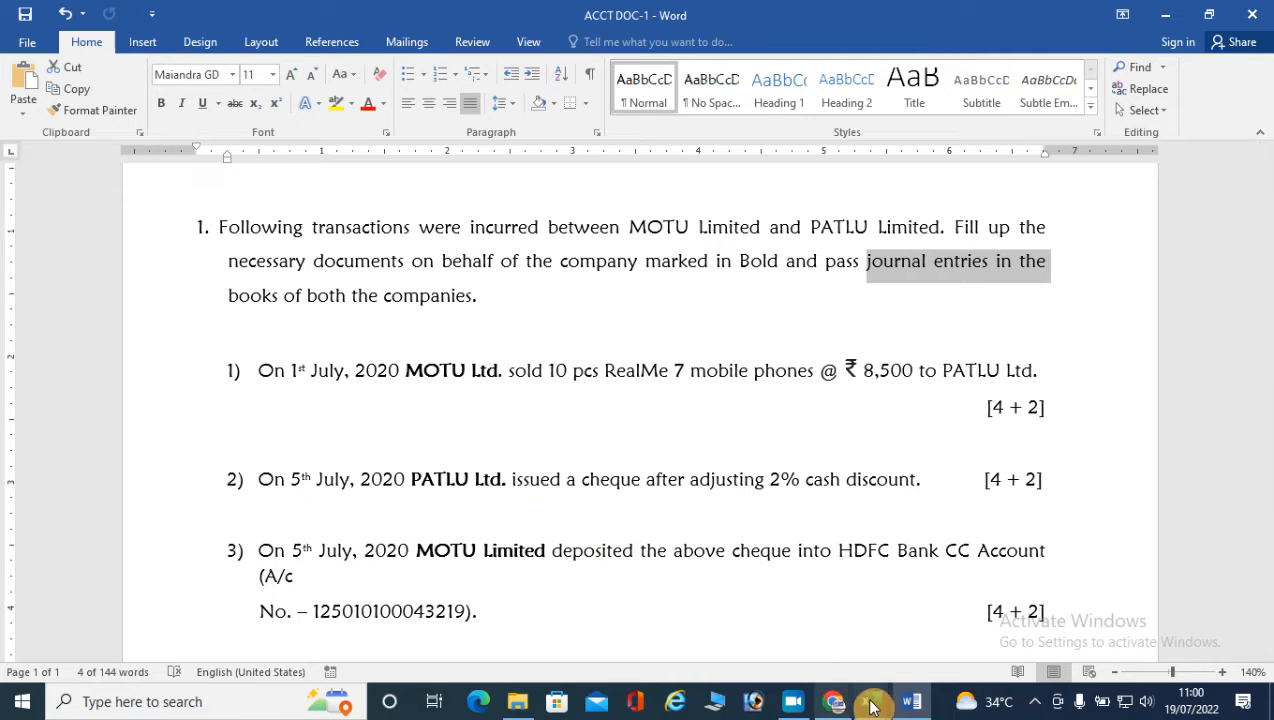
{"action": "mouse_move", "coordinate": [876, 693]}
{"action": "left_click", "coordinate": [947, 626]}
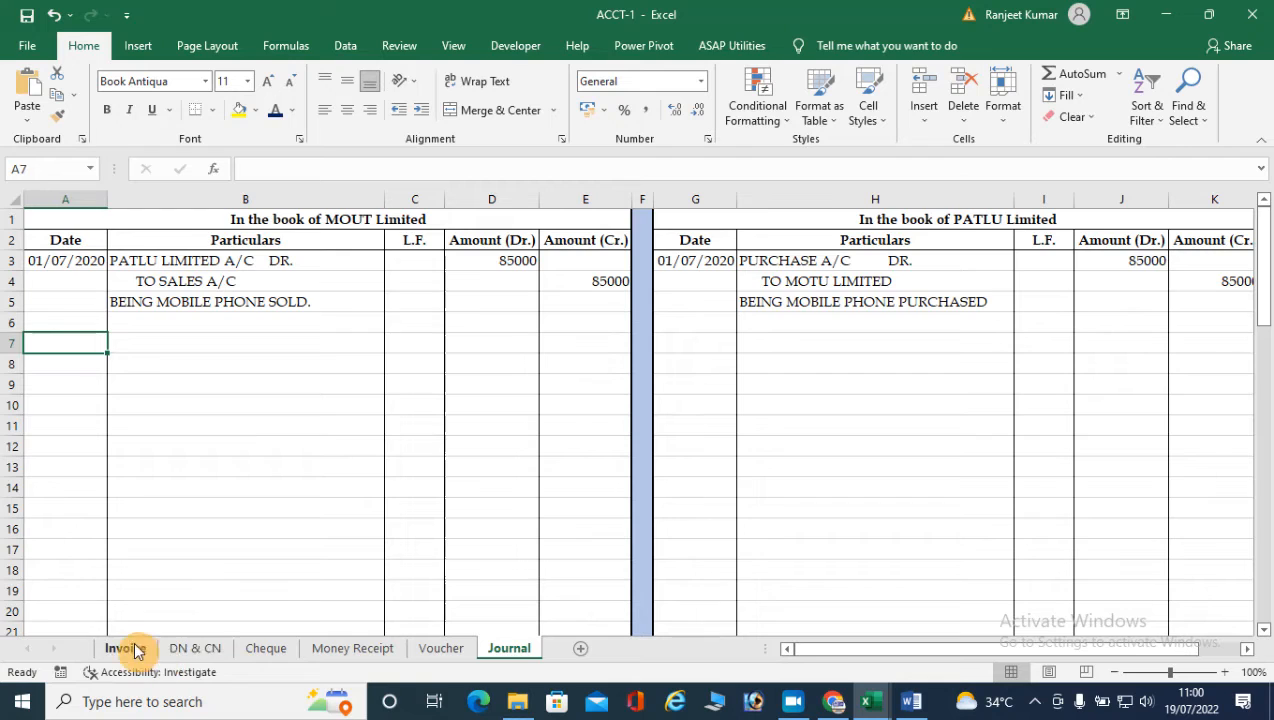
Step: Fill the date boxes N4 to U4 on the Cheque sheet with 05072020, one digit per box
{"action": "left_click", "coordinate": [188, 648]}
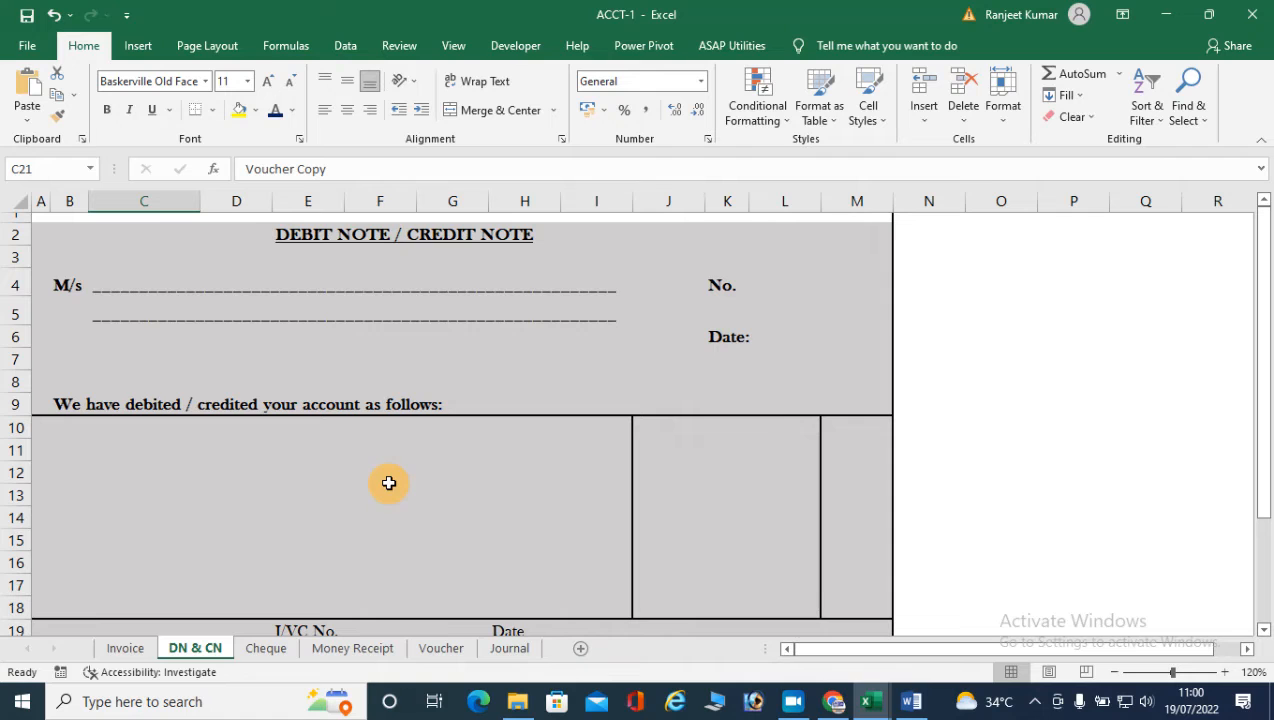
{"action": "left_click", "coordinate": [266, 648]}
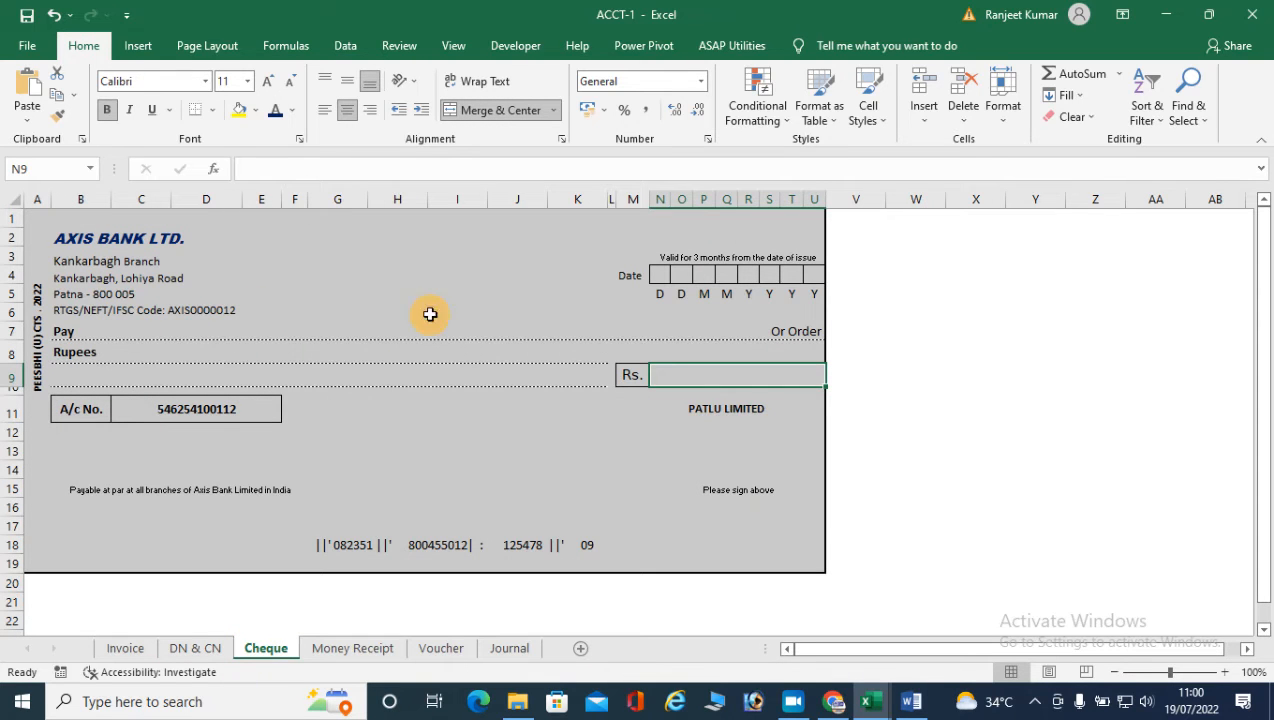
{"action": "left_click", "coordinate": [662, 275]}
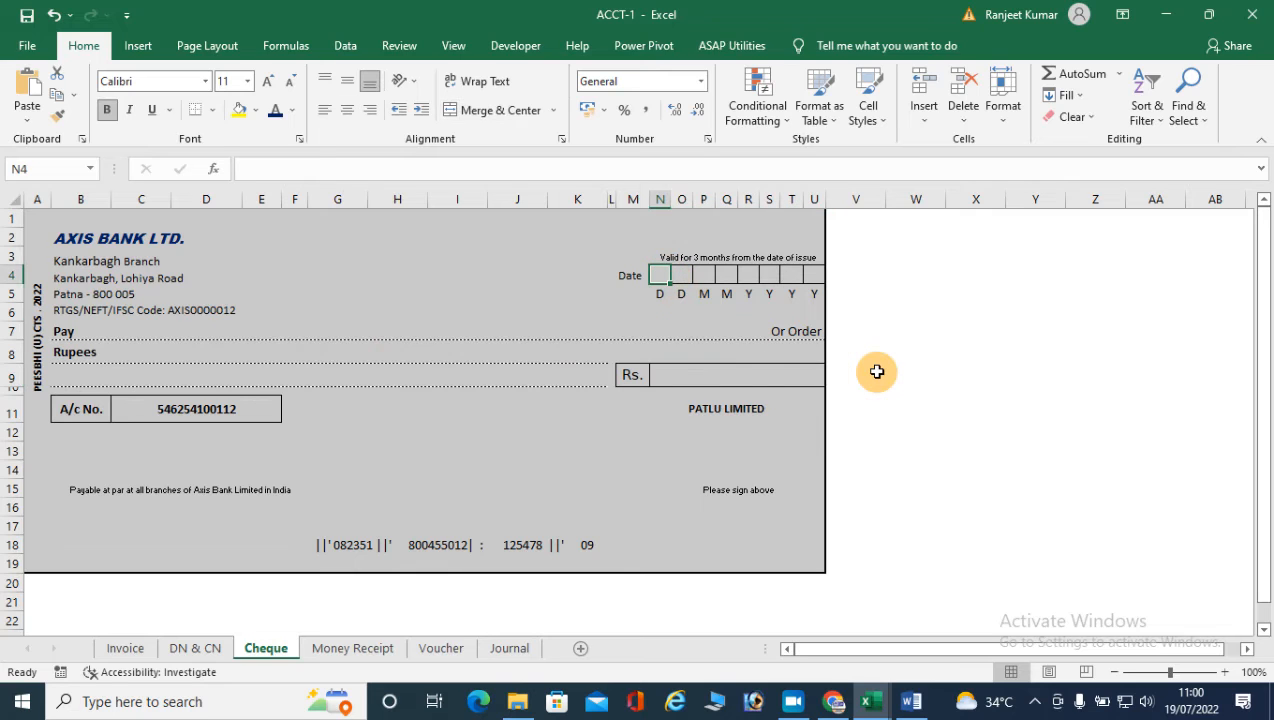
{"action": "type", "text": "0"}
{"action": "key", "text": "Tab"}
{"action": "type", "text": "5"}
{"action": "key", "text": "Tab"}
{"action": "type", "text": "0"}
{"action": "key", "text": "Tab"}
{"action": "type", "text": "7"}
{"action": "key", "text": "Tab"}
{"action": "type", "text": "2"}
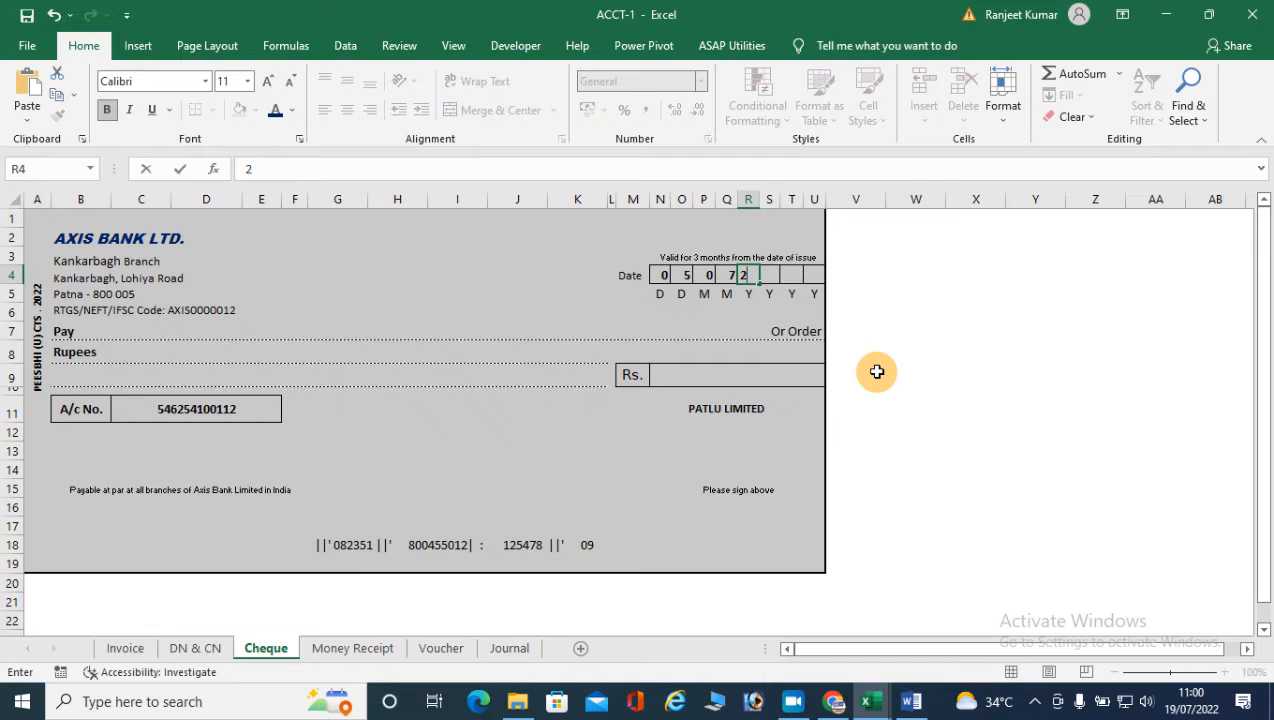
{"action": "key", "text": "Tab"}
{"action": "type", "text": "0"}
{"action": "key", "text": "Tab"}
{"action": "type", "text": "2"}
{"action": "key", "text": "Tab"}
{"action": "type", "text": "0"}
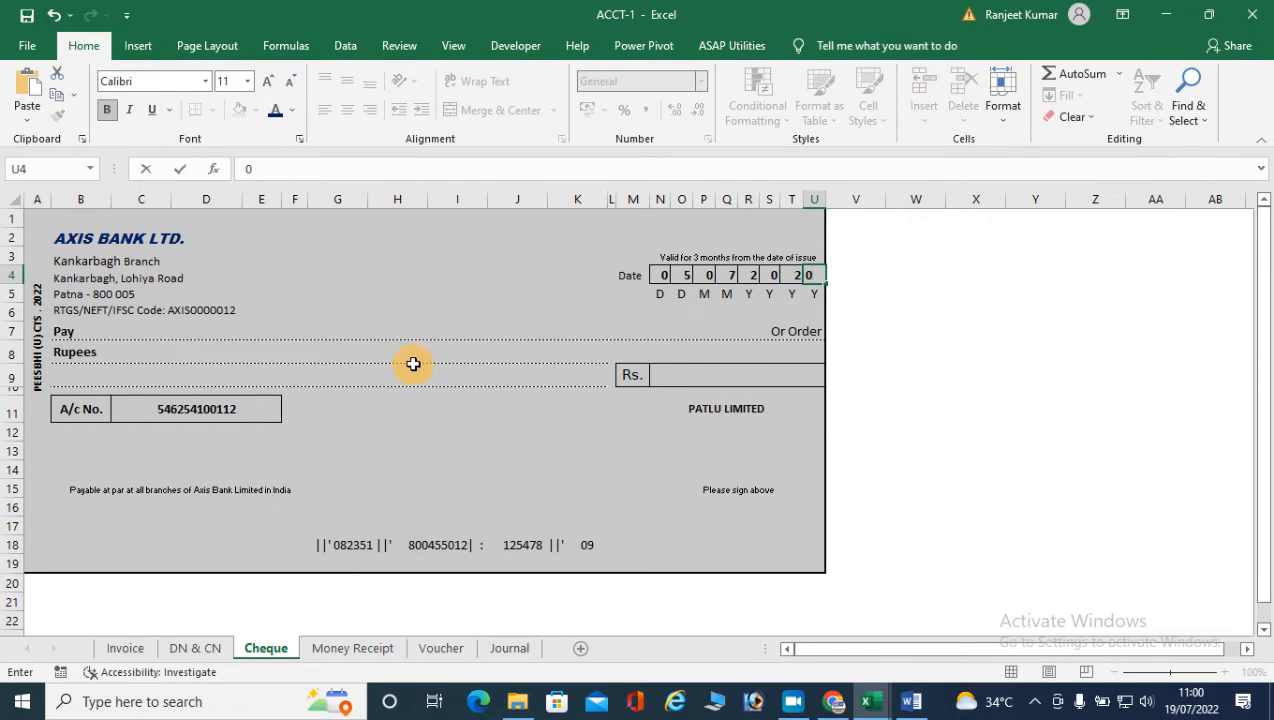
{"action": "left_click", "coordinate": [112, 330]}
{"action": "double_click", "coordinate": [112, 330]}
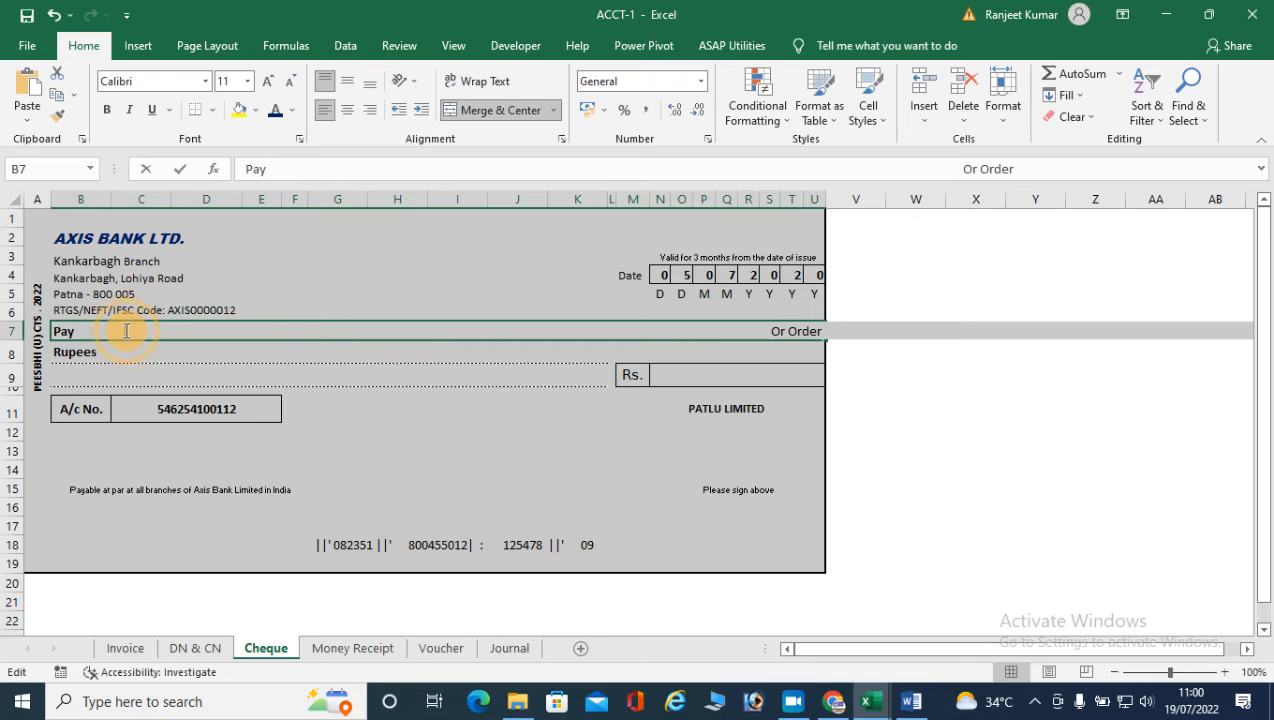
{"action": "left_click", "coordinate": [958, 417]}
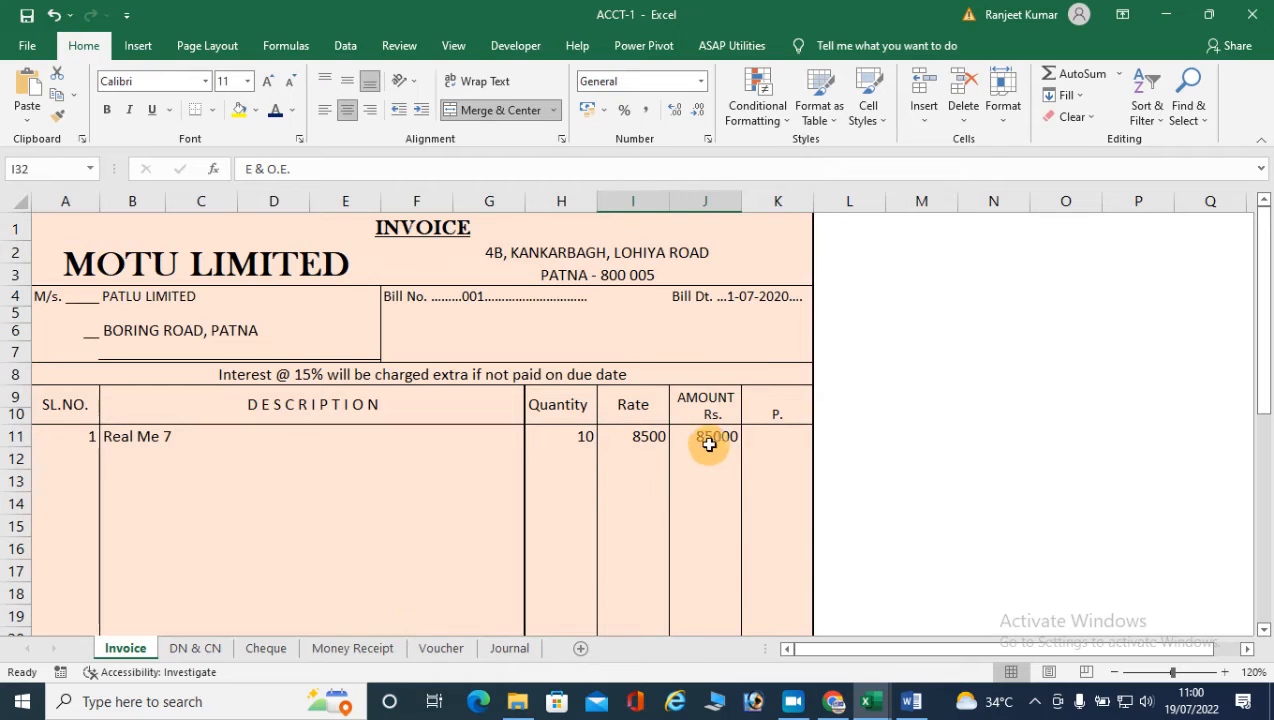
Step: Calculate the 2% cash discount with =85000*2% in cell N7 of the Invoice sheet
{"action": "left_click", "coordinate": [1027, 349]}
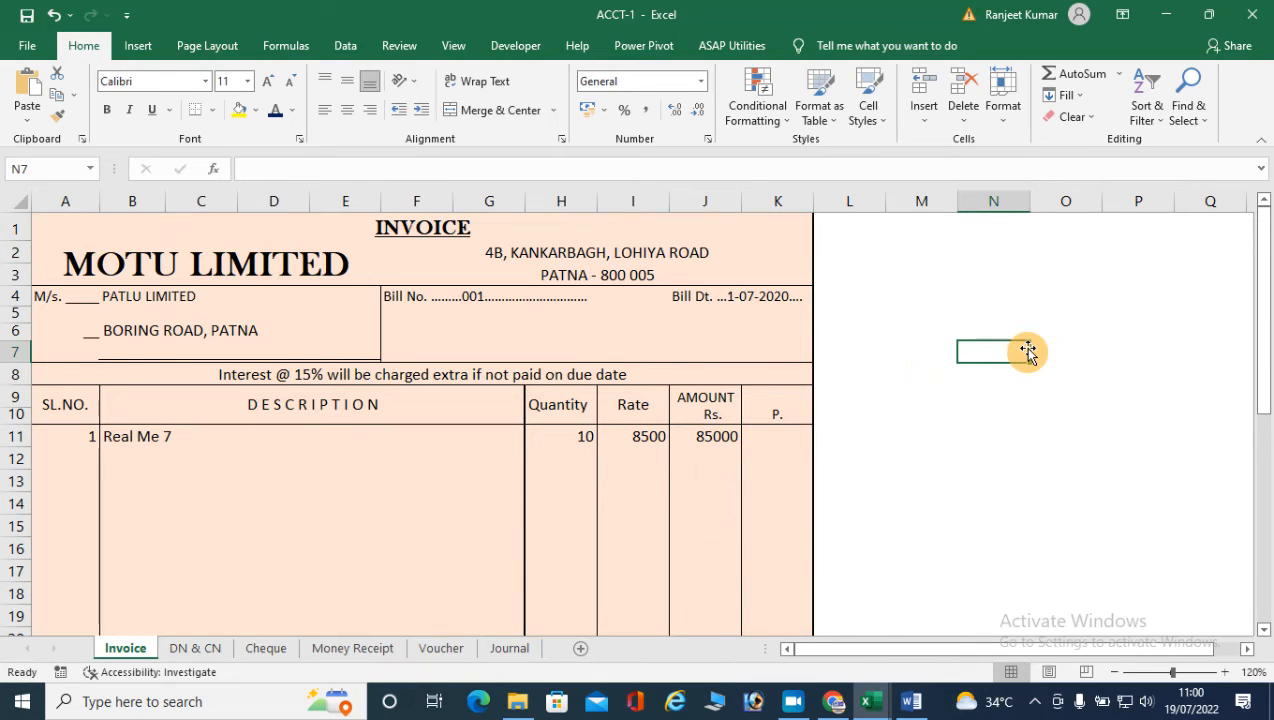
{"action": "type", "text": "=85000*2%"}
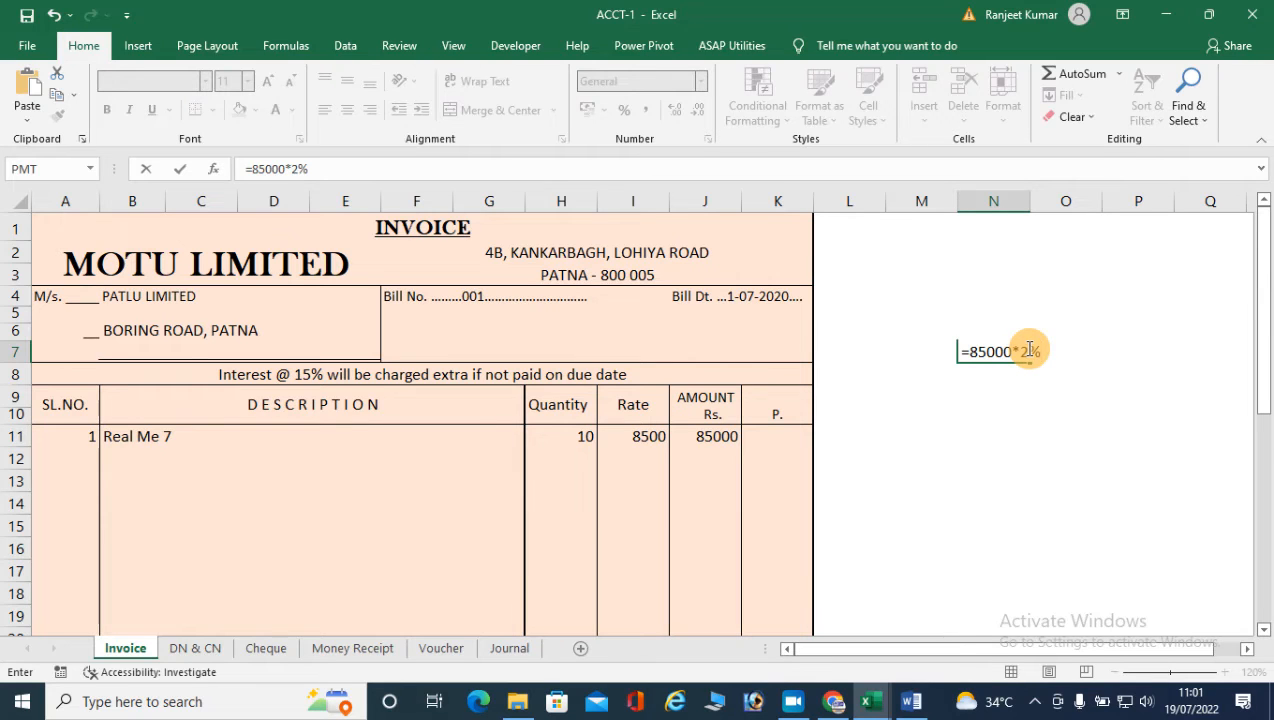
{"action": "key", "text": "Return"}
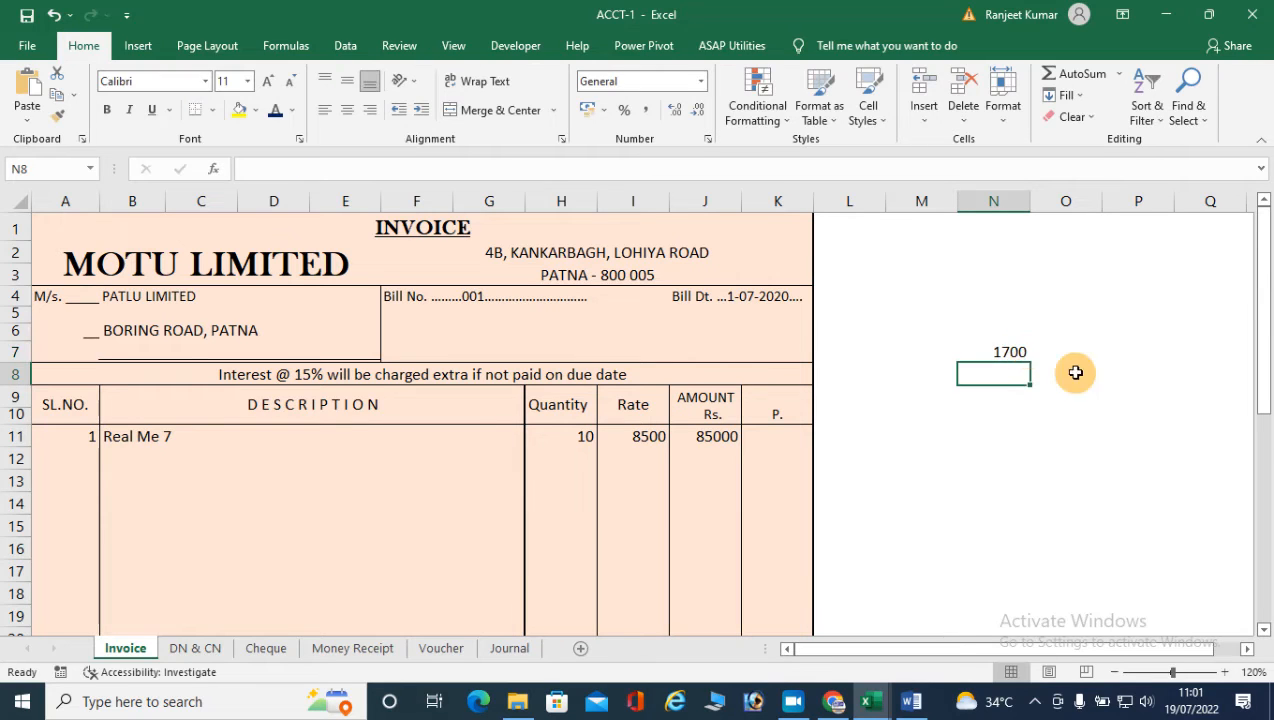
Step: Calculate the net cheque amount with =85000-1700 in cell N9 of the Invoice sheet
{"action": "left_click", "coordinate": [1008, 404]}
{"action": "type", "text": "="}
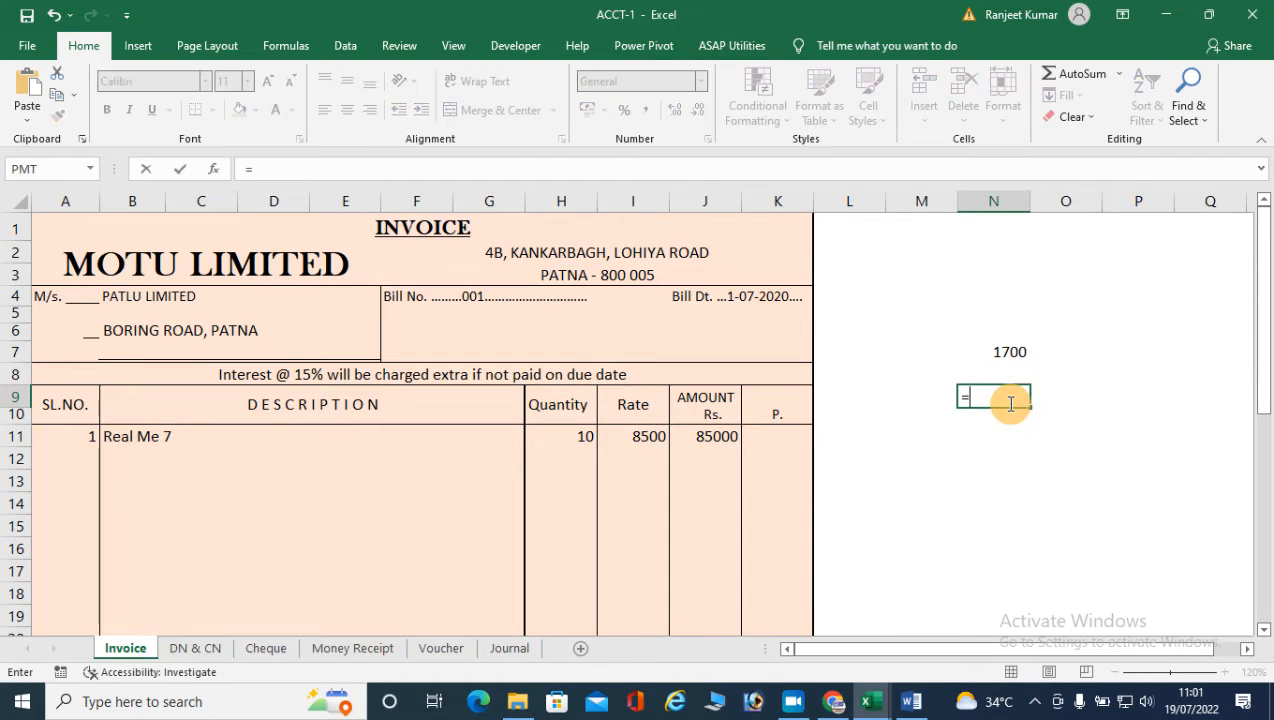
{"action": "type", "text": "85000-1700"}
{"action": "key", "text": "Return"}
{"action": "left_click", "coordinate": [988, 397]}
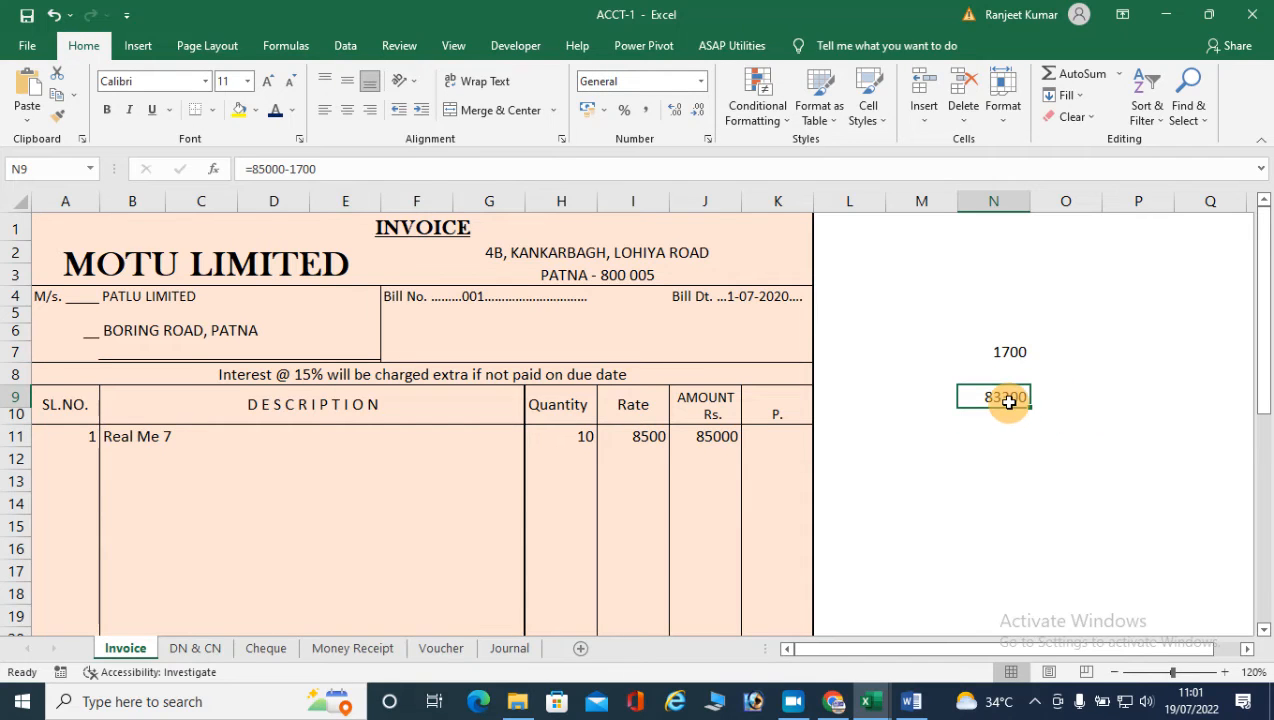
Step: Enter 83300/- in the Rs. amount box on the Cheque sheet
{"action": "left_click", "coordinate": [278, 648]}
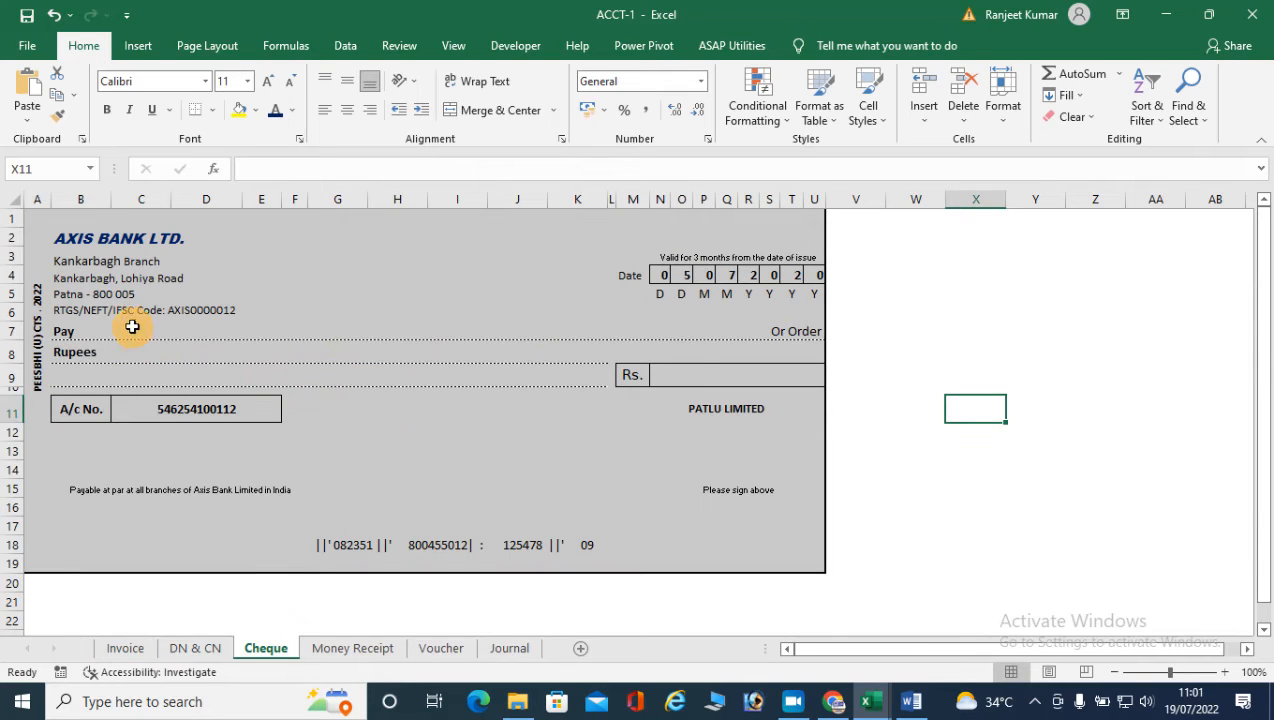
{"action": "left_click", "coordinate": [663, 375]}
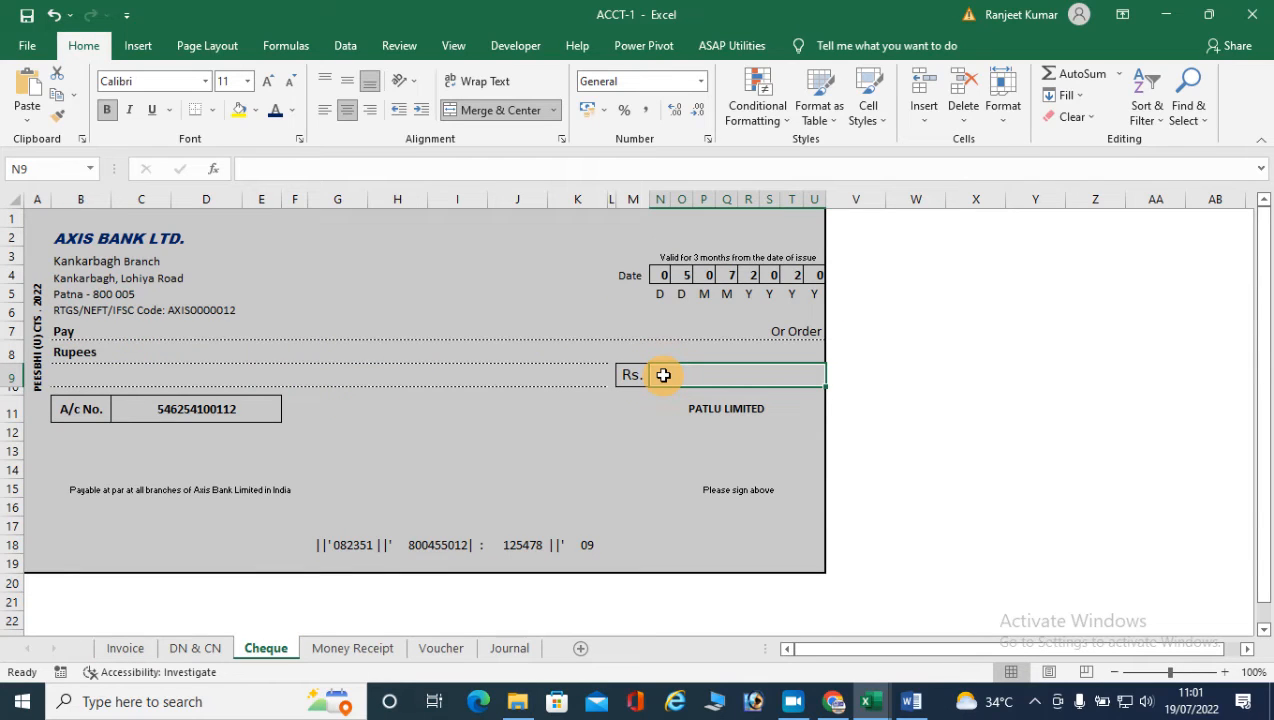
{"action": "type", "text": "83300/-"}
Step: Add "Eighty three thousands and three hundred only/-------" after Rupees on the cheque's amount-in-words line
{"action": "left_click", "coordinate": [129, 350]}
{"action": "double_click", "coordinate": [178, 356]}
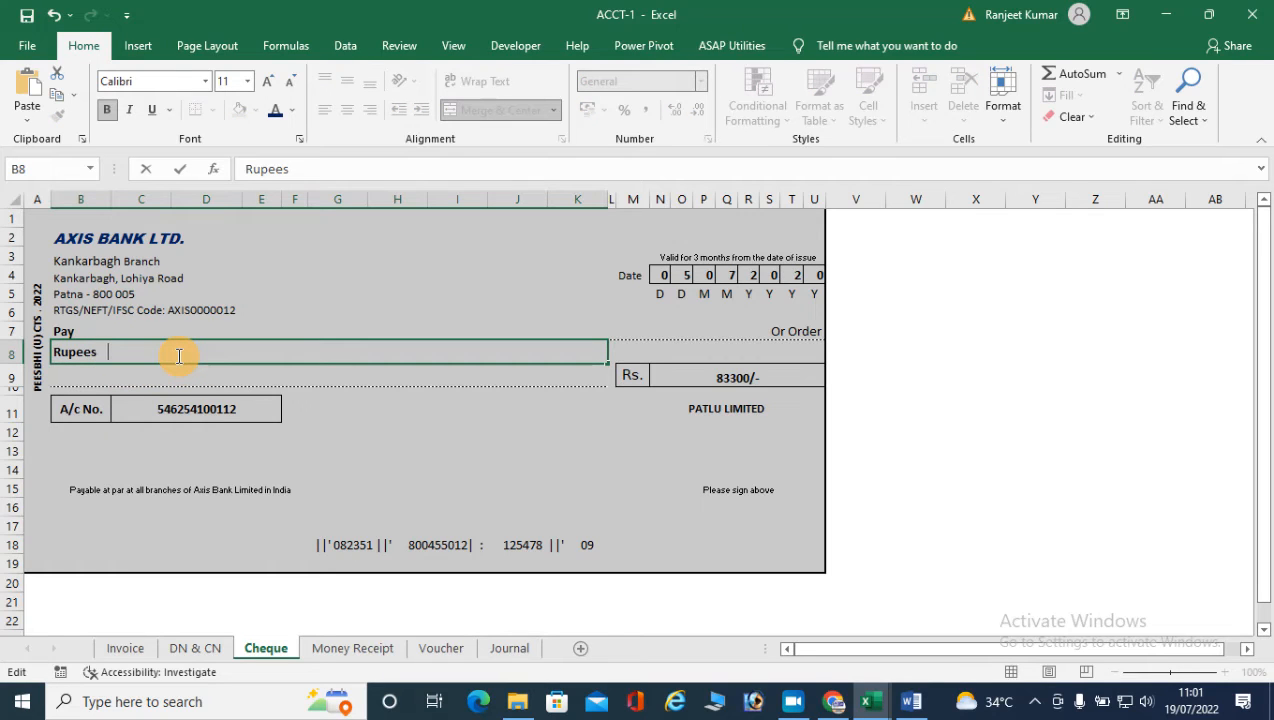
{"action": "type", "text": "eigh"}
{"action": "key", "text": "BackSpace"}
{"action": "key", "text": "BackSpace"}
{"action": "key", "text": "BackSpace"}
{"action": "type", "text": "ighty three thousands and three hundred only/-------"}
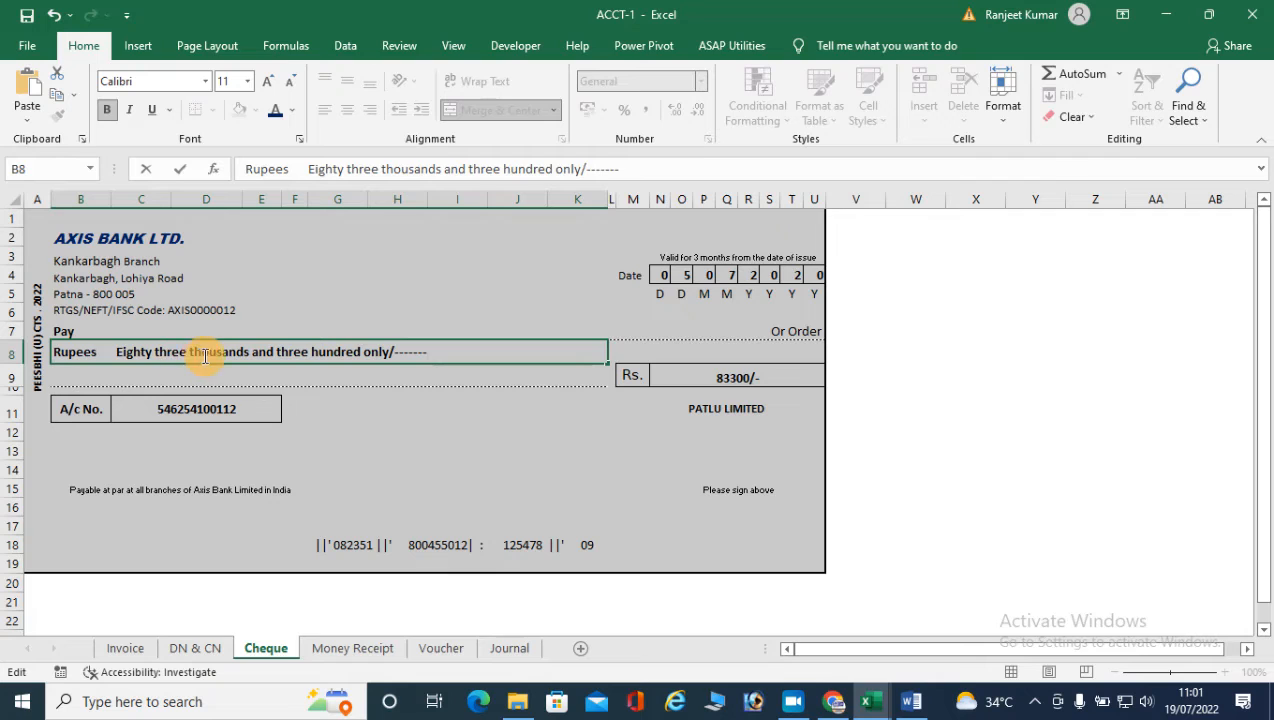
Step: Add MOTU LIMITED after Pay on the cheque's payee line
{"action": "left_click", "coordinate": [116, 325]}
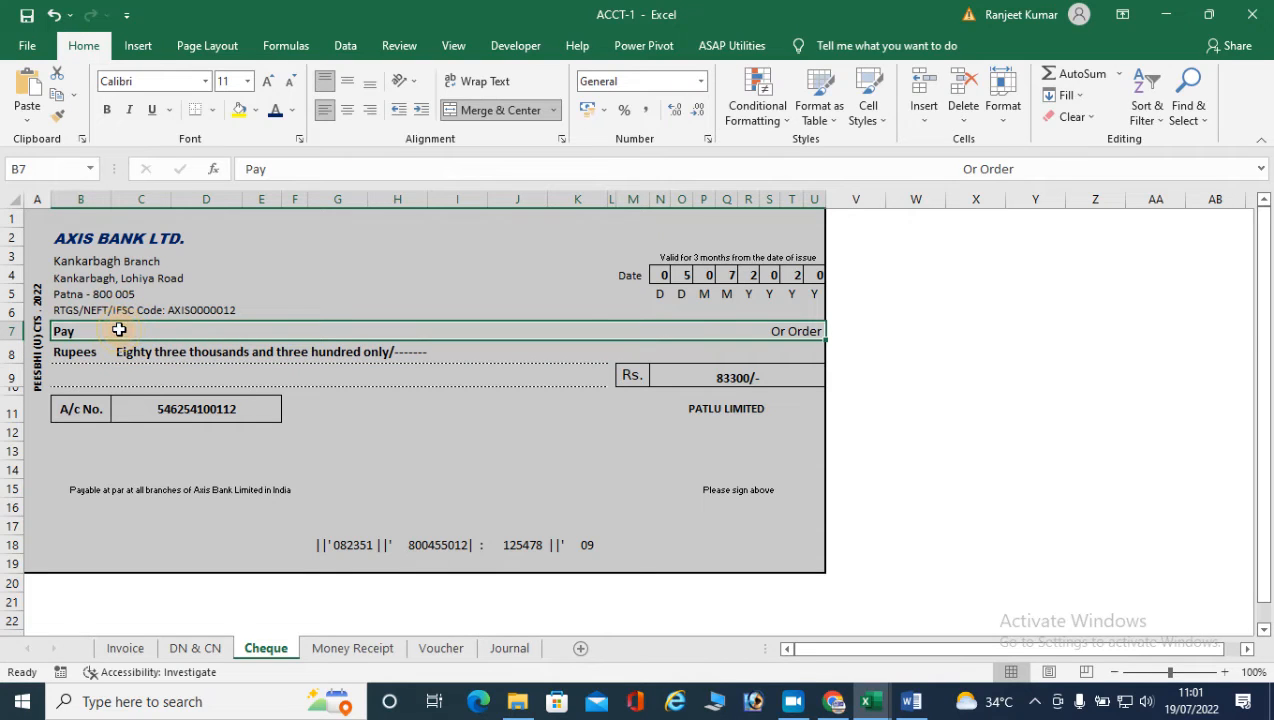
{"action": "double_click", "coordinate": [120, 330]}
{"action": "type", "text": "motu"}
{"action": "key", "text": "BackSpace"}
{"action": "key", "text": "BackSpace"}
{"action": "key", "text": "BackSpace"}
{"action": "key", "text": "BackSpace"}
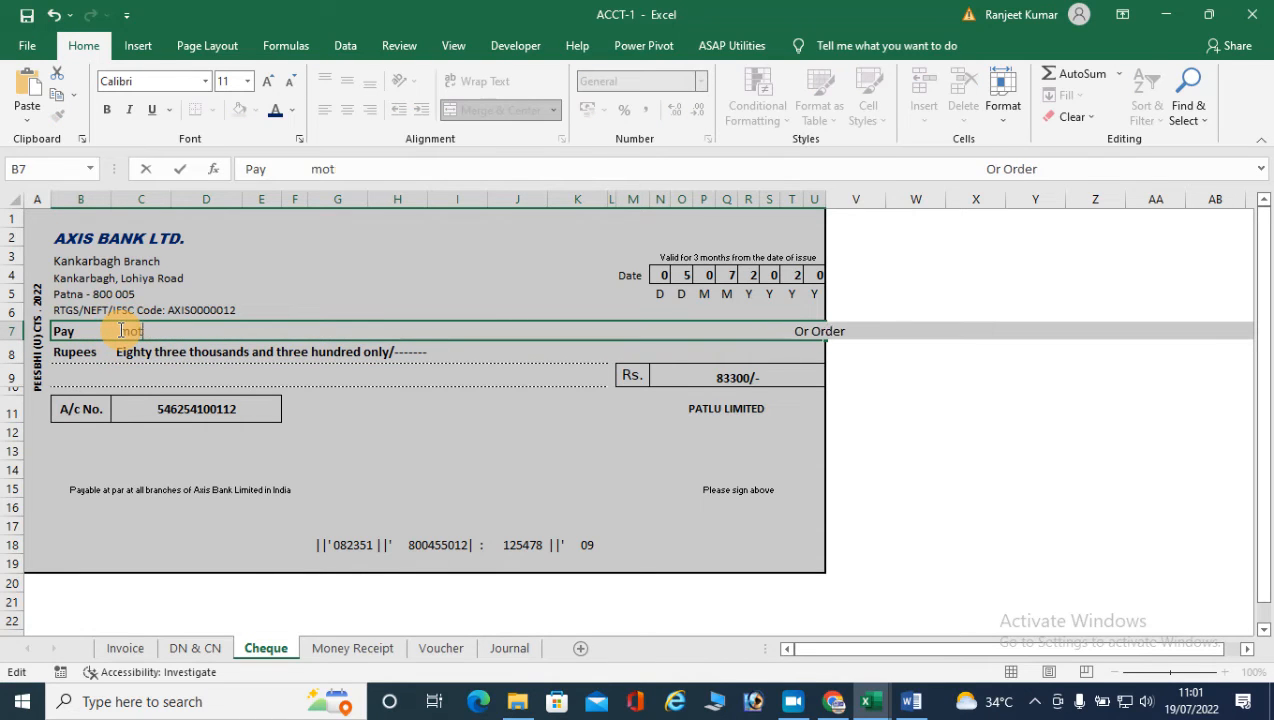
{"action": "type", "text": "MOTU LIM"}
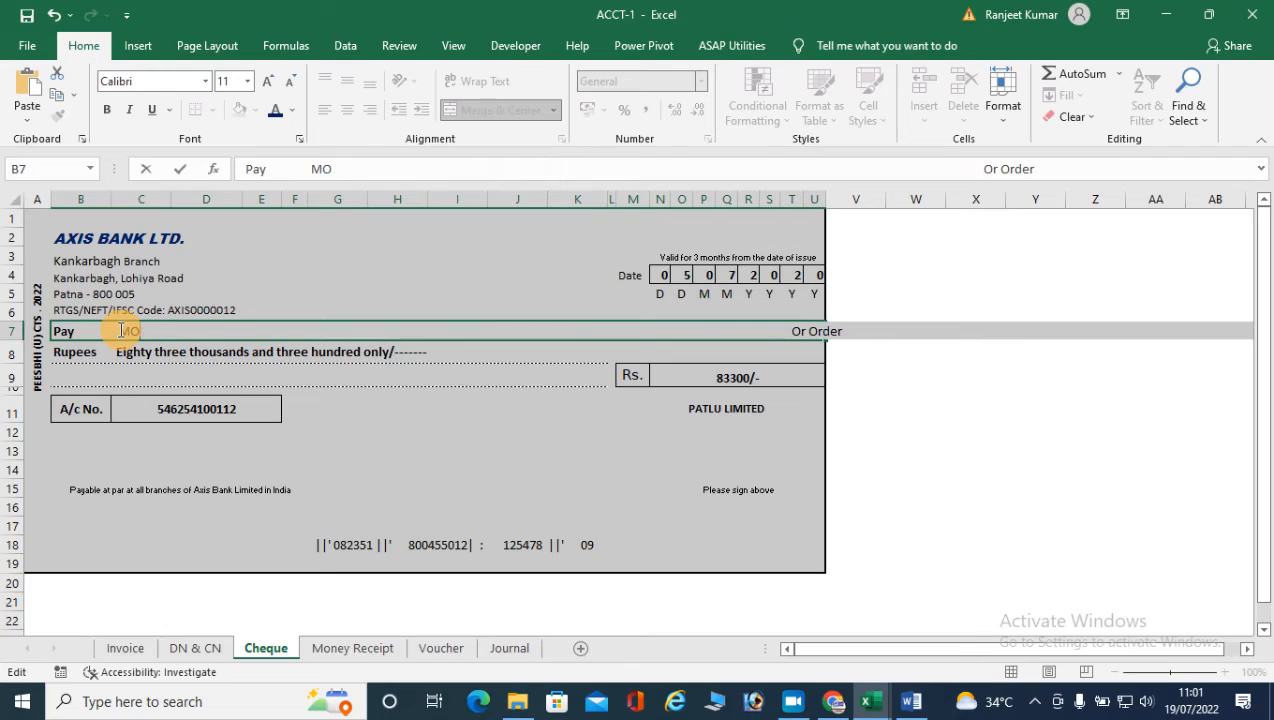
{"action": "type", "text": "ITED"}
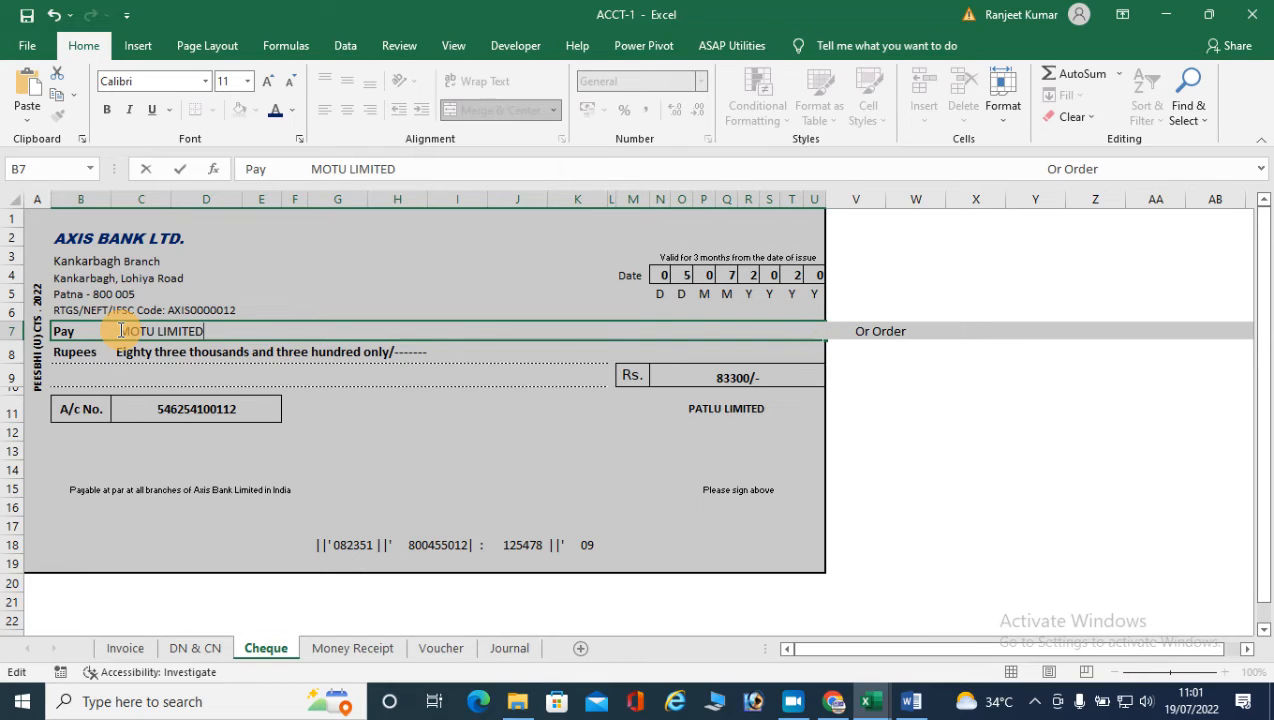
Step: Enter the signatory's name in cell P13, in the cheque's signature area below PATLU LIMITED
{"action": "left_click", "coordinate": [700, 448]}
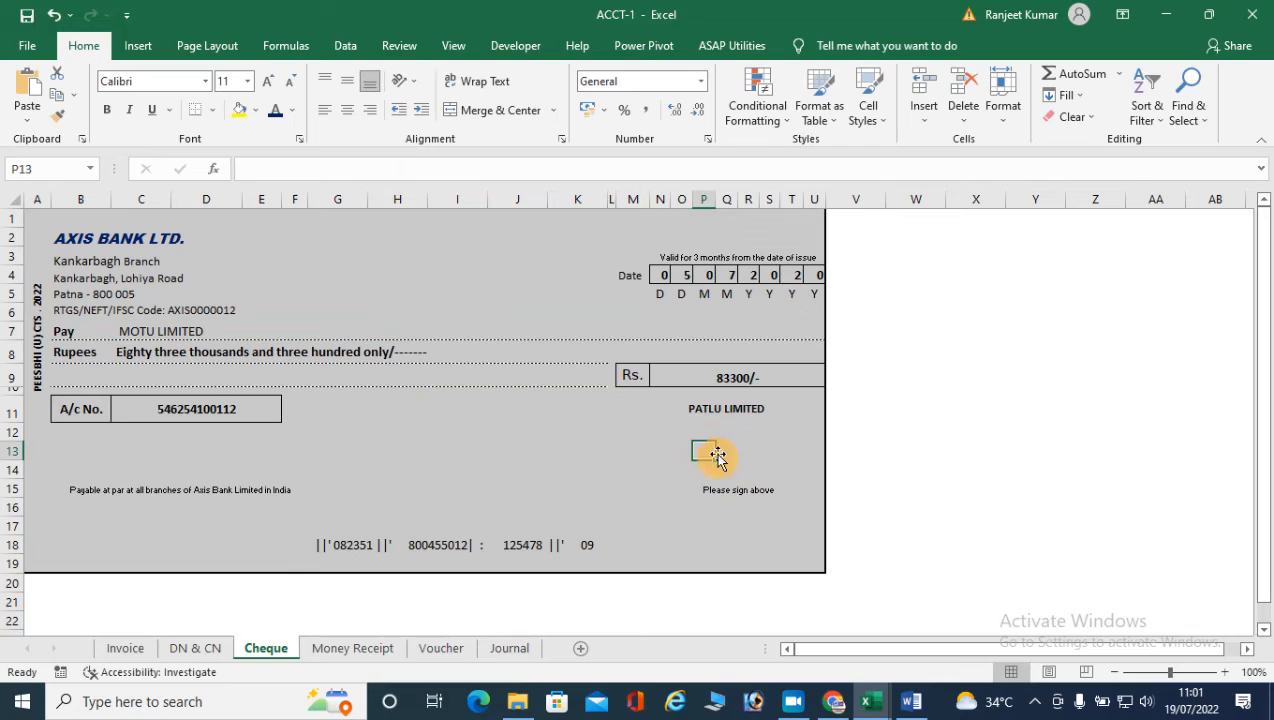
{"action": "left_click_drag", "start_coordinate": [719, 452], "coordinate": [748, 450]}
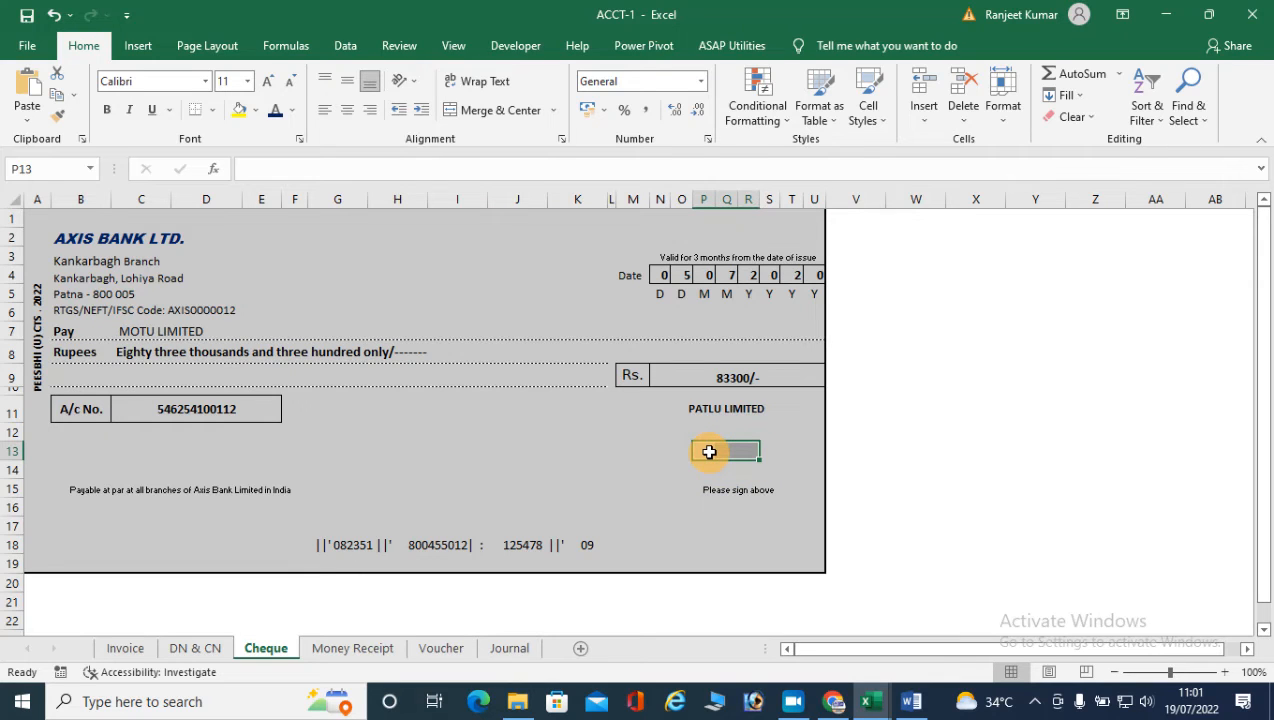
{"action": "left_click", "coordinate": [709, 452]}
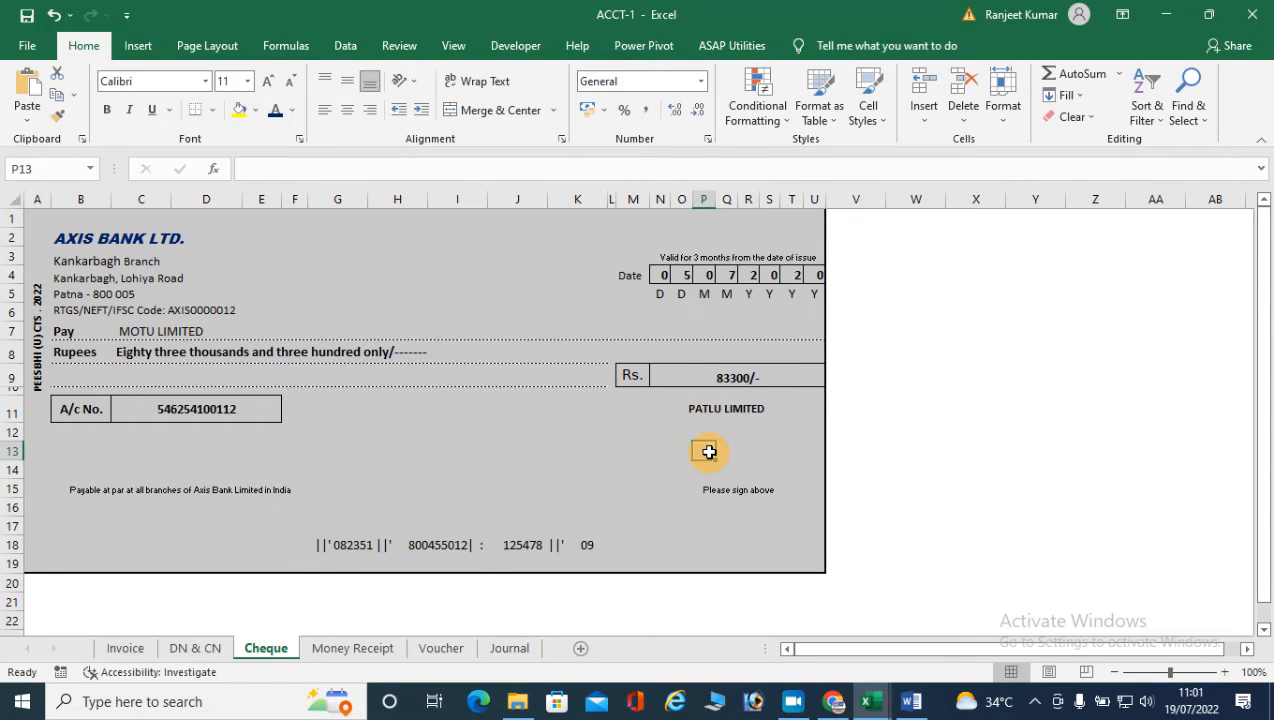
{"action": "type", "text": "P"}
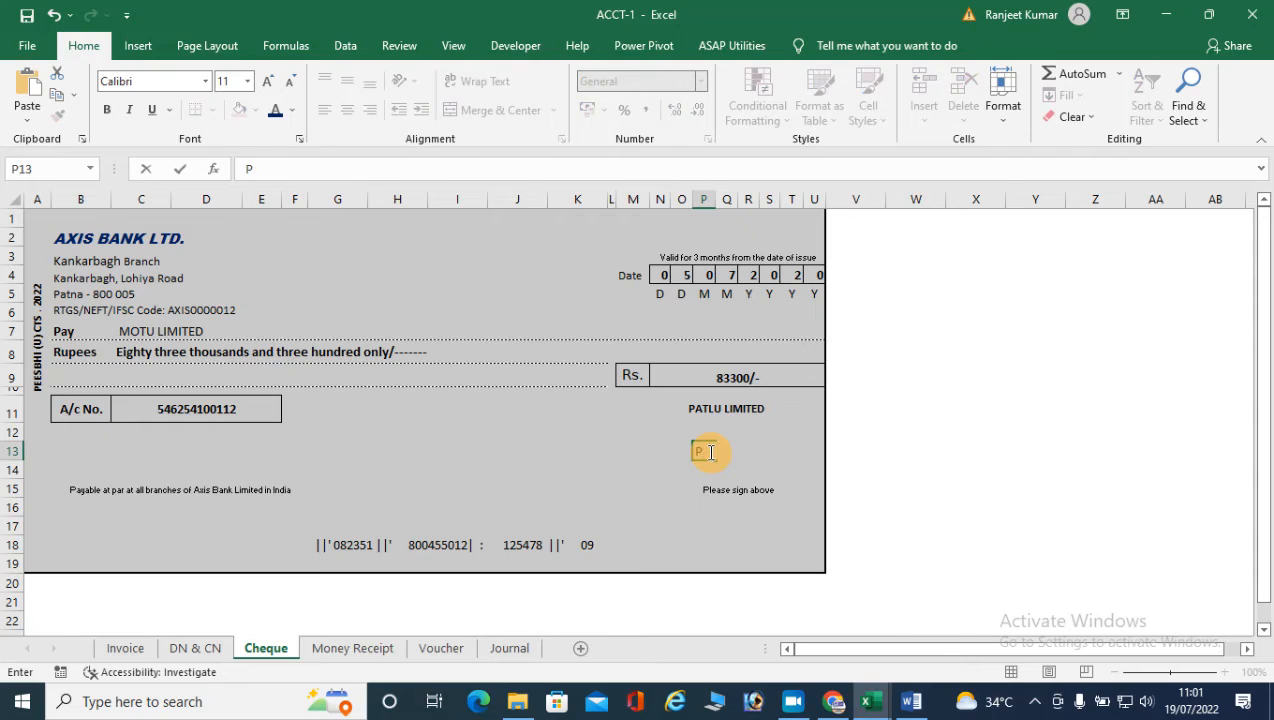
{"action": "type", "text": "ATlu j"}
{"action": "key", "text": "BackSpace"}
{"action": "type", "text": "Ji"}
{"action": "key", "text": "Return"}
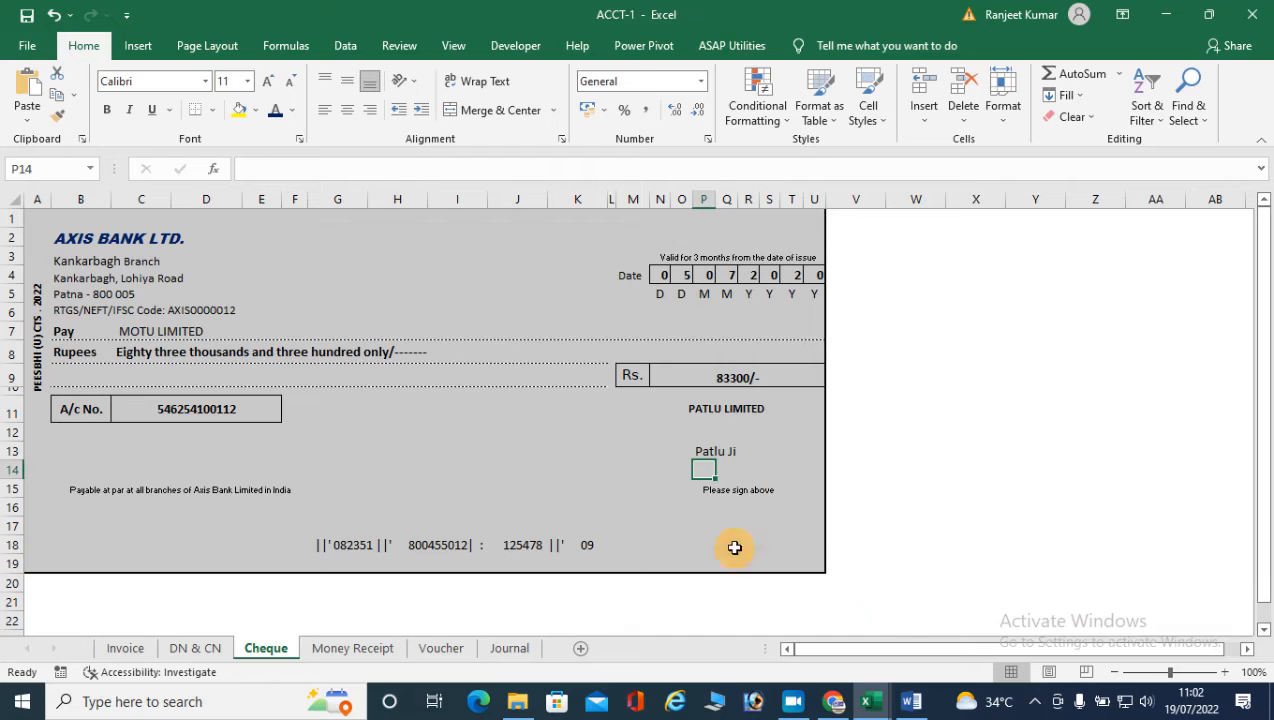
{"action": "left_click", "coordinate": [711, 452]}
{"action": "left_click", "coordinate": [735, 455]}
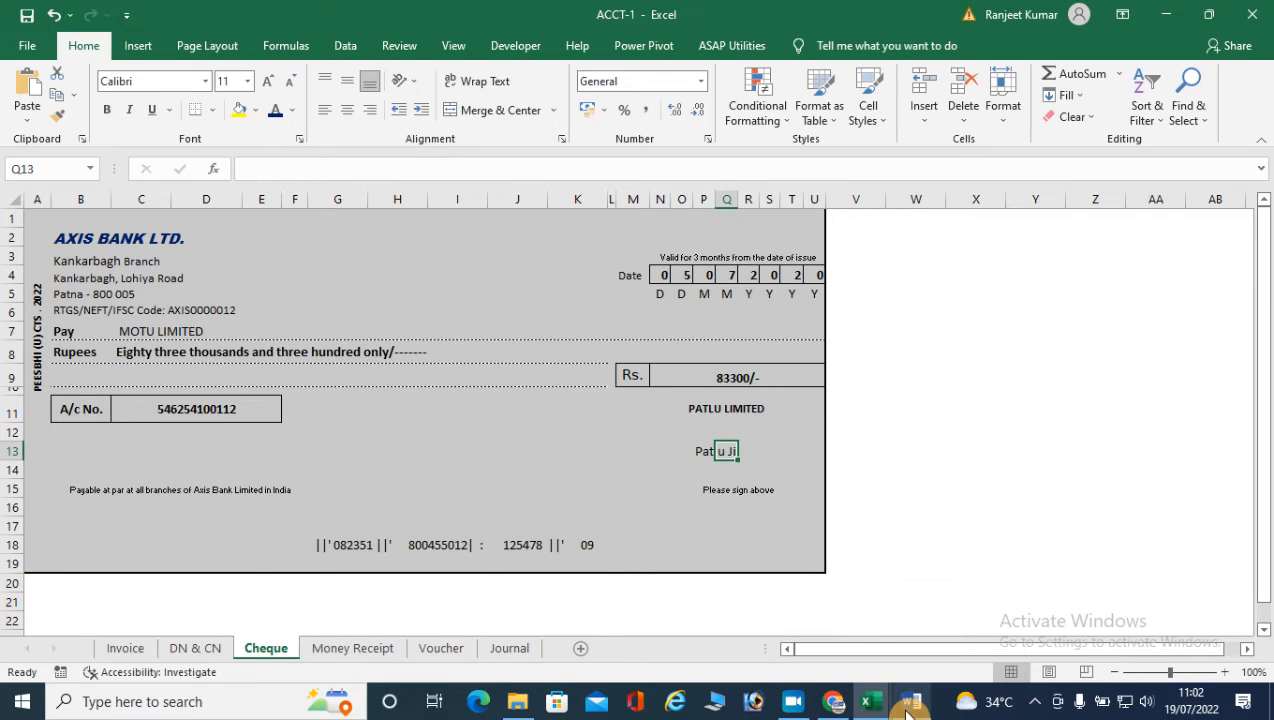
Step: On the Money Receipt sheet, enter the bill details in row 10: bill no. 001, date 1-7-20, amount 85000
{"action": "left_click", "coordinate": [338, 648]}
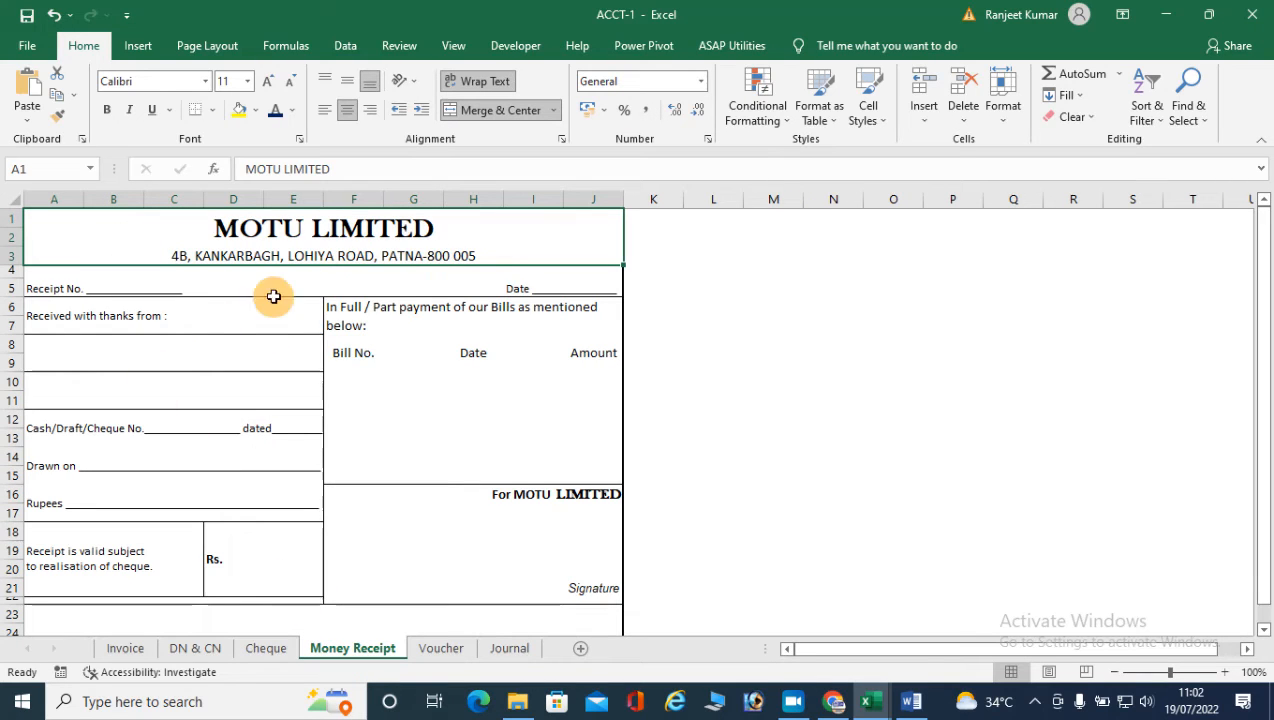
{"action": "left_click", "coordinate": [353, 381]}
{"action": "type", "text": "001"}
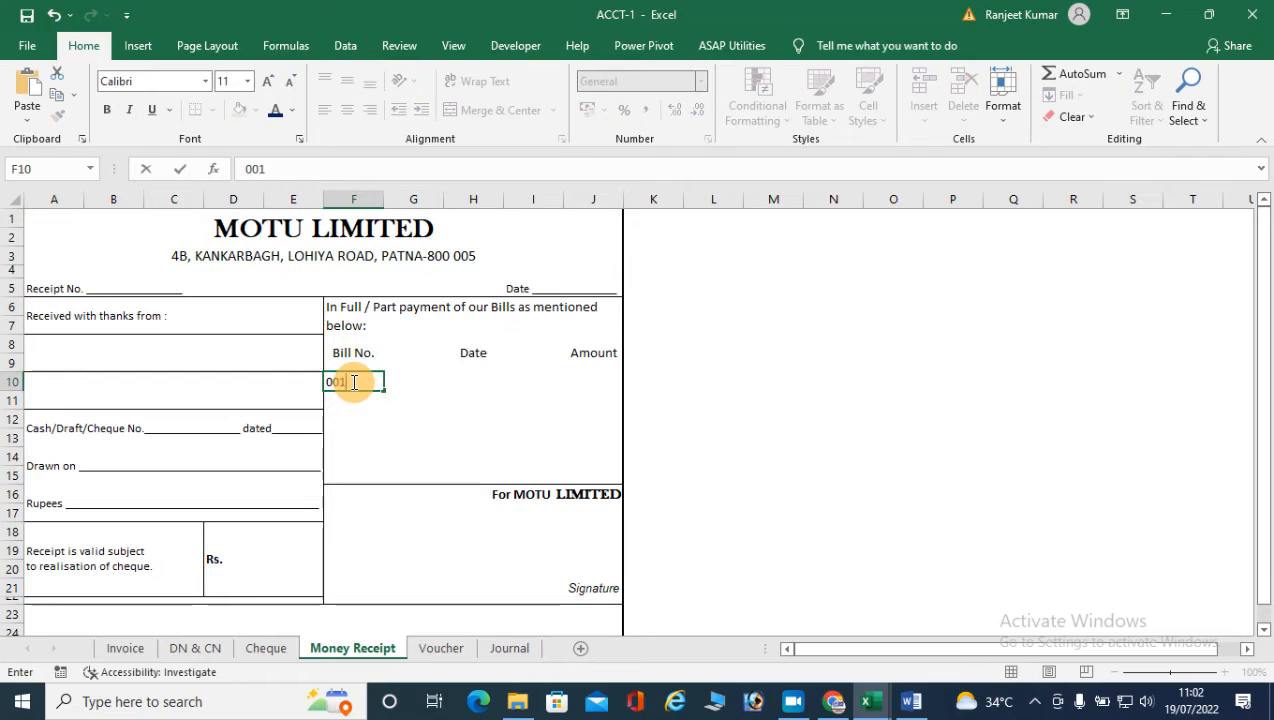
{"action": "key", "text": "Tab"}
{"action": "type", "text": "1-7-20"}
{"action": "key", "text": "Tab"}
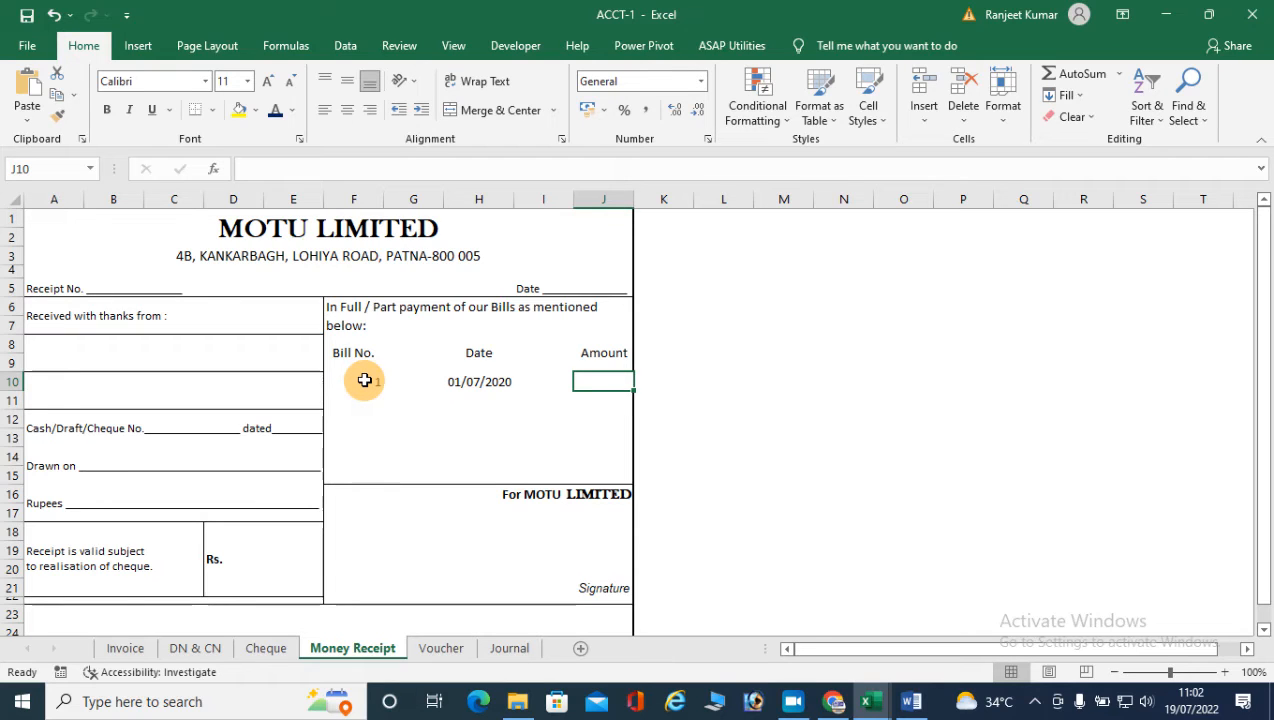
{"action": "type", "text": "85000"}
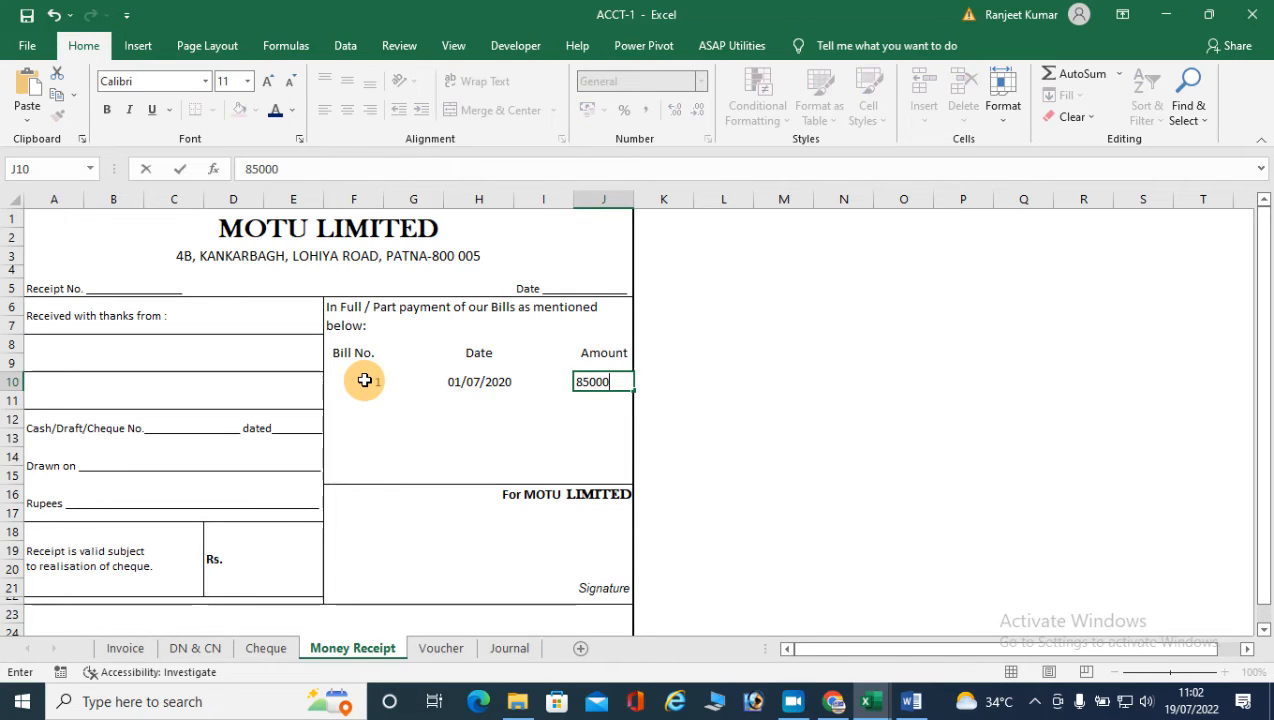
{"action": "key", "text": "Return"}
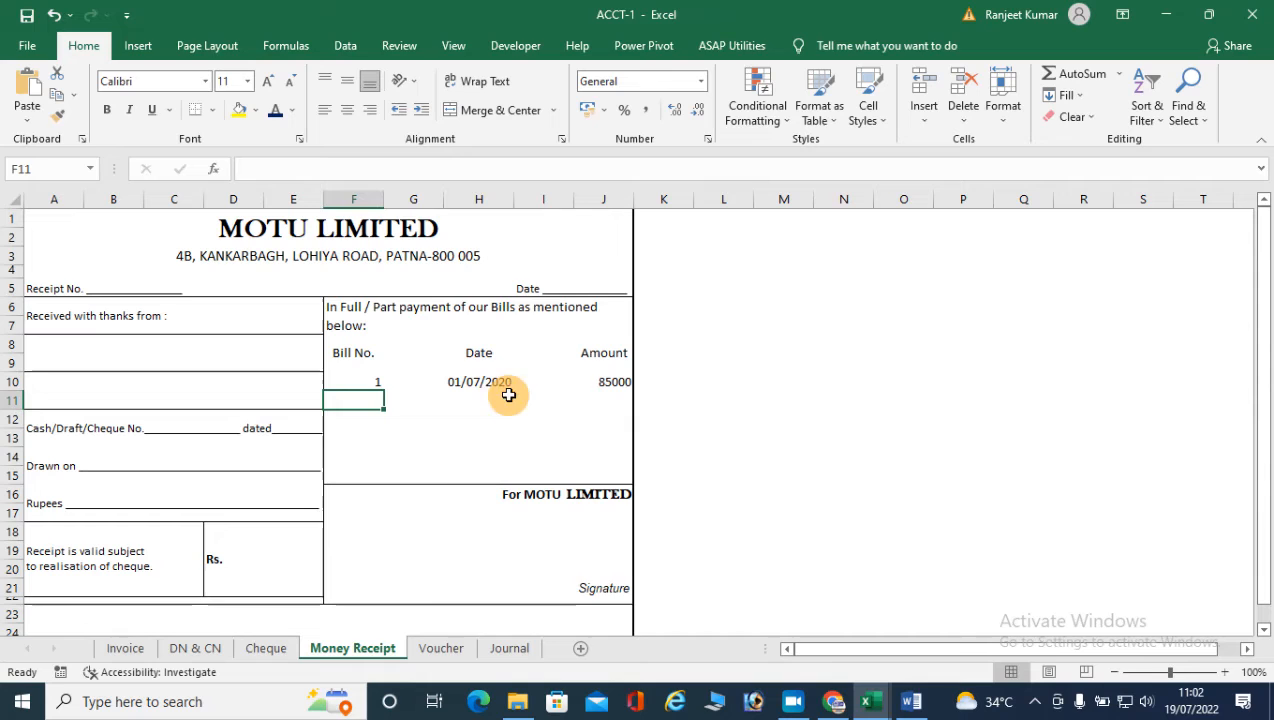
Step: Fill in 5-7-2020 on the money receipt's Date line
{"action": "left_click", "coordinate": [553, 286]}
{"action": "double_click", "coordinate": [555, 287]}
{"action": "type", "text": "5-7-202"}
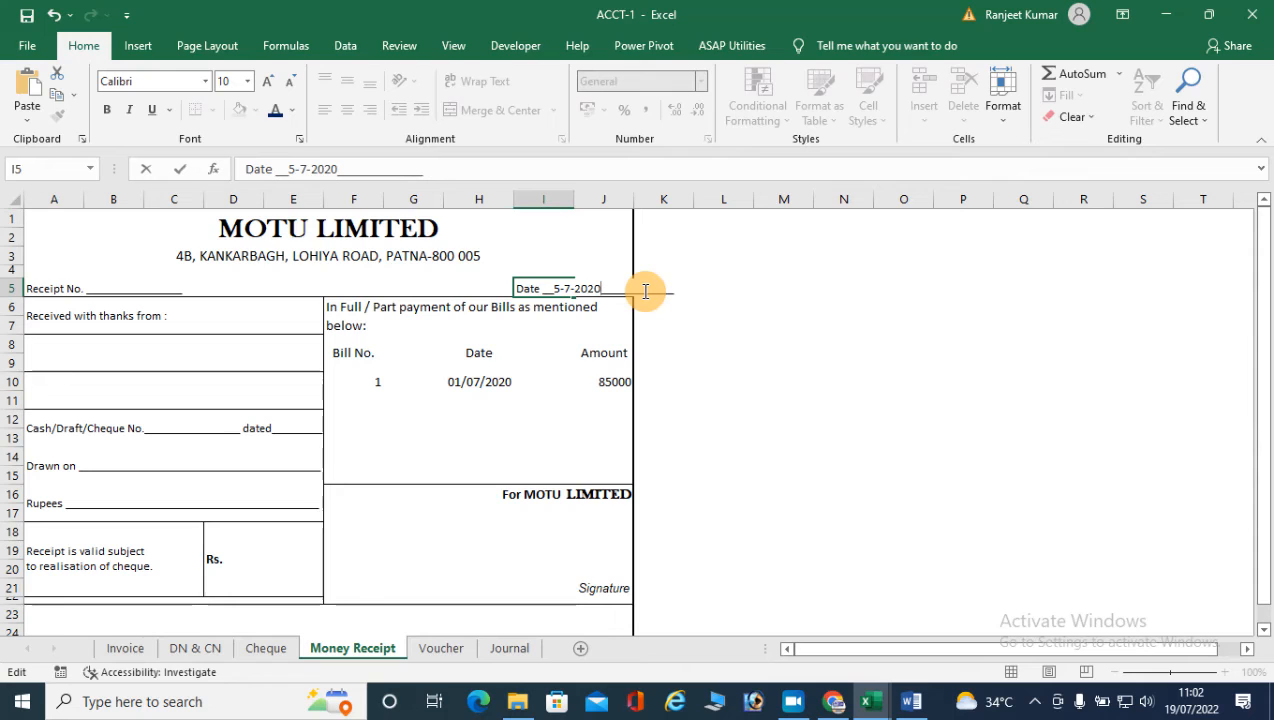
{"action": "type", "text": "0"}
{"action": "key", "text": "Return"}
Step: Enter 001 as the receipt number in cell B5 of the money receipt
{"action": "left_click", "coordinate": [109, 285]}
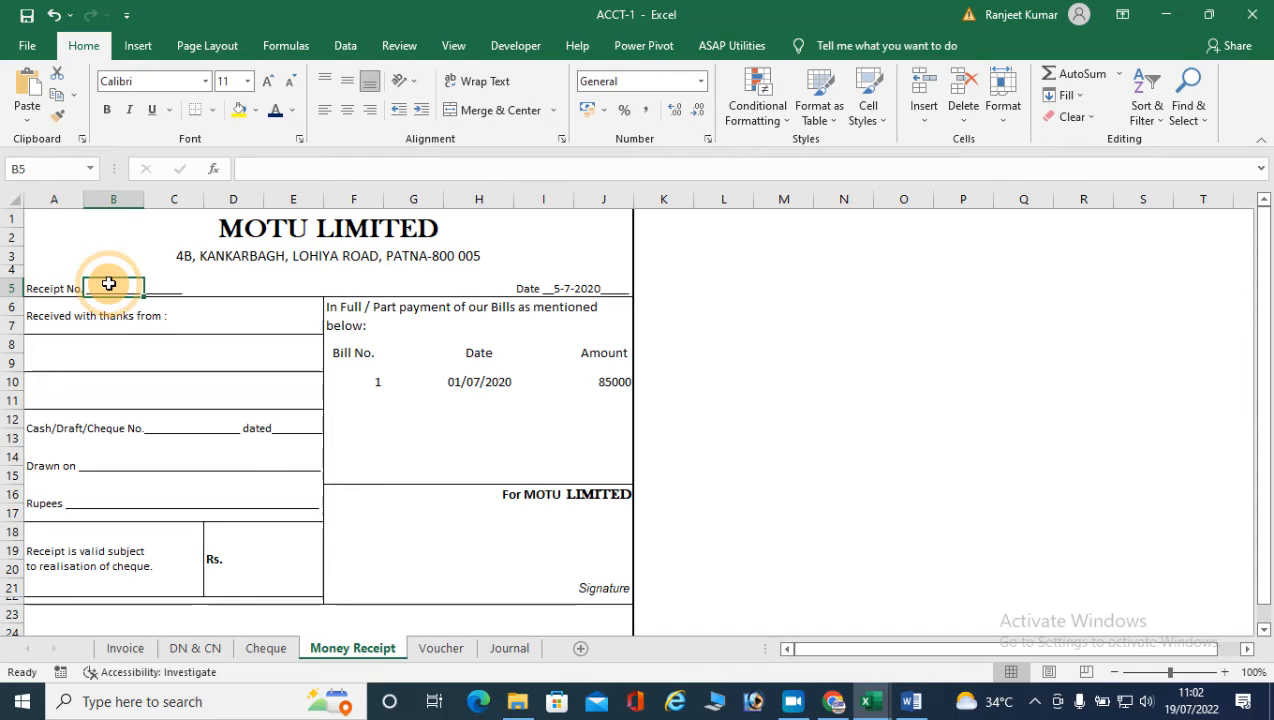
{"action": "type", "text": "001"}
{"action": "key", "text": "Return"}
{"action": "left_click", "coordinate": [123, 284]}
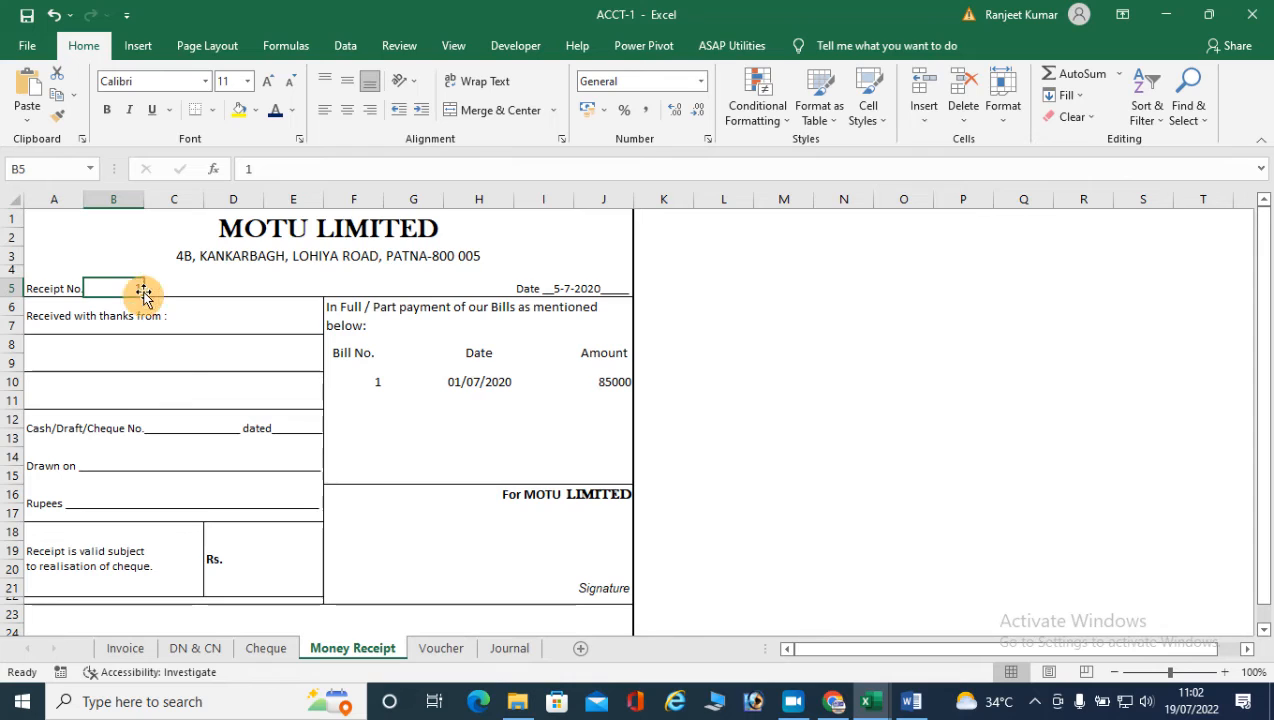
Step: Enter PATLU LIMITED below "Received with thanks from" on the money receipt
{"action": "left_click", "coordinate": [74, 347]}
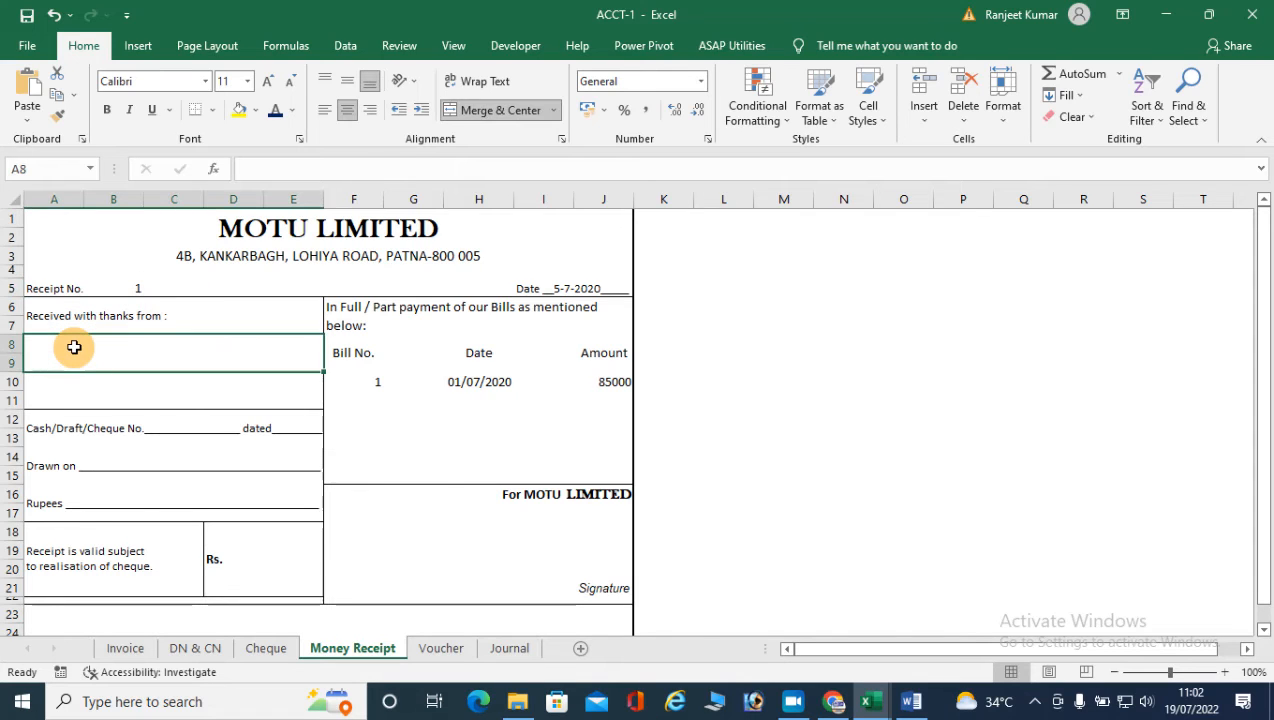
{"action": "type", "text": "p"}
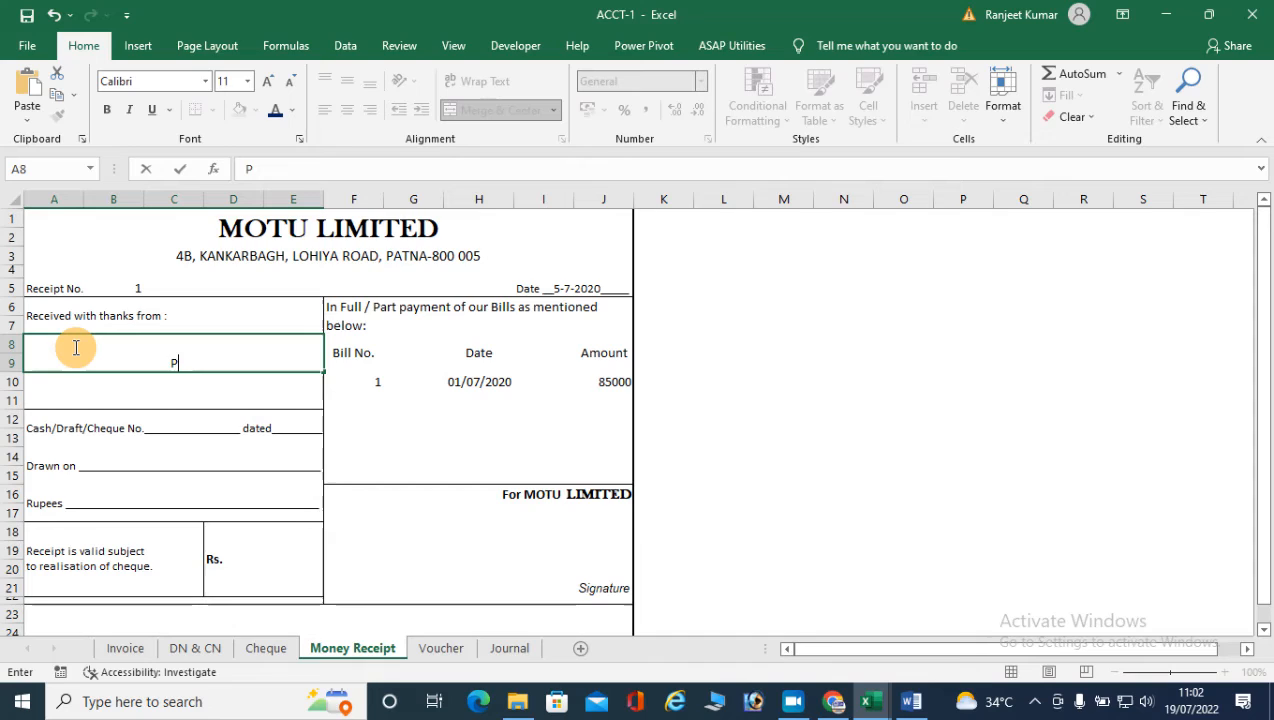
{"action": "type", "text": "ATLU LIMITED"}
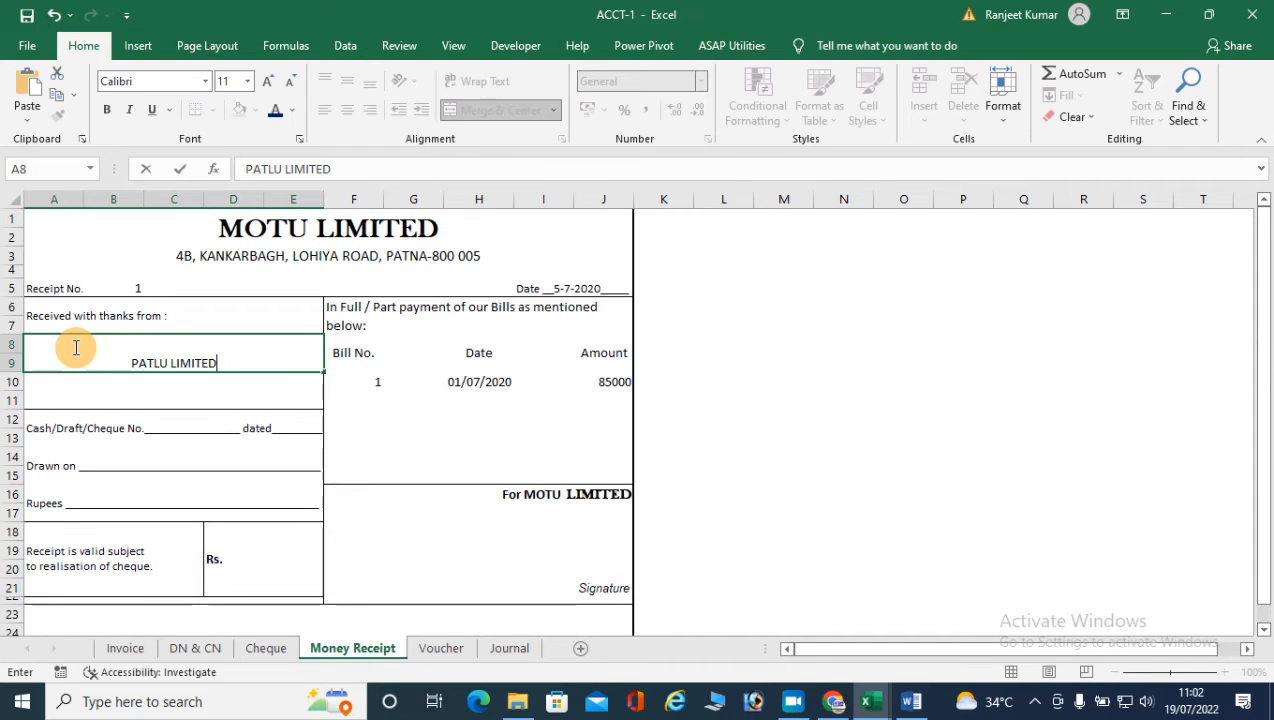
Step: Look up the cheque number on the Cheque sheet and enter 082351 on the receipt's Cash/Draft/Cheque No. line, removing surplus underscores
{"action": "left_click", "coordinate": [185, 428]}
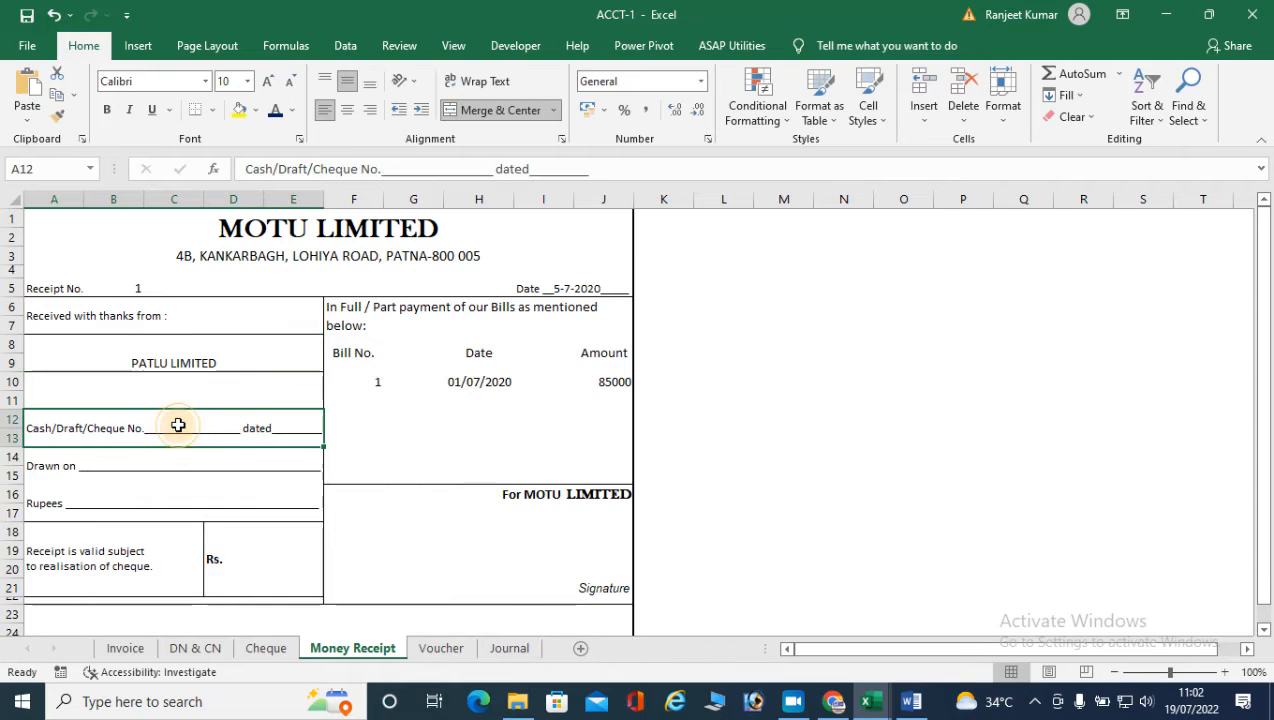
{"action": "left_click", "coordinate": [265, 648]}
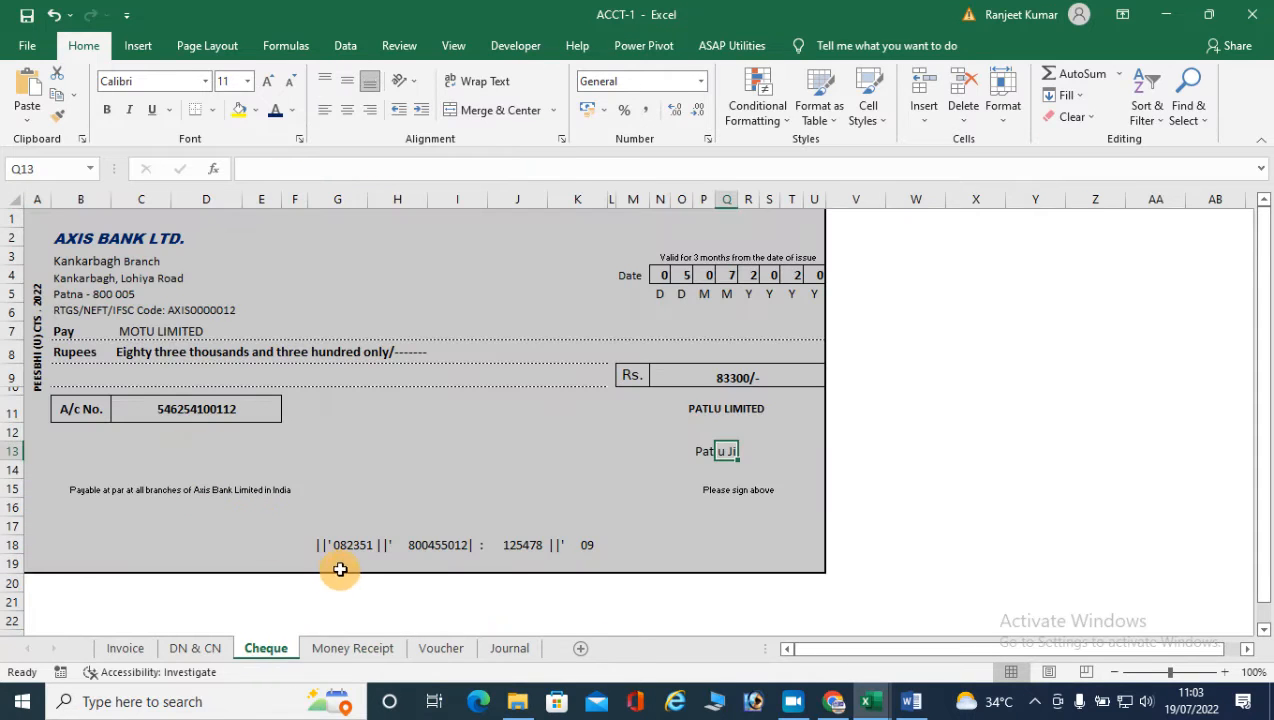
{"action": "left_click", "coordinate": [358, 648]}
{"action": "double_click", "coordinate": [169, 424]}
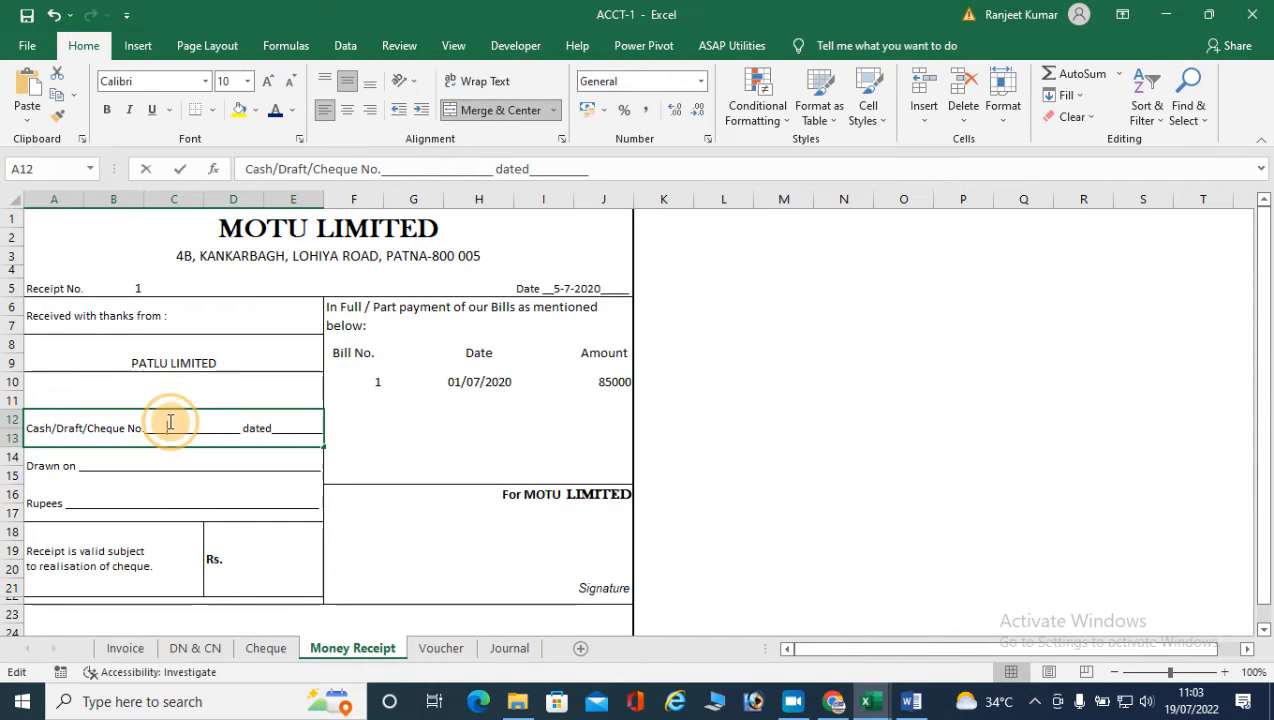
{"action": "type", "text": "082351"}
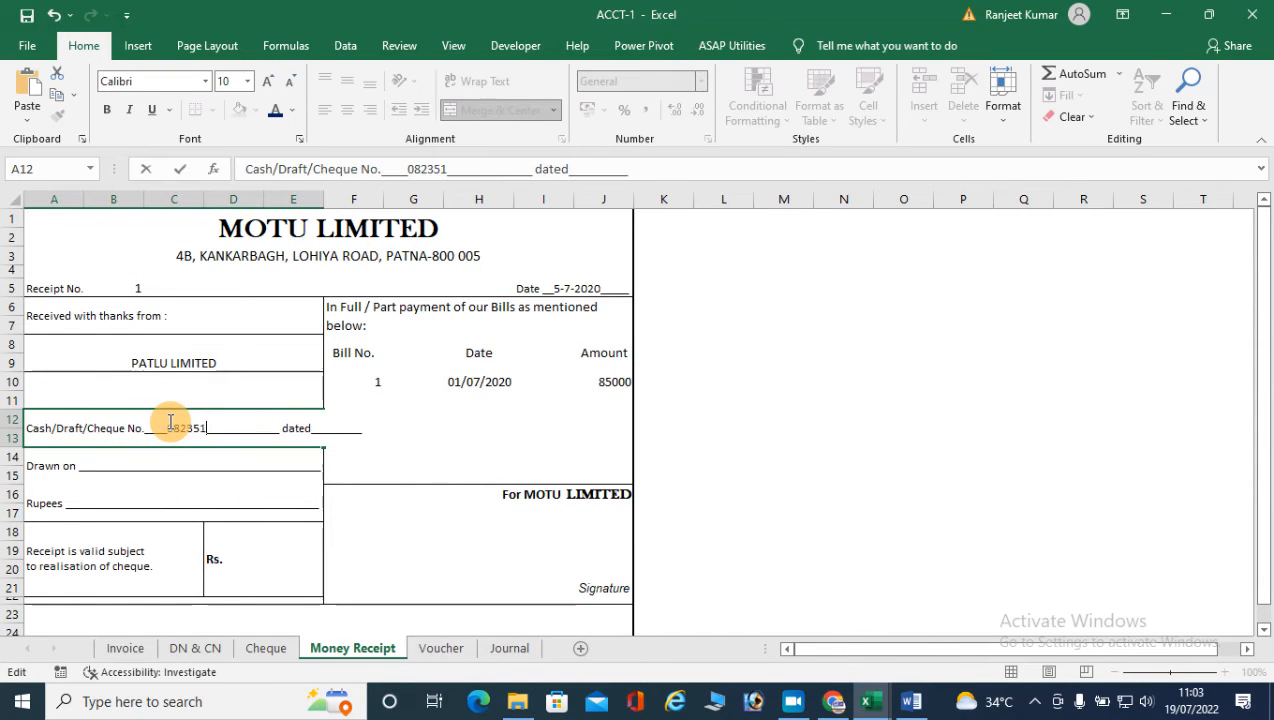
{"action": "key", "text": "Delete"}
{"action": "key", "text": "Delete"}
{"action": "key", "text": "Delete"}
{"action": "key", "text": "Delete"}
{"action": "key", "text": "Delete"}
{"action": "key", "text": "Delete"}
{"action": "key", "text": "Delete"}
{"action": "key", "text": "Delete"}
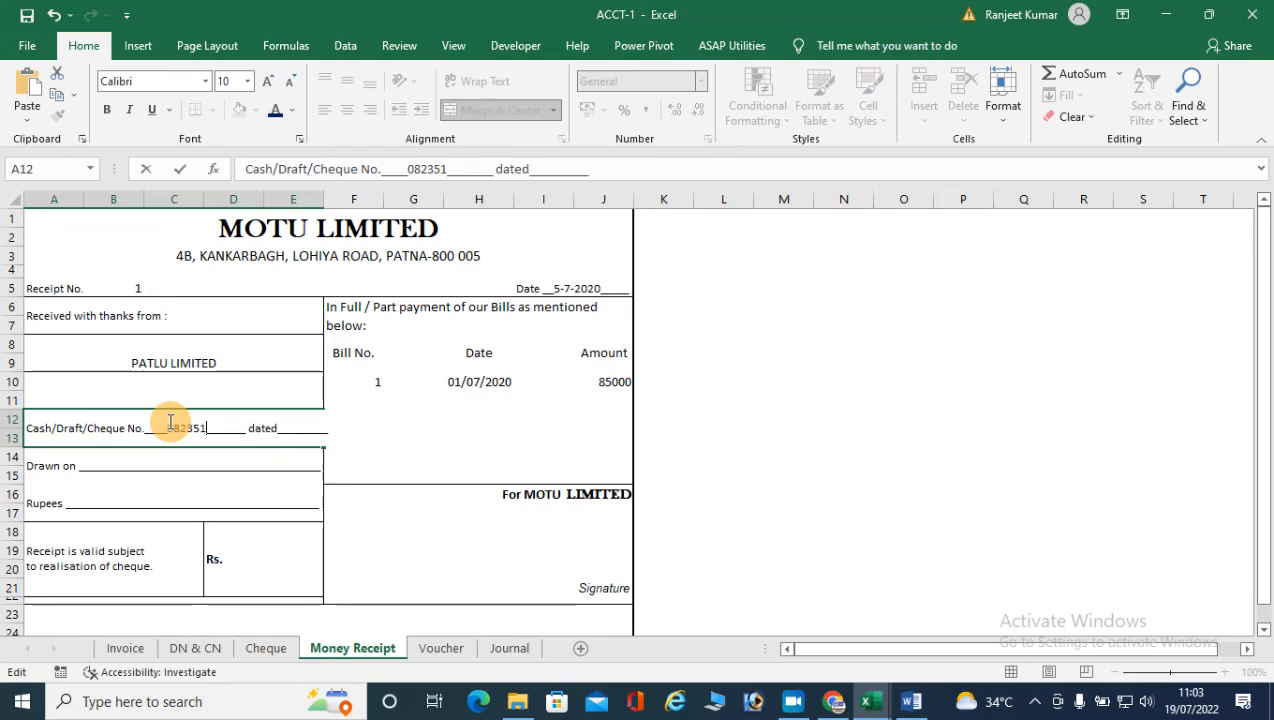
Step: Add the cheque date 05-07-2020 after "dated" and trim the underscores before it so the line fits its cell
{"action": "left_click", "coordinate": [283, 427]}
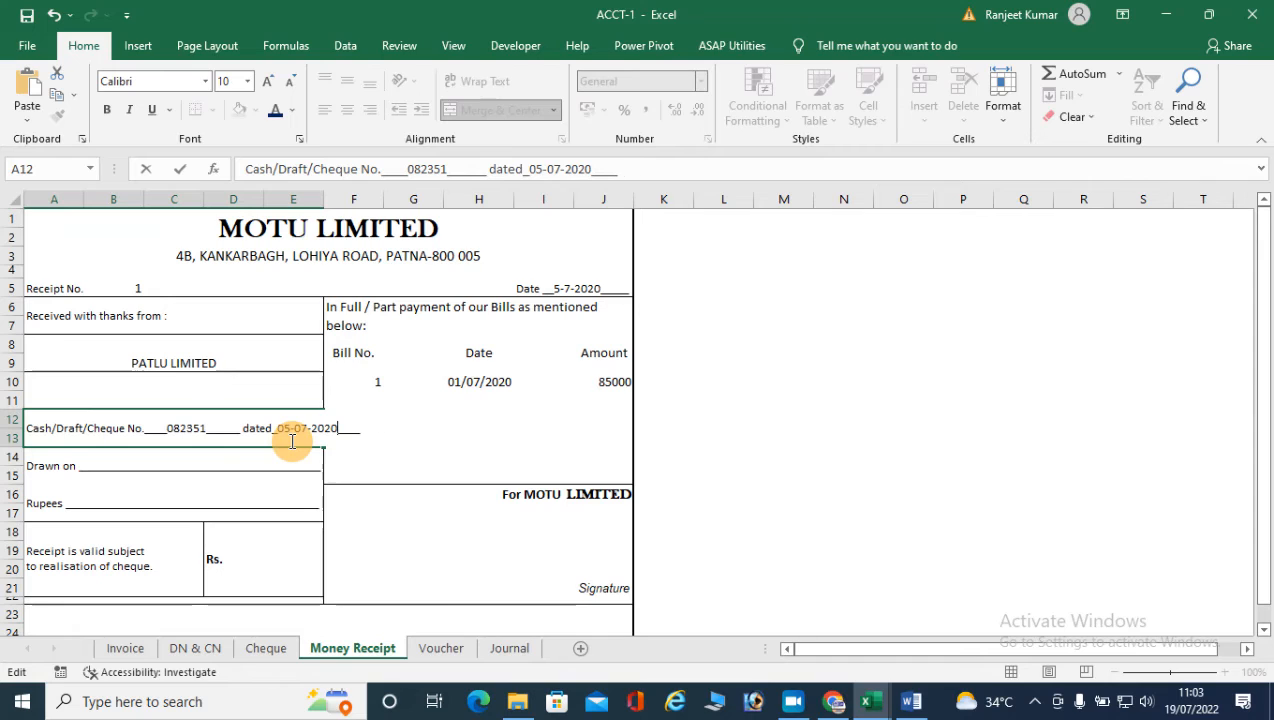
{"action": "left_click", "coordinate": [242, 427]}
{"action": "key", "text": "BackSpace"}
{"action": "key", "text": "BackSpace"}
{"action": "key", "text": "BackSpace"}
{"action": "key", "text": "Return"}
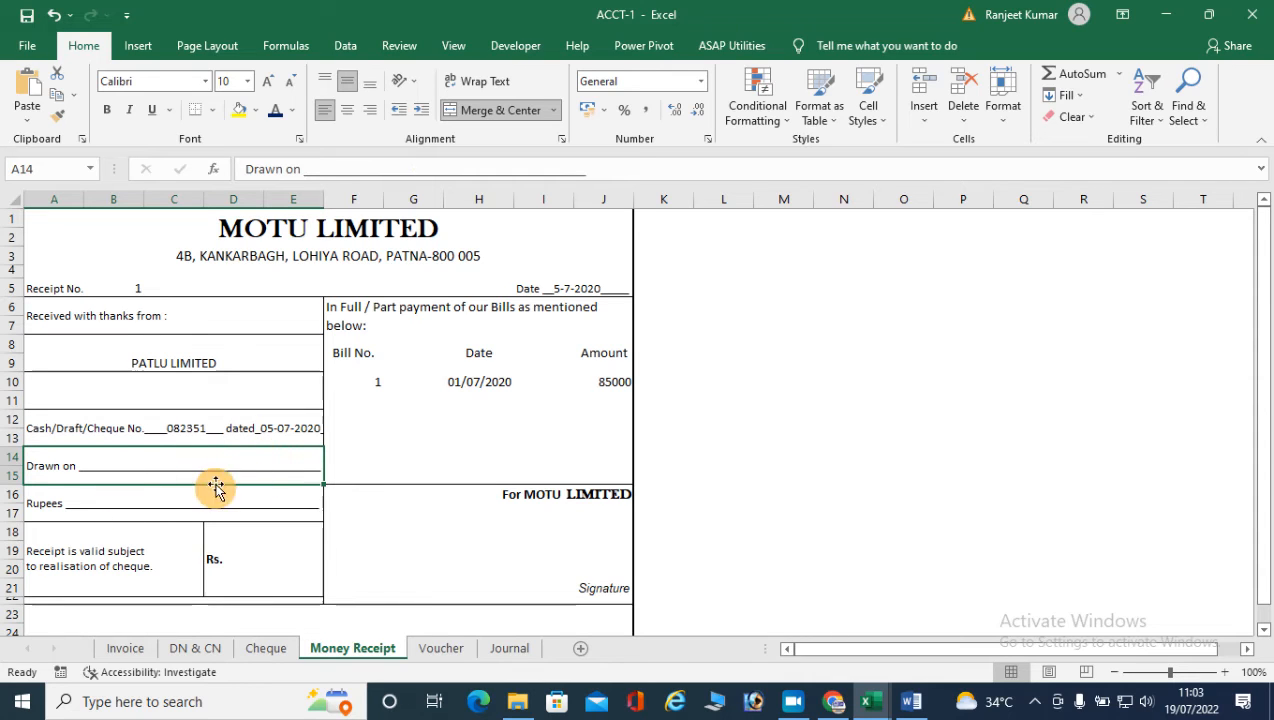
Step: Fill in Axis Bank Limited on the receipt's Drawn on line
{"action": "double_click", "coordinate": [132, 463]}
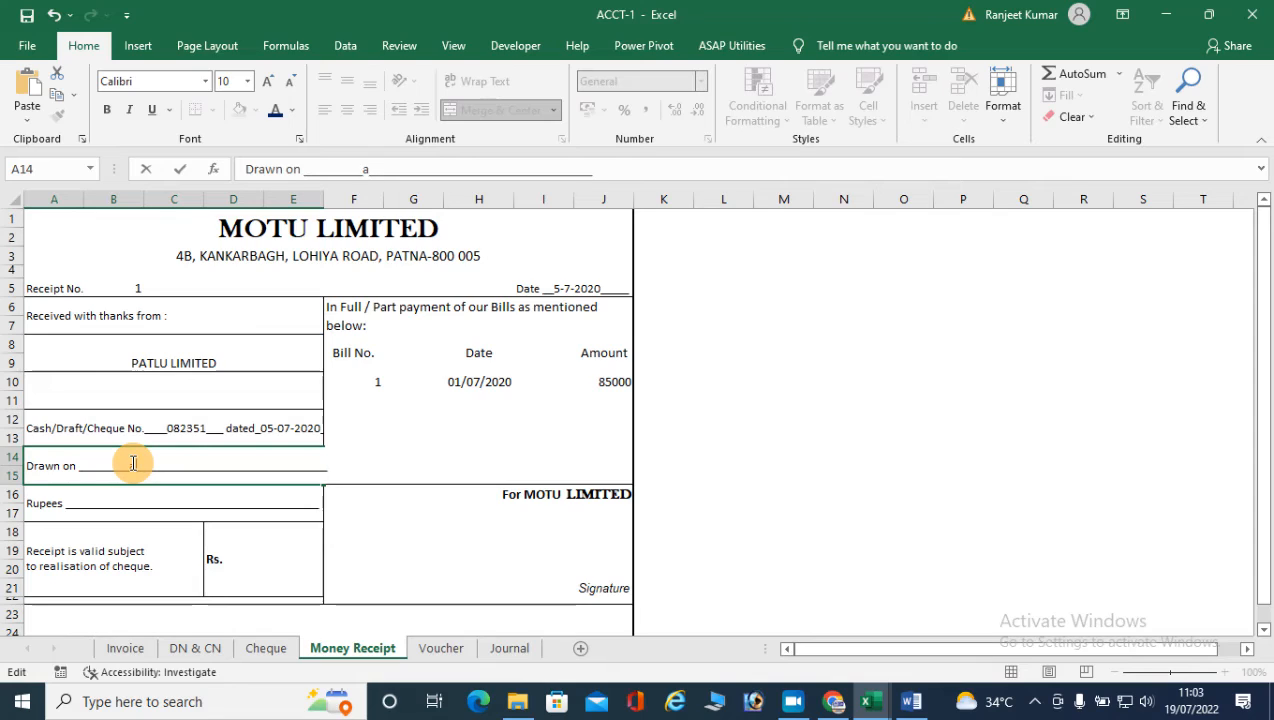
{"action": "type", "text": "Axis Ban"}
{"action": "key", "text": "BackSpace"}
{"action": "key", "text": "BackSpace"}
{"action": "key", "text": "BackSpace"}
{"action": "key", "text": "BackSpace"}
{"action": "type", "text": "Limited"}
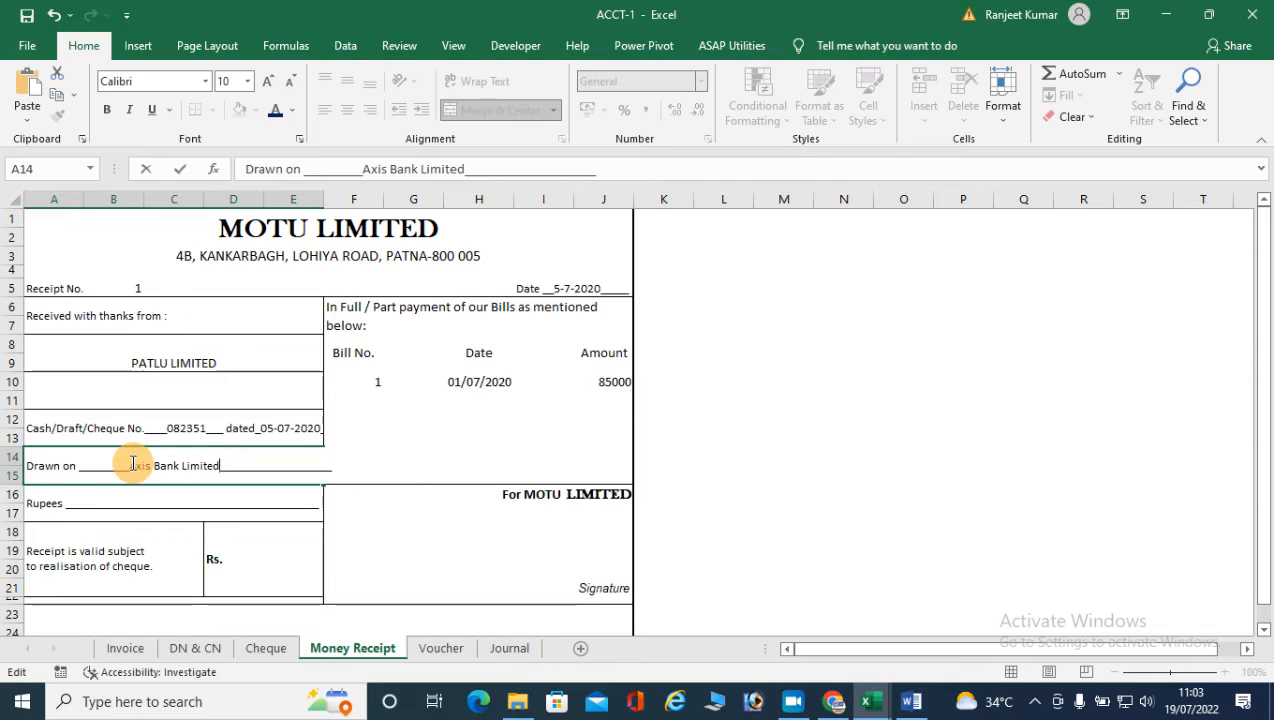
{"action": "key", "text": "Return"}
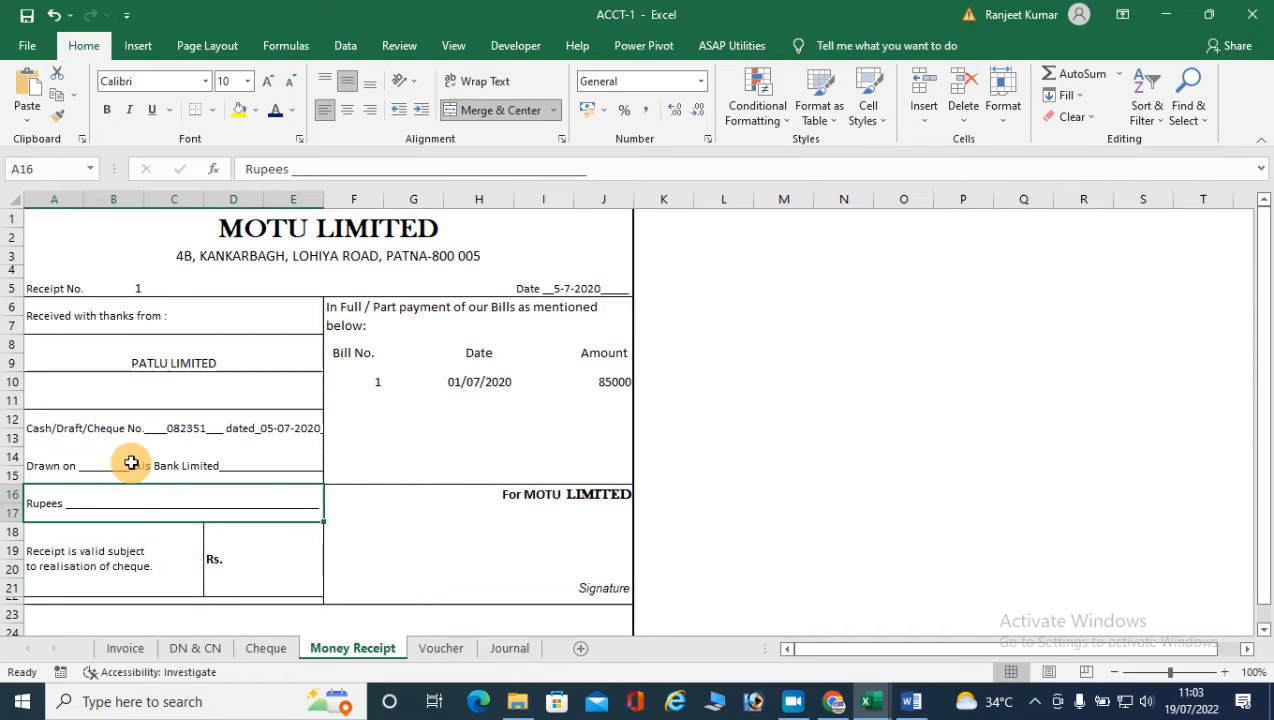
Step: Change the bill amount in cell J10 of the money receipt to 83300
{"action": "double_click", "coordinate": [87, 499]}
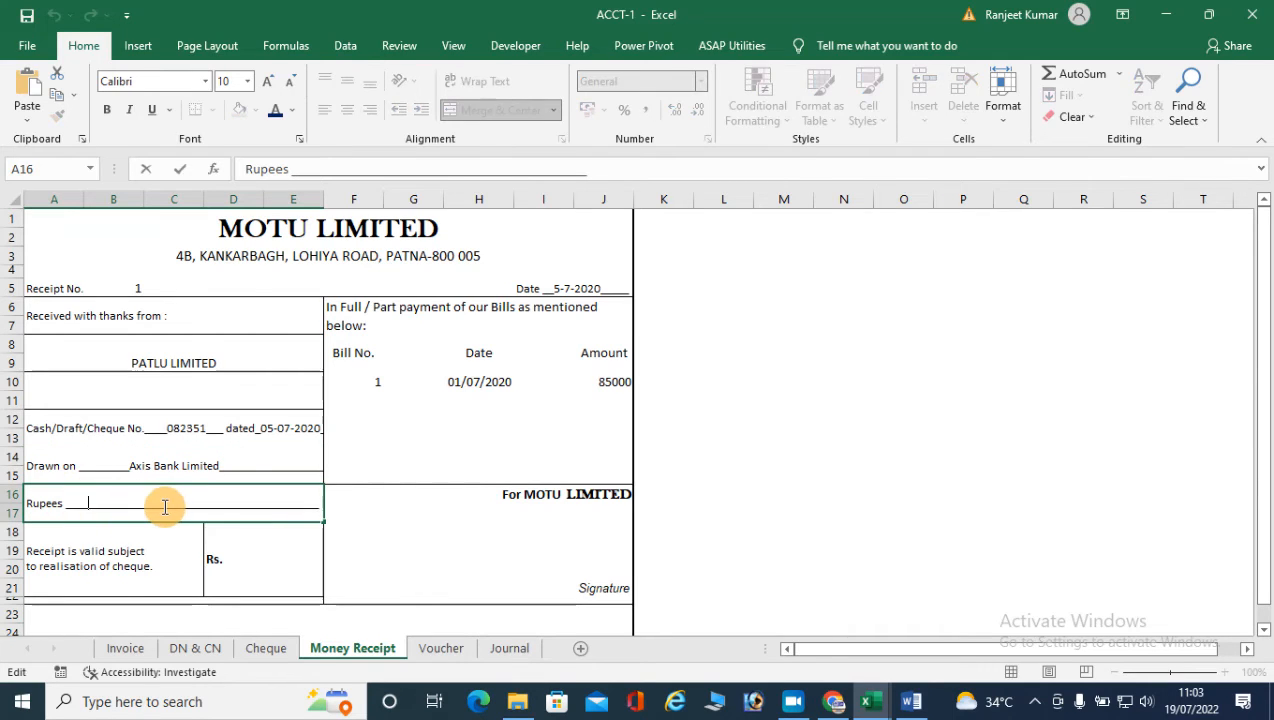
{"action": "type", "text": "T"}
{"action": "left_click", "coordinate": [608, 383]}
{"action": "type", "text": "83300"}
{"action": "key", "text": "Return"}
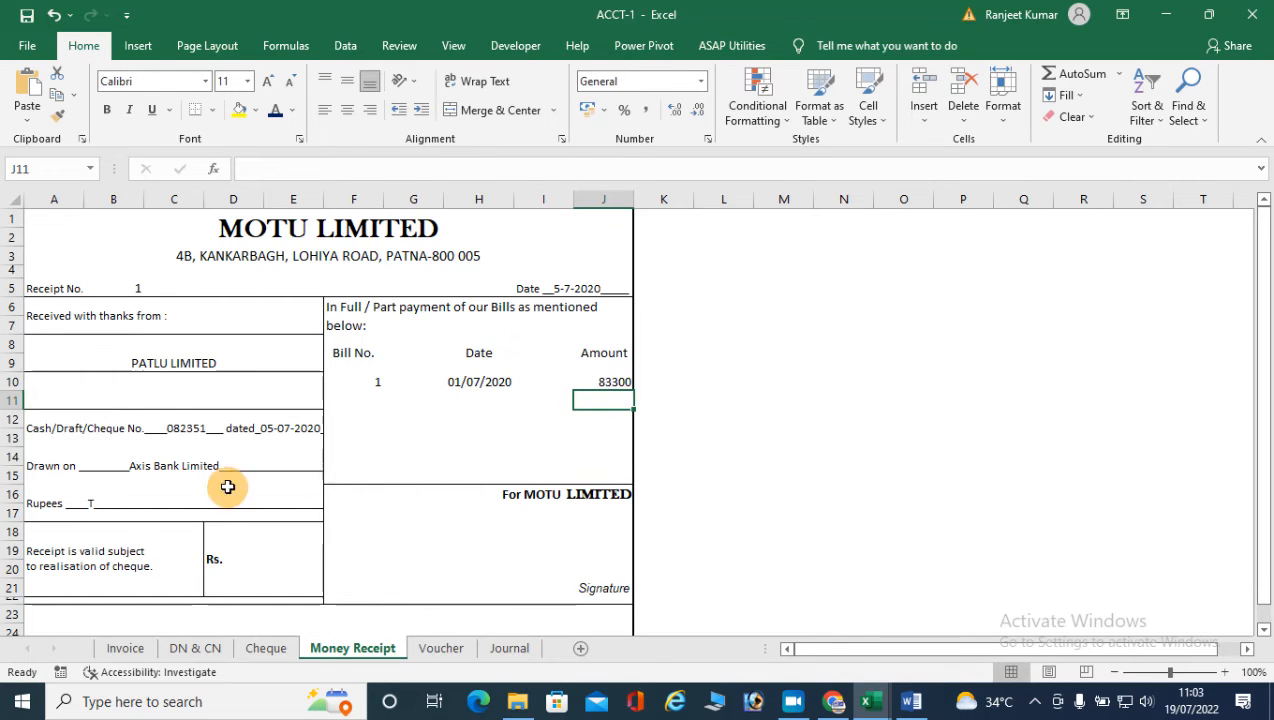
Step: Replace the stray T on the receipt's Rupees line with "Eighty three thousands and three hundred only/-"
{"action": "left_click", "coordinate": [100, 496]}
{"action": "double_click", "coordinate": [104, 499]}
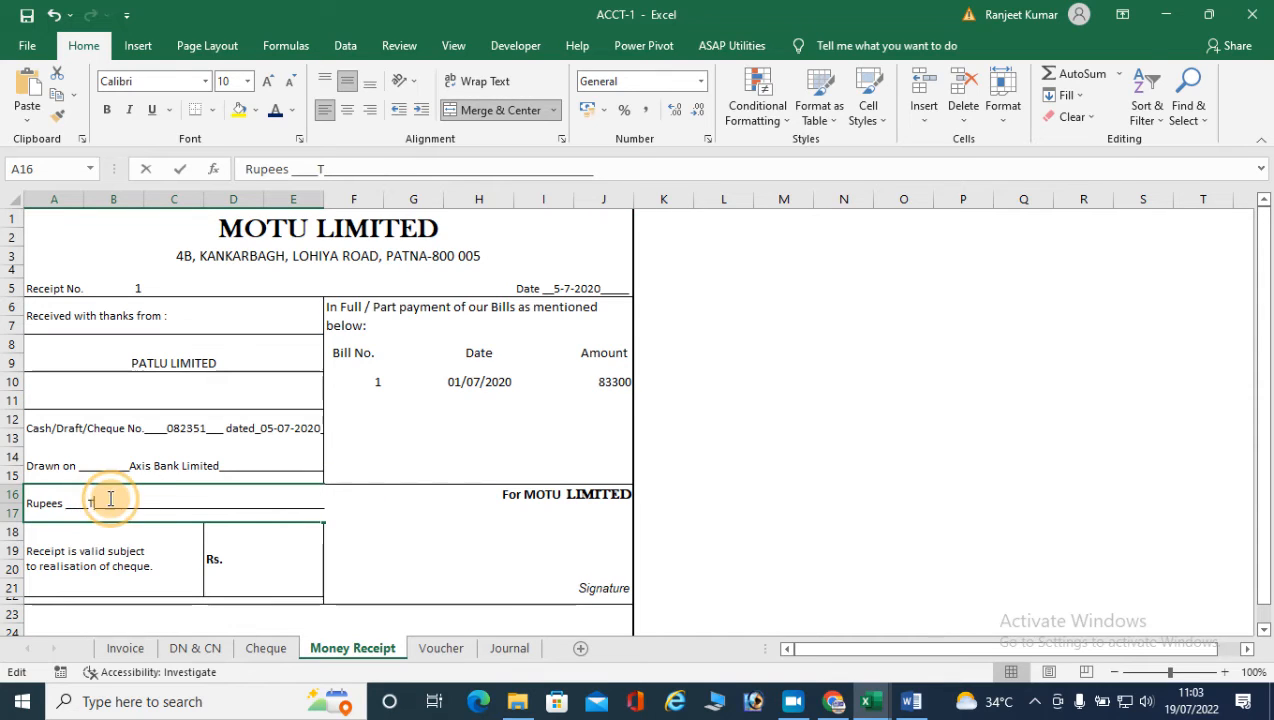
{"action": "key", "text": "BackSpace"}
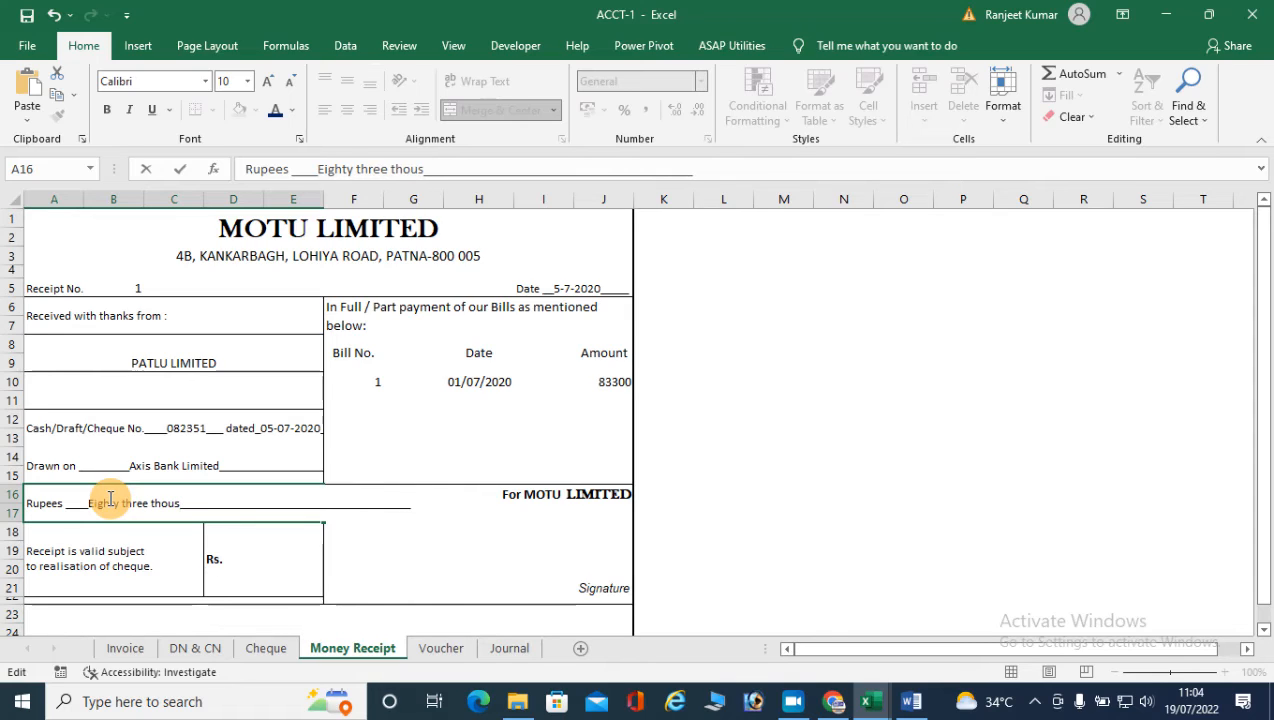
{"action": "type", "text": "d "}
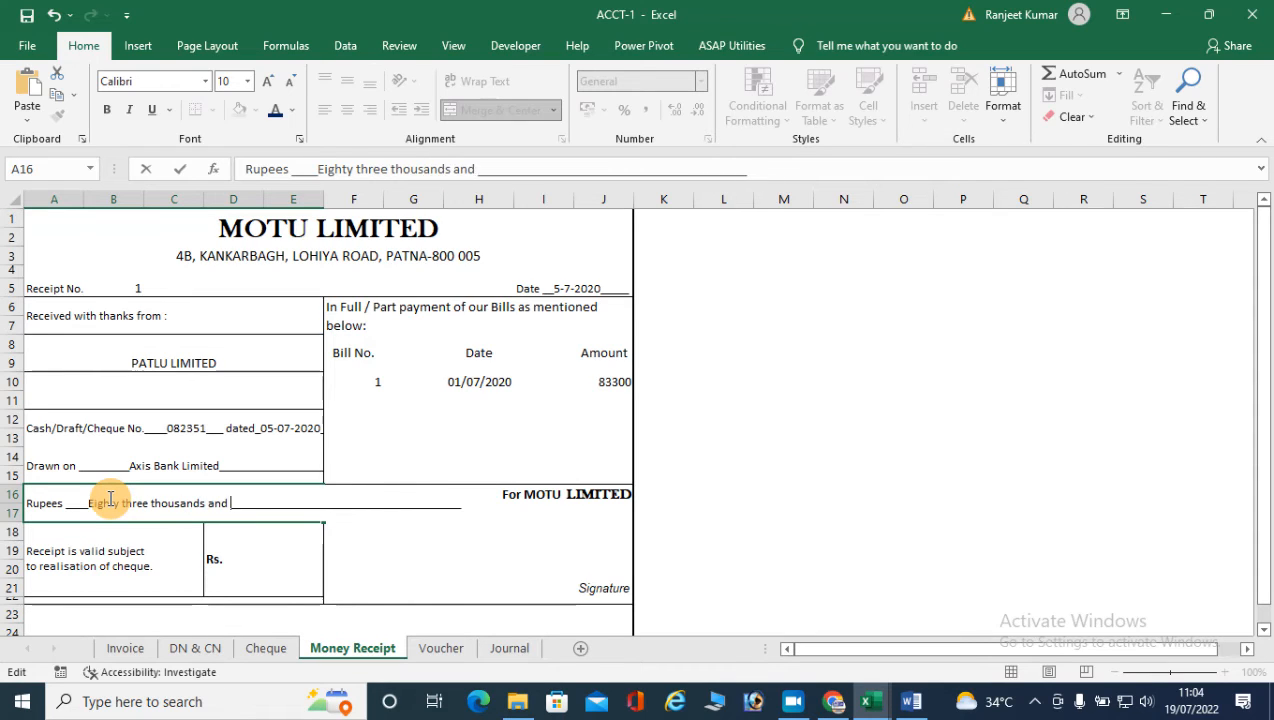
{"action": "type", "text": "three hundre"}
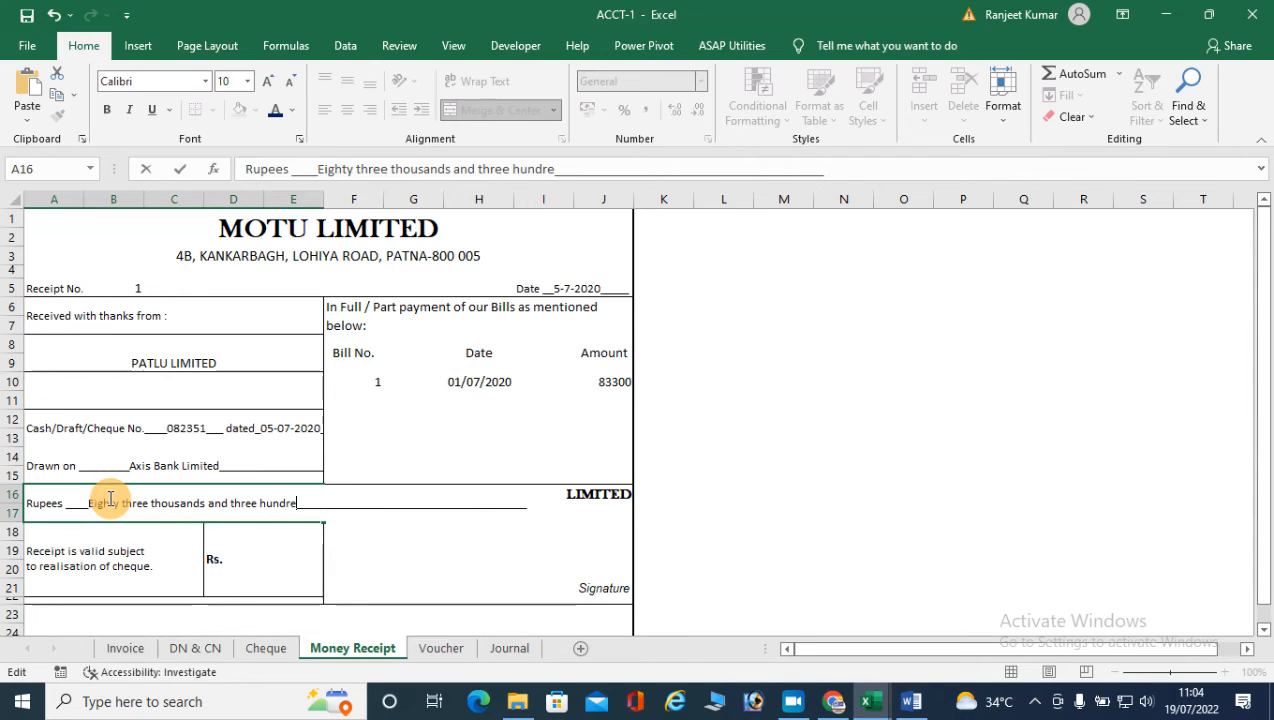
{"action": "type", "text": "d only/-"}
Step: Trim the surplus underscores before and after the amount in words so the Rupees line fits its cell
{"action": "left_click", "coordinate": [91, 505]}
{"action": "key", "text": "BackSpace"}
{"action": "key", "text": "BackSpace"}
{"action": "key", "text": "BackSpace"}
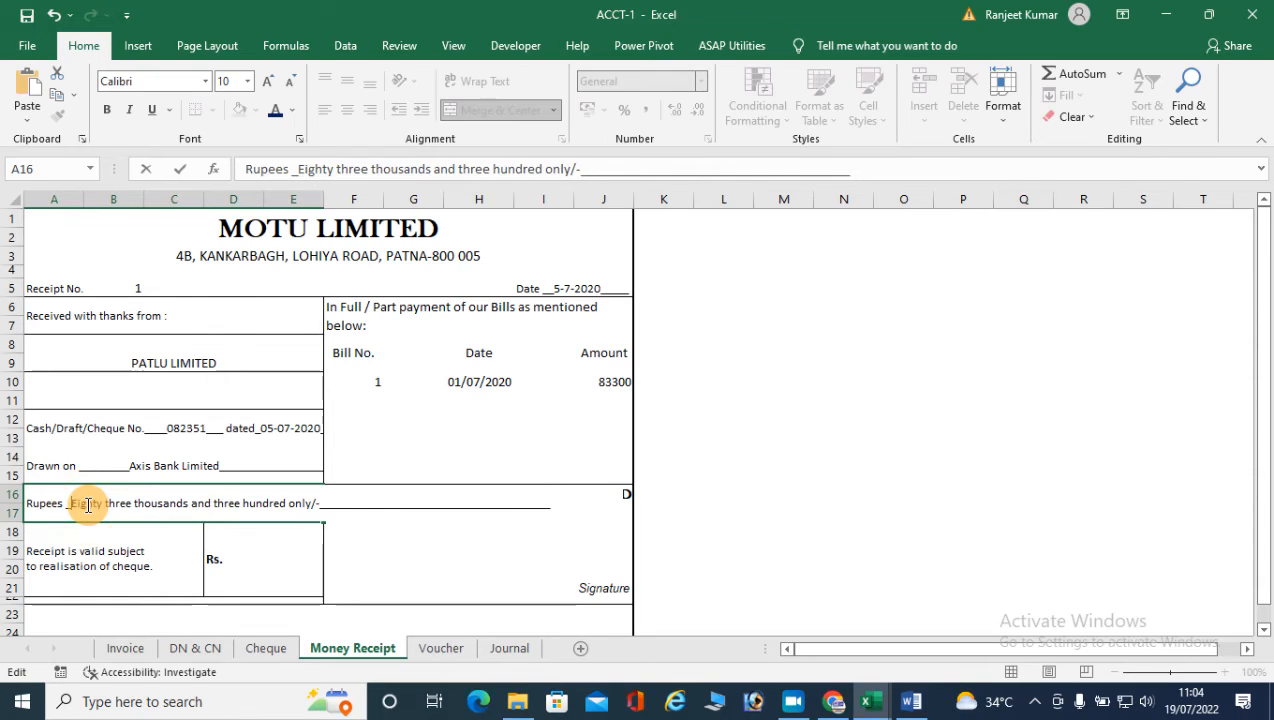
{"action": "left_click", "coordinate": [321, 506]}
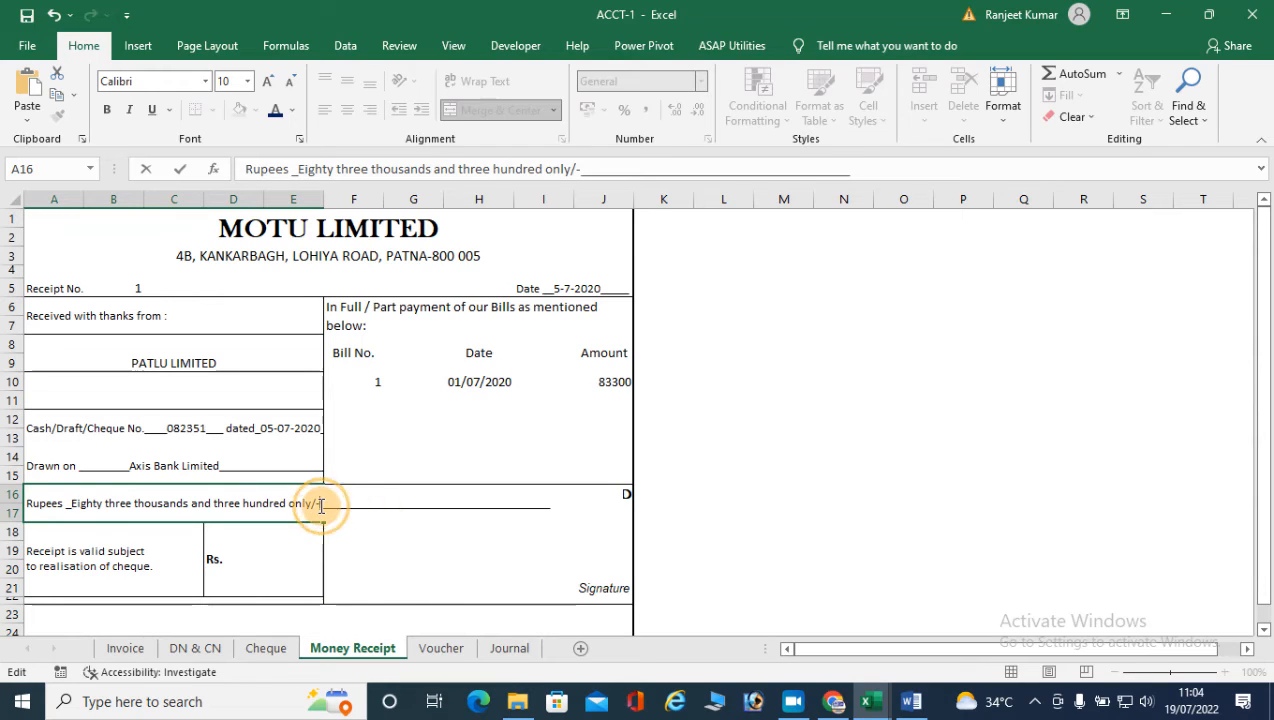
{"action": "key", "text": "Delete"}
{"action": "key", "text": "Delete"}
{"action": "key", "text": "Delete"}
{"action": "key", "text": "Delete"}
{"action": "key", "text": "Delete"}
{"action": "key", "text": "Delete"}
{"action": "key", "text": "Delete"}
{"action": "key", "text": "Delete"}
{"action": "key", "text": "Delete"}
{"action": "key", "text": "Delete"}
{"action": "key", "text": "Delete"}
{"action": "key", "text": "Delete"}
{"action": "key", "text": "Delete"}
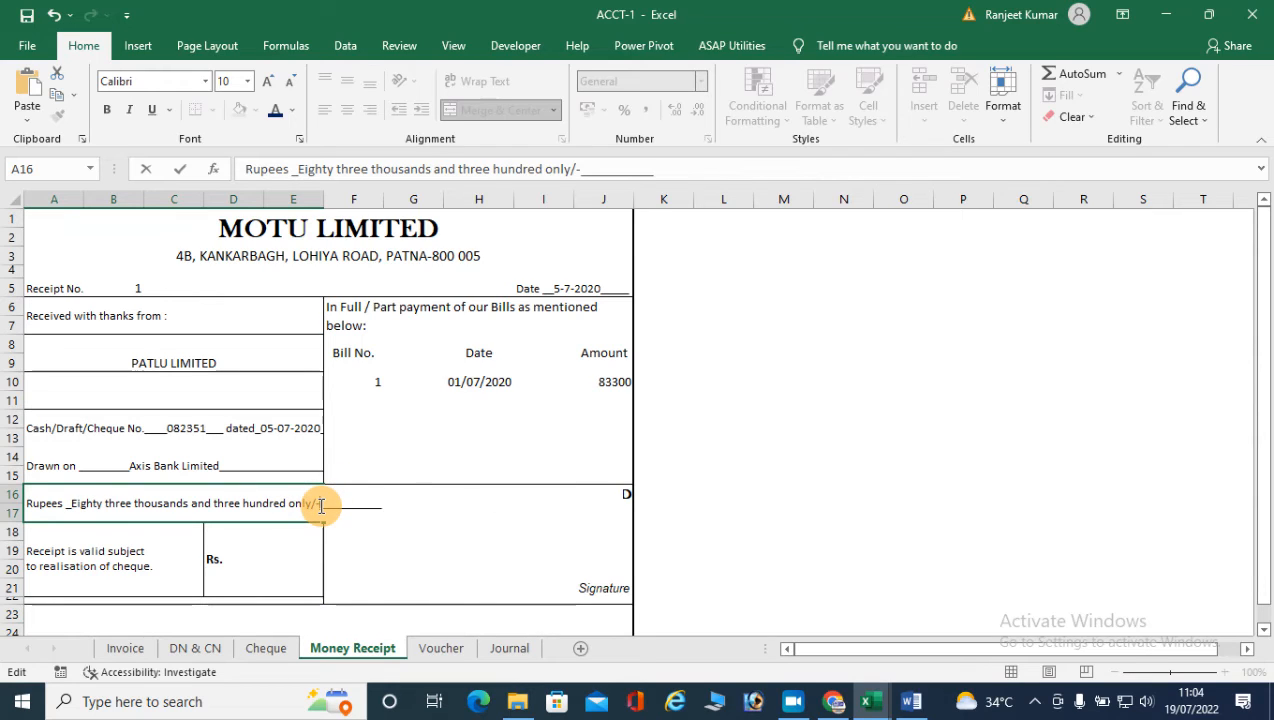
{"action": "key", "text": "Return"}
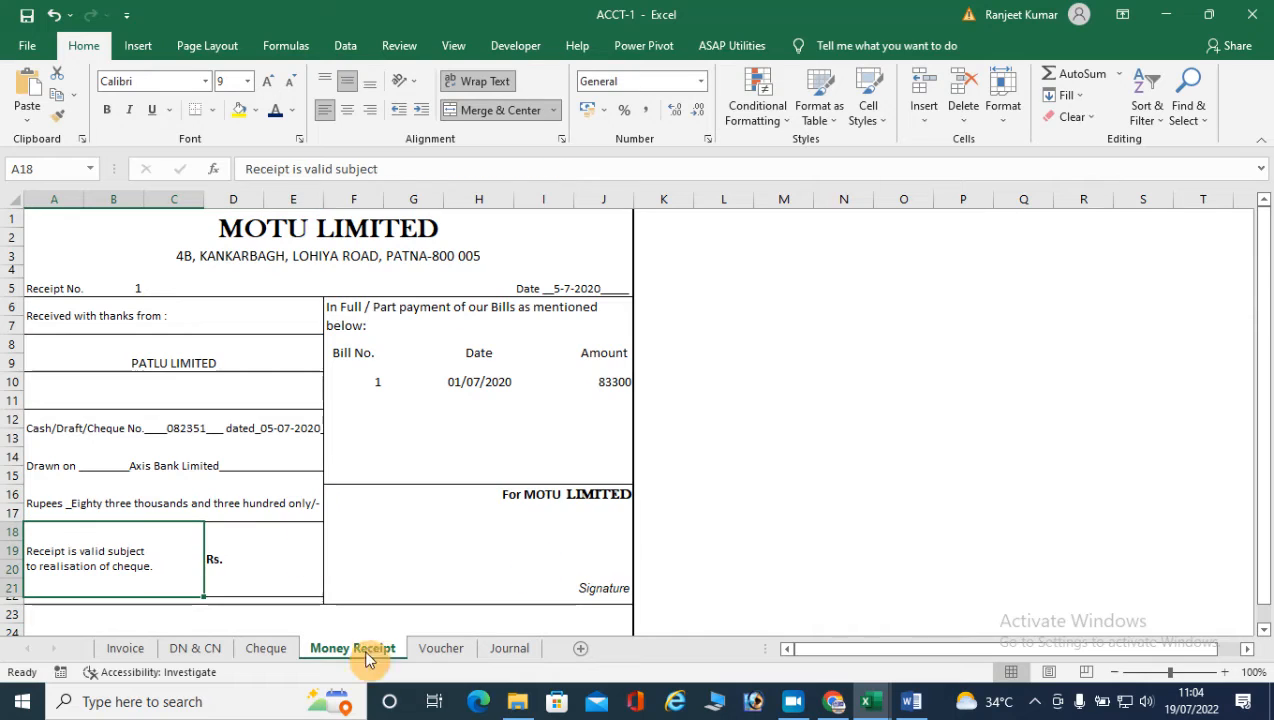
Step: Enter the signatory's name in cell I19 of the money receipt, above Signature
{"action": "left_click", "coordinate": [539, 553]}
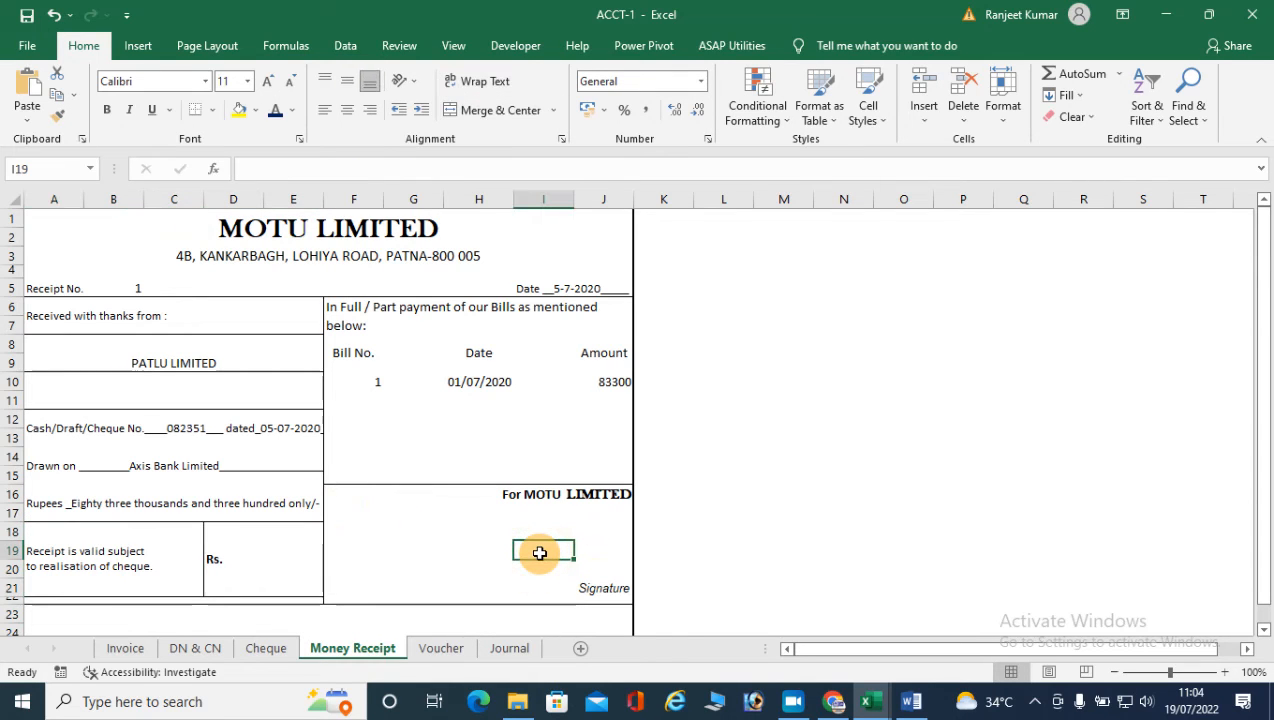
{"action": "type", "text": "Motu J"}
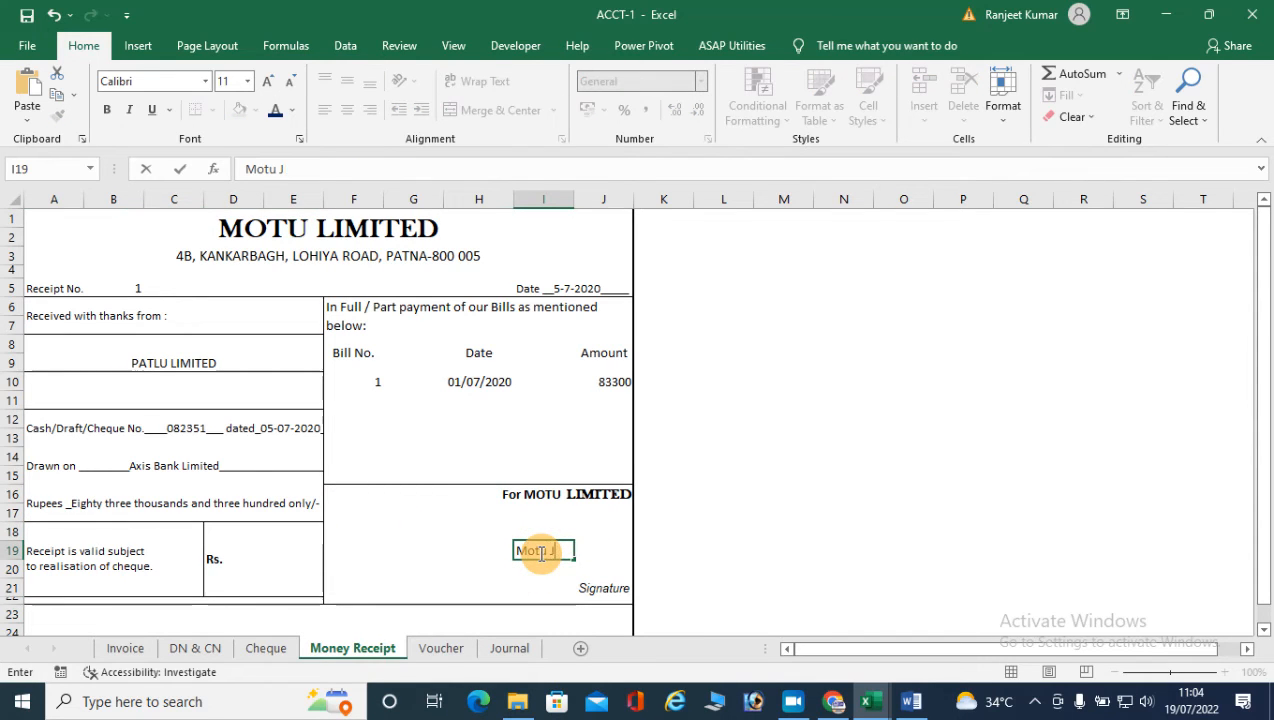
{"action": "type", "text": "i"}
{"action": "key", "text": "Return"}
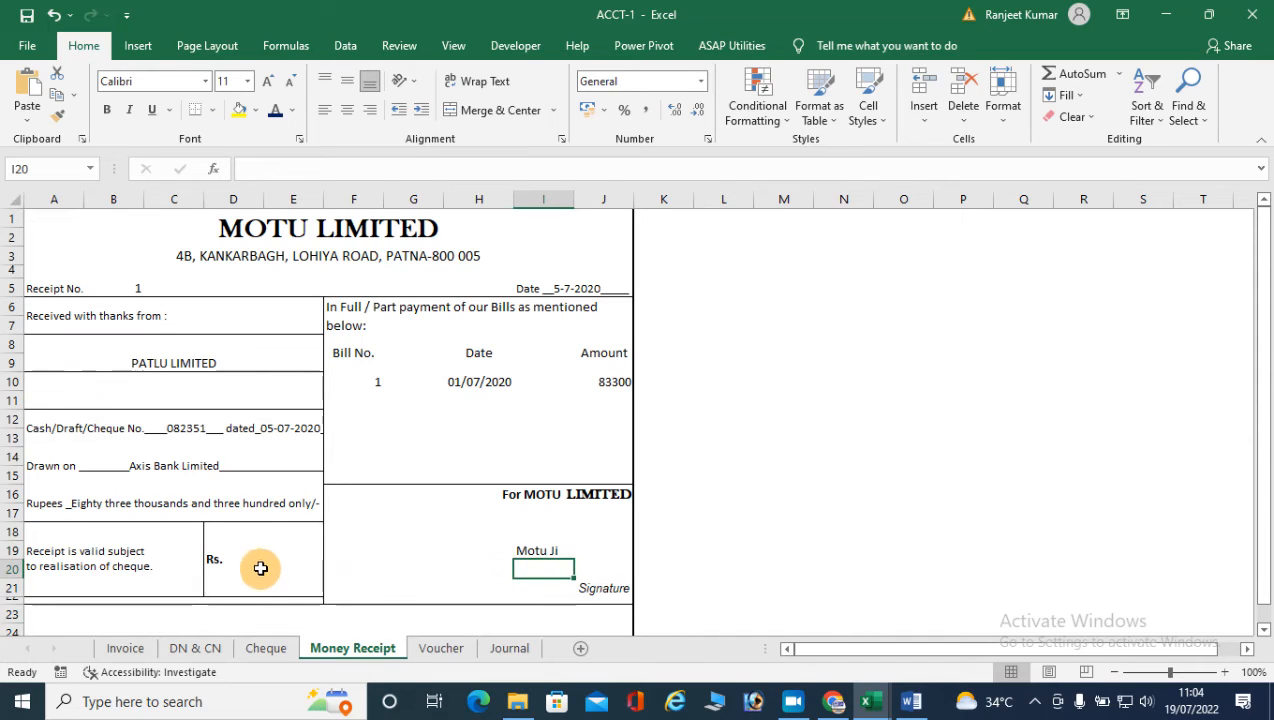
Step: Add 83300/- after "Rs." in the amount box of the money receipt
{"action": "left_click", "coordinate": [252, 560]}
{"action": "double_click", "coordinate": [252, 560]}
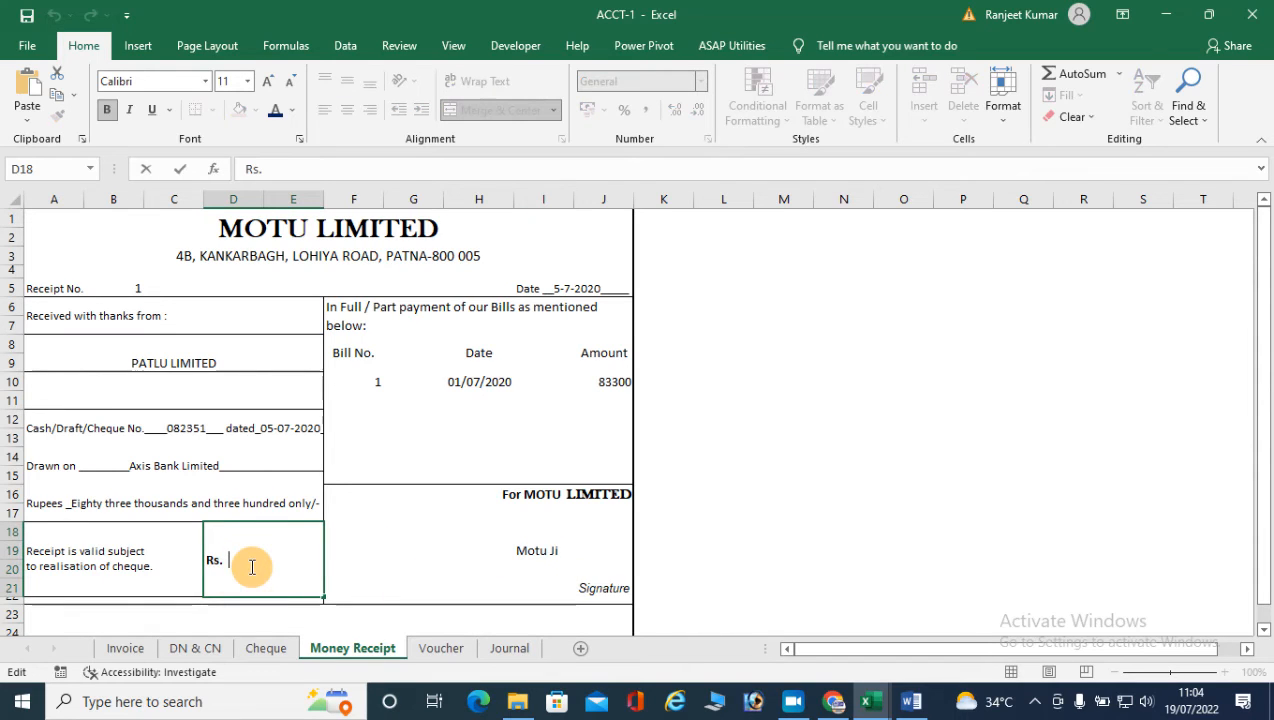
{"action": "type", "text": "838"}
{"action": "type", "text": "30"}
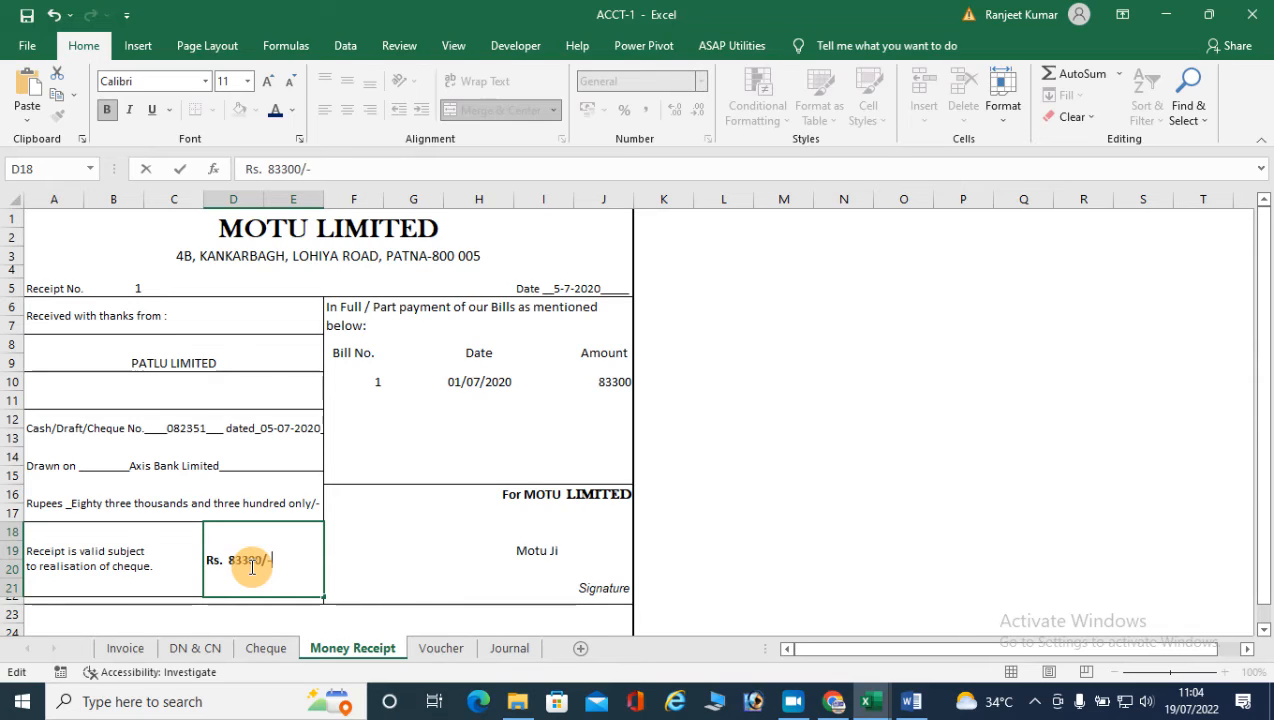
{"action": "type", "text": "0/-"}
{"action": "key", "text": "Return"}
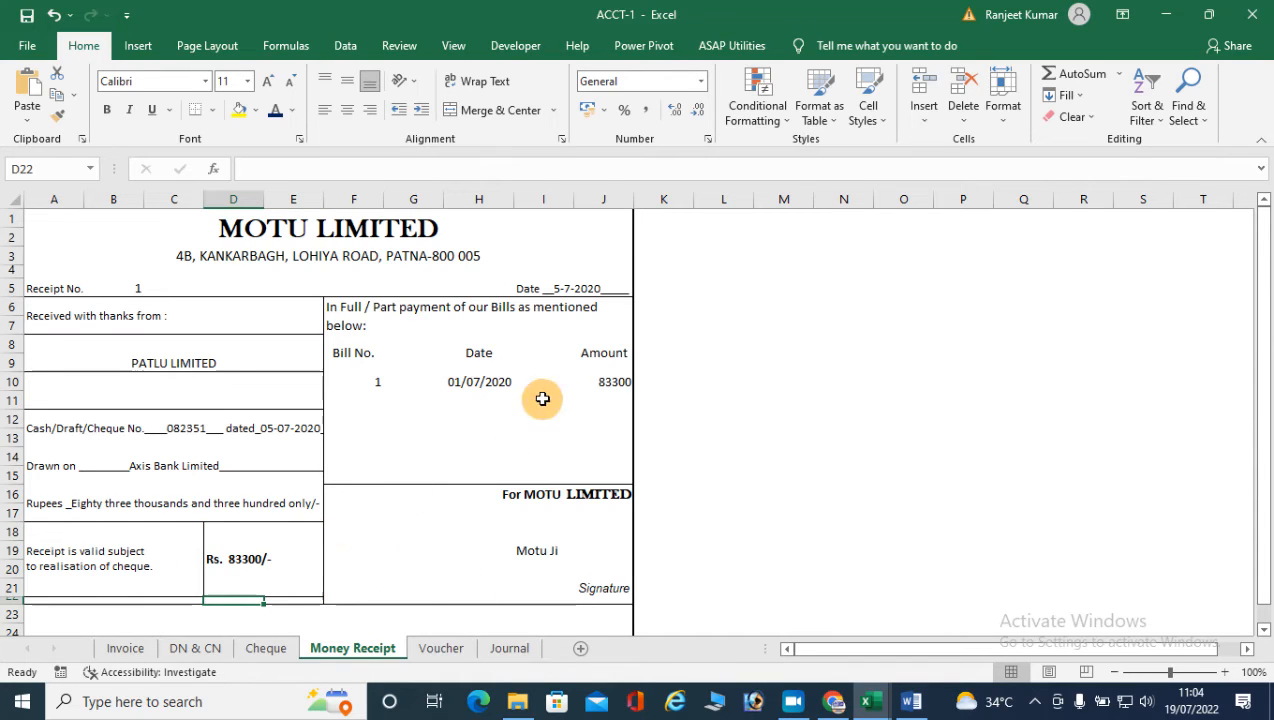
Step: Review the Cheque, Voucher and DN & CN sheets against the transaction questions in Word to see which documents apply
{"action": "left_click", "coordinate": [256, 648]}
{"action": "left_click", "coordinate": [341, 648]}
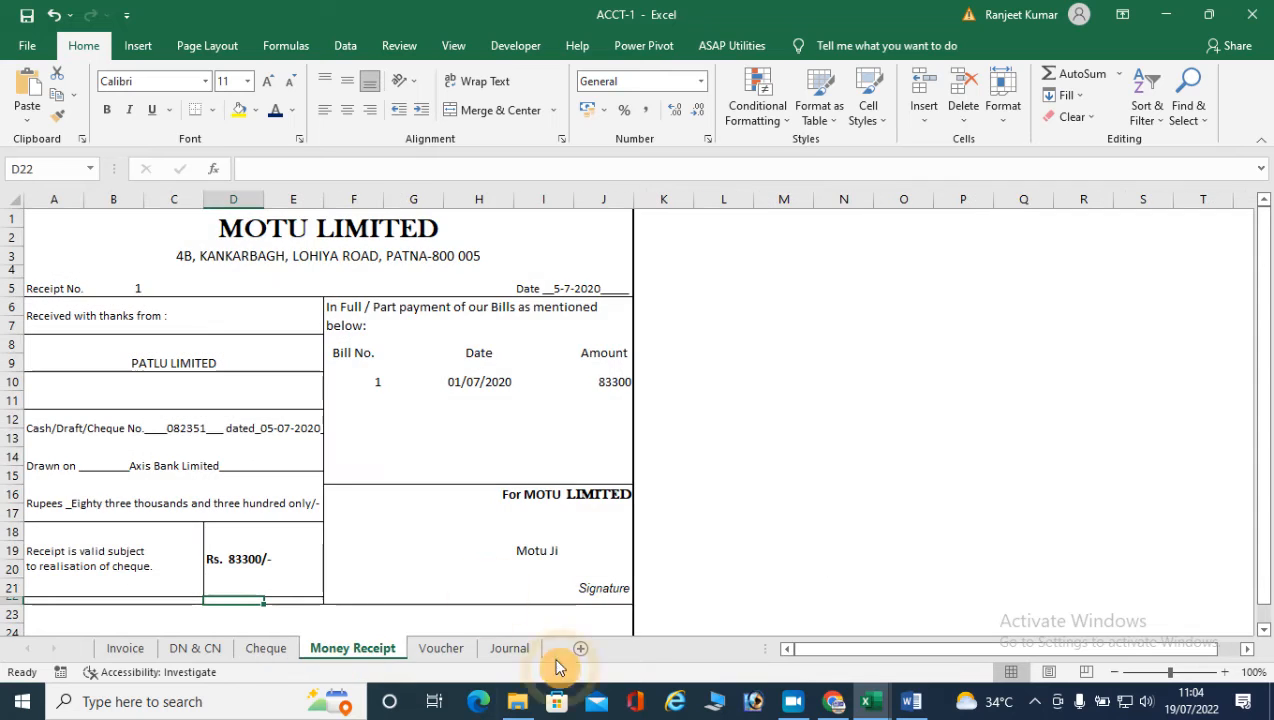
{"action": "left_click", "coordinate": [441, 648]}
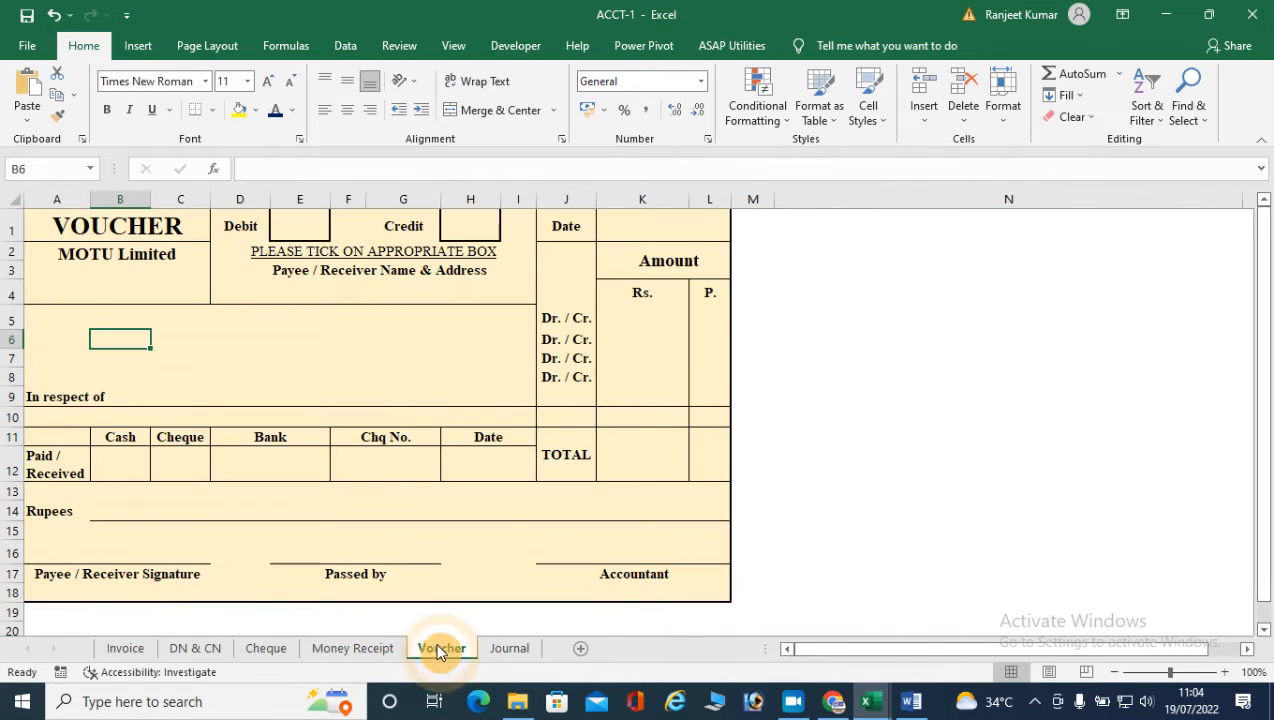
{"action": "left_click", "coordinate": [210, 648]}
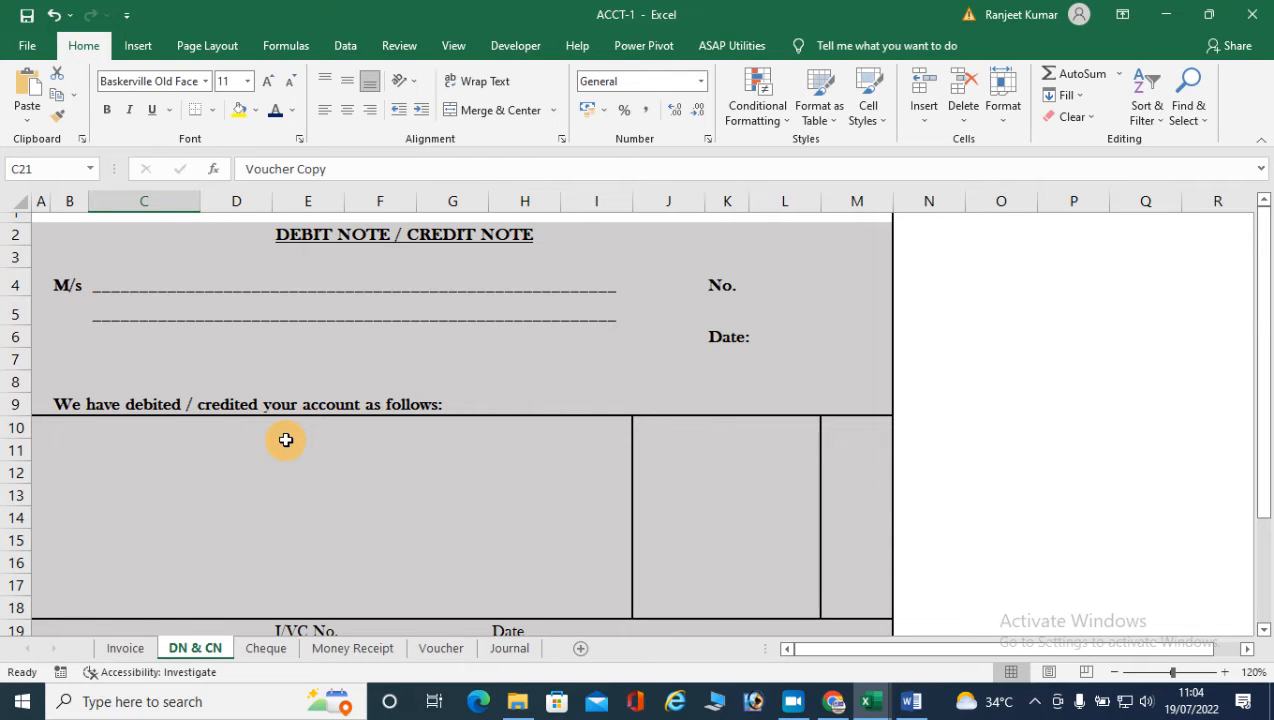
{"action": "left_click", "coordinate": [910, 701]}
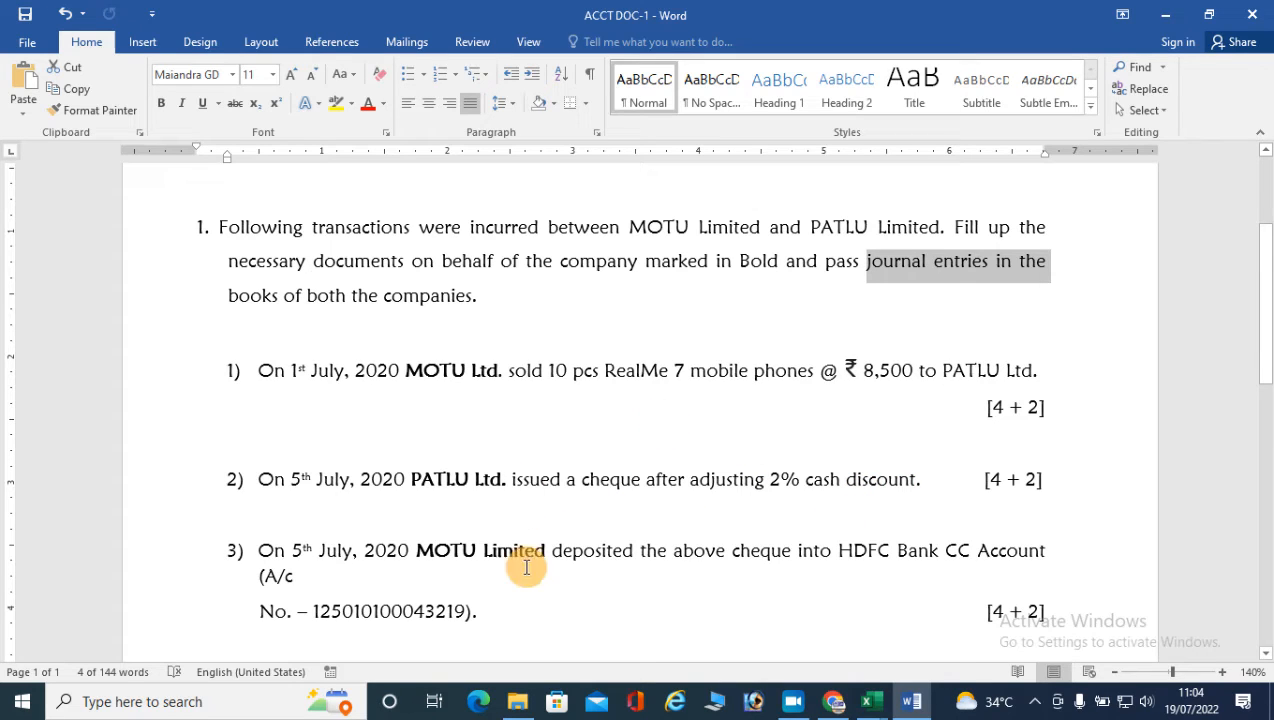
{"action": "mouse_move", "coordinate": [880, 708]}
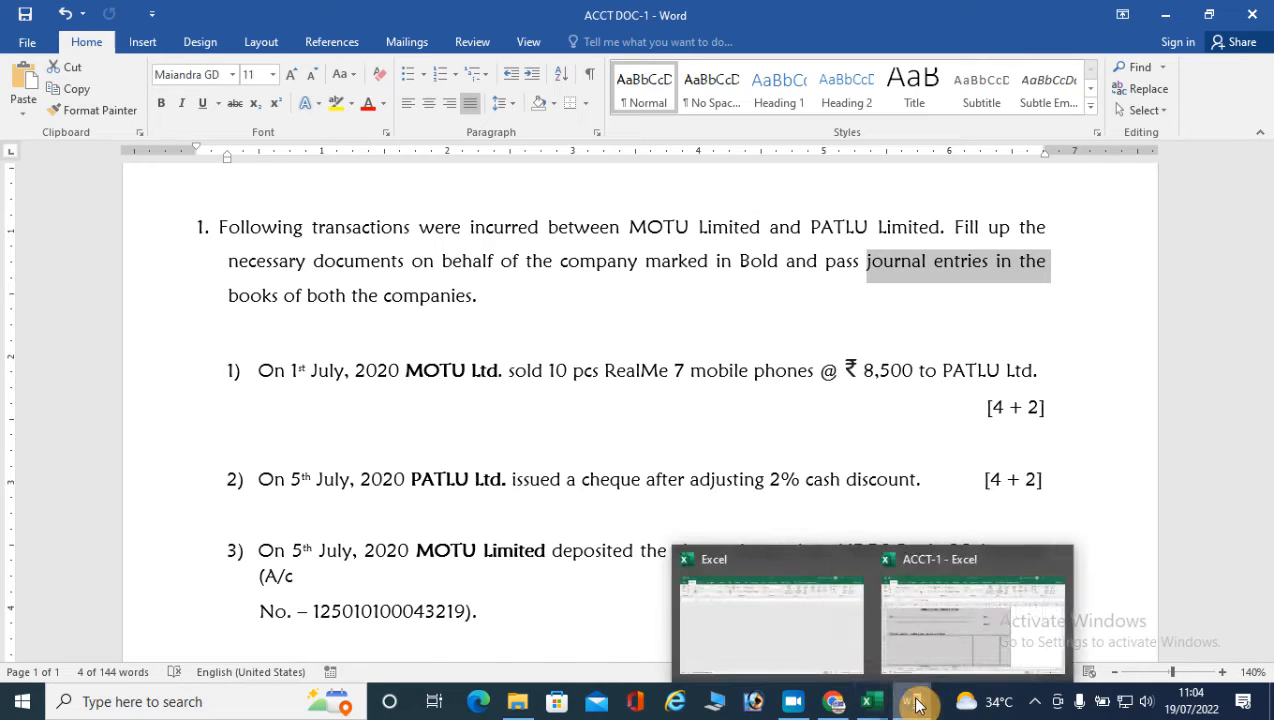
{"action": "left_click", "coordinate": [948, 646]}
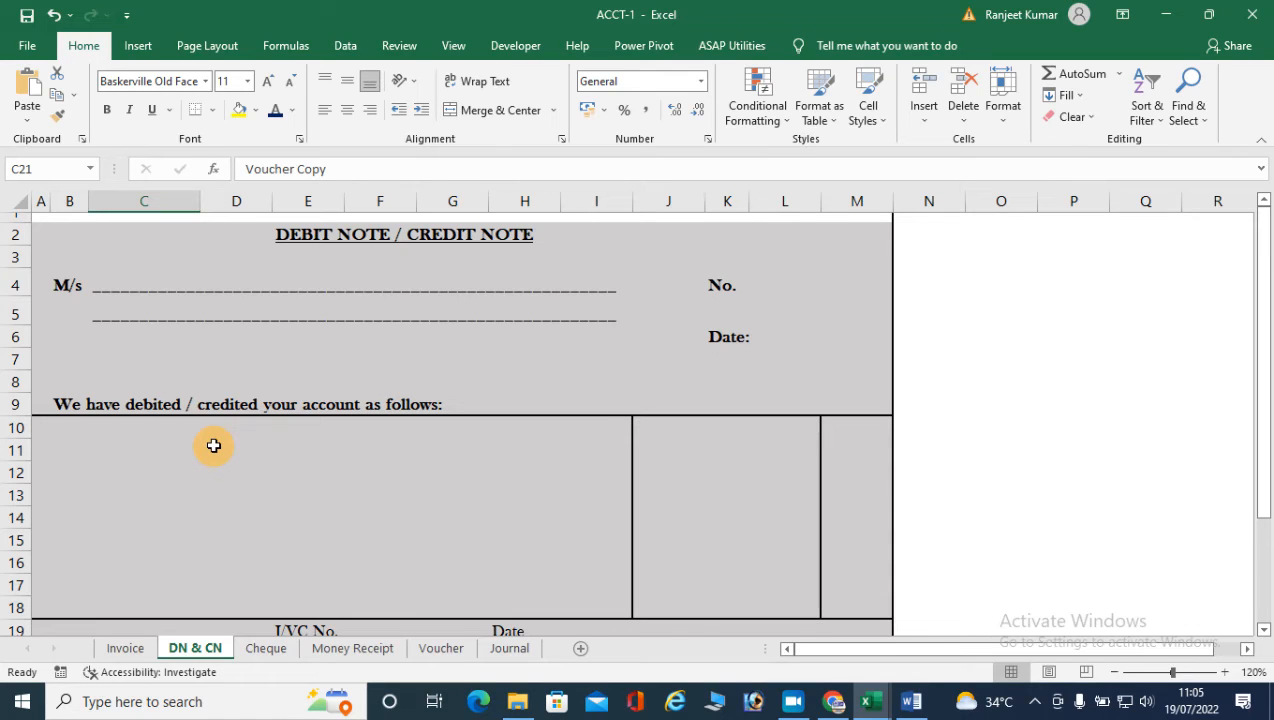
{"action": "left_click", "coordinate": [139, 280]}
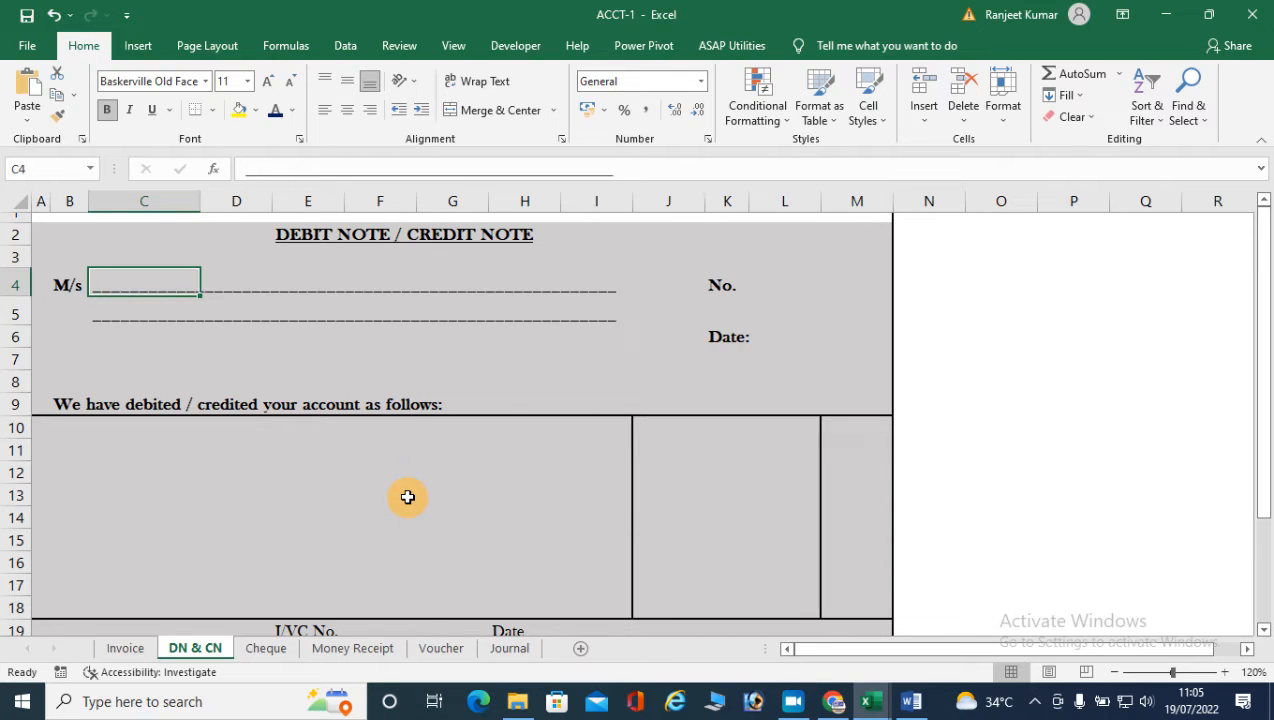
{"action": "scroll", "coordinate": [408, 497], "scroll_direction": "down", "scroll_amount": 2}
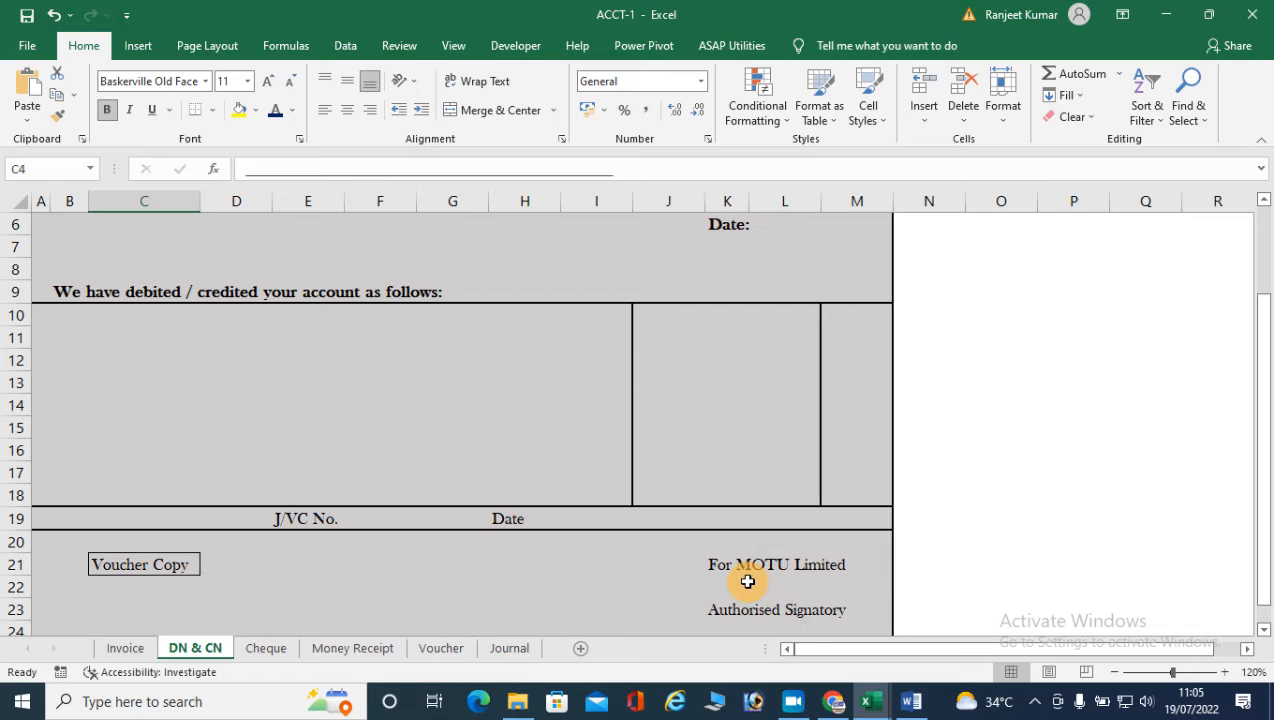
{"action": "scroll", "coordinate": [747, 581], "scroll_direction": "up", "scroll_amount": 2}
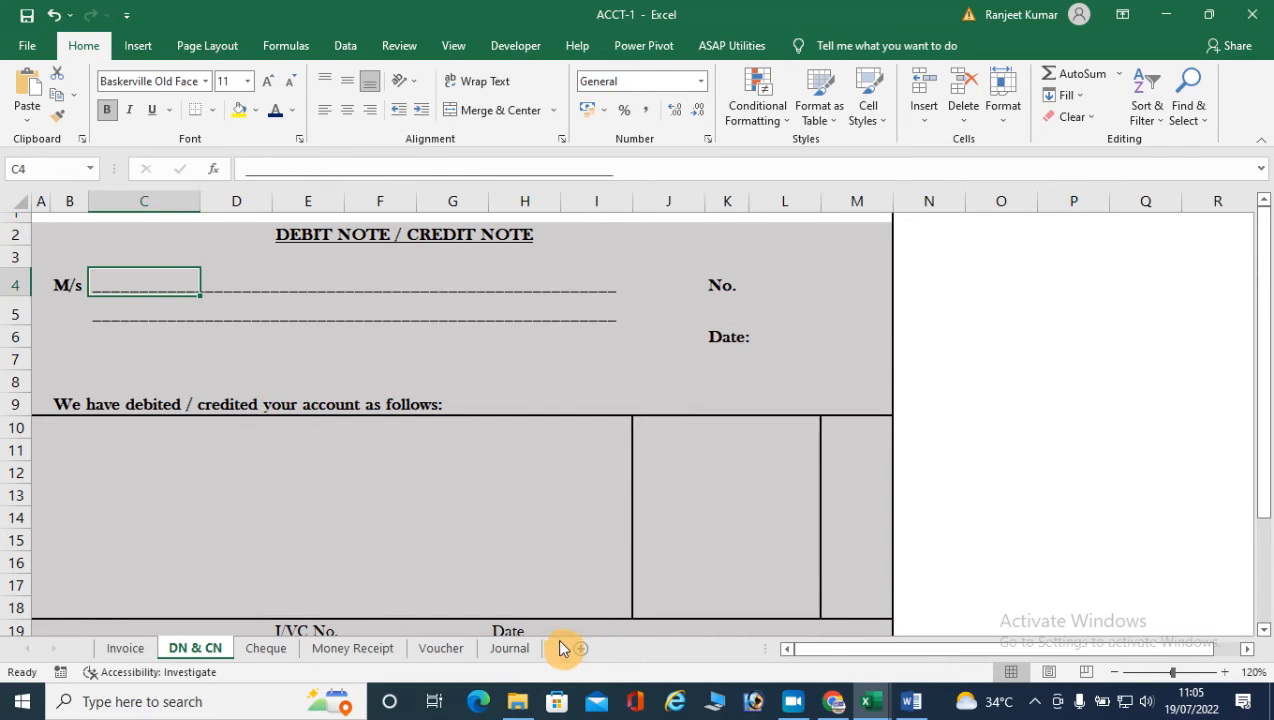
Step: On the Journal sheet, recheck the transaction in Word and enter the date 5-7-2020 in cell A7 of MOTU's book
{"action": "left_click", "coordinate": [507, 647]}
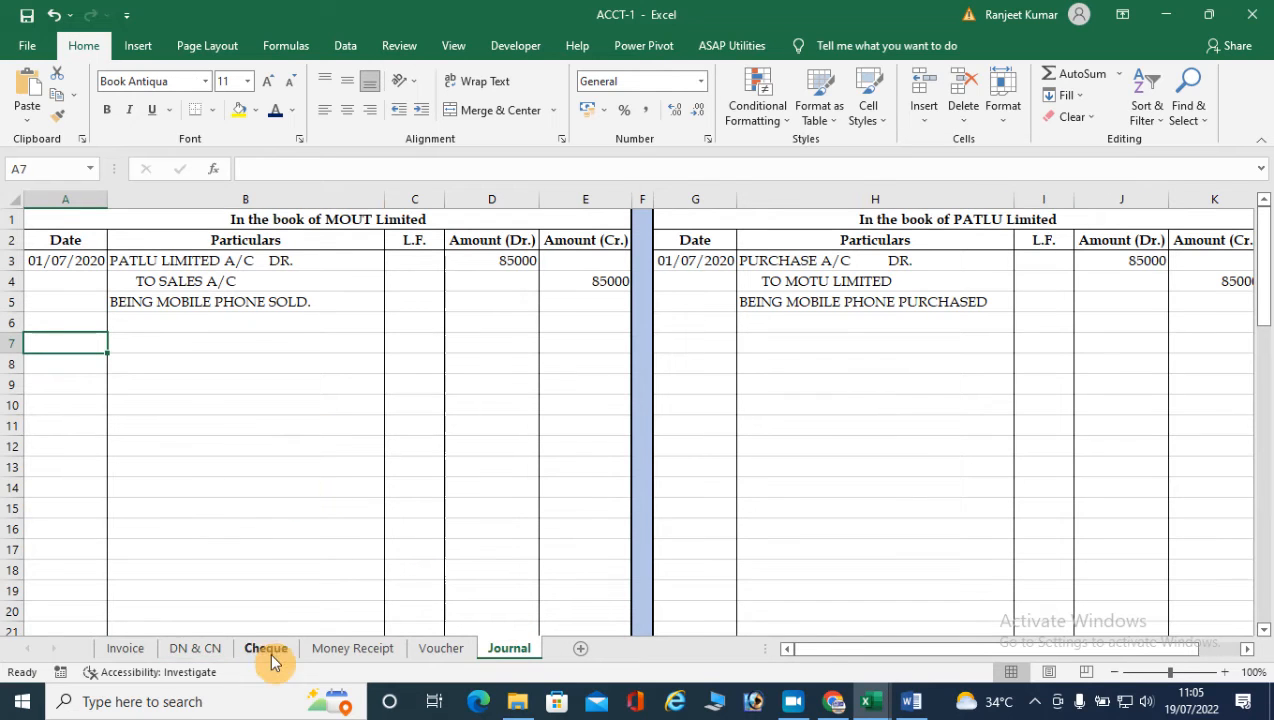
{"action": "left_click", "coordinate": [875, 708]}
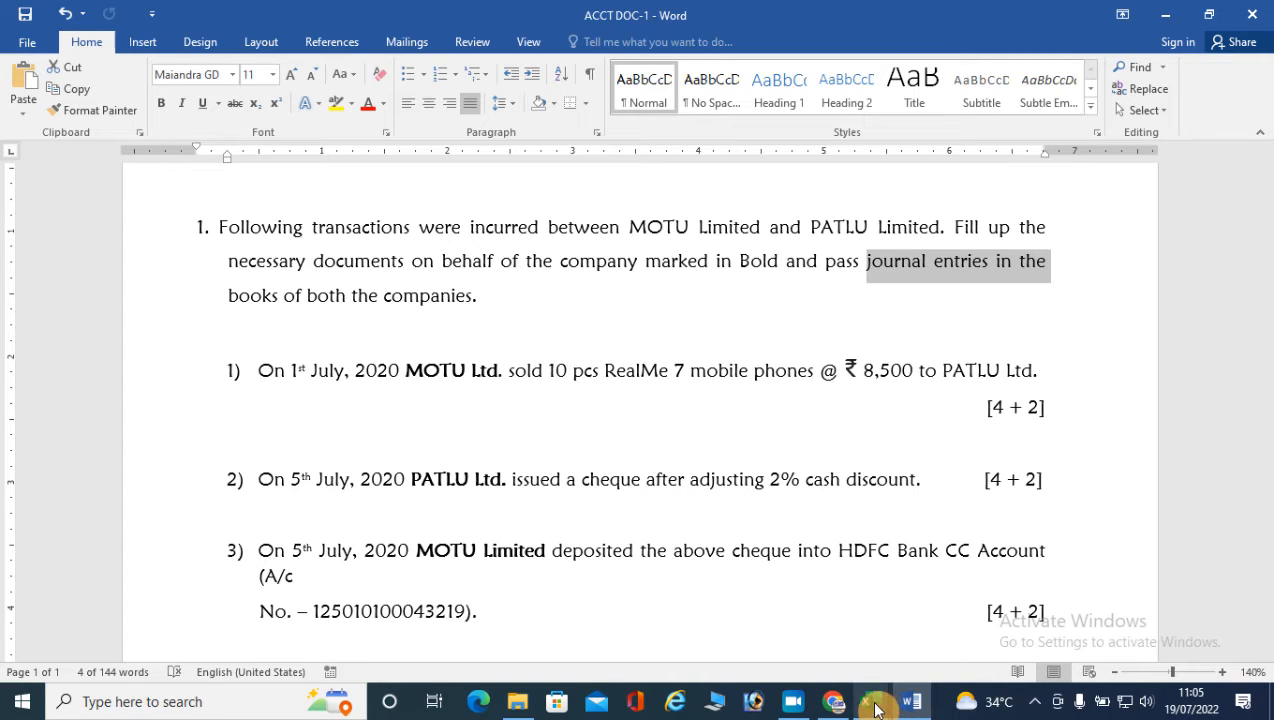
{"action": "mouse_move", "coordinate": [875, 706]}
{"action": "left_click", "coordinate": [930, 649]}
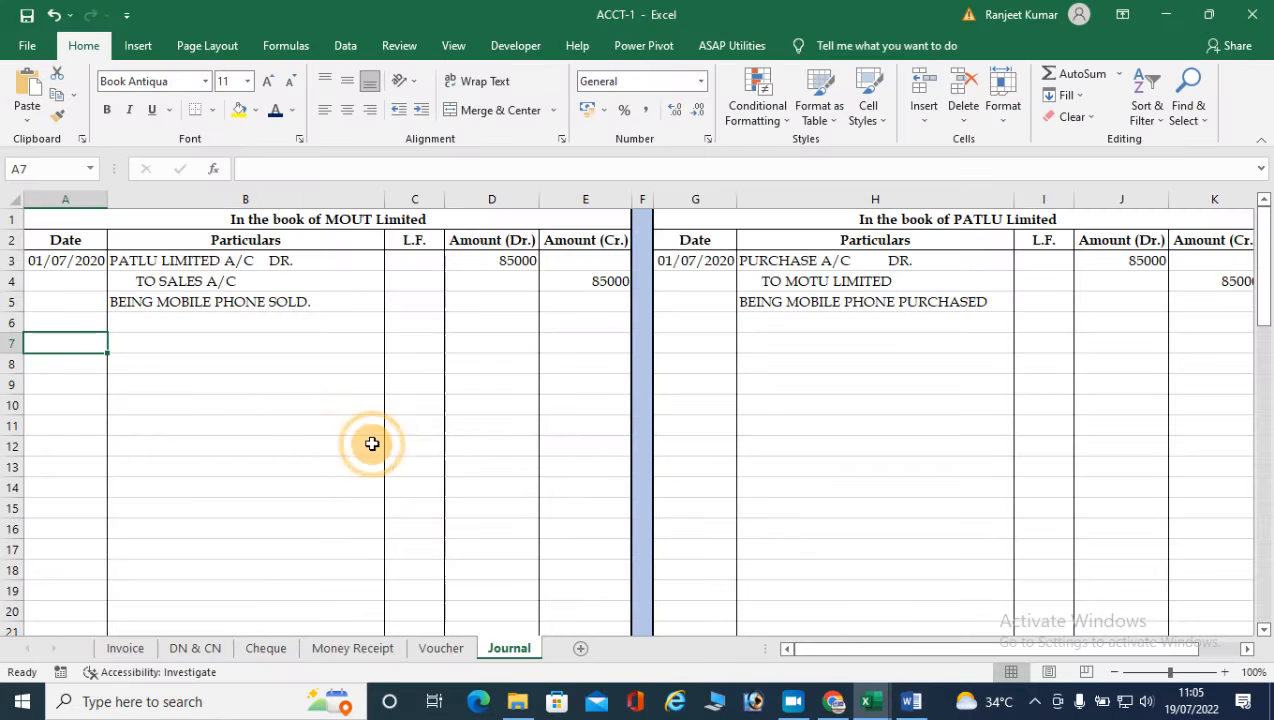
{"action": "type", "text": "5-7-"}
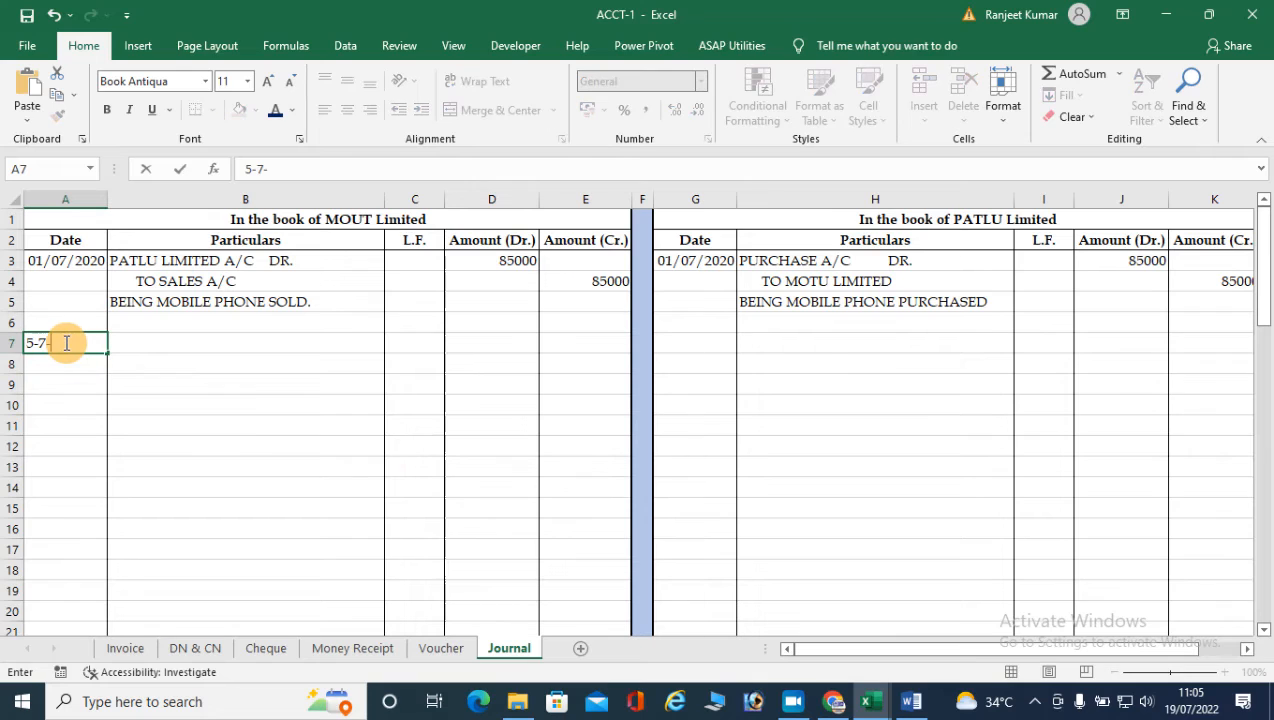
{"action": "type", "text": "2020"}
{"action": "key", "text": "Tab"}
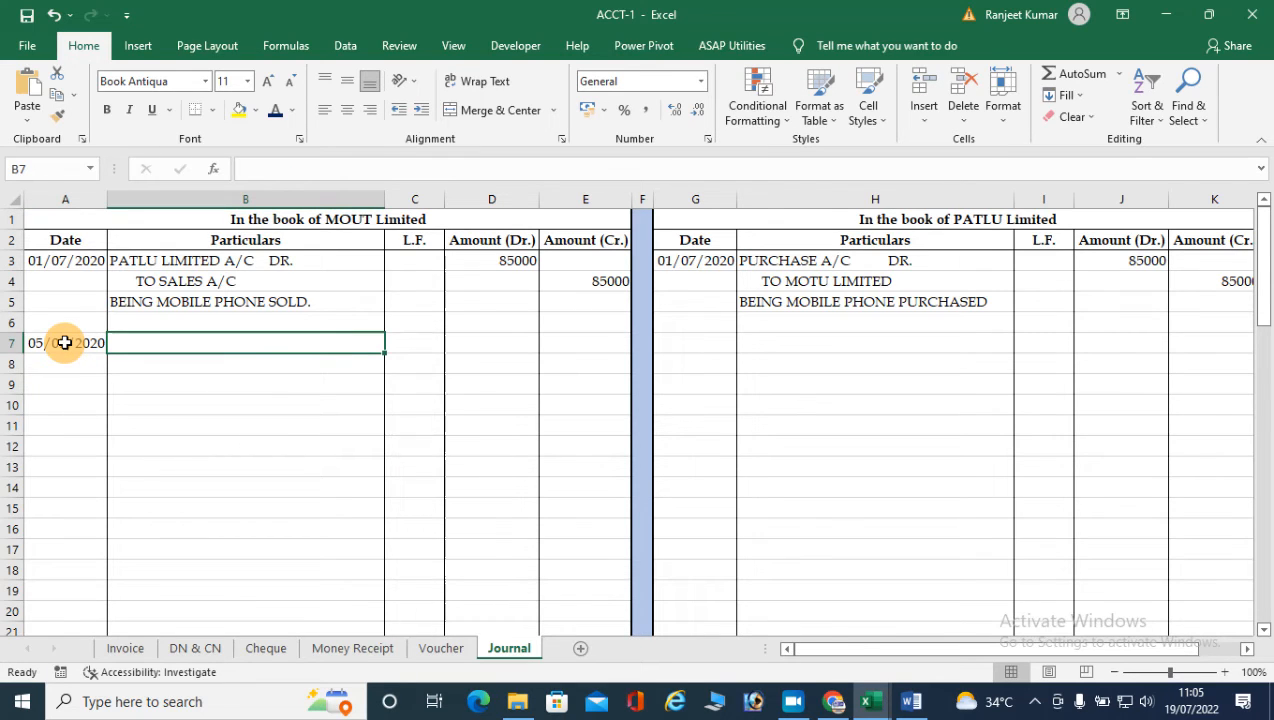
Step: Record the debit line BANK A/C DR. in row 7 of MOTU's journal with a debit amount of 83300
{"action": "type", "text": "ban"}
{"action": "key", "text": "BackSpace"}
{"action": "key", "text": "BackSpace"}
{"action": "key", "text": "BackSpace"}
{"action": "type", "text": "BANK A/"}
{"action": "key", "text": "BackSpace"}
{"action": "type", "text": "A/C    DR."}
{"action": "key", "text": "Tab"}
{"action": "key", "text": "Tab"}
{"action": "type", "text": "8"}
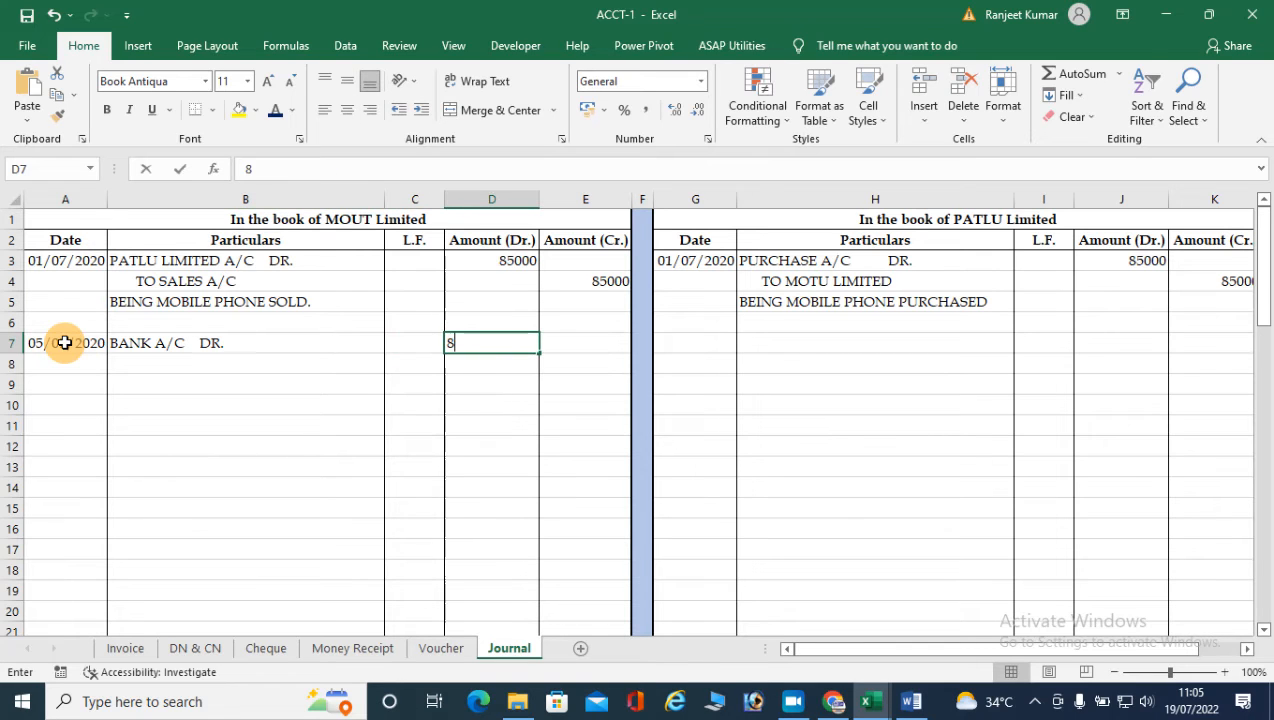
{"action": "type", "text": "3300"}
{"action": "key", "text": "Return"}
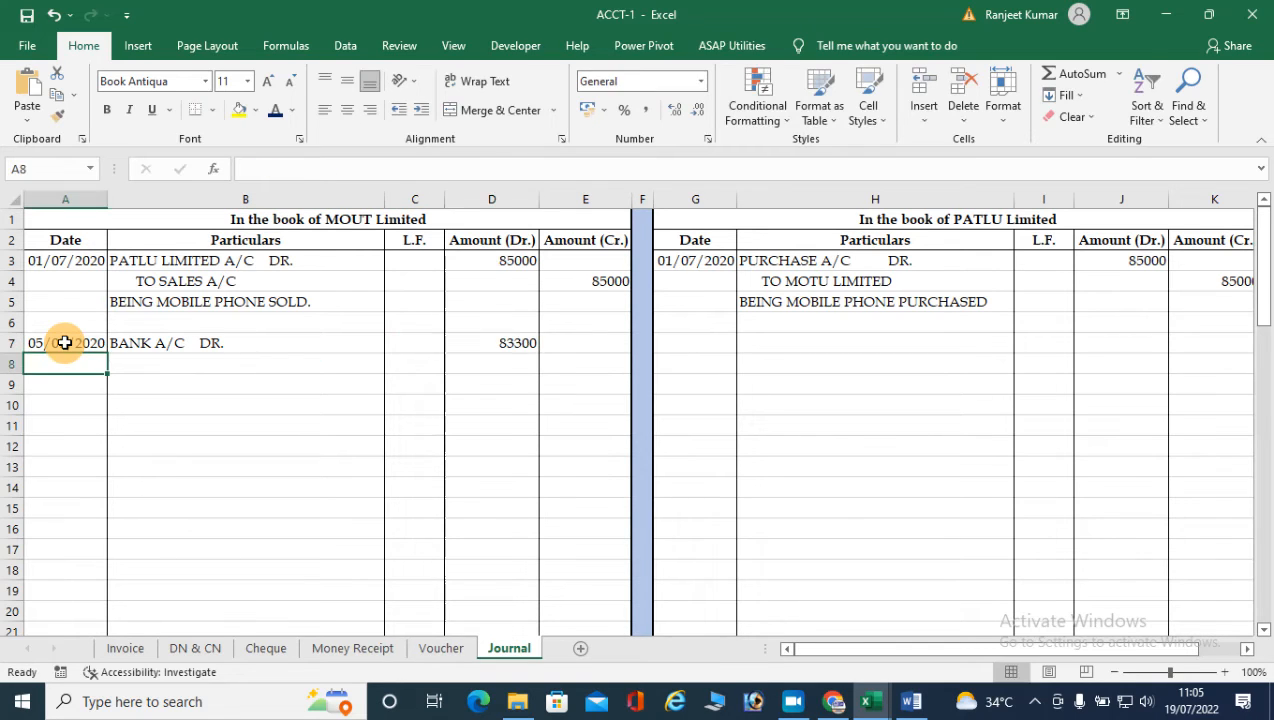
Step: Record the debit line DISCOUNT A/C DR. in row 8 of MOTU's journal with a debit amount of 1700
{"action": "type", "text": "DISCOUNT A,C"}
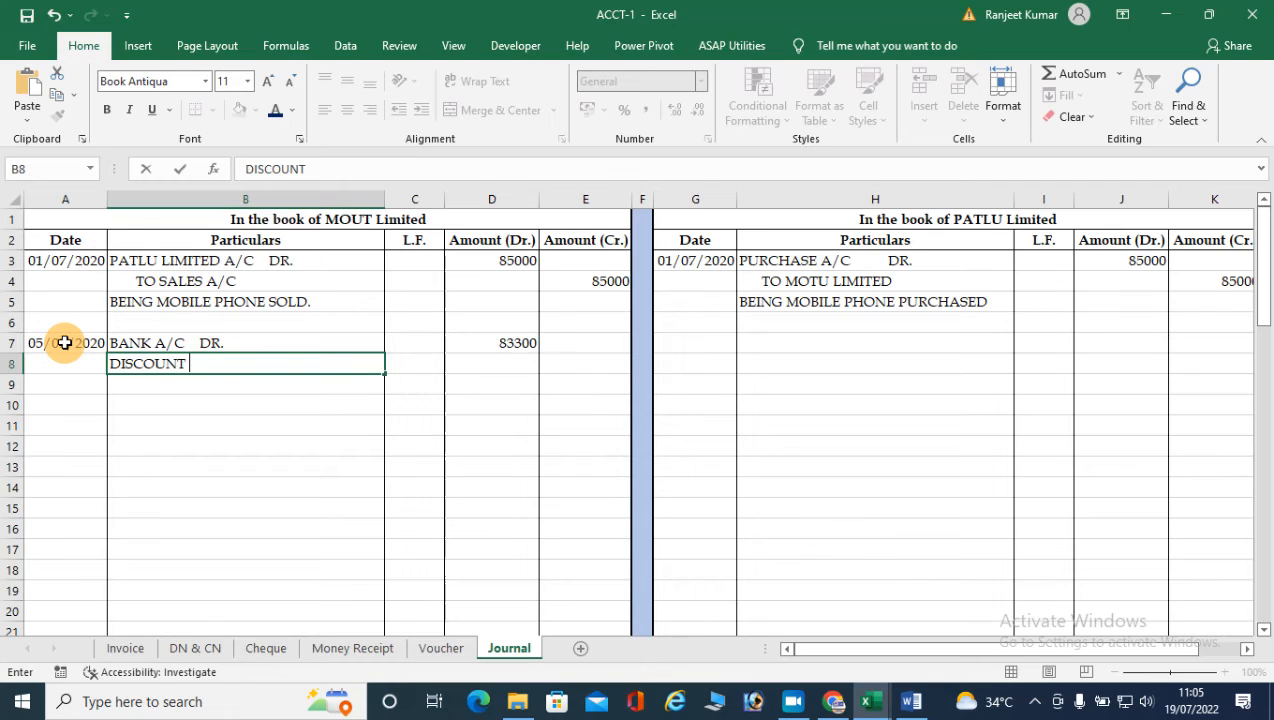
{"action": "key", "text": "BackSpace"}
{"action": "key", "text": "BackSpace"}
{"action": "type", "text": "/C    DR."}
{"action": "key", "text": "Tab"}
{"action": "key", "text": "Tab"}
{"action": "type", "text": "17000"}
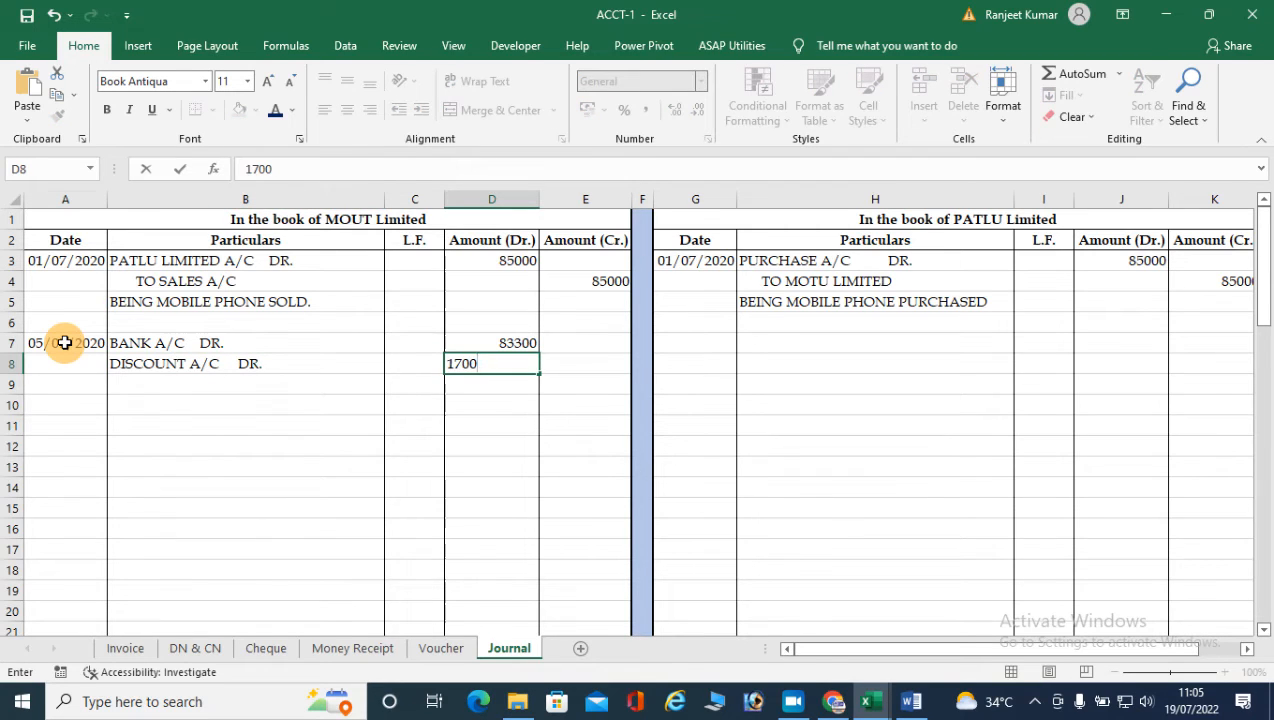
{"action": "key", "text": "Return"}
Step: Record the indented credit line TO PATLU LIMITED in row 9 of MOTU's journal with a credit amount of 85000
{"action": "key", "text": "Tab"}
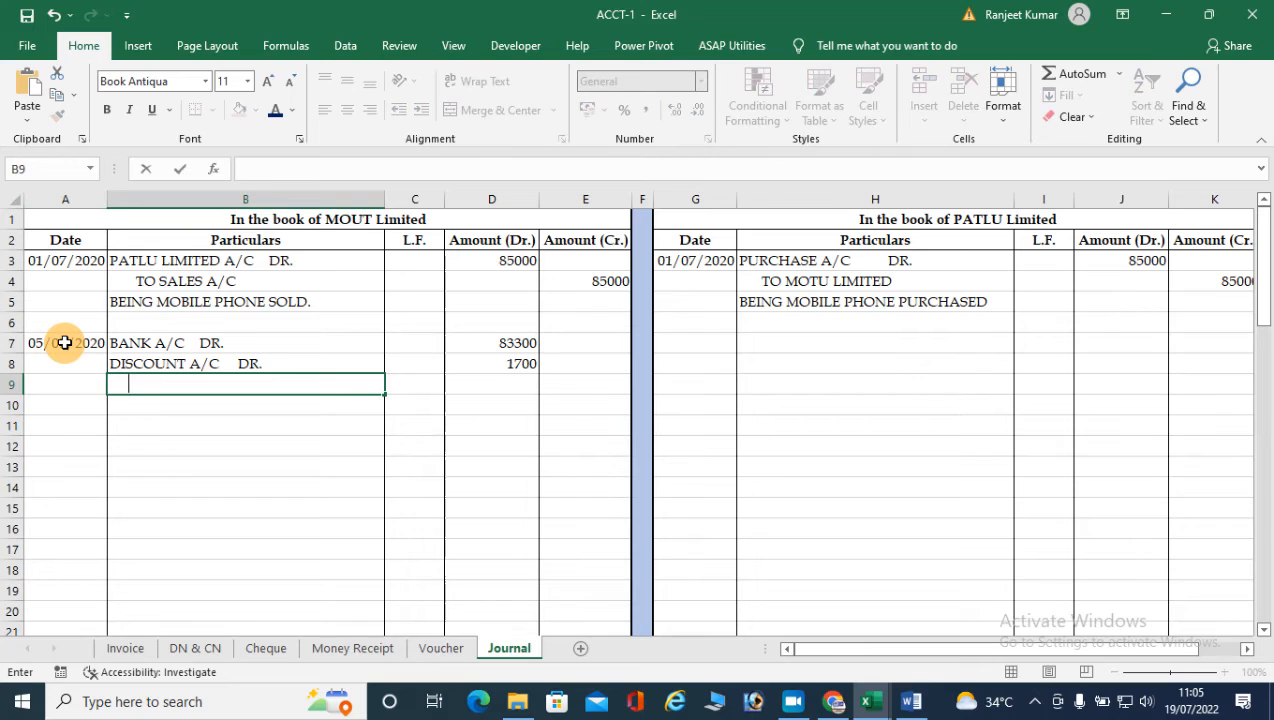
{"action": "type", "text": "tO"}
{"action": "key", "text": "BackSpace"}
{"action": "key", "text": "BackSpace"}
{"action": "type", "text": "TO PATU"}
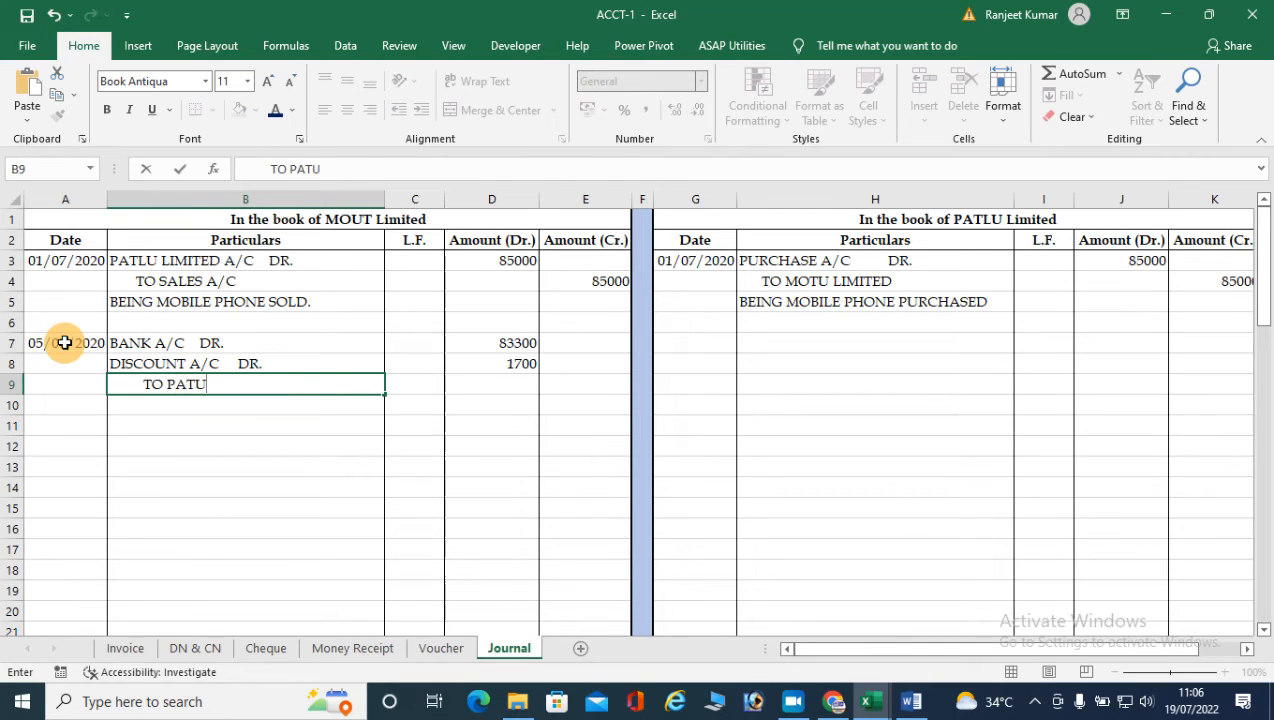
{"action": "type", "text": "U"}
{"action": "key", "text": "BackSpace"}
{"action": "type", "text": "LU LIMITED"}
{"action": "key", "text": "Tab"}
{"action": "key", "text": "Tab"}
{"action": "key", "text": "Tab"}
{"action": "type", "text": "85000"}
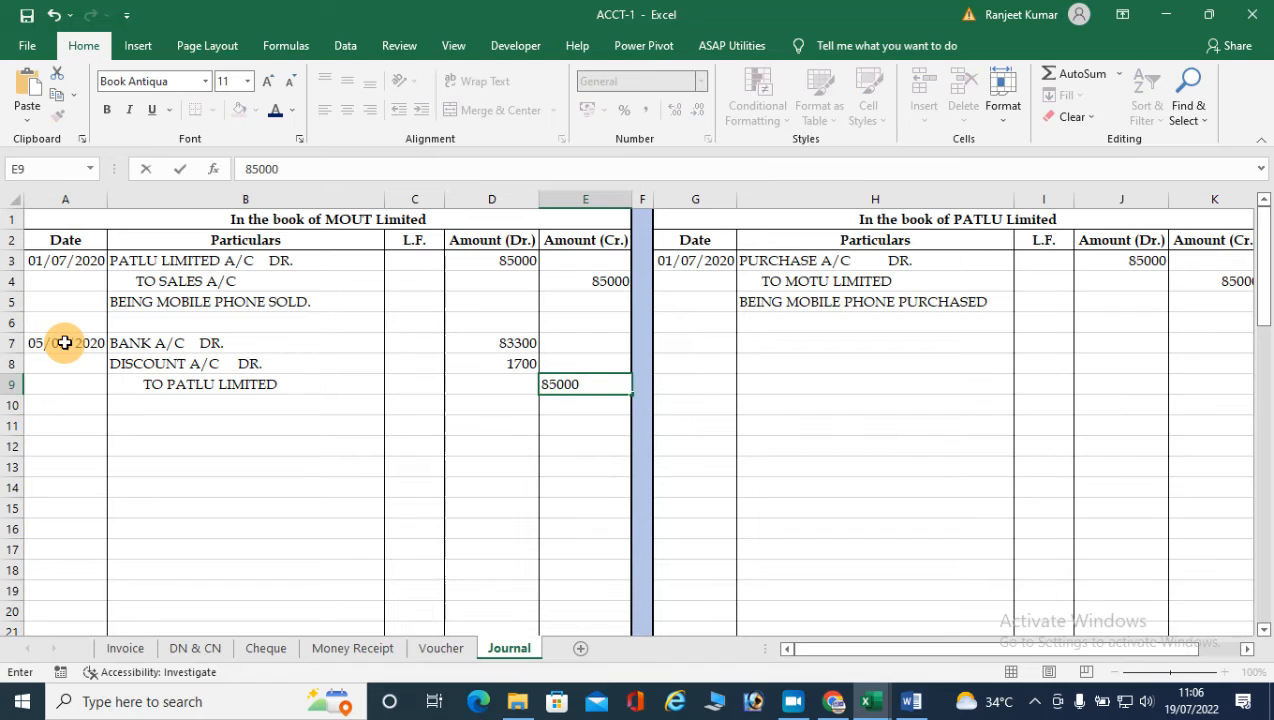
Step: Begin the narration in cell B10 of MOTU's journal with the words BEING BILL PAID
{"action": "key", "text": "Return"}
{"action": "key", "text": "Right"}
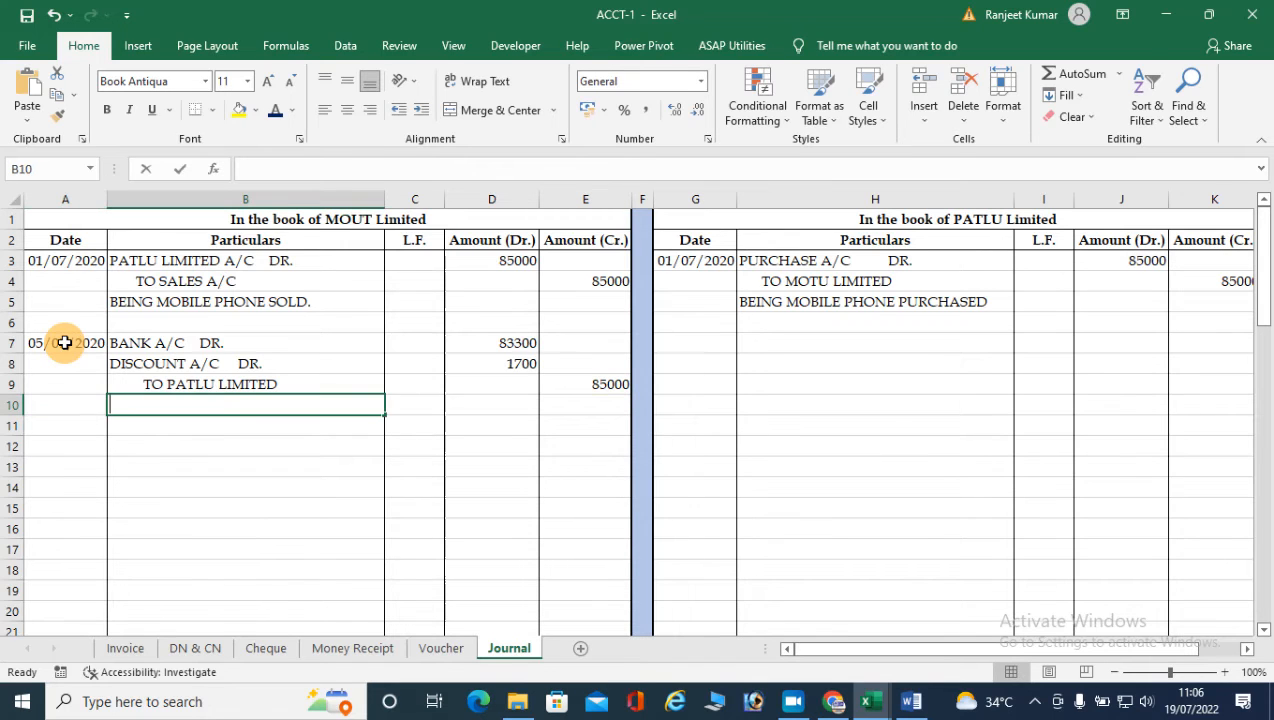
{"action": "type", "text": "BEING"}
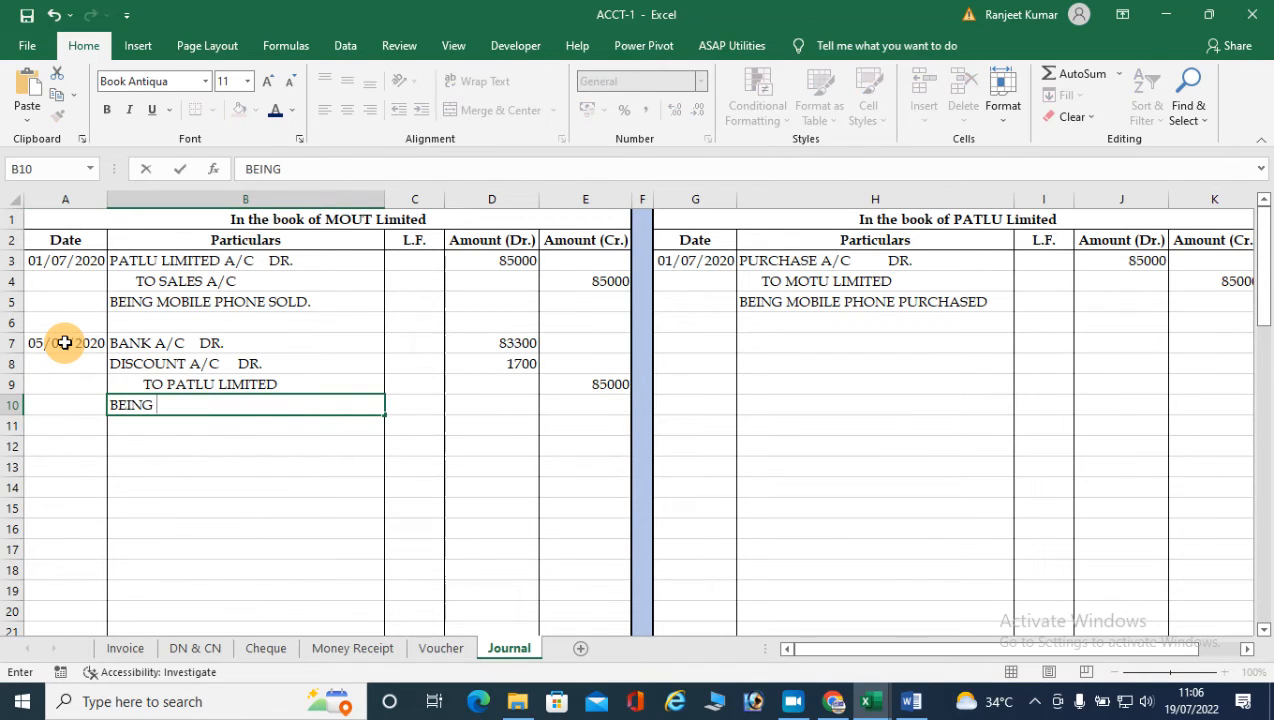
{"action": "type", "text": " BILL ADJUSTED"}
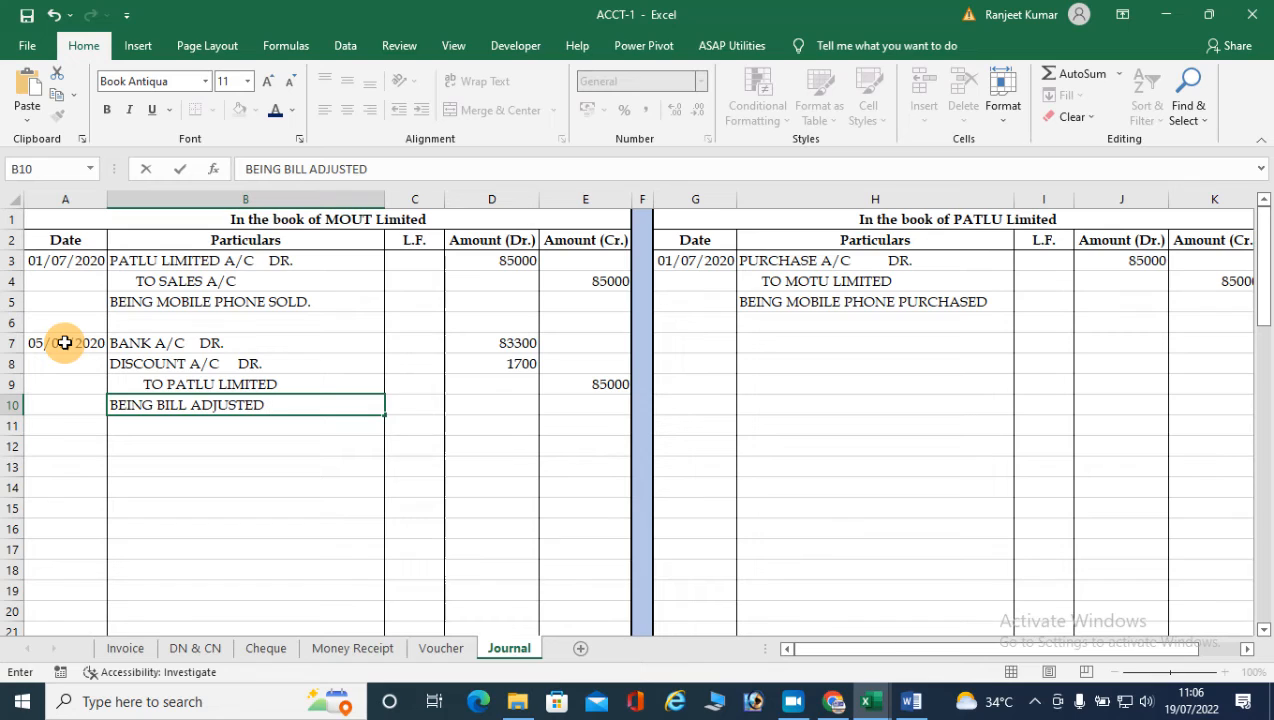
{"action": "key", "text": "BackSpace"}
{"action": "key", "text": "BackSpace"}
{"action": "key", "text": "BackSpace"}
{"action": "key", "text": "BackSpace"}
{"action": "key", "text": "BackSpace"}
{"action": "key", "text": "BackSpace"}
{"action": "key", "text": "BackSpace"}
{"action": "key", "text": "BackSpace"}
{"action": "key", "text": "BackSpace"}
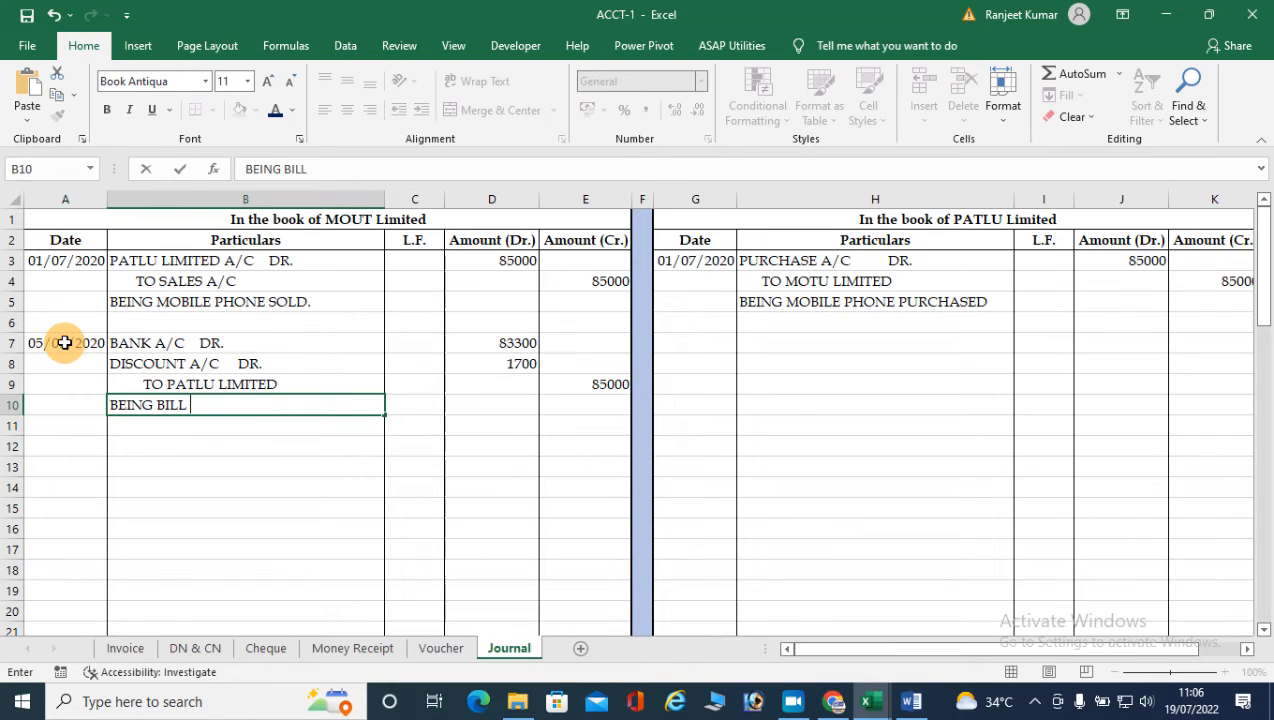
{"action": "type", "text": "PAID"}
Step: Recheck the discount terms in Word and complete the B10 narration with AFTER ADJUSTING 2% CASH DISCOUNT
{"action": "left_click", "coordinate": [911, 699]}
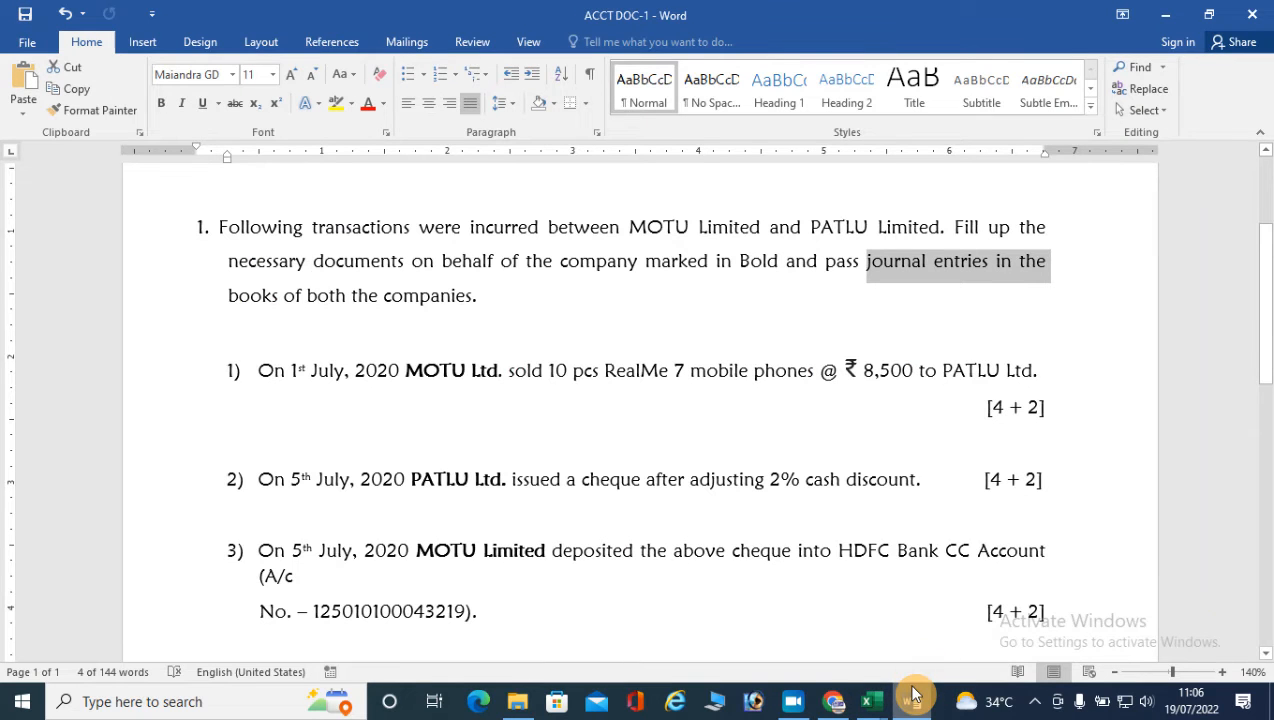
{"action": "left_click", "coordinate": [912, 692]}
{"action": "type", "text": "AFTER AD"}
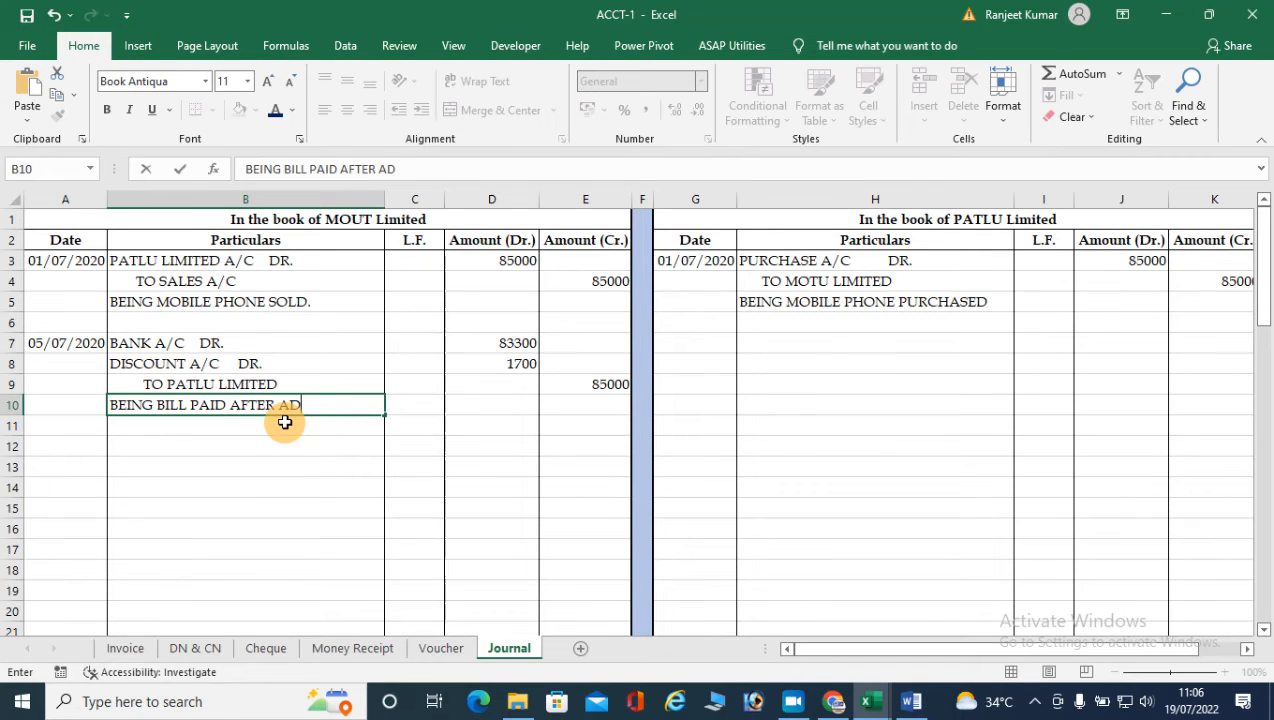
{"action": "type", "text": "JUSTING "}
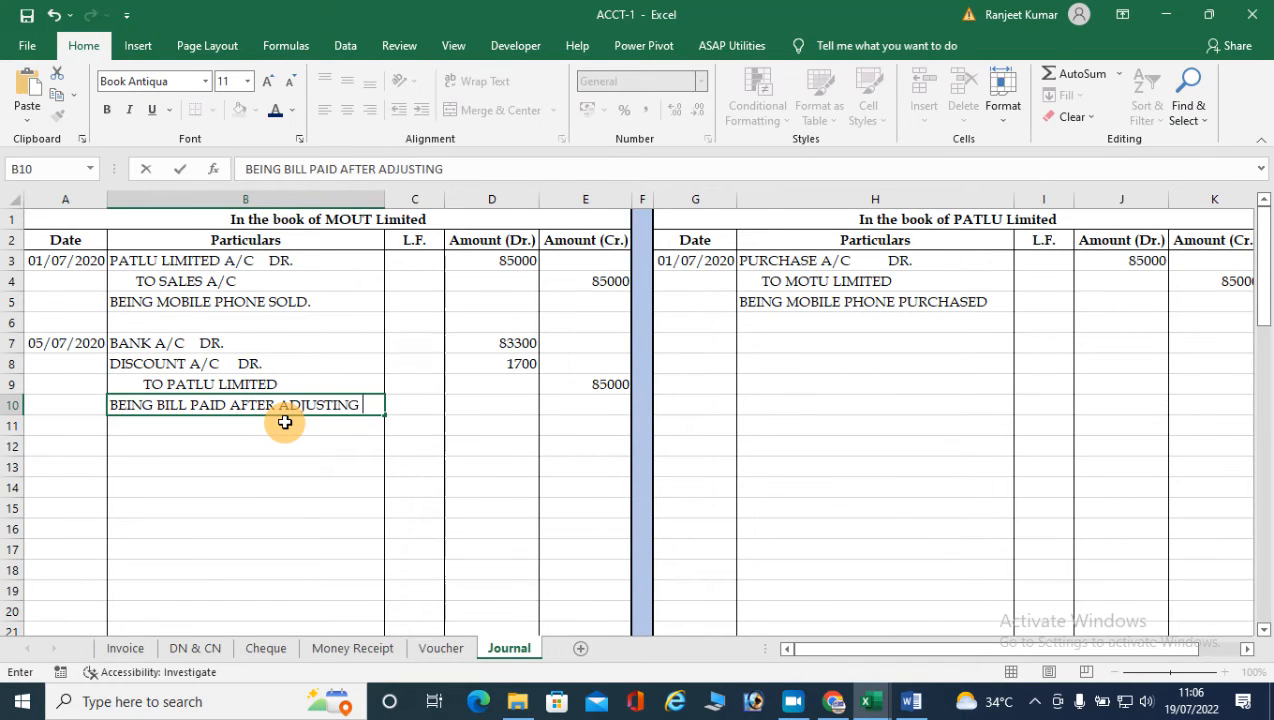
{"action": "type", "text": "2% CASH DISCOUTN"}
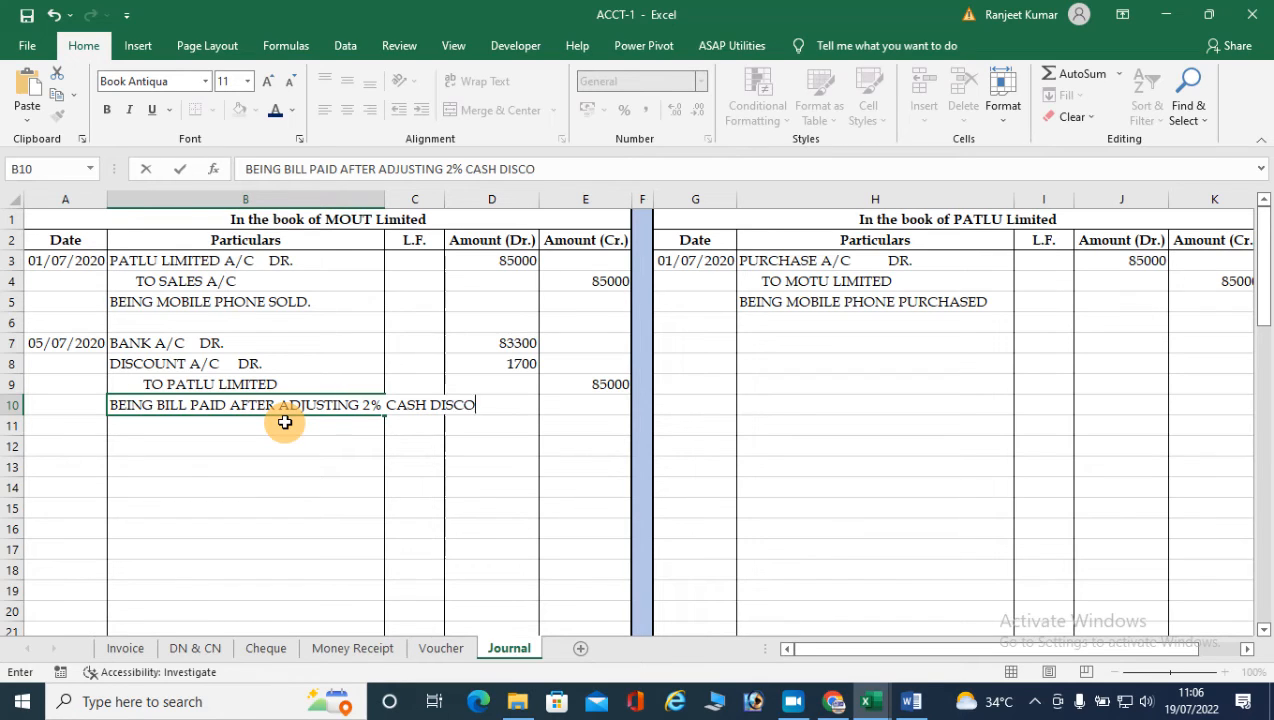
{"action": "key", "text": "BackSpace"}
{"action": "key", "text": "BackSpace"}
{"action": "type", "text": "NT"}
{"action": "key", "text": "Return"}
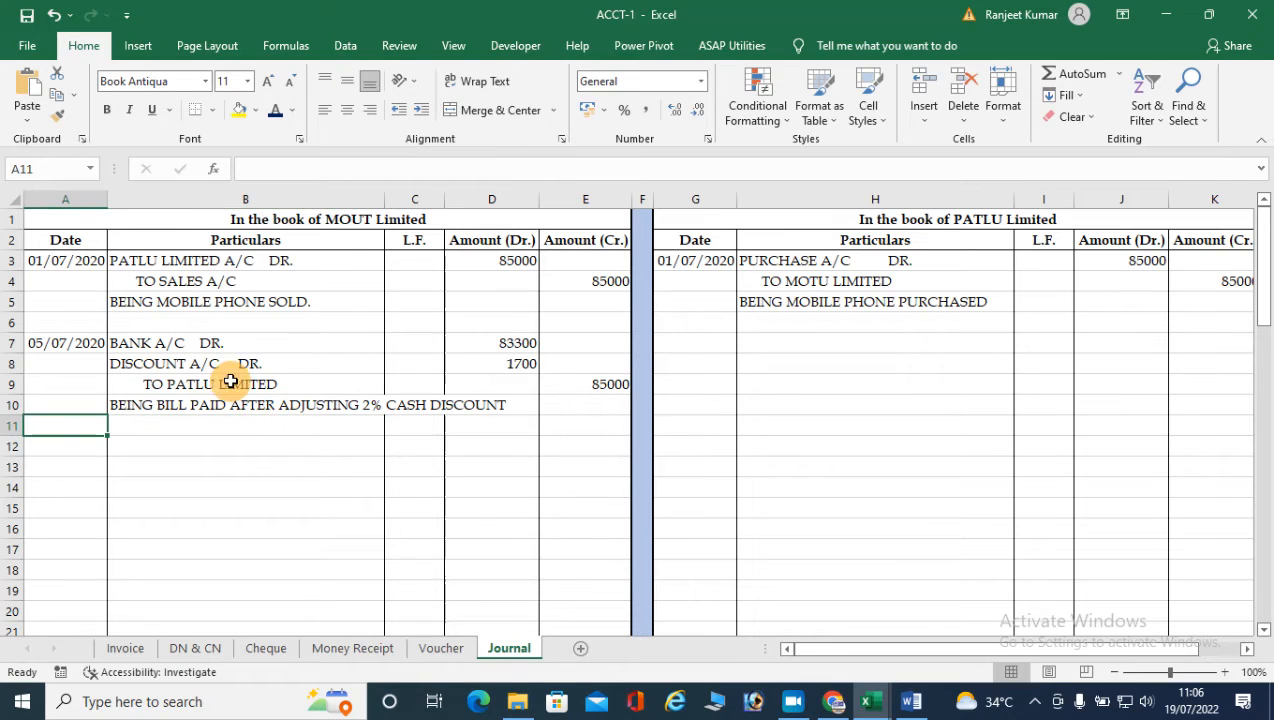
Step: Enter the date 5-7-2020 in cell G7 of PATLU's book
{"action": "left_click", "coordinate": [708, 340]}
{"action": "type", "text": "5-7-2020"}
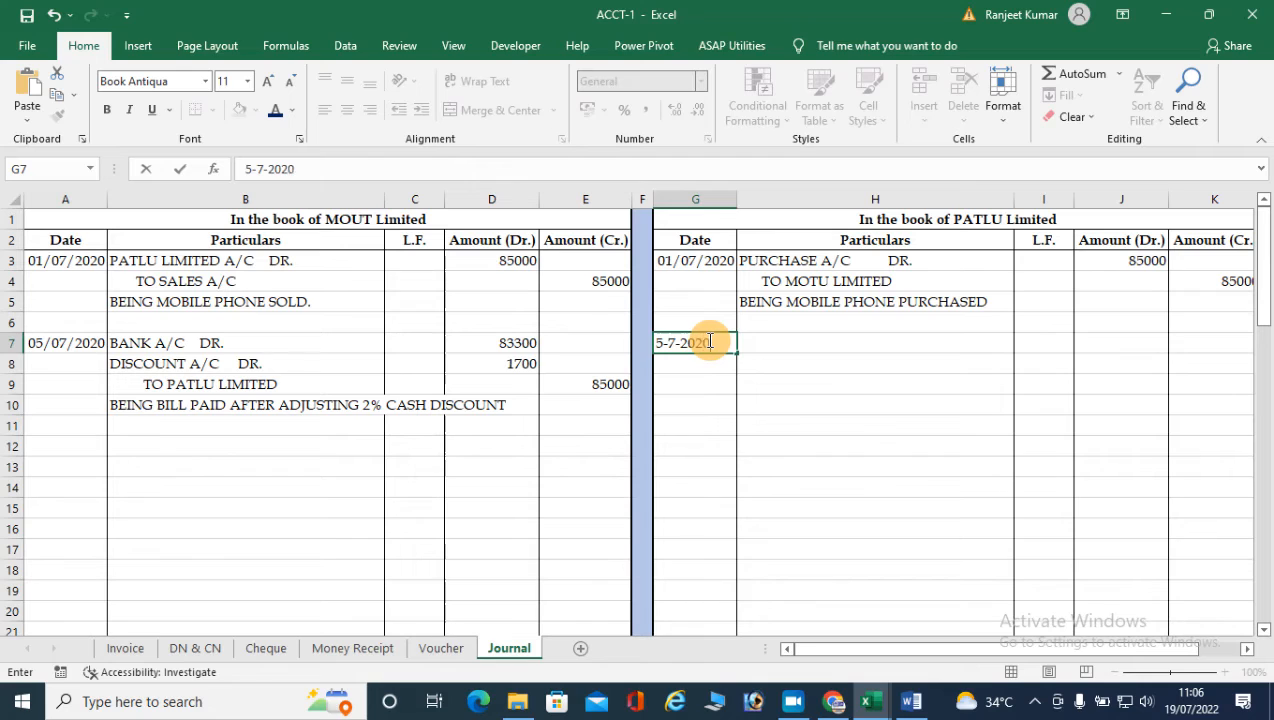
{"action": "key", "text": "Tab"}
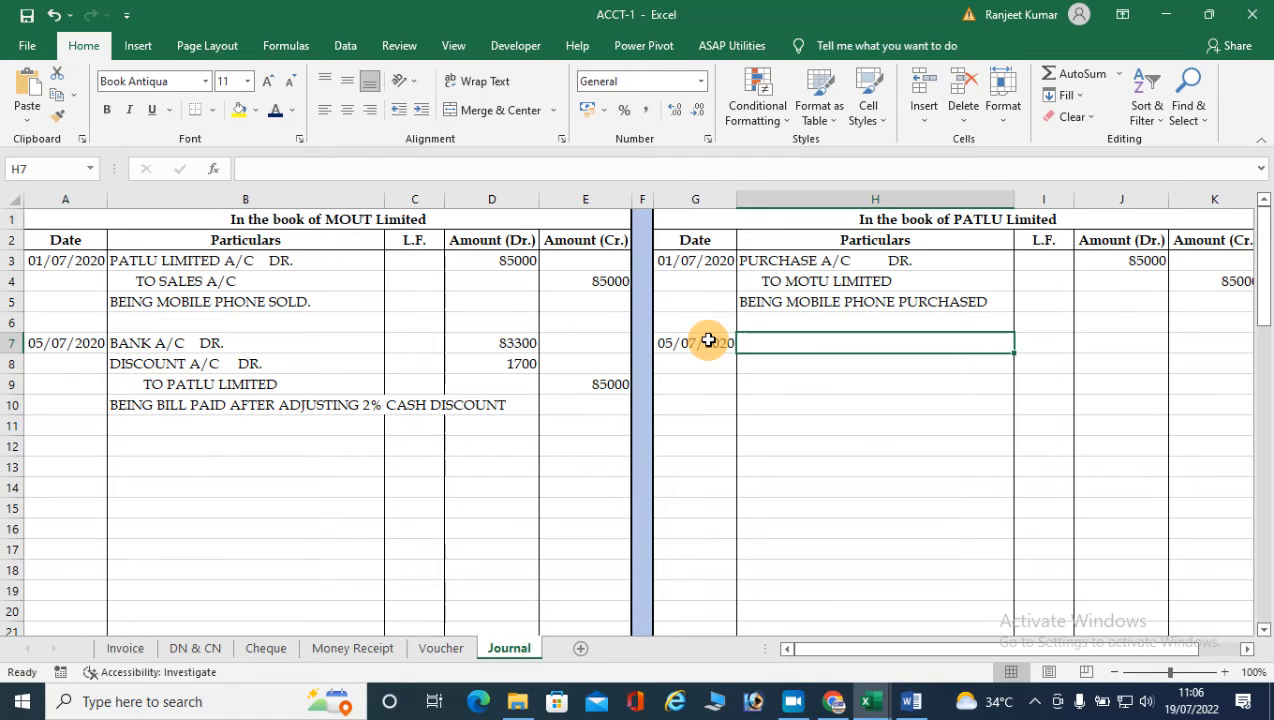
Step: Record the debit line MOTU LIMITED A/C DR in row 7 of PATLU's journal with a debit amount of 85000
{"action": "type", "text": "MO"}
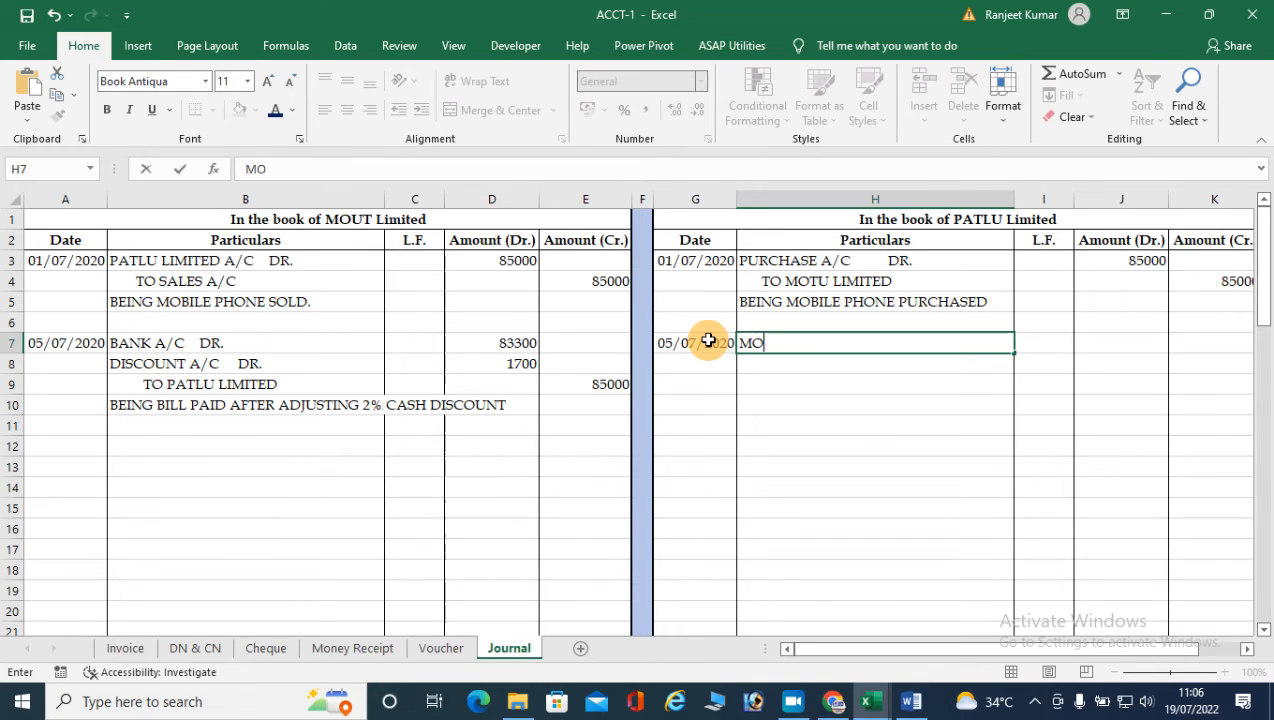
{"action": "type", "text": "TU LIMITED A/C"}
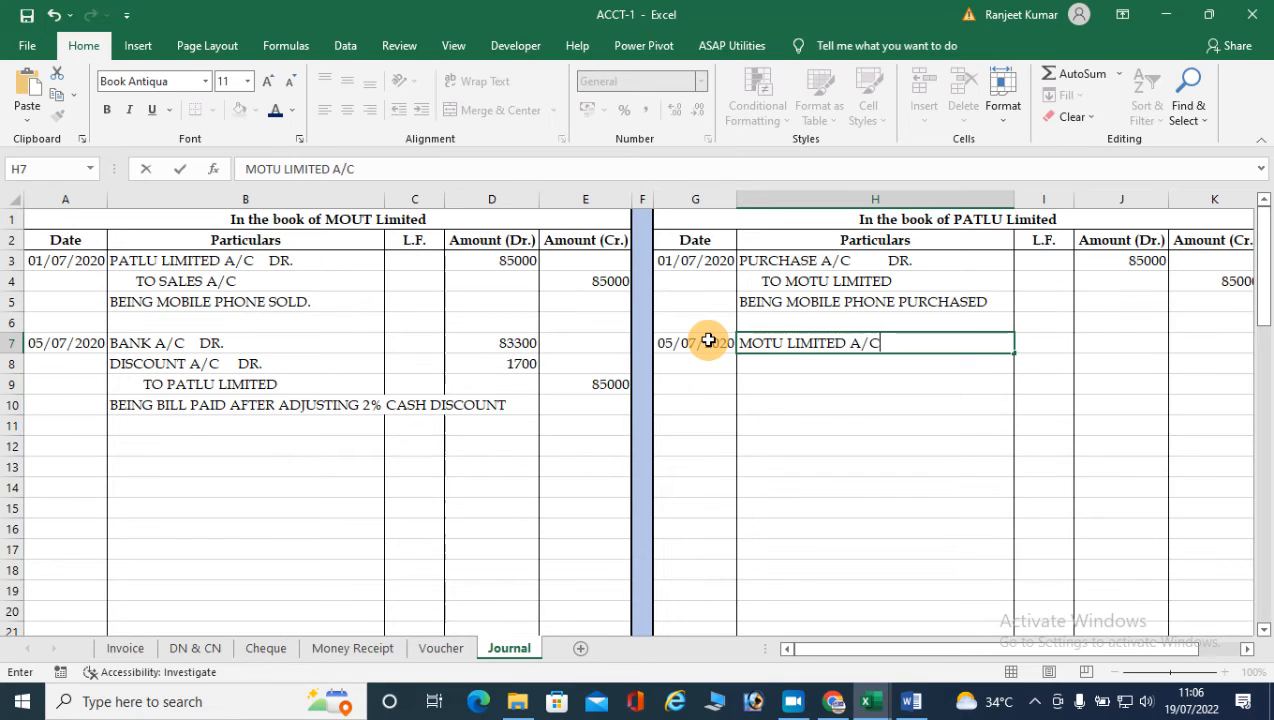
{"action": "type", "text": "    DR"}
{"action": "key", "text": "Return"}
{"action": "key", "text": "Up"}
{"action": "key", "text": "Right"}
{"action": "key", "text": "Right"}
{"action": "type", "text": "85000"}
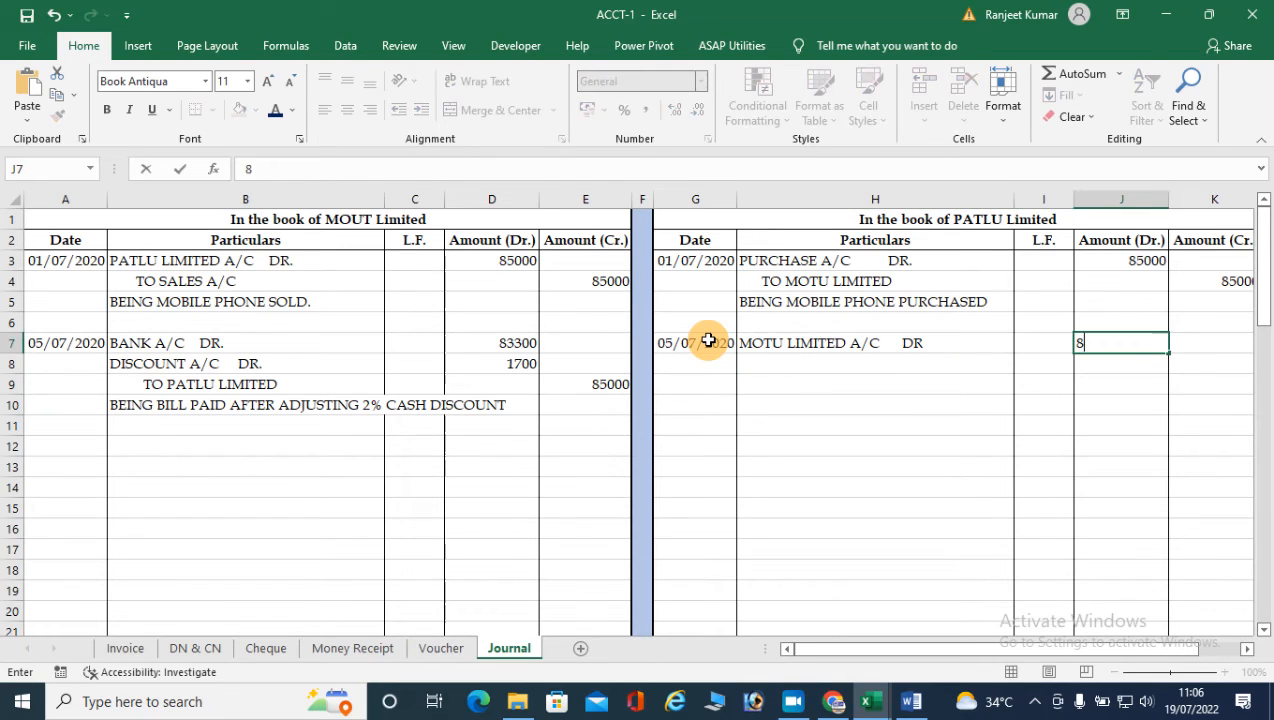
{"action": "key", "text": "Return"}
{"action": "key", "text": "Left"}
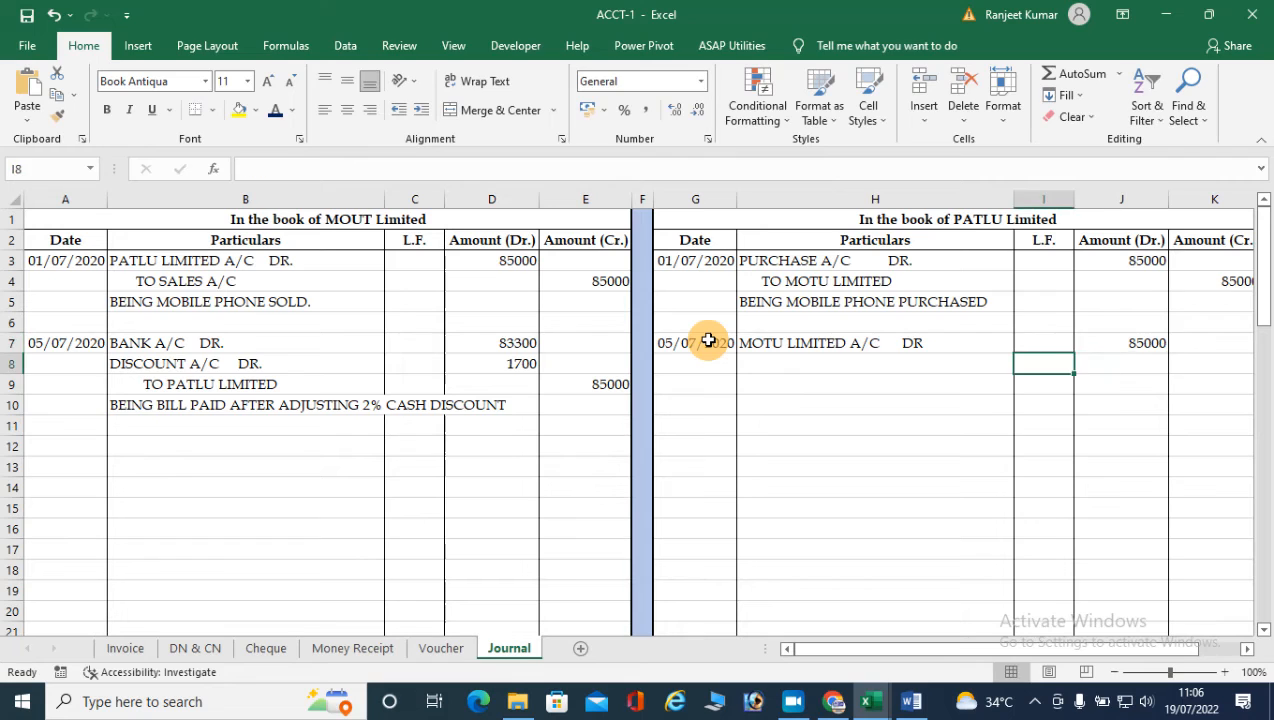
{"action": "key", "text": "Left"}
{"action": "type", "text": "BANK A/C"}
{"action": "key", "text": "Tab"}
{"action": "key", "text": "Left"}
{"action": "key", "text": "Left"}
{"action": "key", "text": "Right"}
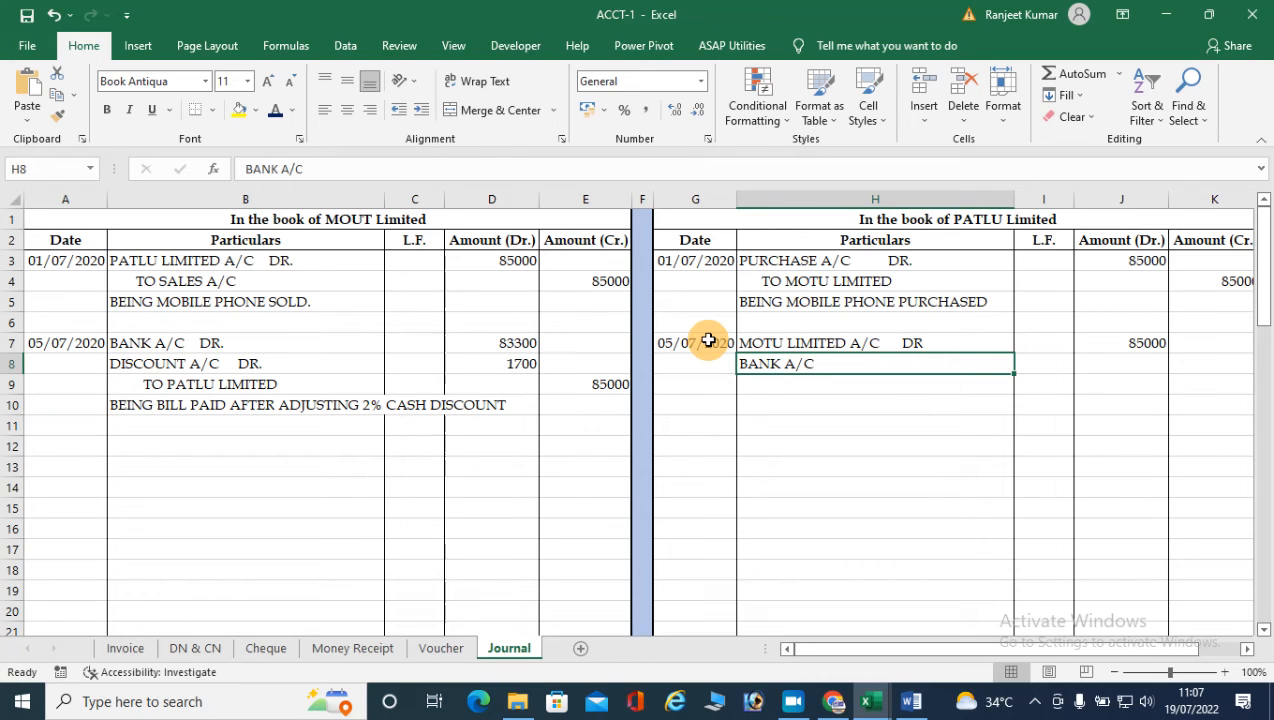
{"action": "key", "text": "BackSpace"}
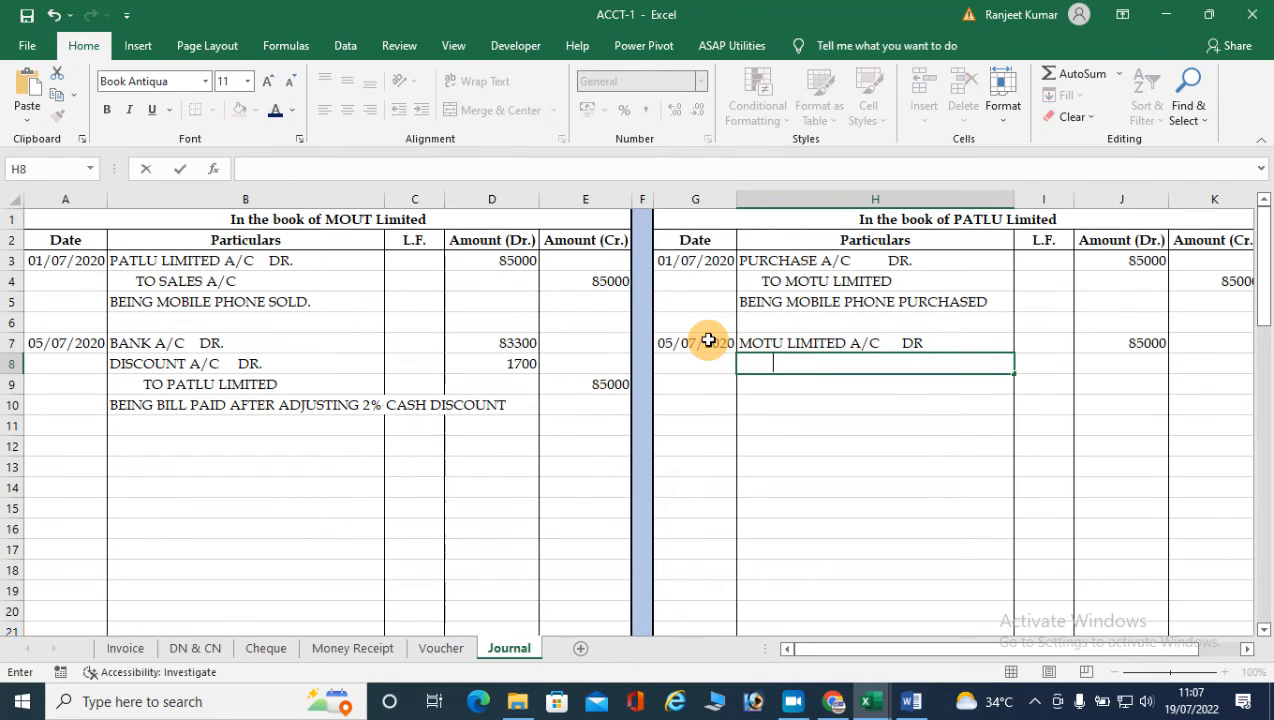
Step: Record the indented credit line TO BANK A/C in row 8 of PATLU's journal with a credit amount of 83300
{"action": "type", "text": "TO BANK A/C"}
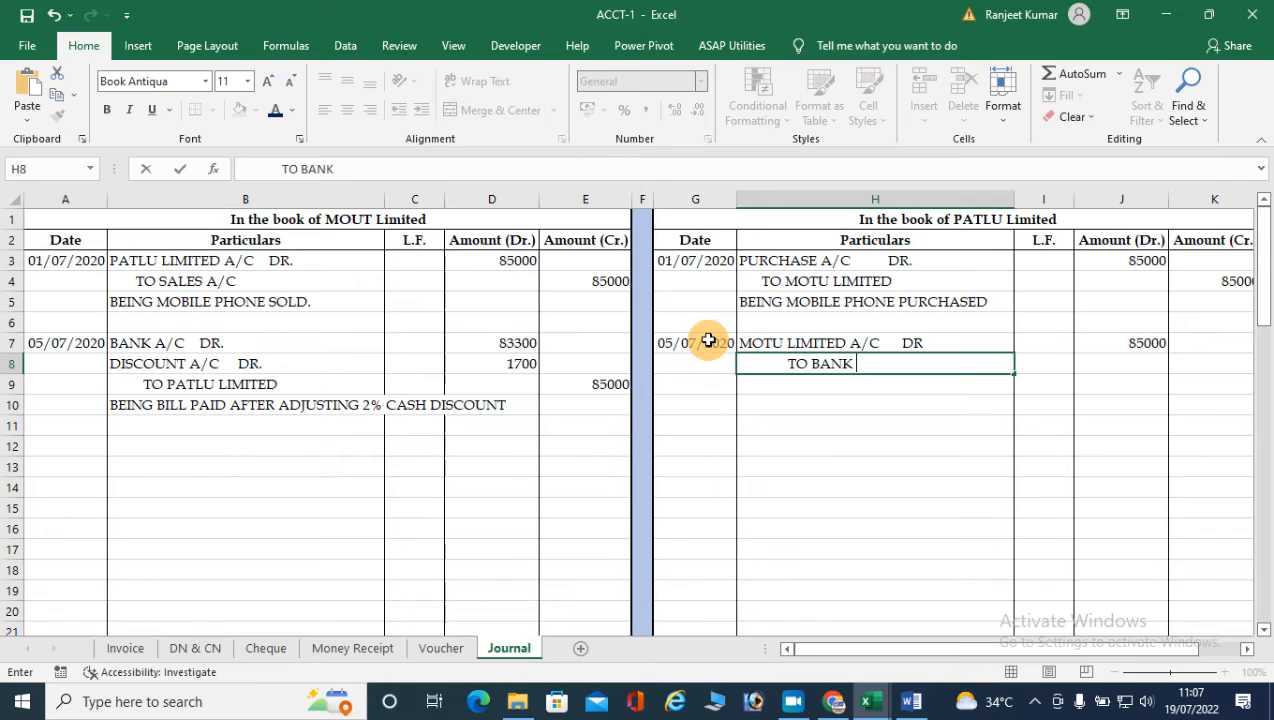
{"action": "key", "text": "Right"}
{"action": "key", "text": "Right"}
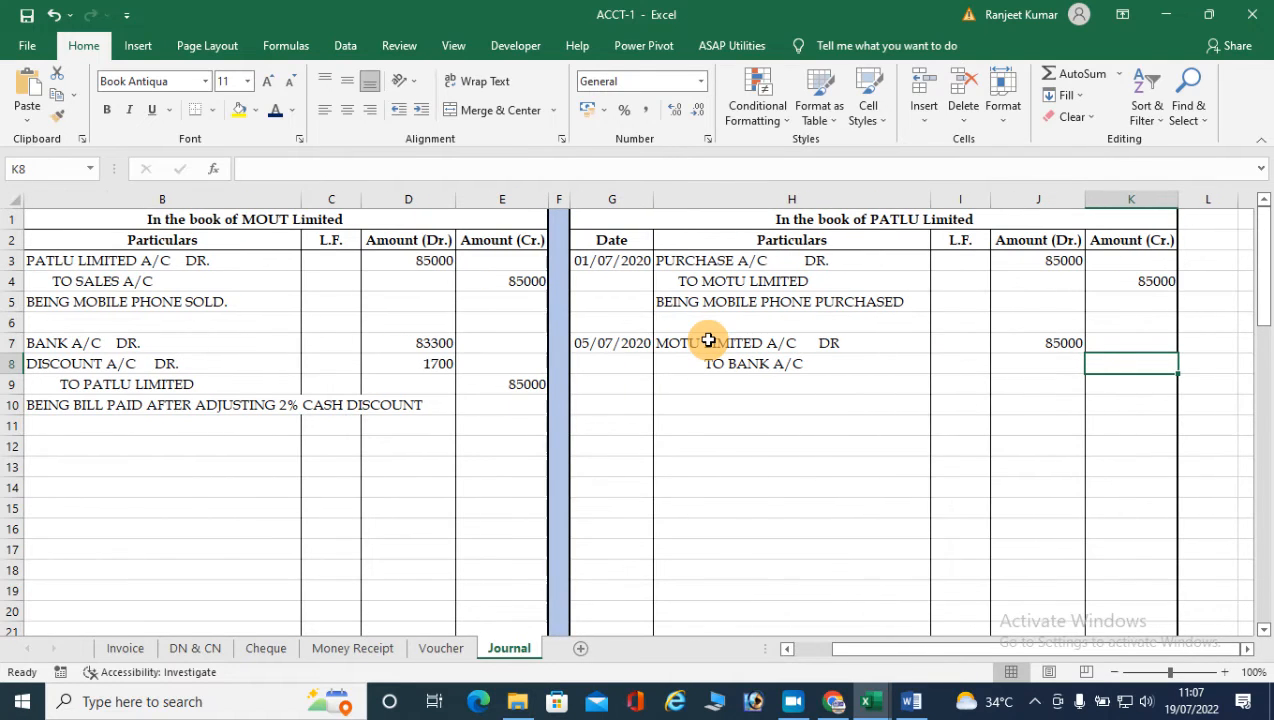
{"action": "type", "text": "83300"}
{"action": "key", "text": "Return"}
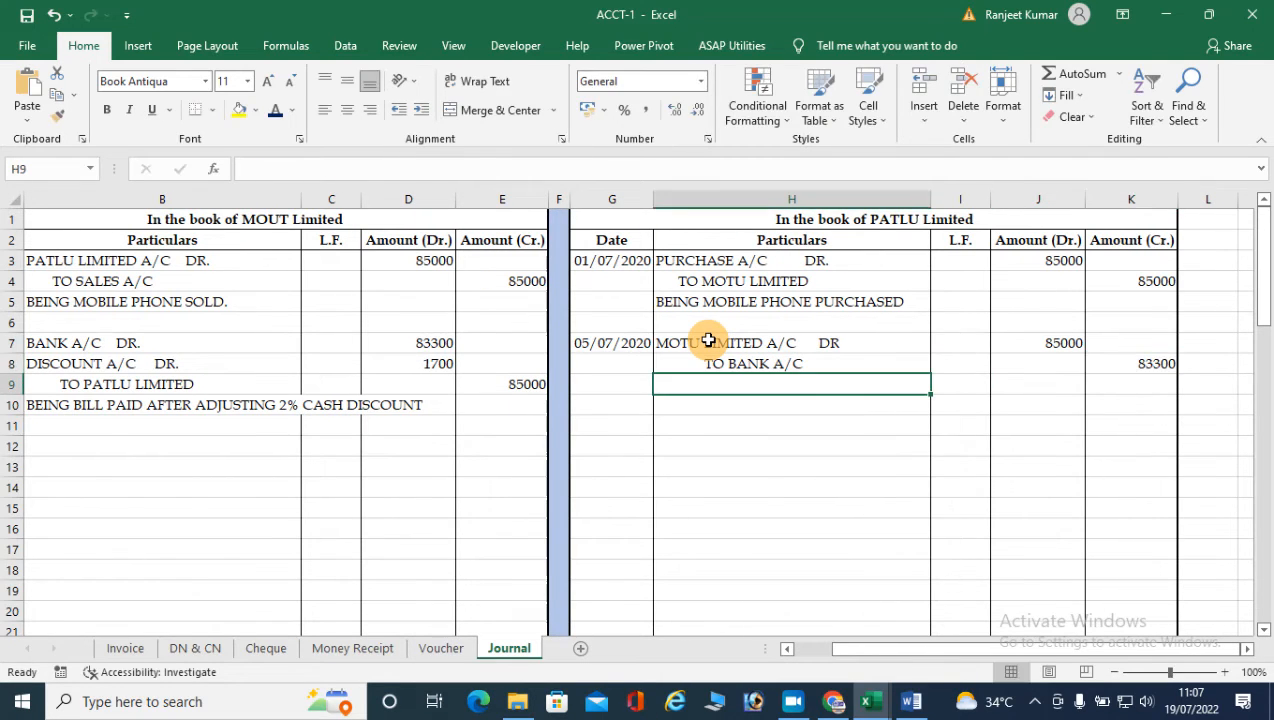
Step: Record the indented credit line TO DISCOUNT A/C in row 9 of PATLU's journal with a credit amount of 1700
{"action": "type", "text": "t"}
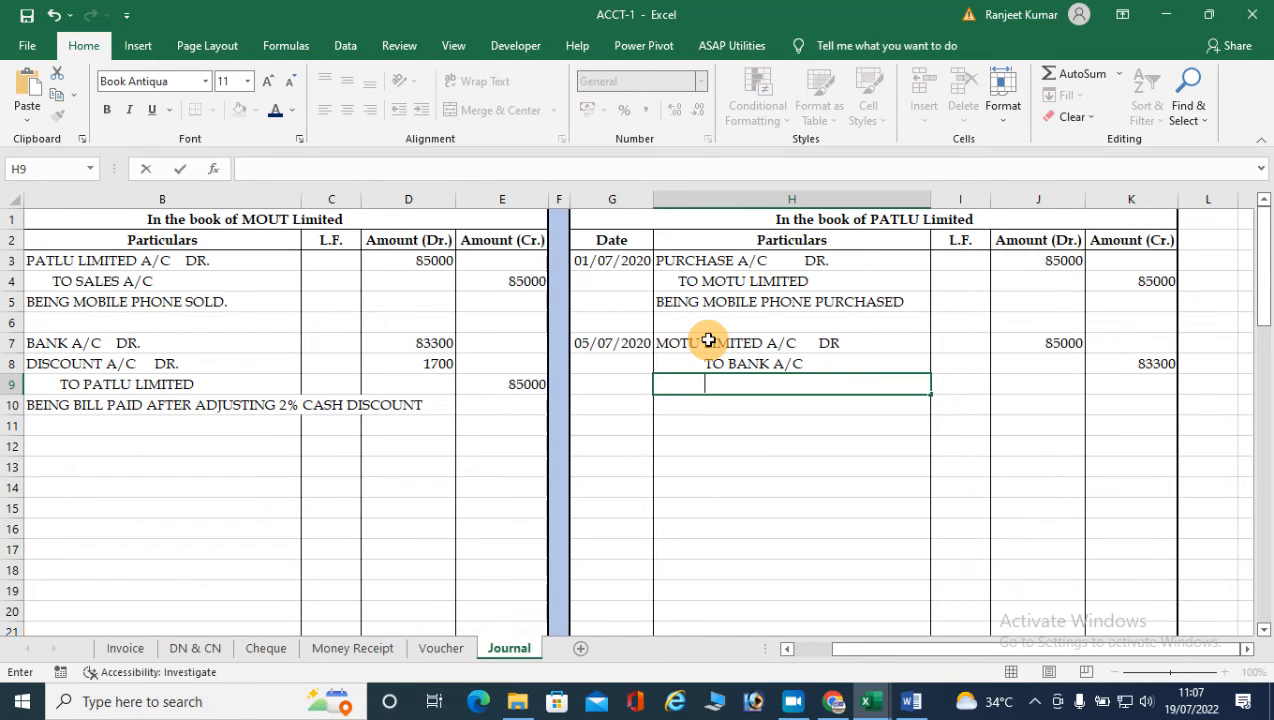
{"action": "type", "text": "O"}
{"action": "key", "text": "BackSpace"}
{"action": "key", "text": "BackSpace"}
{"action": "type", "text": "TO DISC"}
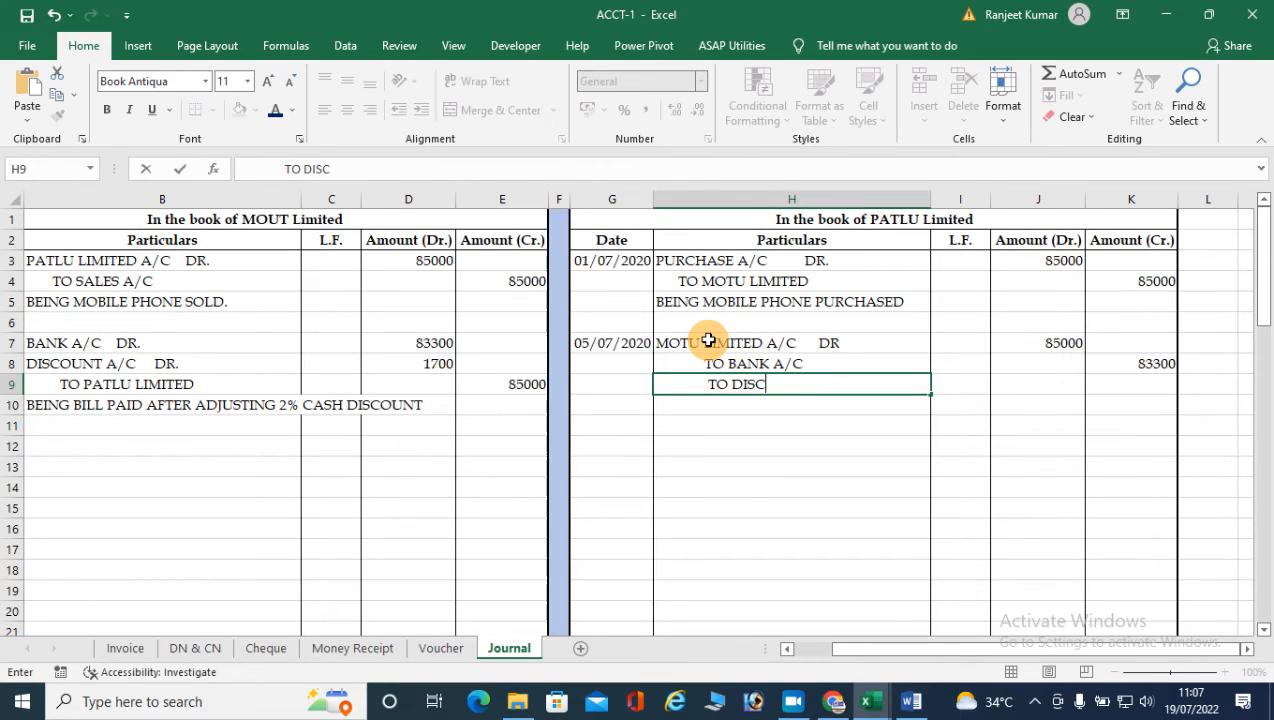
{"action": "type", "text": "OUNT A"}
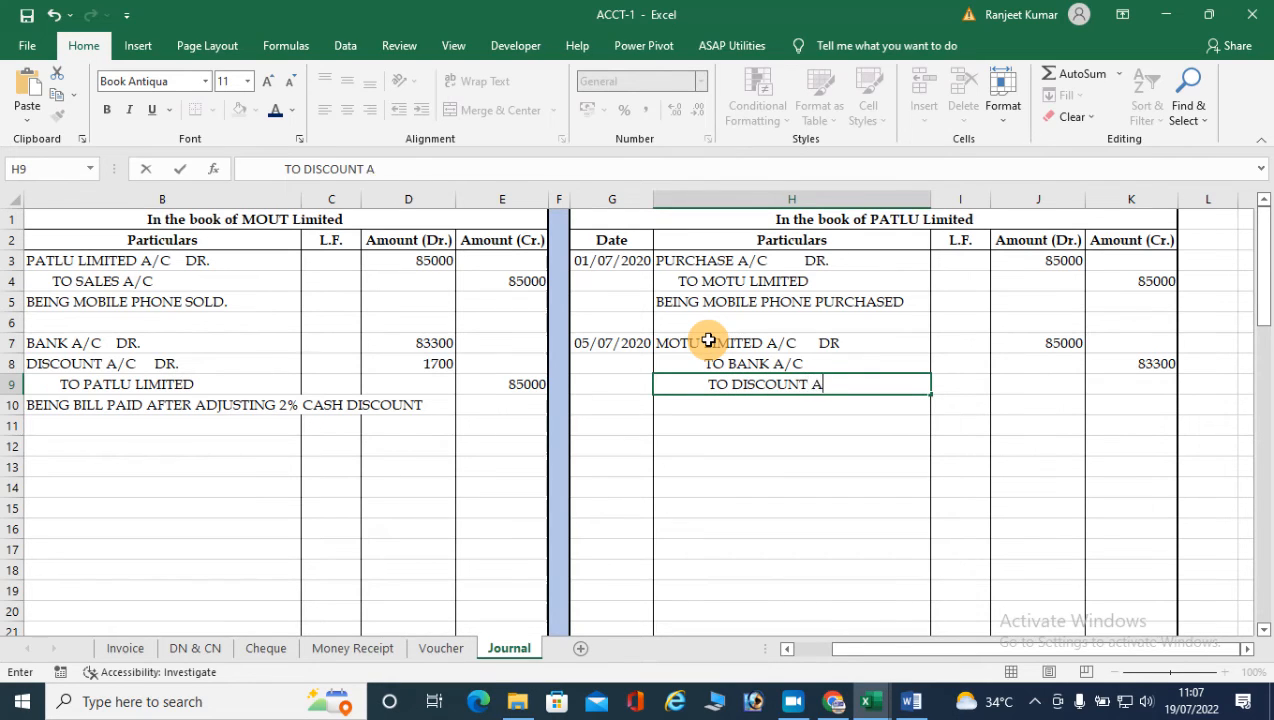
{"action": "key", "text": "Tab"}
{"action": "key", "text": "Tab"}
{"action": "key", "text": "Tab"}
{"action": "type", "text": "1700"}
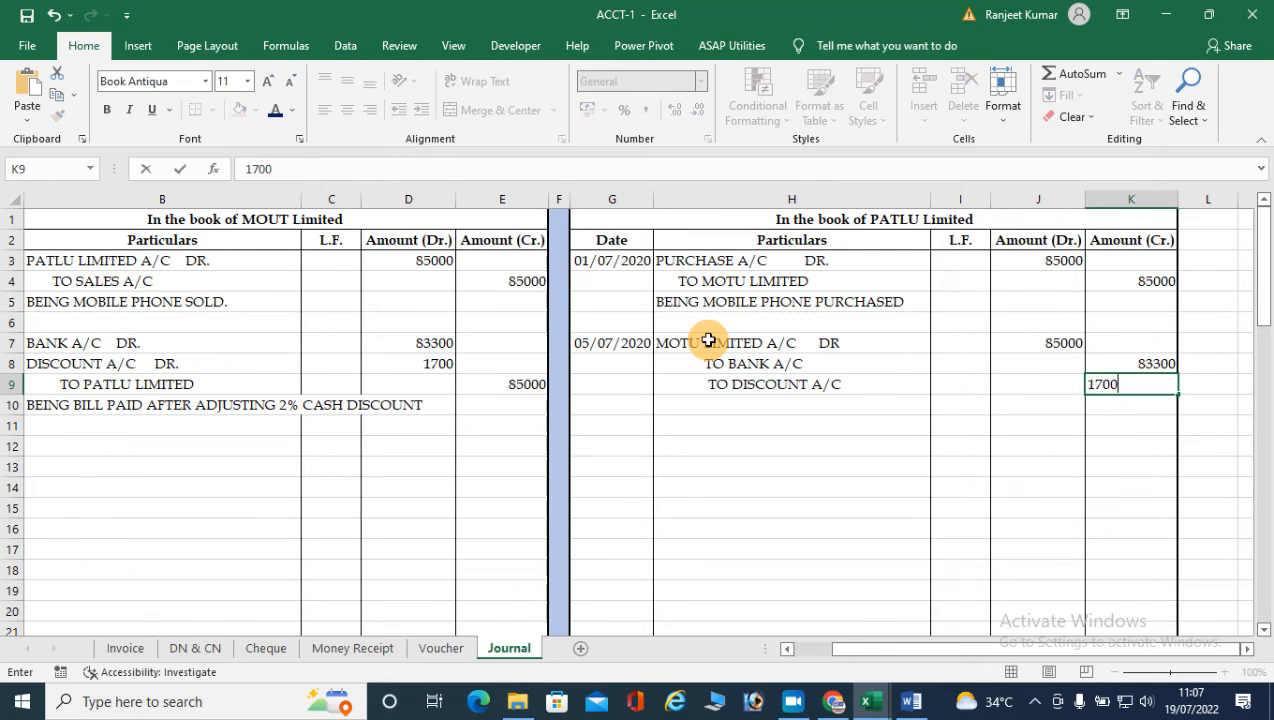
{"action": "key", "text": "Return"}
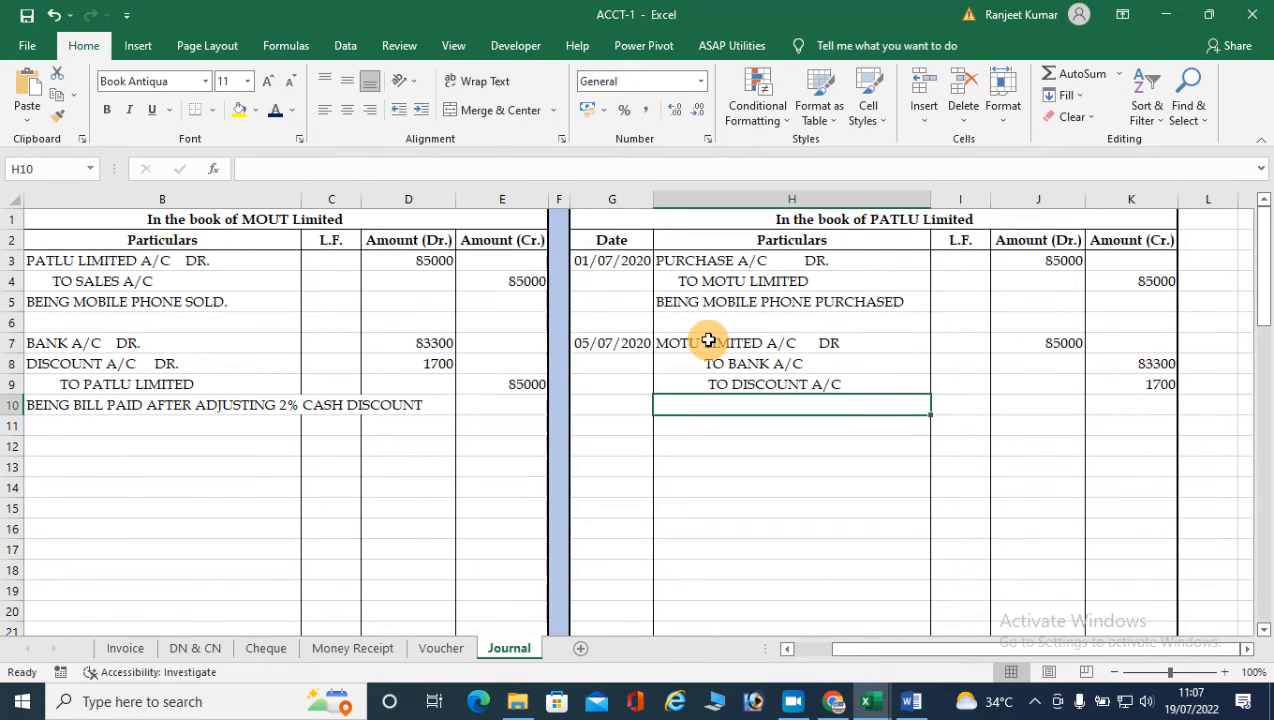
Step: Enter the narration BEING BILL PAID AFTER ADJSUTING CASH DISCOUTN OF 2% in cell H10 of PATLU's journal
{"action": "type", "text": "BEING P"}
{"action": "type", "text": "ILL"}
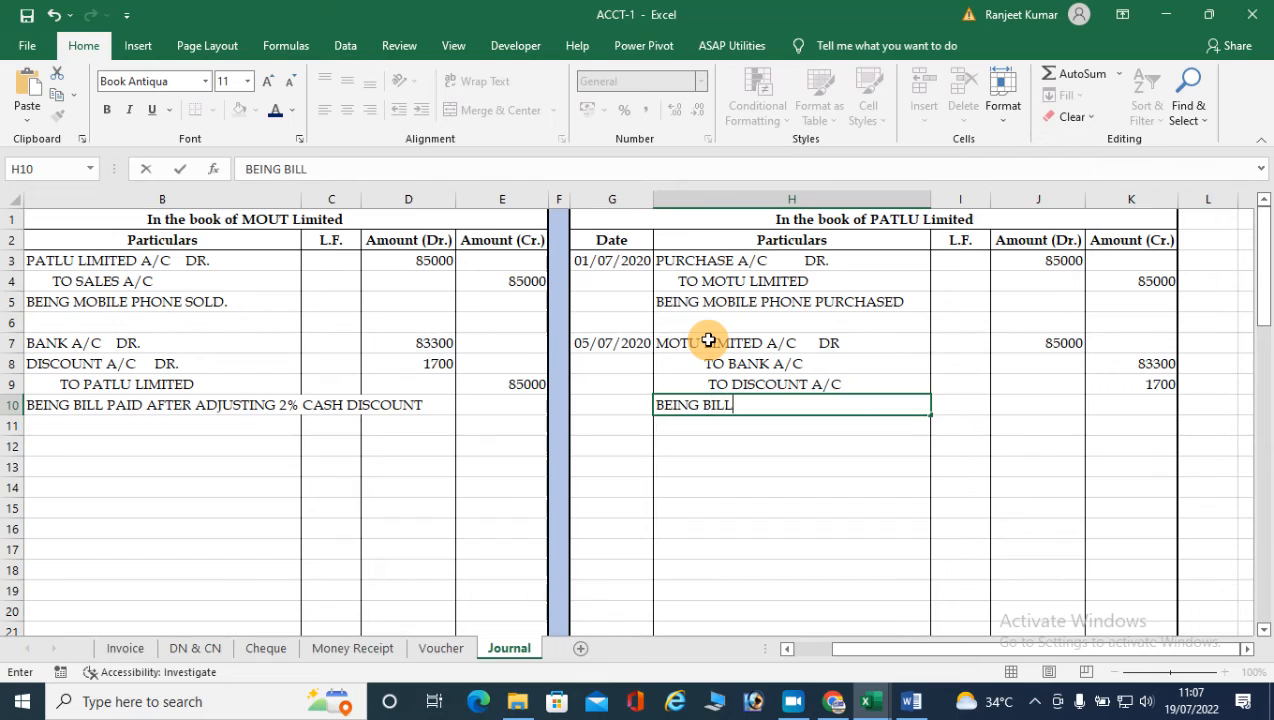
{"action": "type", "text": " PAID AFTE"}
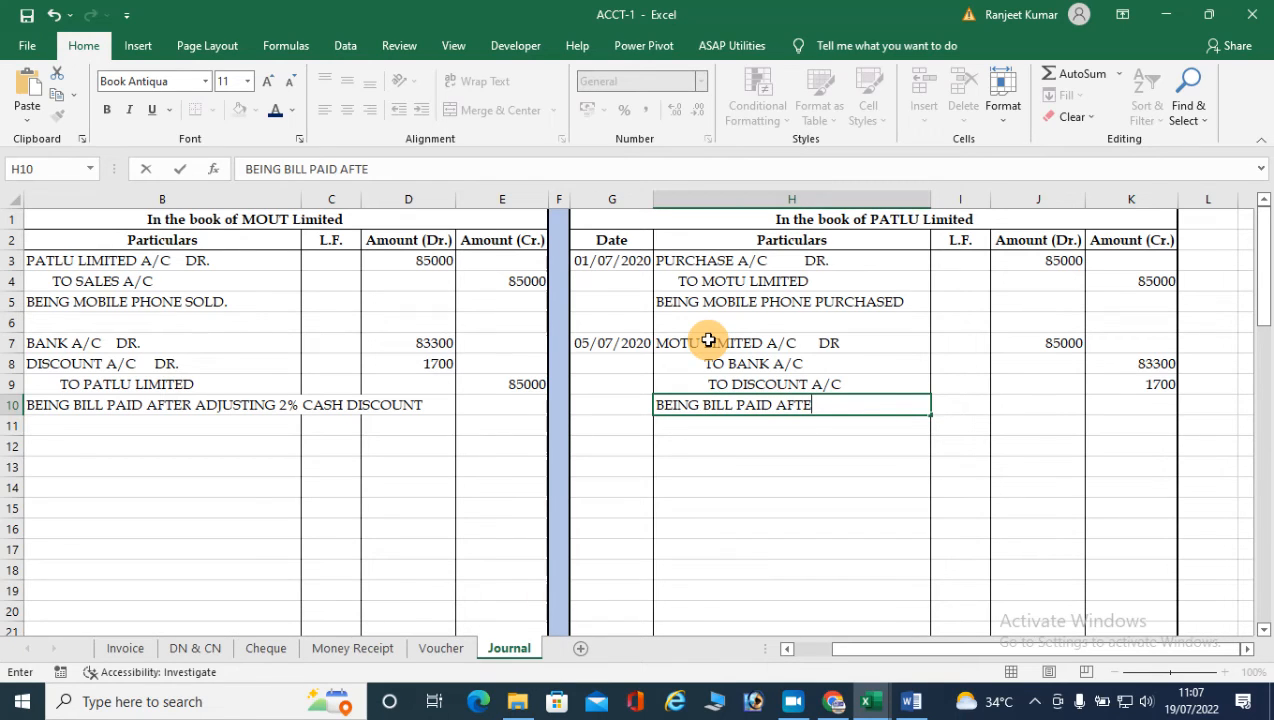
{"action": "key", "text": "BackSpace"}
{"action": "type", "text": "ER ADJSUTING CASH DISCU"}
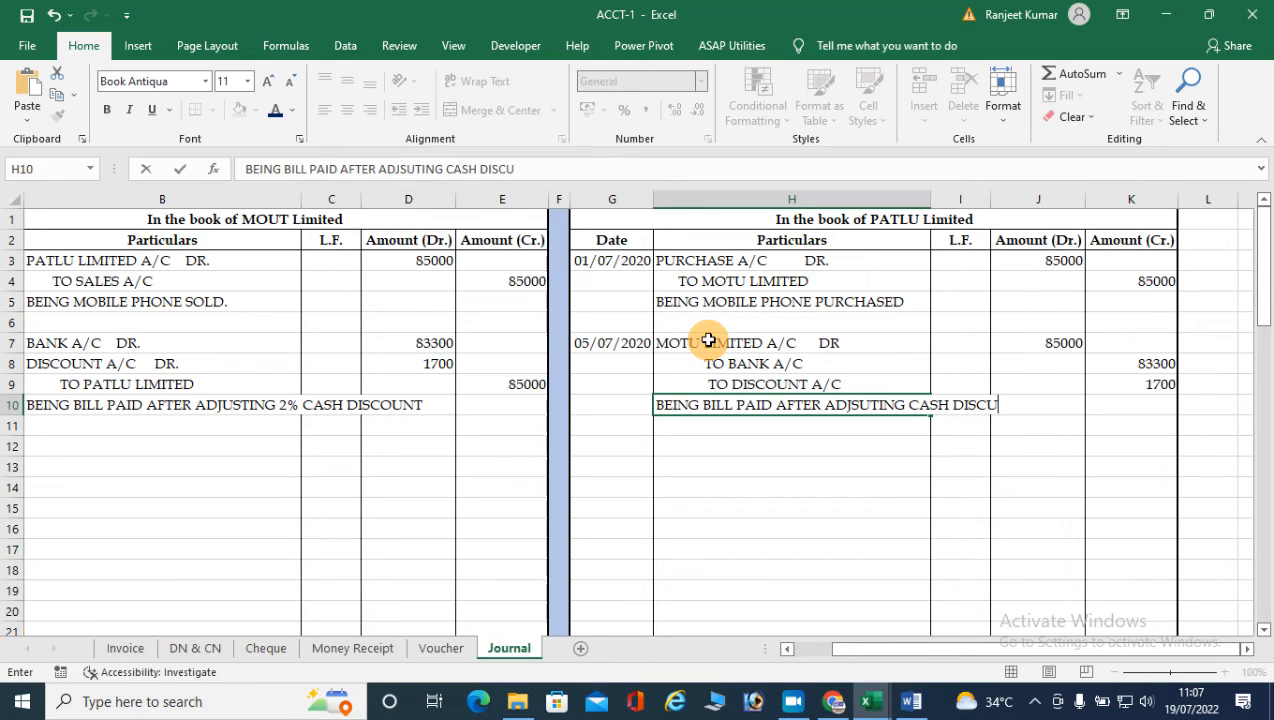
{"action": "type", "text": "UTN OF 2%"}
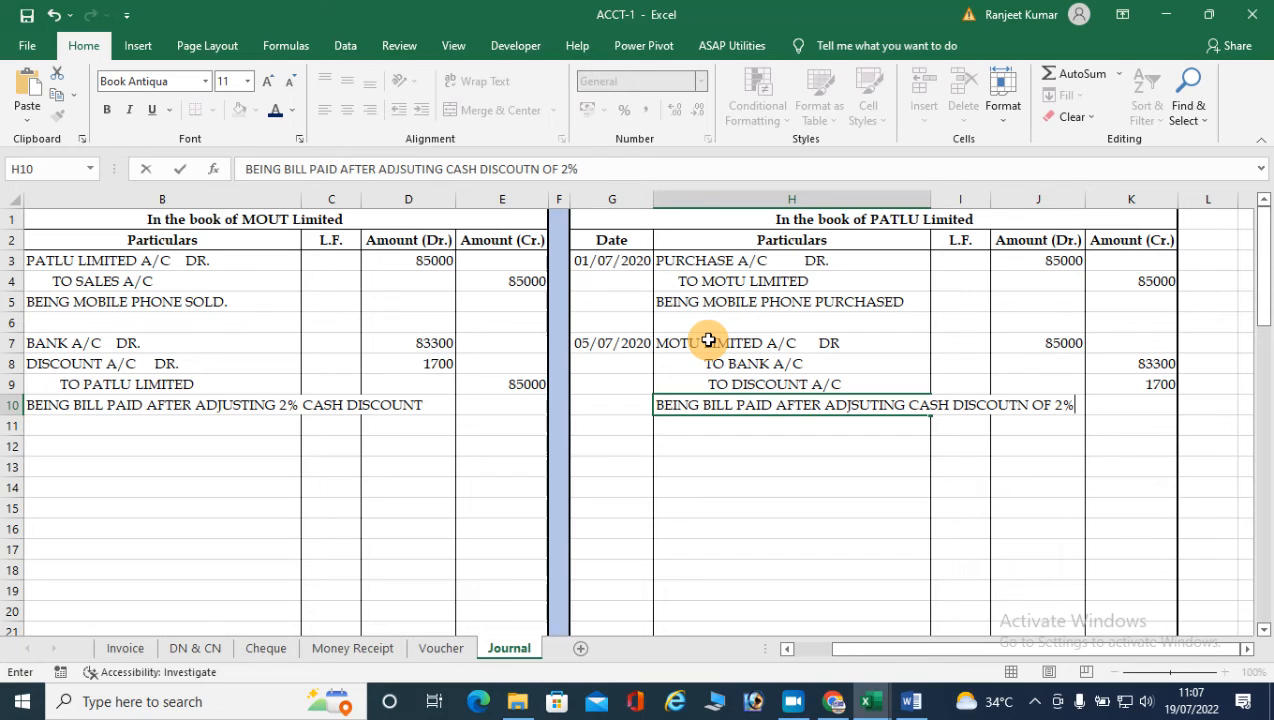
{"action": "key", "text": "Return"}
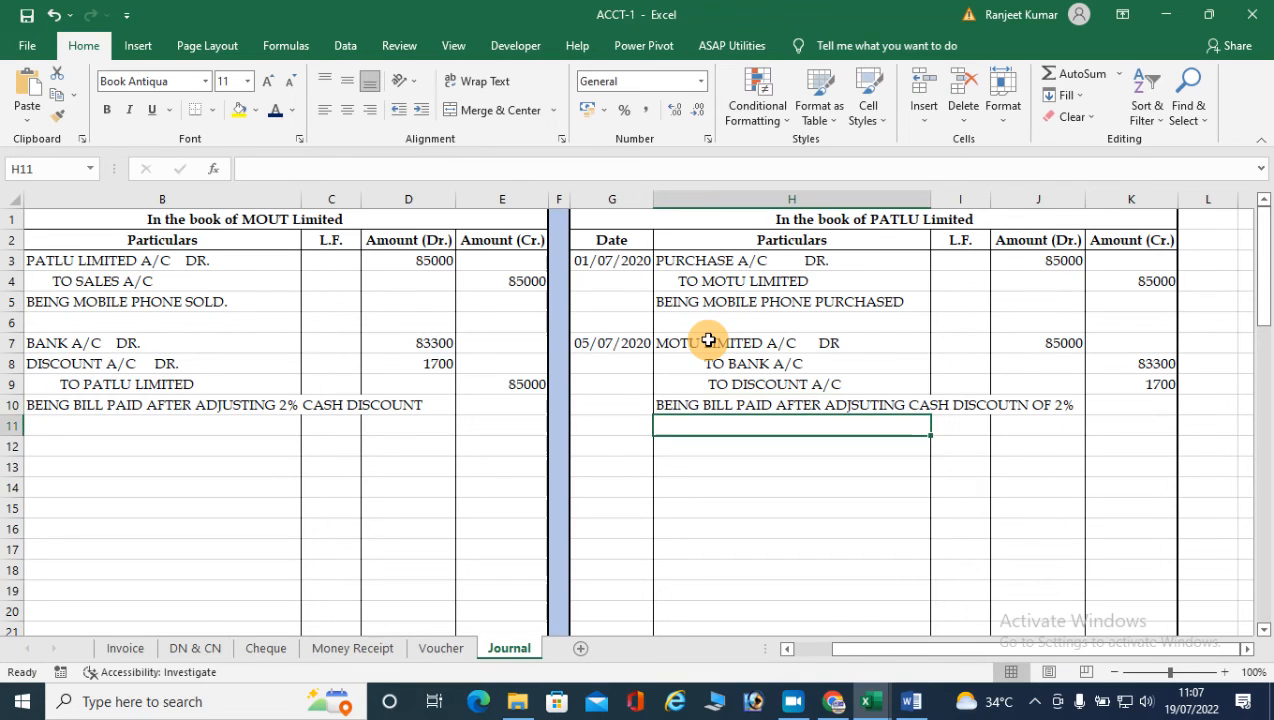
Step: Replace the word PAID with RECEIVED in the B10 narration of MOTU's journal
{"action": "left_click", "coordinate": [95, 405]}
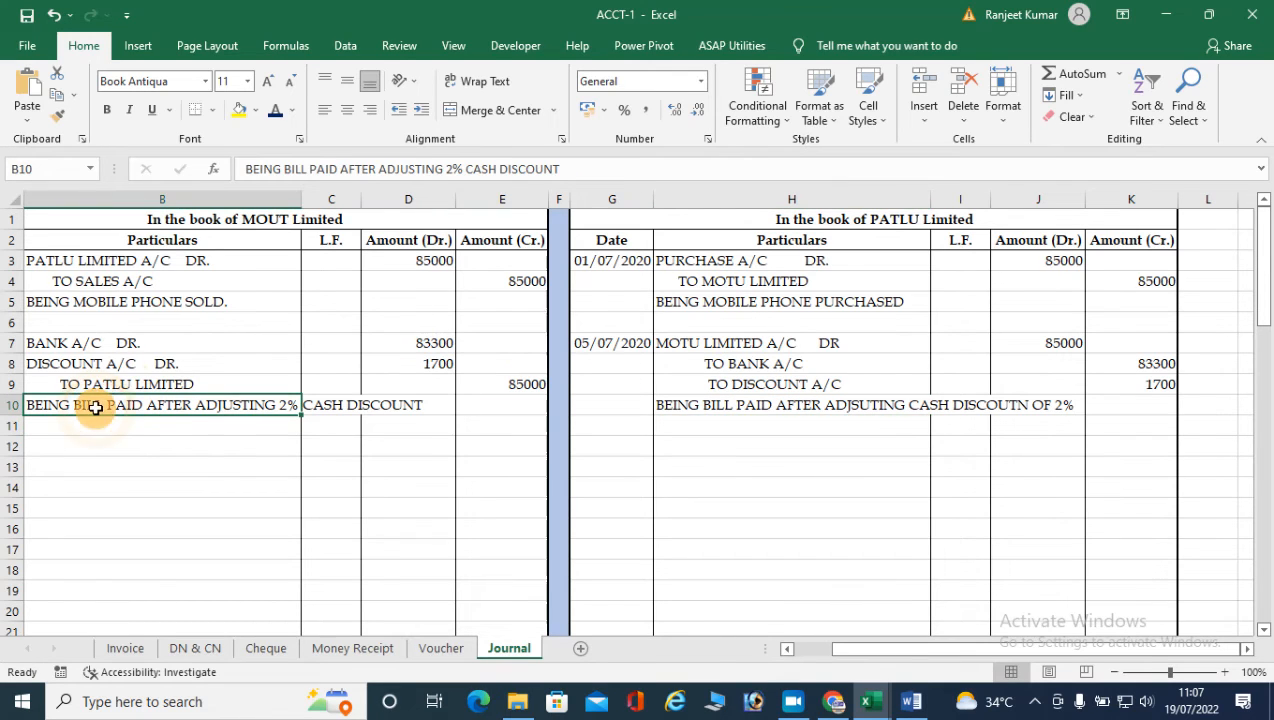
{"action": "left_click", "coordinate": [339, 170]}
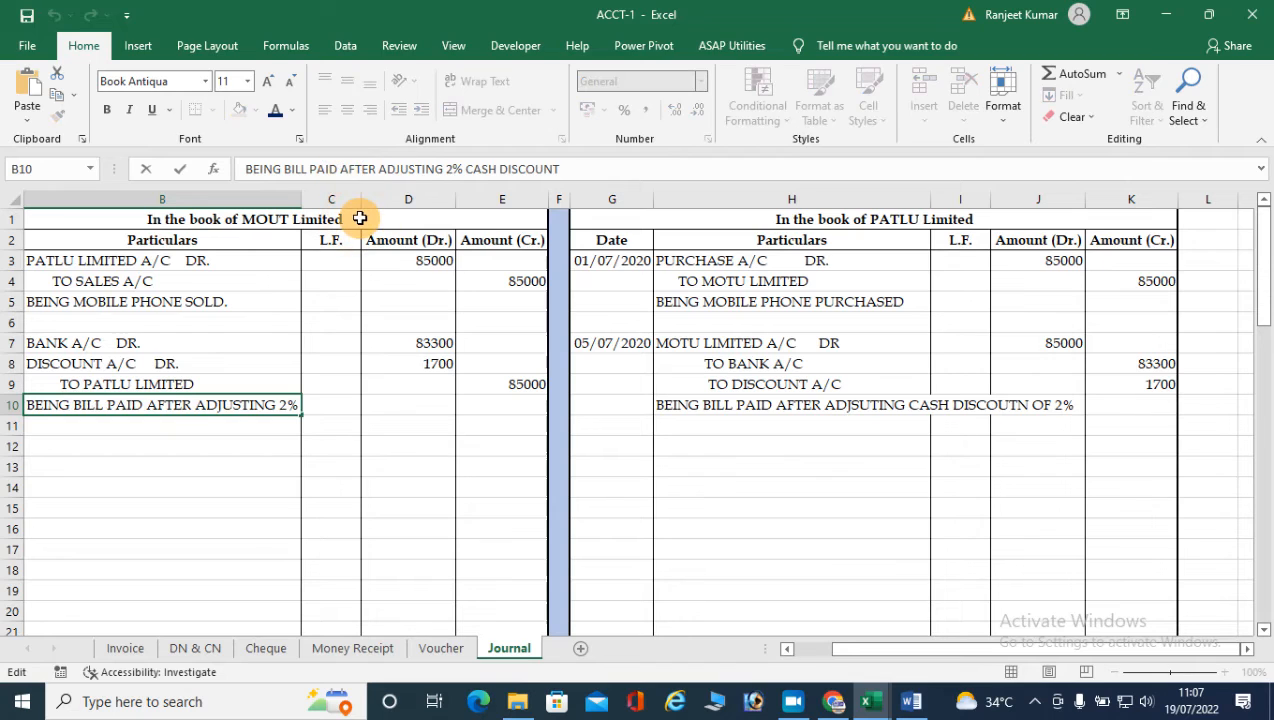
{"action": "key", "text": "BackSpace"}
{"action": "key", "text": "BackSpace"}
{"action": "key", "text": "BackSpace"}
{"action": "key", "text": "BackSpace"}
{"action": "type", "text": "RECE"}
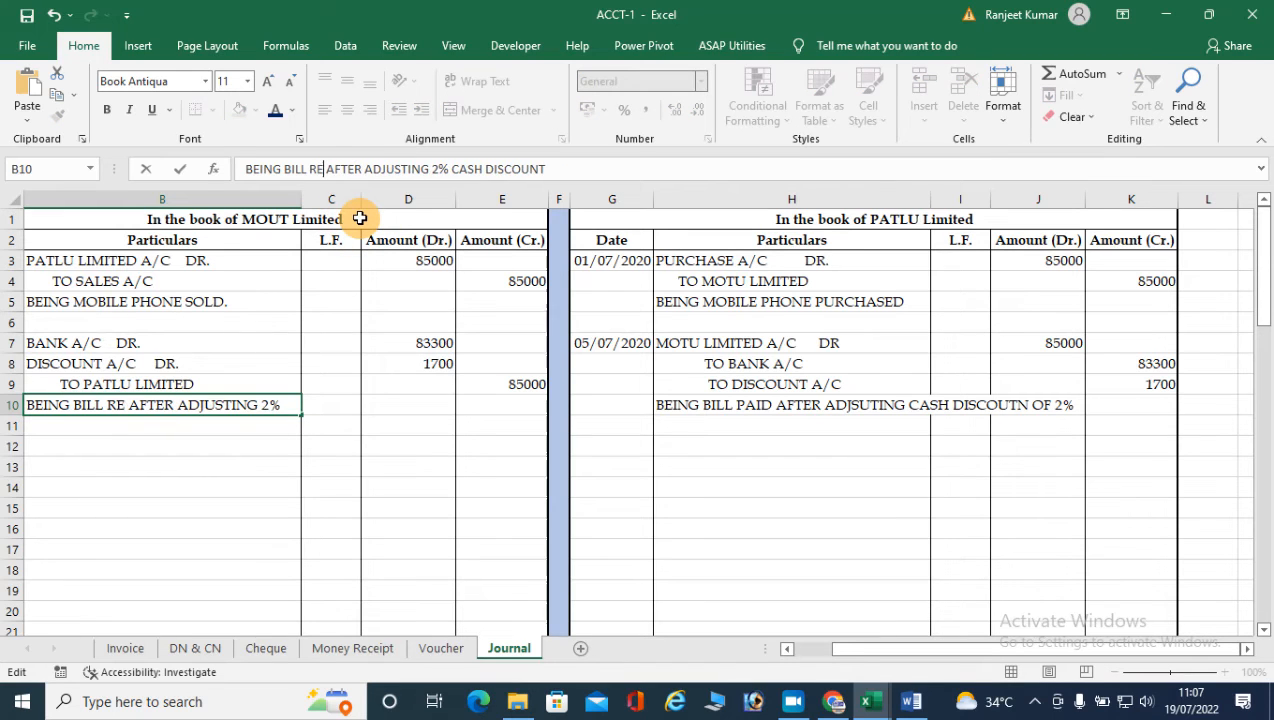
{"action": "type", "text": "IVED"}
{"action": "key", "text": "Return"}
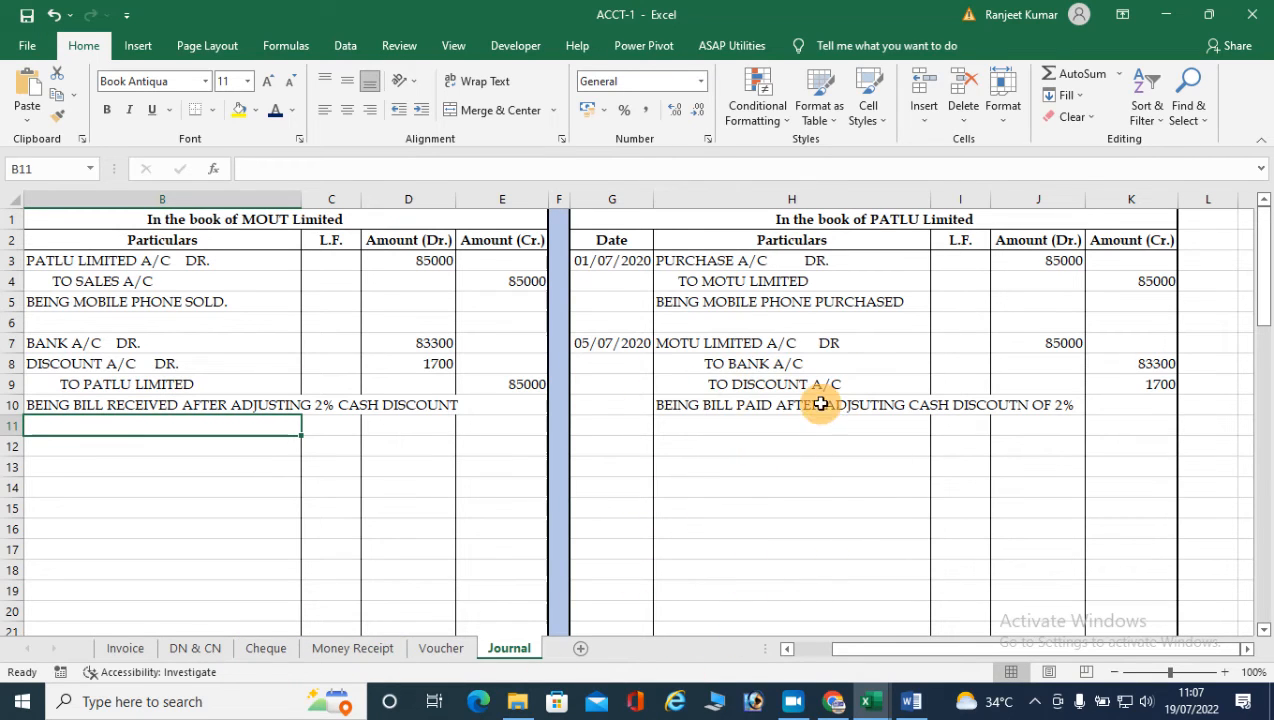
Step: Enter PATLU LIMITED as the M/s party in cell C4 of the debit/credit note on the DN & CN sheet
{"action": "left_click", "coordinate": [262, 648]}
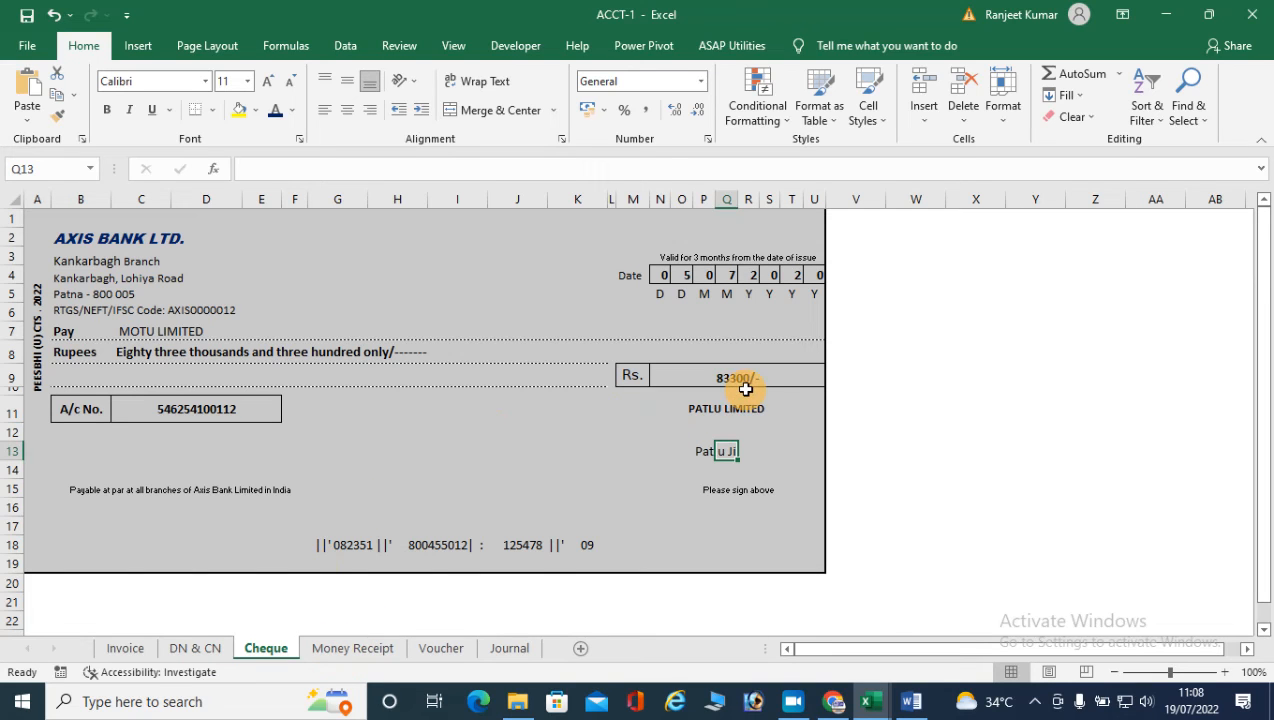
{"action": "left_click", "coordinate": [335, 649]}
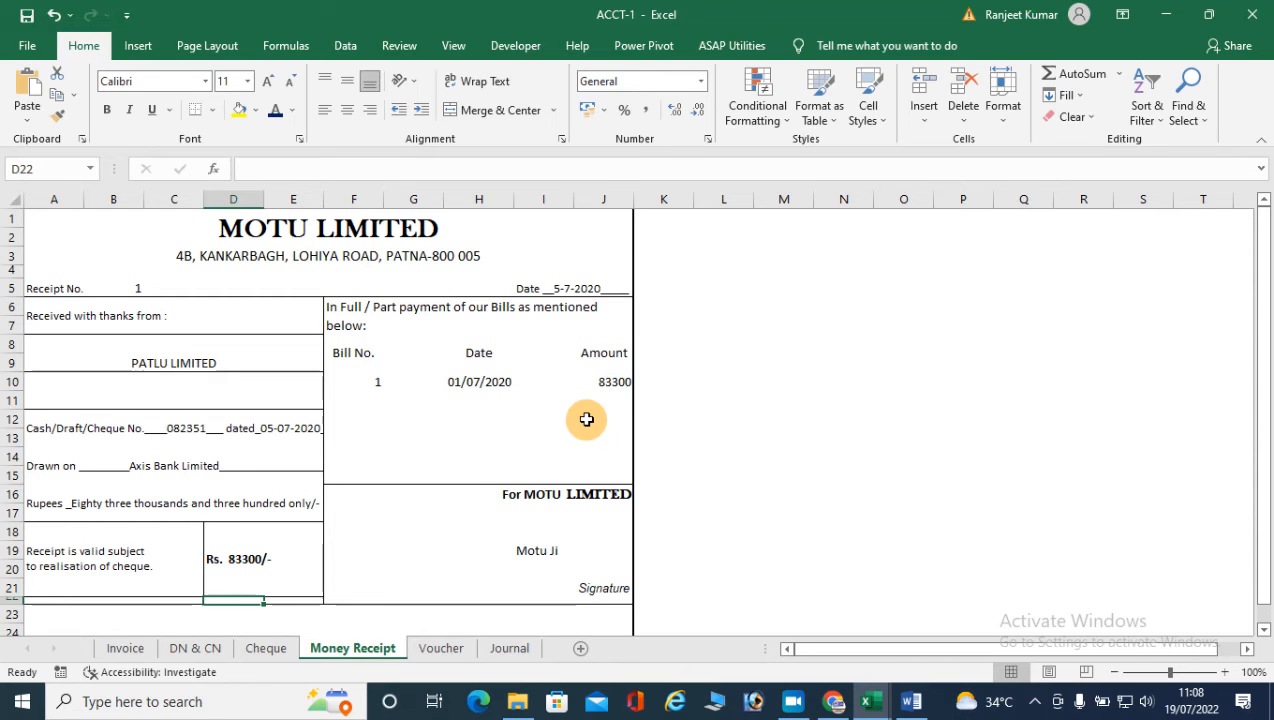
{"action": "left_click", "coordinate": [193, 650]}
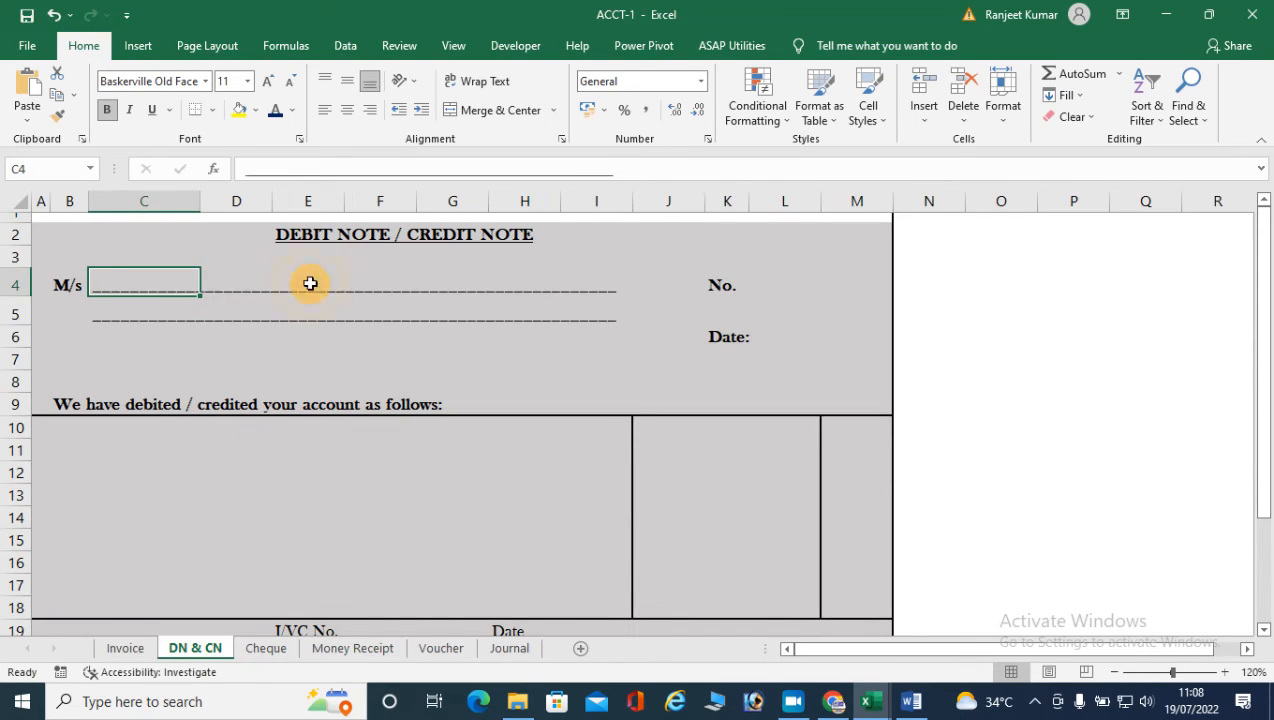
{"action": "type", "text": "p"}
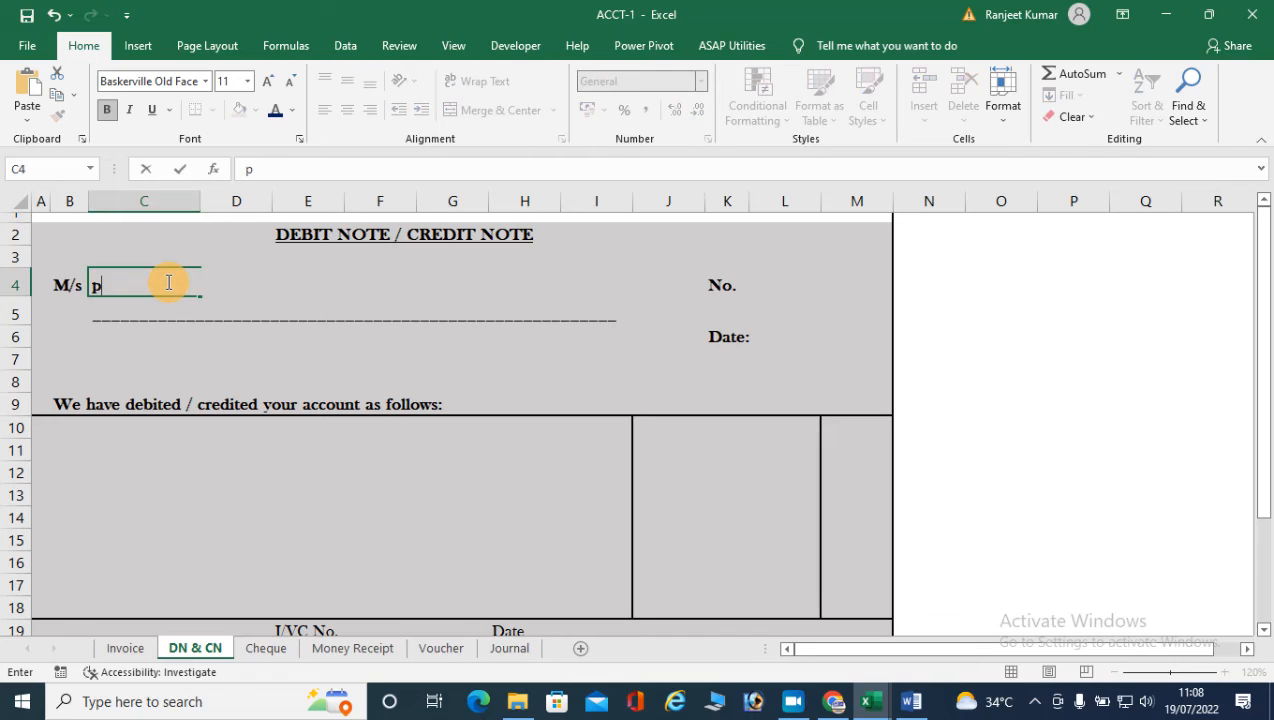
{"action": "type", "text": "a"}
{"action": "key", "text": "BackSpace"}
{"action": "key", "text": "BackSpace"}
{"action": "type", "text": "PATLU LIMITED"}
{"action": "key", "text": "Tab"}
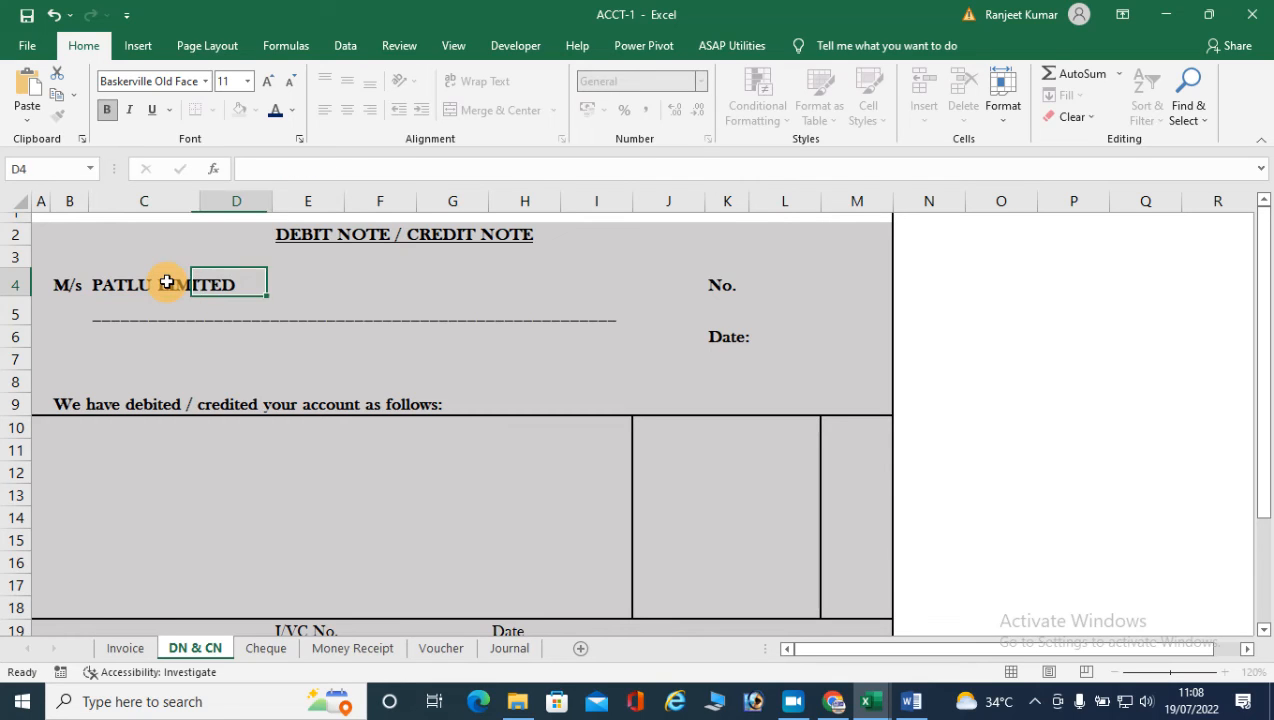
Step: Enter 1 as the note number in cell L4 of the debit/credit note
{"action": "key", "text": "Tab"}
{"action": "key", "text": "Tab"}
{"action": "key", "text": "Tab"}
{"action": "key", "text": "Tab"}
{"action": "key", "text": "Tab"}
{"action": "key", "text": "Tab"}
{"action": "key", "text": "Tab"}
{"action": "key", "text": "Tab"}
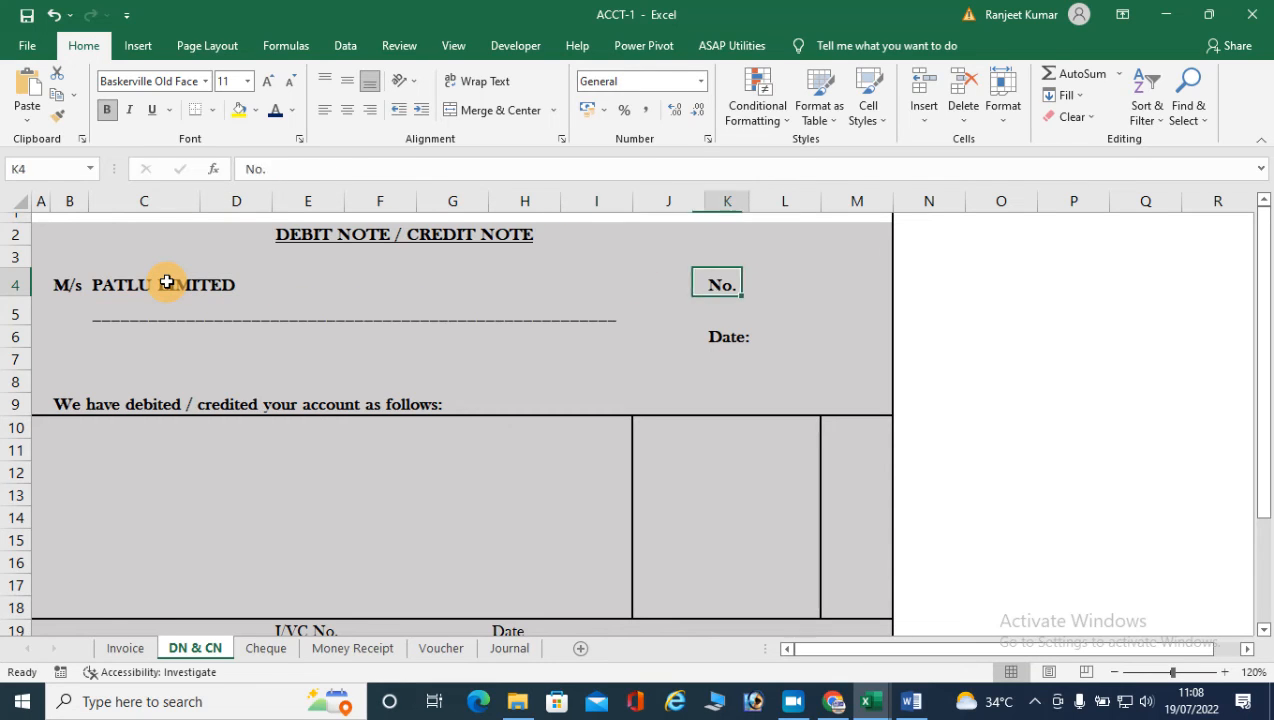
{"action": "type", "text": "0"}
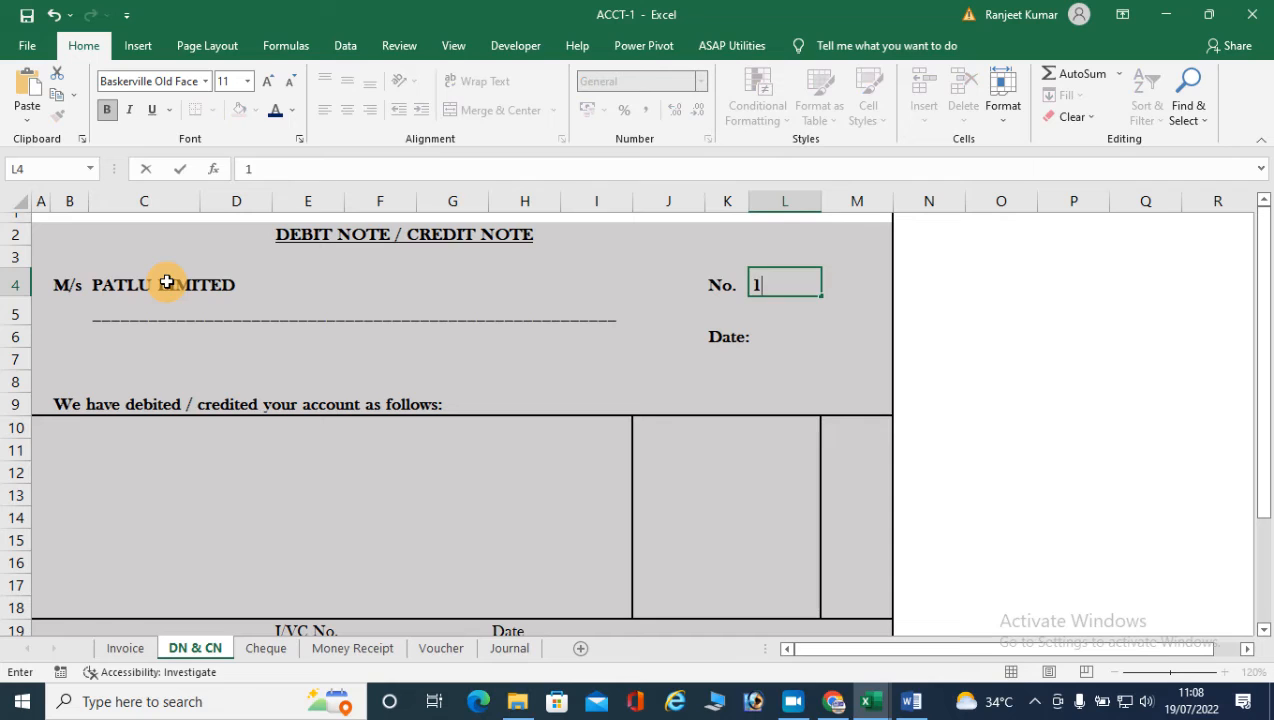
{"action": "key", "text": "Return"}
Step: Enter 5-7-2020 as the date of the debit/credit note in cell L6
{"action": "key", "text": "Tab"}
{"action": "key", "text": "Tab"}
{"action": "key", "text": "Tab"}
{"action": "key", "text": "Tab"}
{"action": "key", "text": "Tab"}
{"action": "key", "text": "Tab"}
{"action": "key", "text": "Tab"}
{"action": "left_click", "coordinate": [806, 337]}
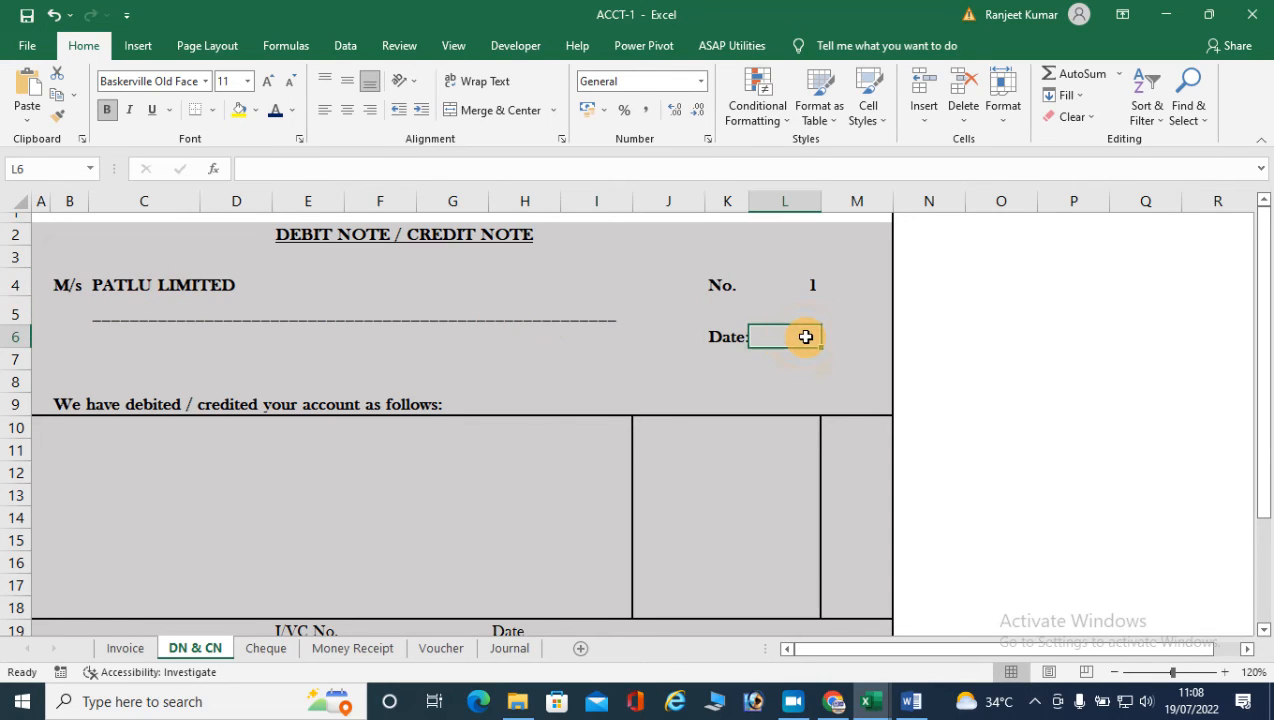
{"action": "type", "text": "5-7-200"}
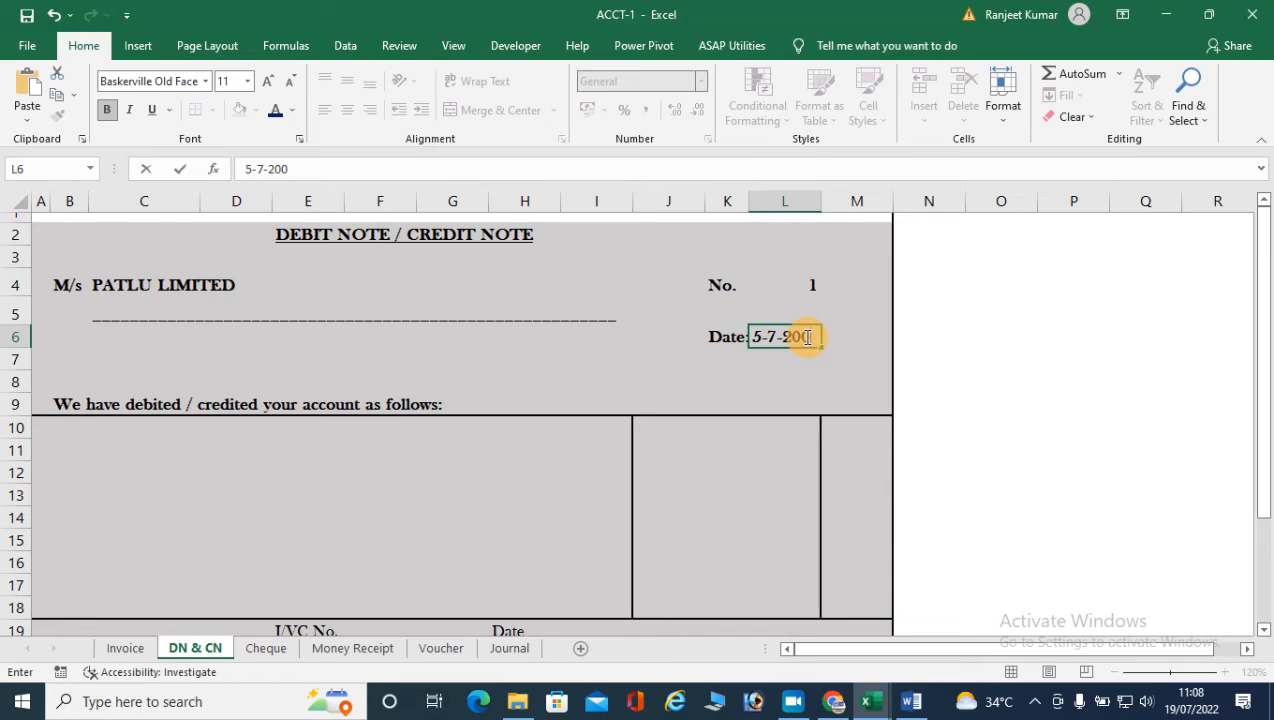
{"action": "type", "text": "20"}
{"action": "key", "text": "Return"}
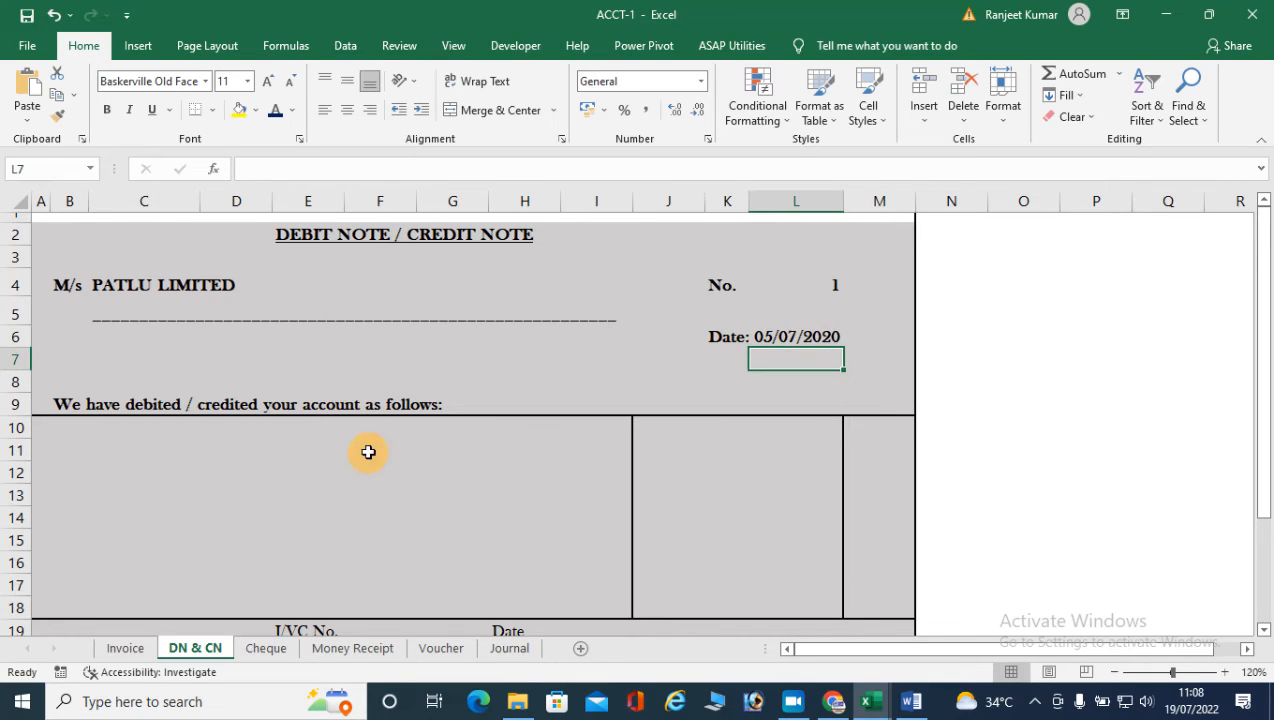
Step: Enter the description CASH DISCOUNT OF 2% in cell C10 of the debit/credit note
{"action": "left_click", "coordinate": [129, 428]}
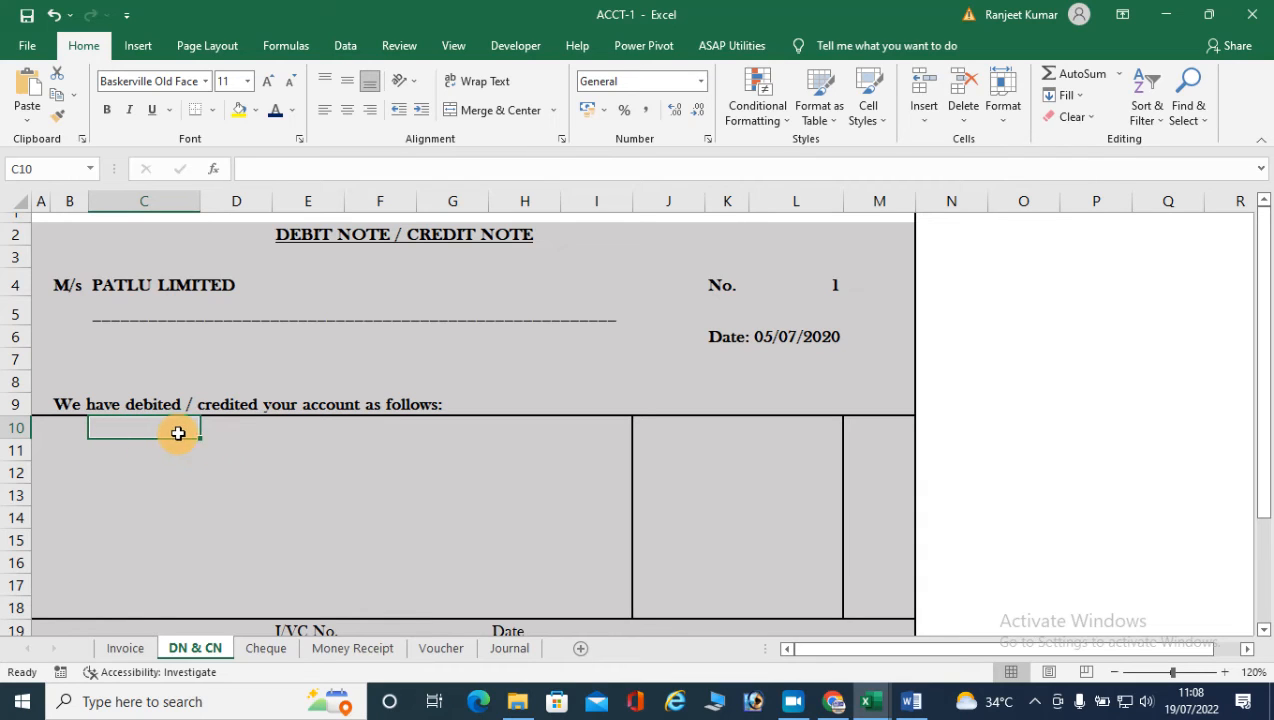
{"action": "type", "text": "CSH"}
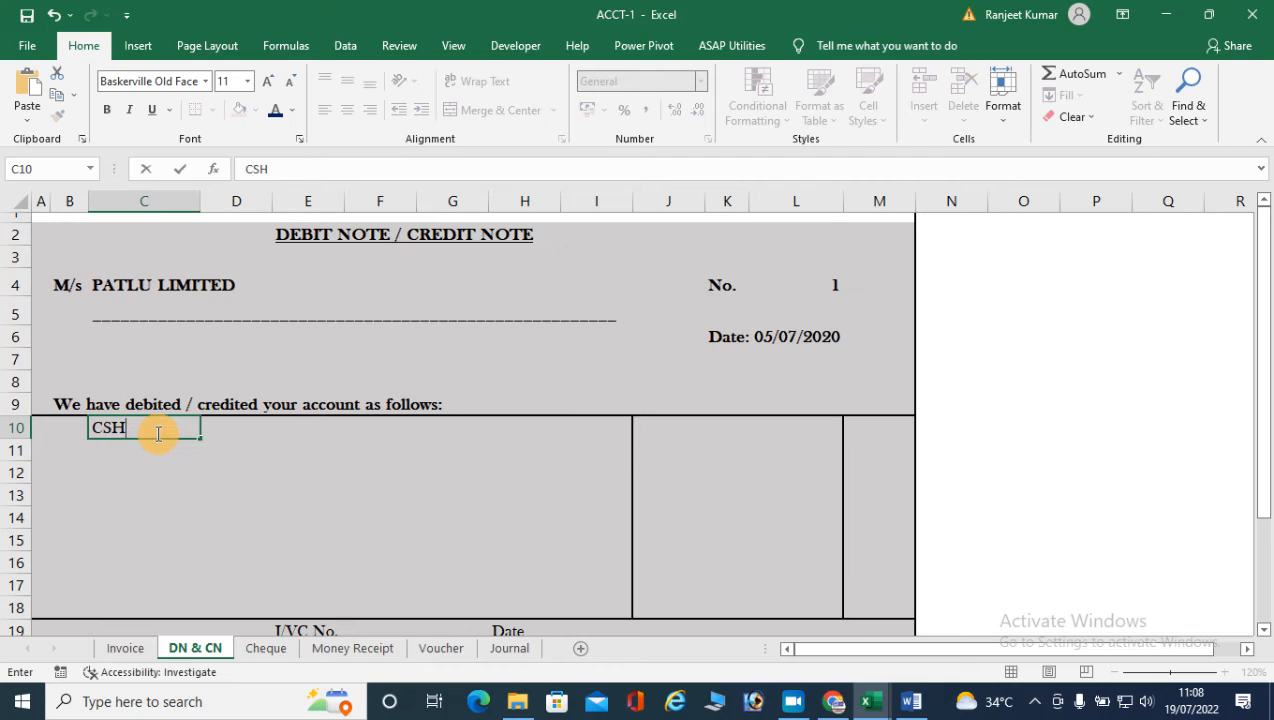
{"action": "key", "text": "BackSpace"}
{"action": "key", "text": "BackSpace"}
{"action": "type", "text": "ASH DISCOUNT"}
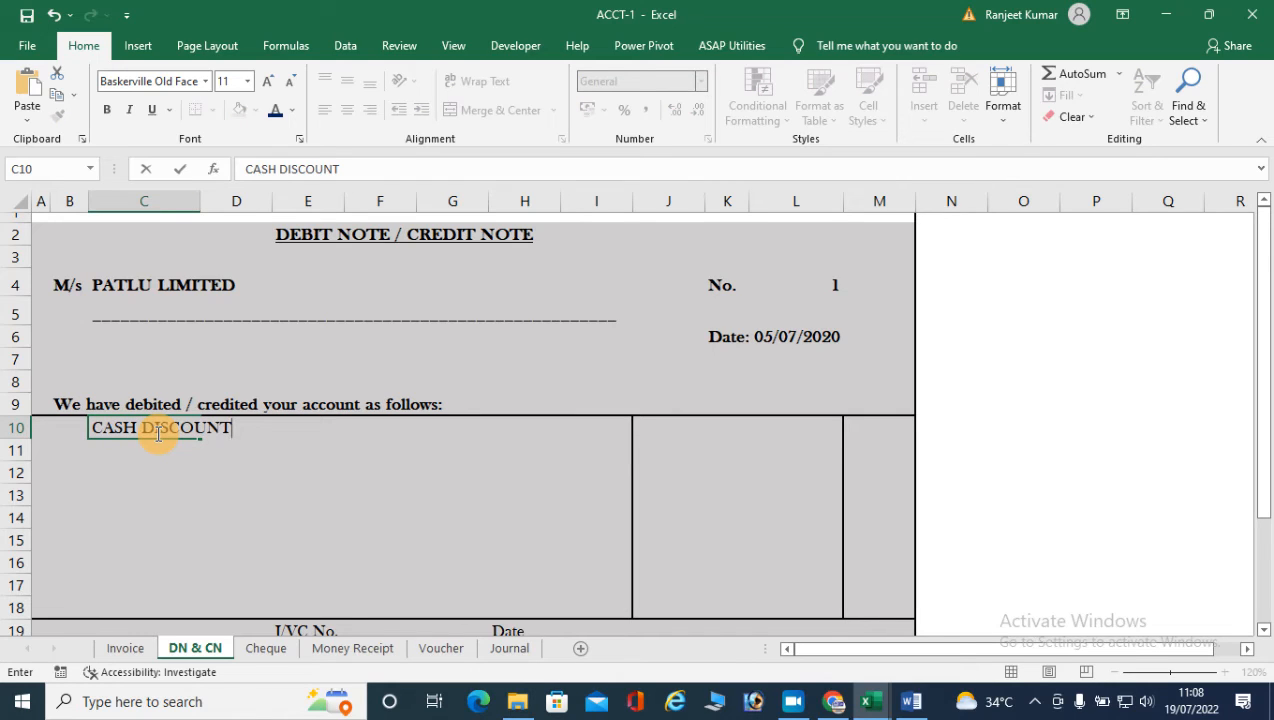
{"action": "key", "text": "Tab"}
{"action": "key", "text": "Right"}
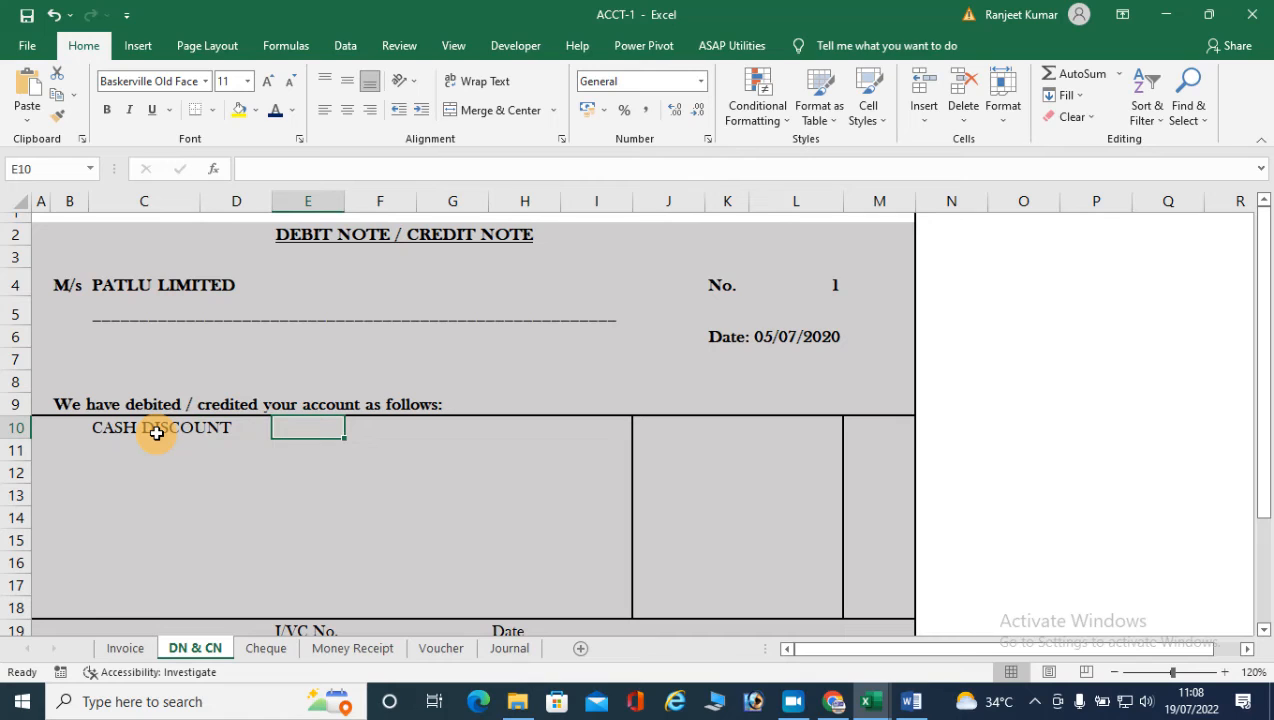
{"action": "key", "text": "Left"}
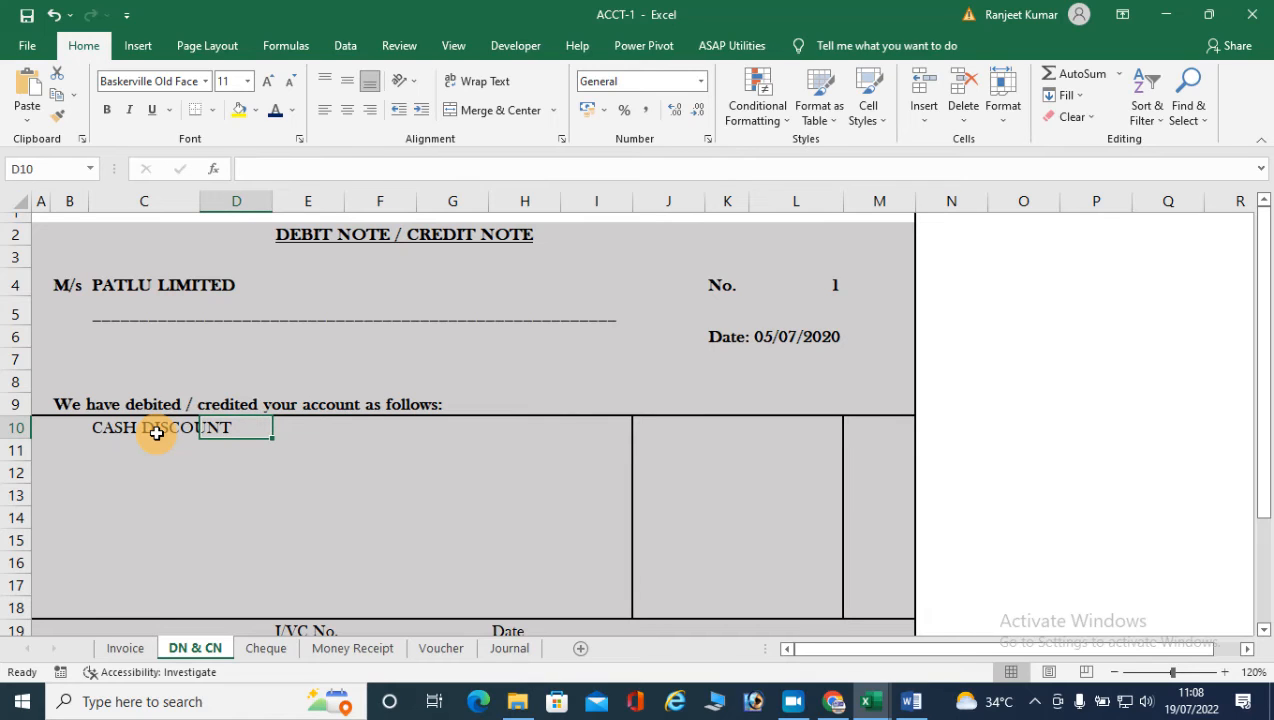
{"action": "left_click", "coordinate": [130, 428]}
{"action": "left_click", "coordinate": [370, 171]}
{"action": "type", "text": "OF "}
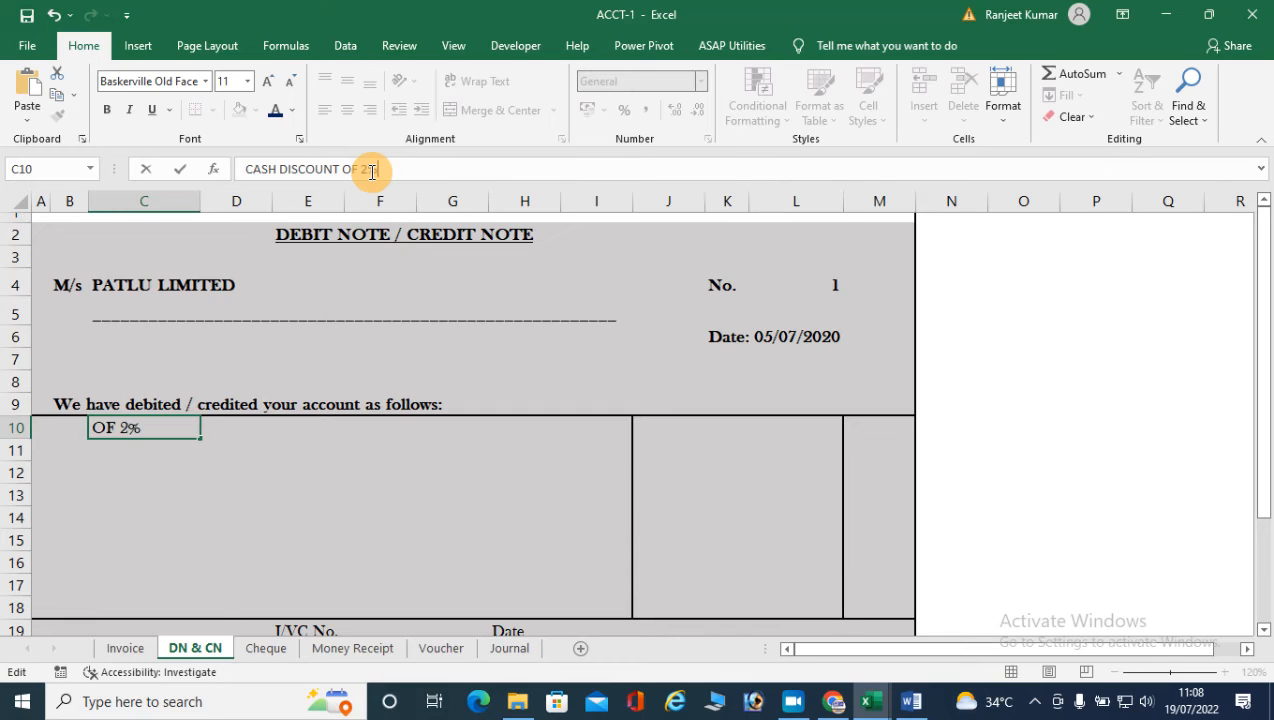
{"action": "type", "text": "2%"}
Step: Enter the amount 1700 in cell J10 beside the cash discount description and make it bold
{"action": "key", "text": "Tab"}
{"action": "key", "text": "Right"}
{"action": "key", "text": "Right"}
{"action": "key", "text": "Right"}
{"action": "key", "text": "Right"}
{"action": "key", "text": "Right"}
{"action": "key", "text": "Right"}
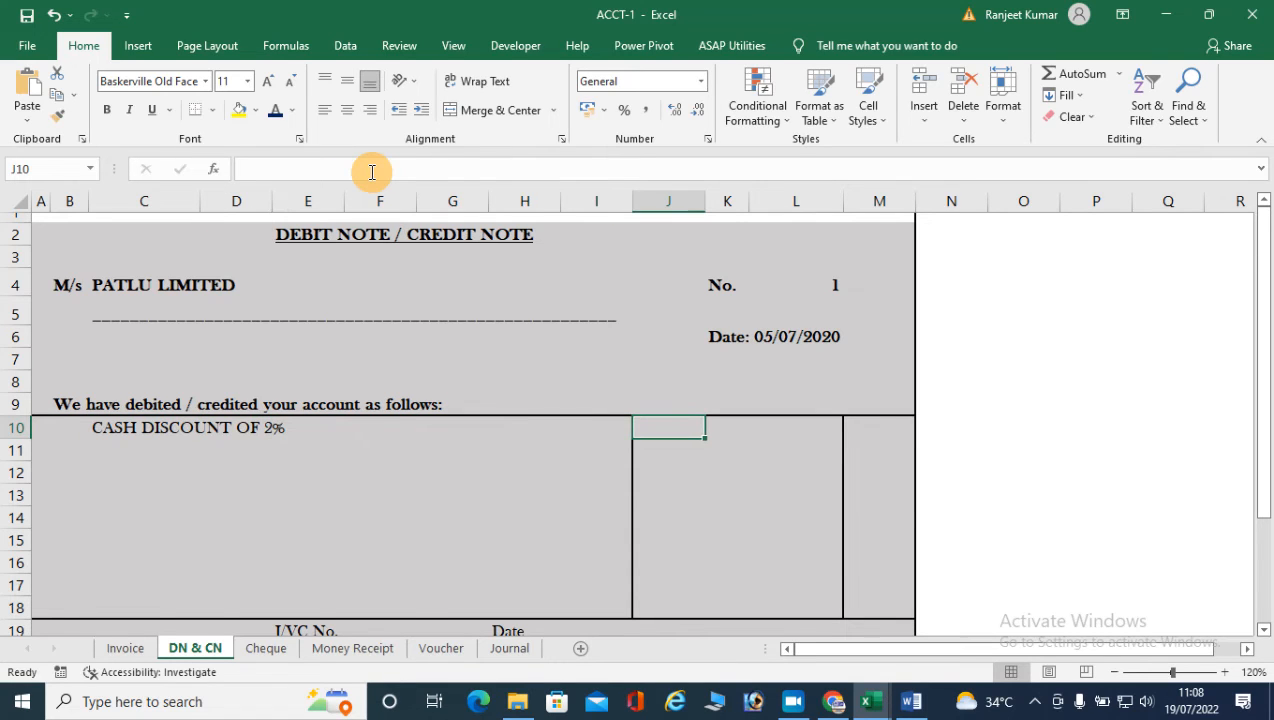
{"action": "type", "text": "1700"}
{"action": "key", "text": "Return"}
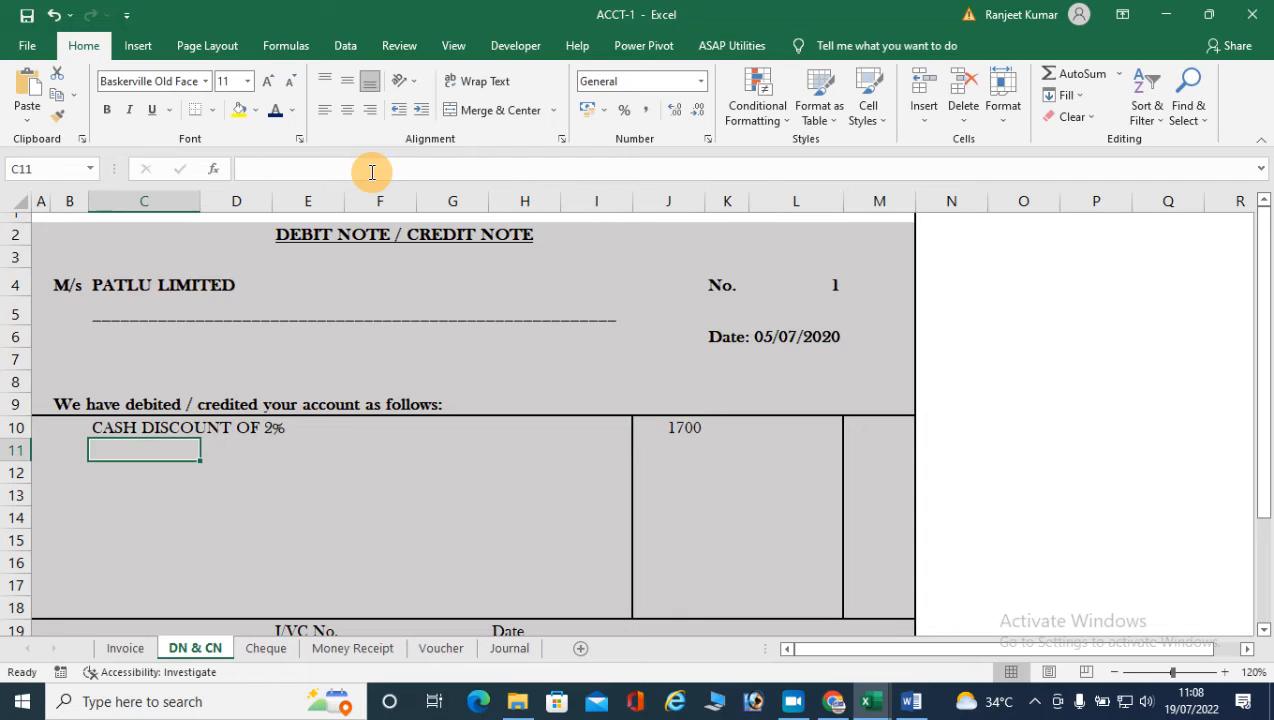
{"action": "left_click", "coordinate": [683, 427]}
{"action": "left_click", "coordinate": [107, 110]}
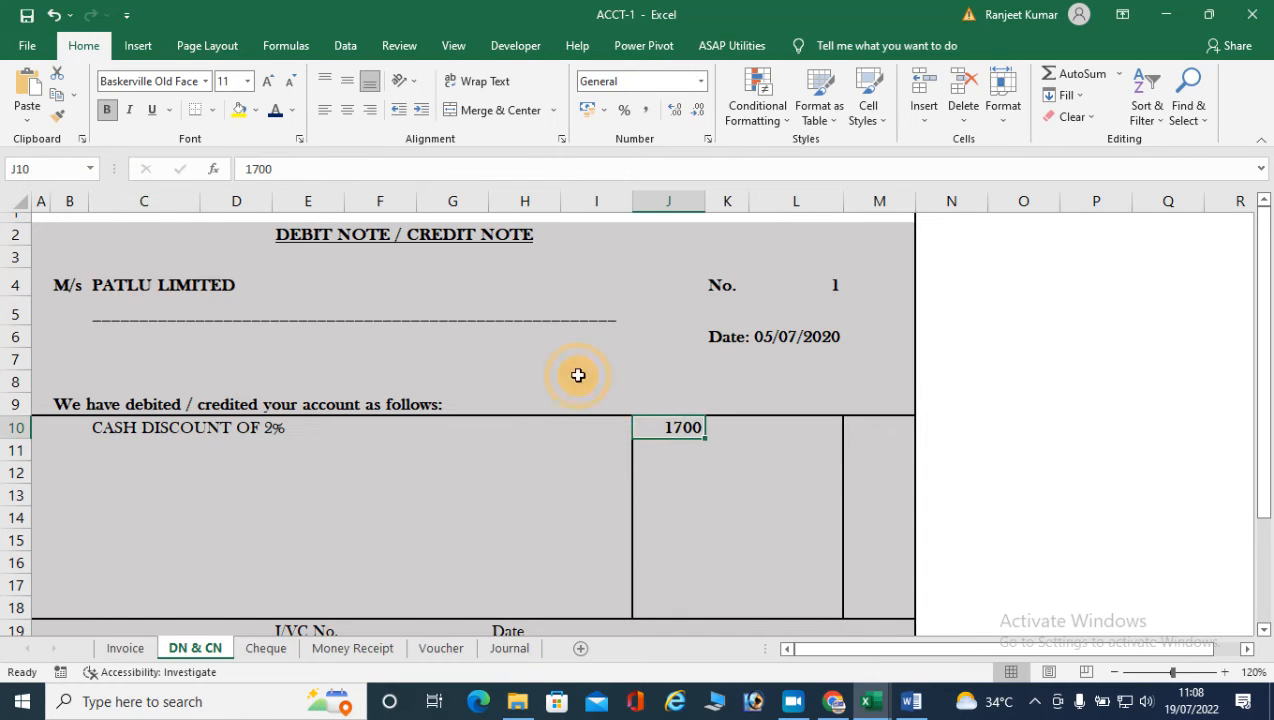
Step: Enter the authorised signatory's name in cell L22 below For MOTU Limited on the note
{"action": "scroll", "coordinate": [646, 427], "scroll_direction": "down", "scroll_amount": 1}
{"action": "left_click", "coordinate": [737, 521]}
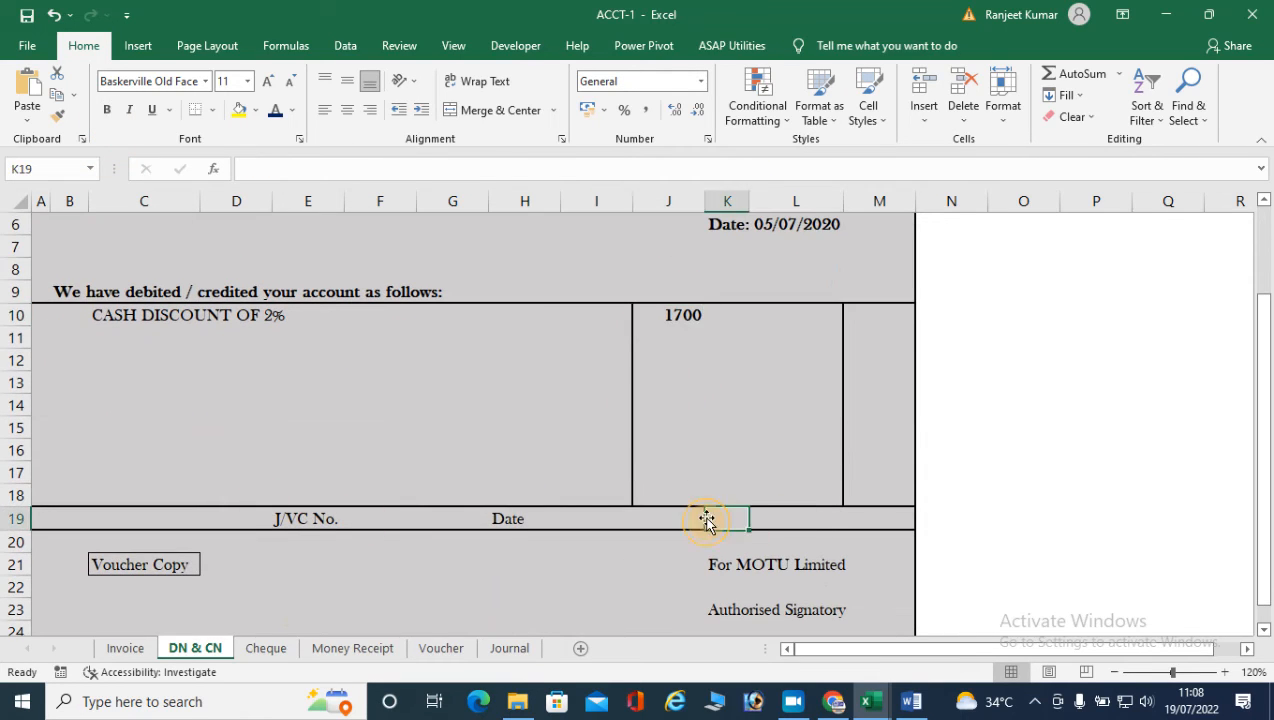
{"action": "left_click", "coordinate": [758, 587]}
{"action": "left_click", "coordinate": [730, 589]}
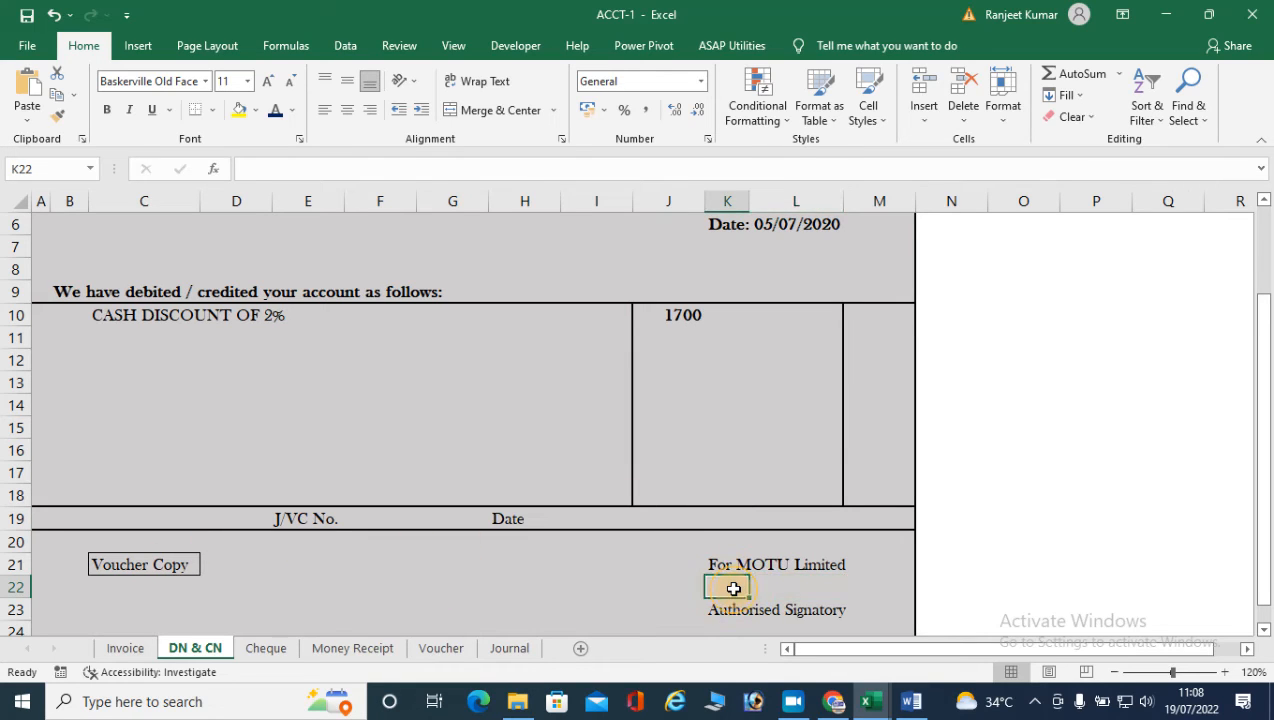
{"action": "left_click", "coordinate": [759, 589]}
{"action": "type", "text": "m"}
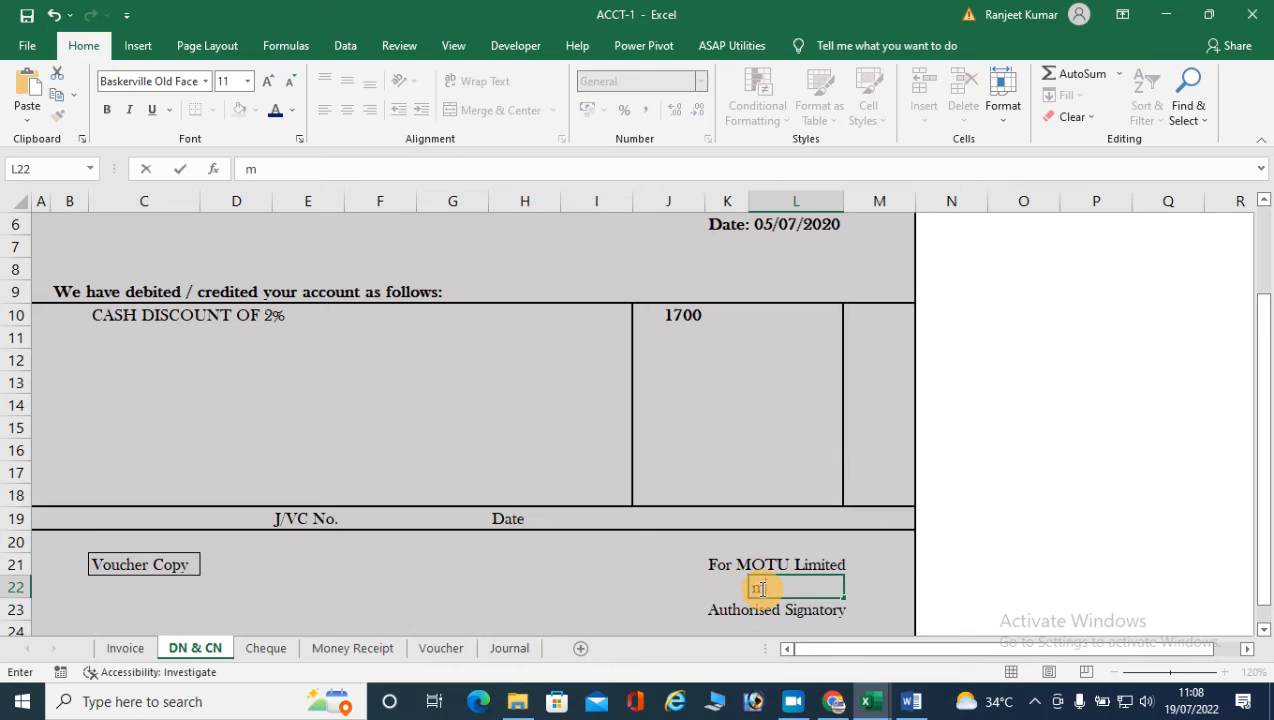
{"action": "type", "text": "out"}
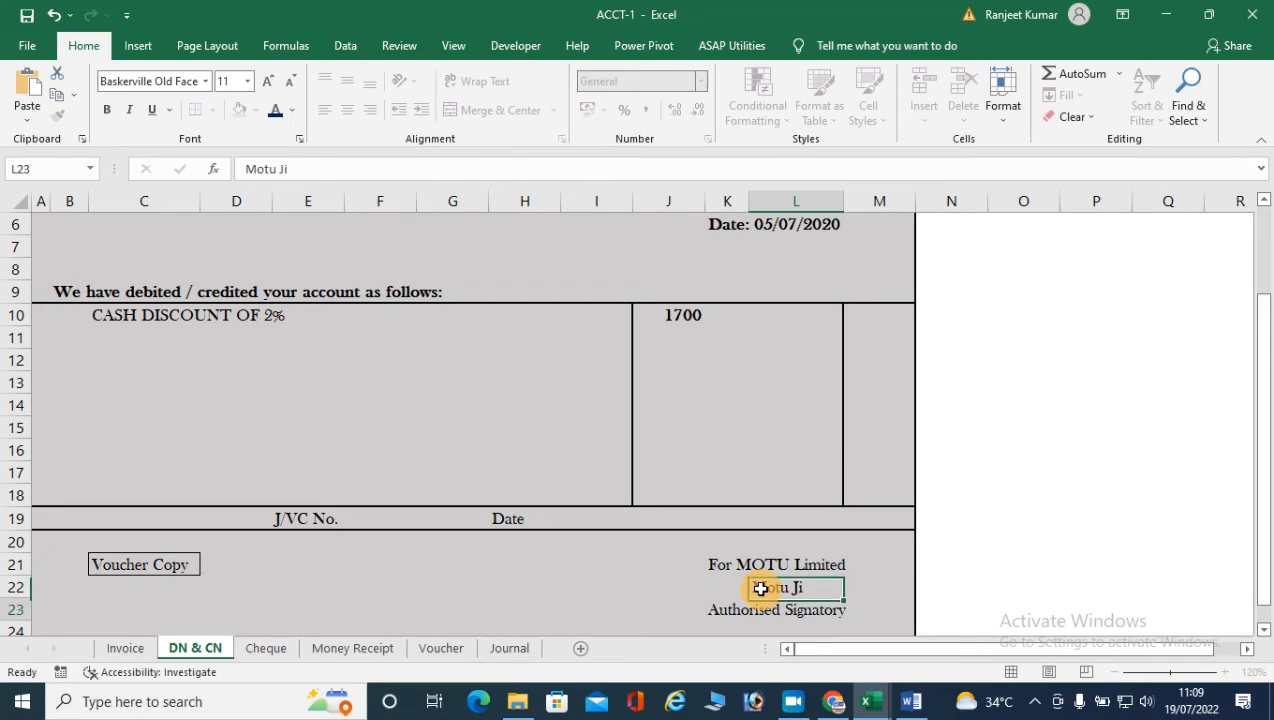
{"action": "key", "text": "Return"}
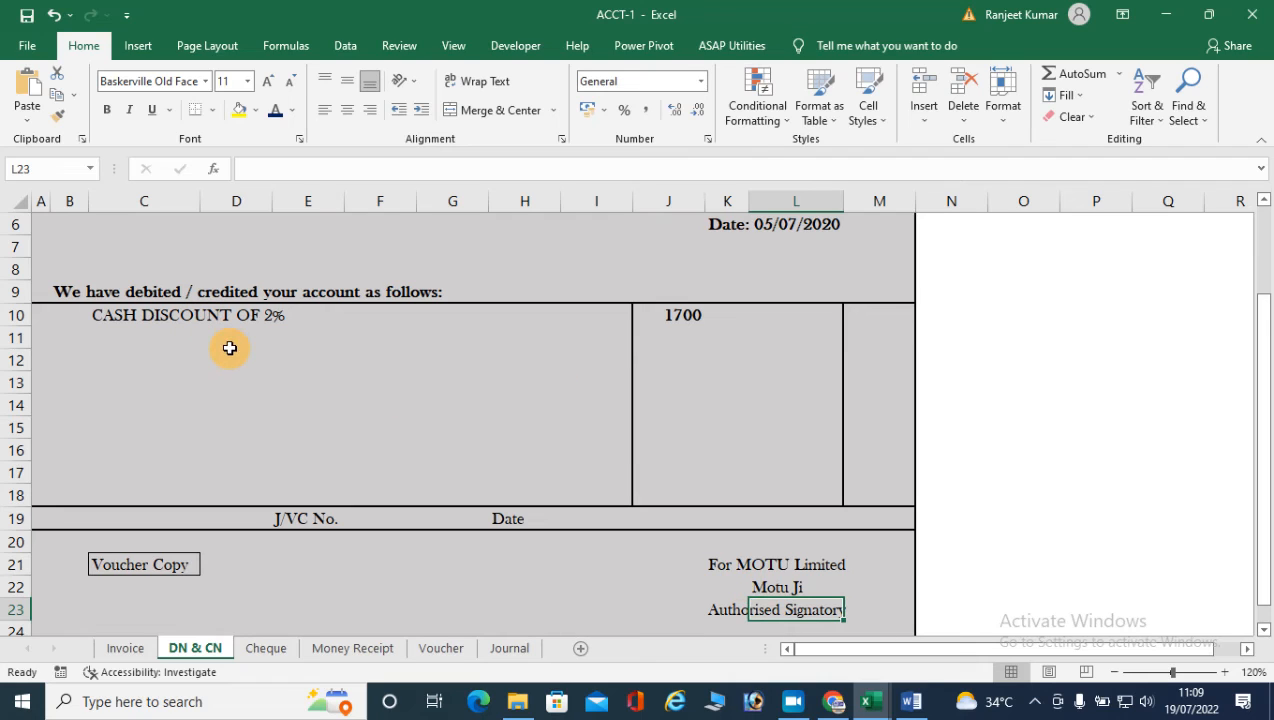
Step: Fill in the note's reference row 19 with J/VC No. 001 and the date 1-7-2020
{"action": "left_click", "coordinate": [677, 517]}
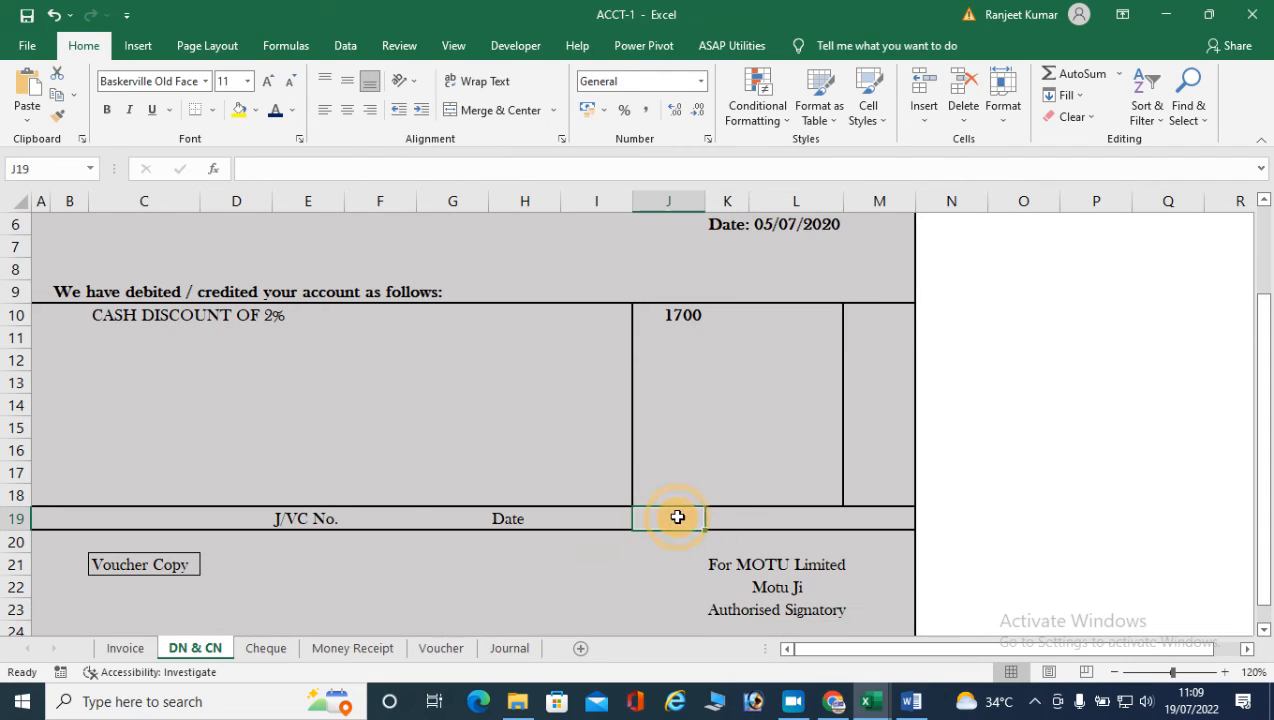
{"action": "left_click", "coordinate": [336, 516]}
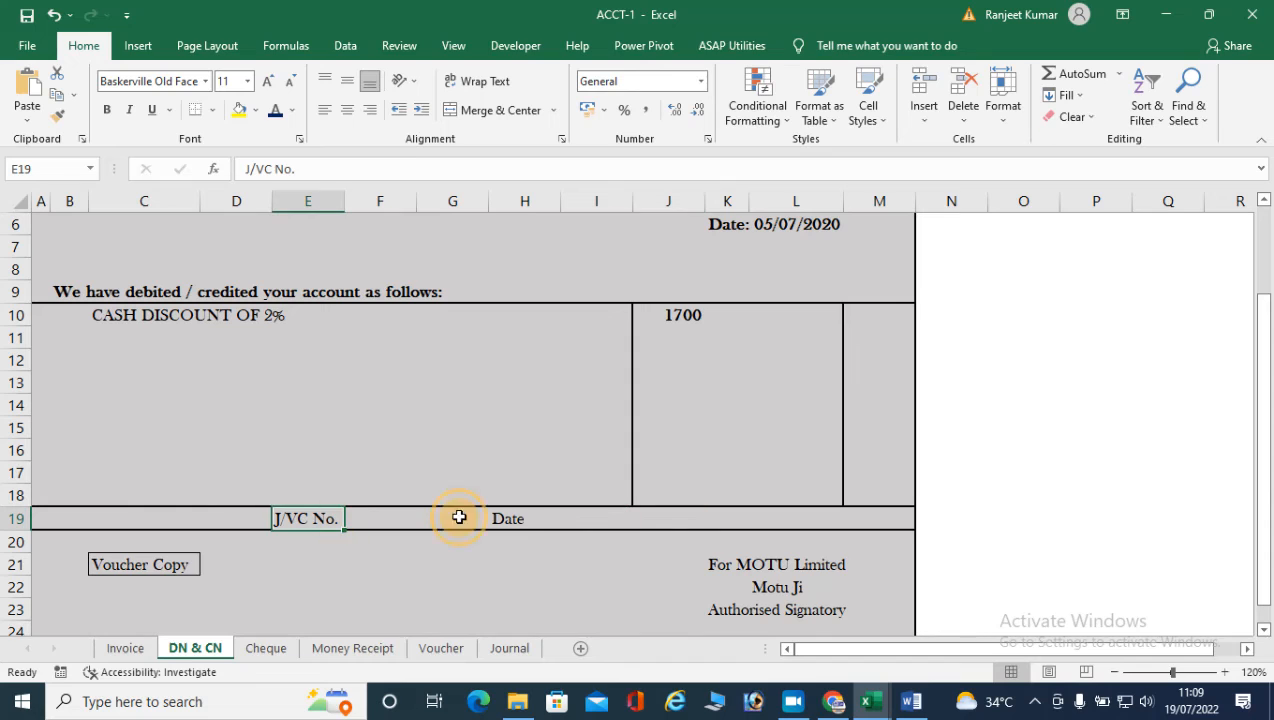
{"action": "left_click", "coordinate": [403, 517]}
{"action": "type", "text": "001"}
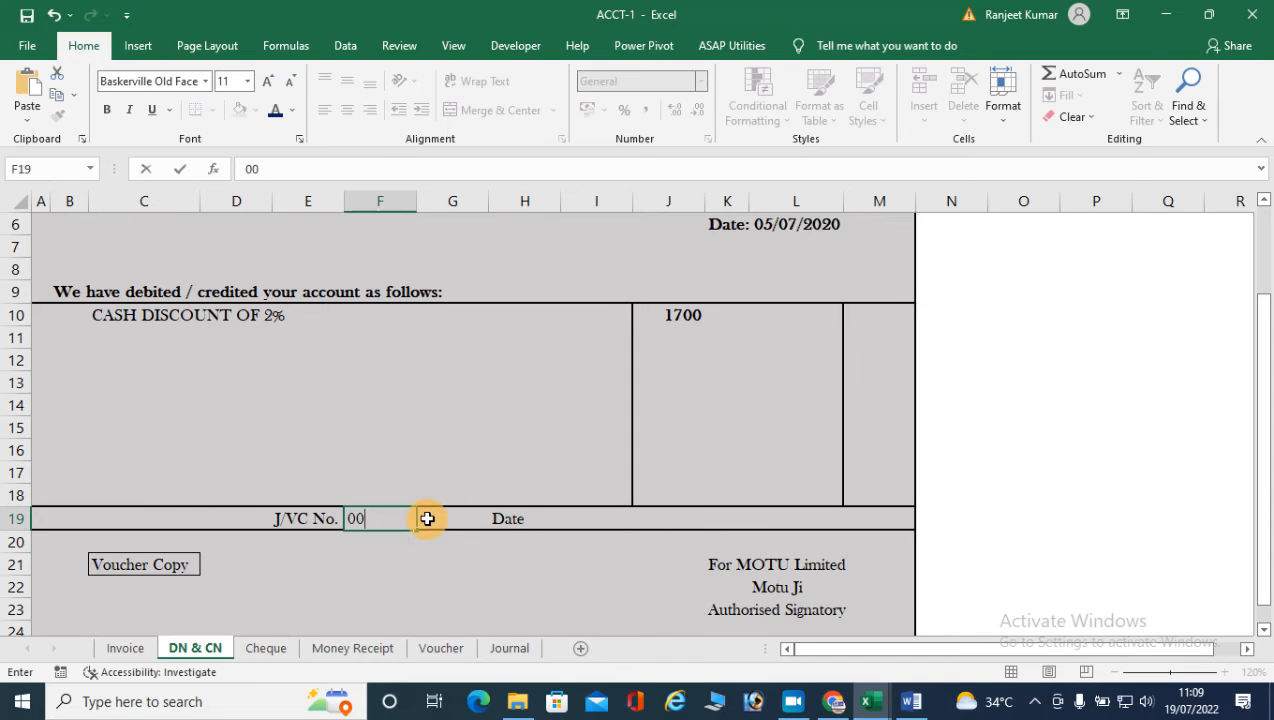
{"action": "key", "text": "Tab"}
{"action": "key", "text": "Tab"}
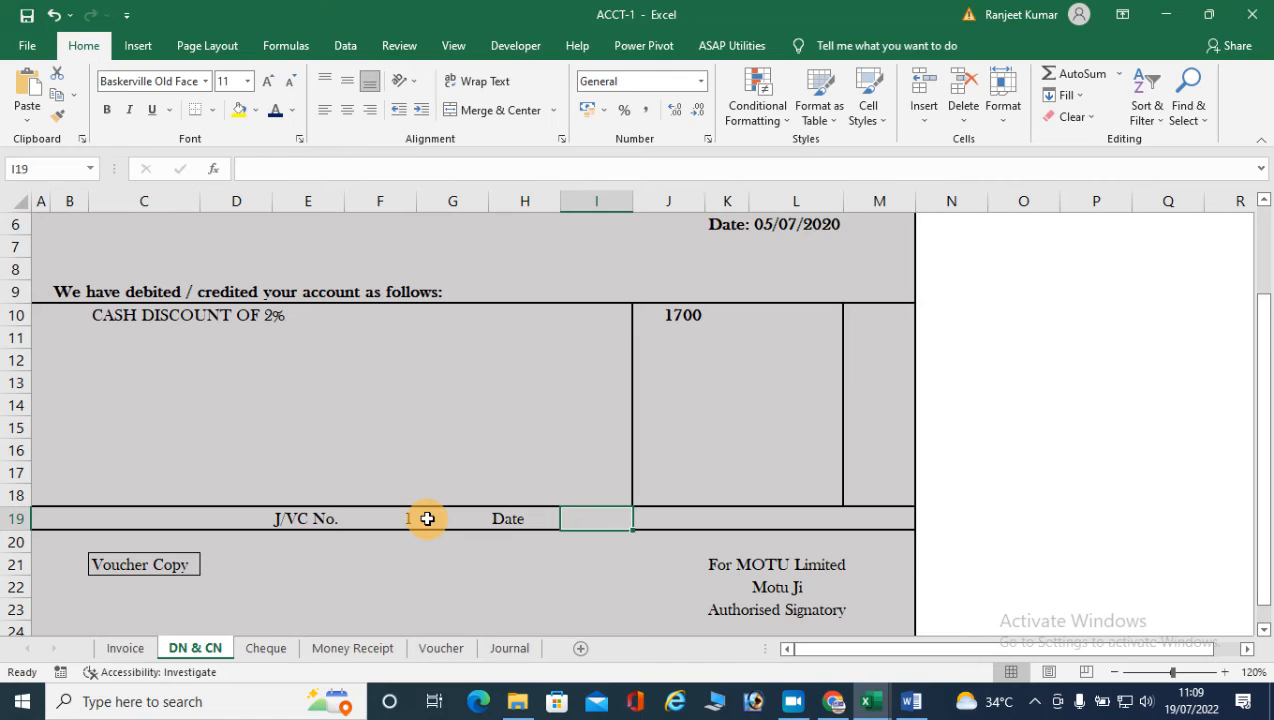
{"action": "type", "text": "1-7-2020"}
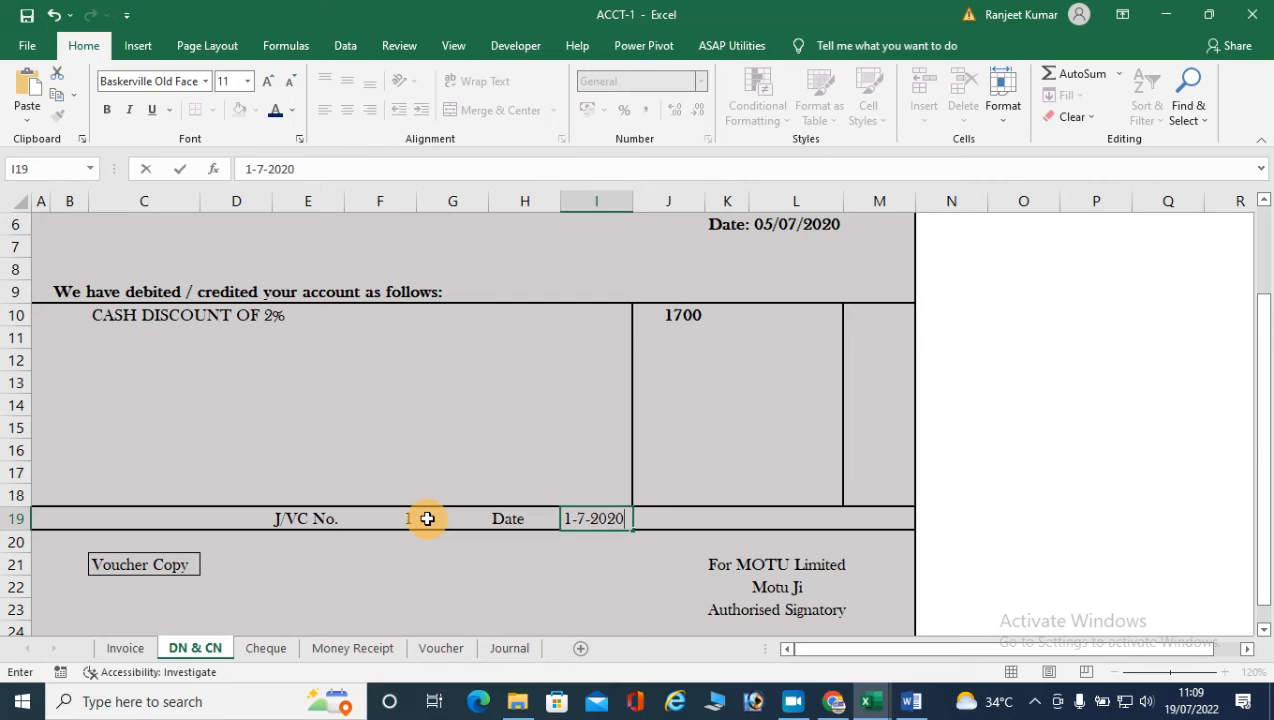
{"action": "key", "text": "Return"}
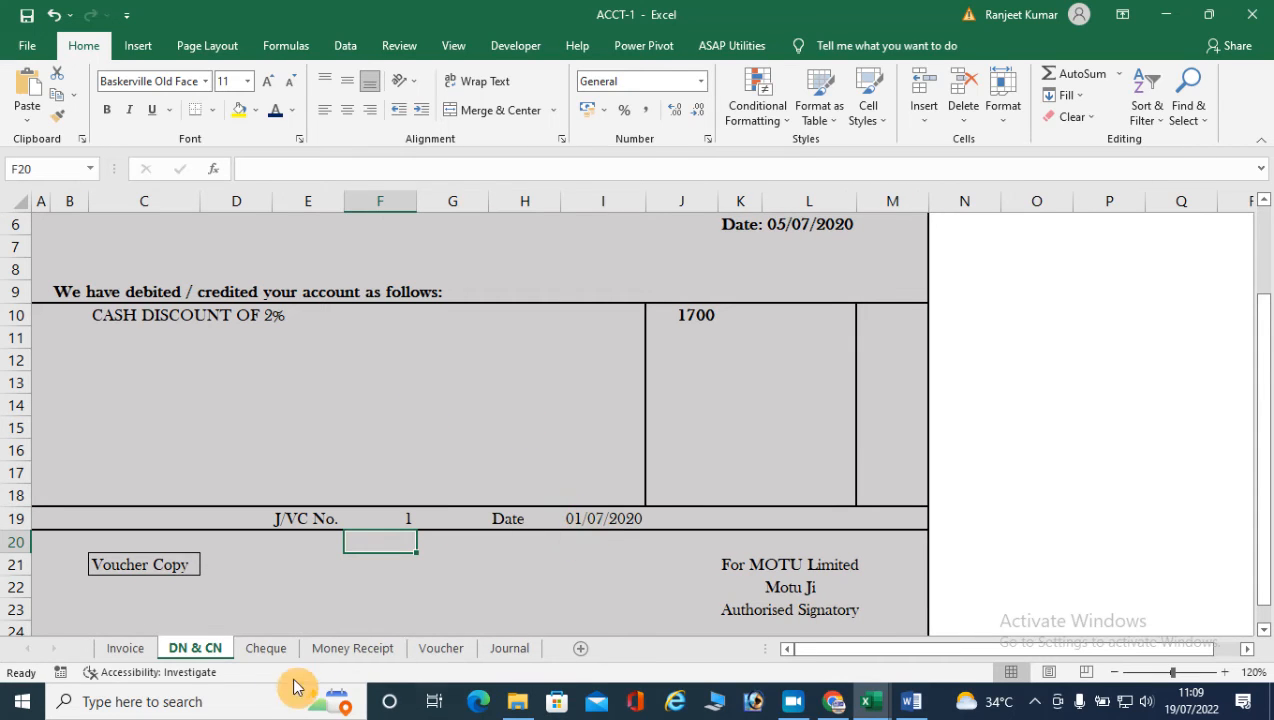
Step: Switch to Word to read the transaction list, then compare the 5 July bank lines in both companies' journals in Excel
{"action": "left_click", "coordinate": [125, 650]}
{"action": "left_click", "coordinate": [911, 701]}
{"action": "scroll", "coordinate": [490, 520], "scroll_direction": "down", "scroll_amount": 2}
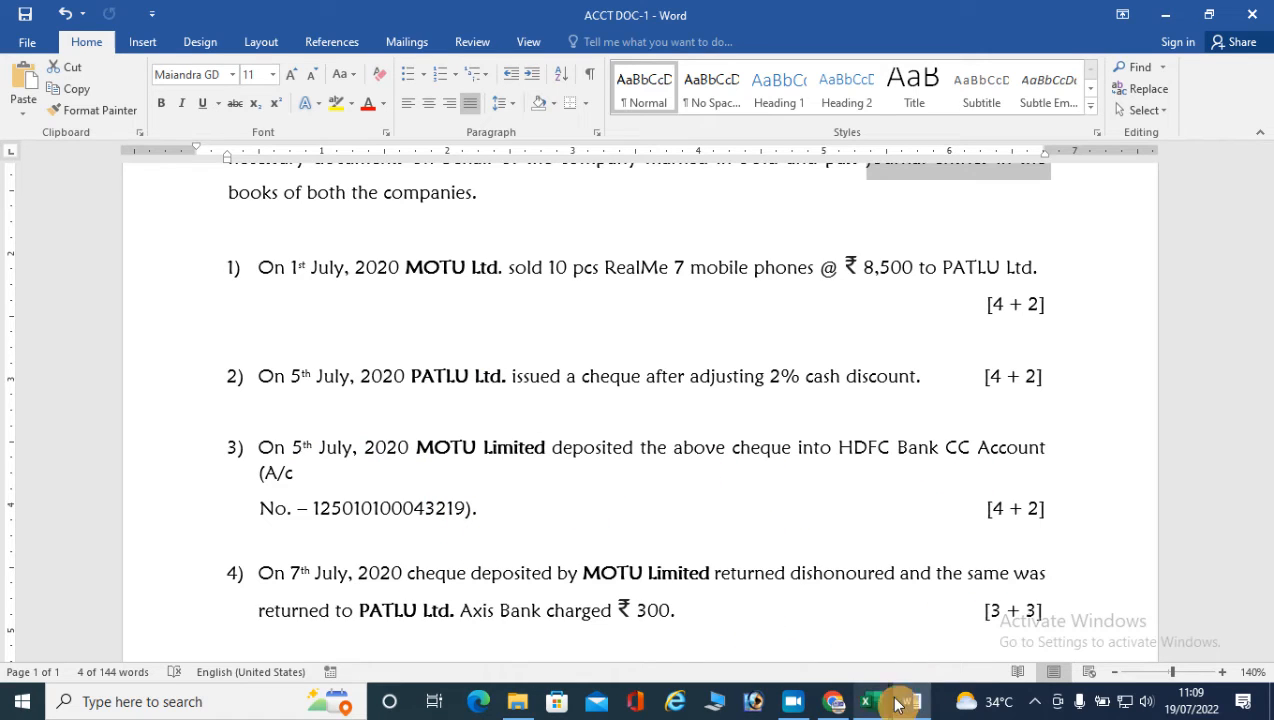
{"action": "mouse_move", "coordinate": [880, 704]}
{"action": "left_click", "coordinate": [964, 613]}
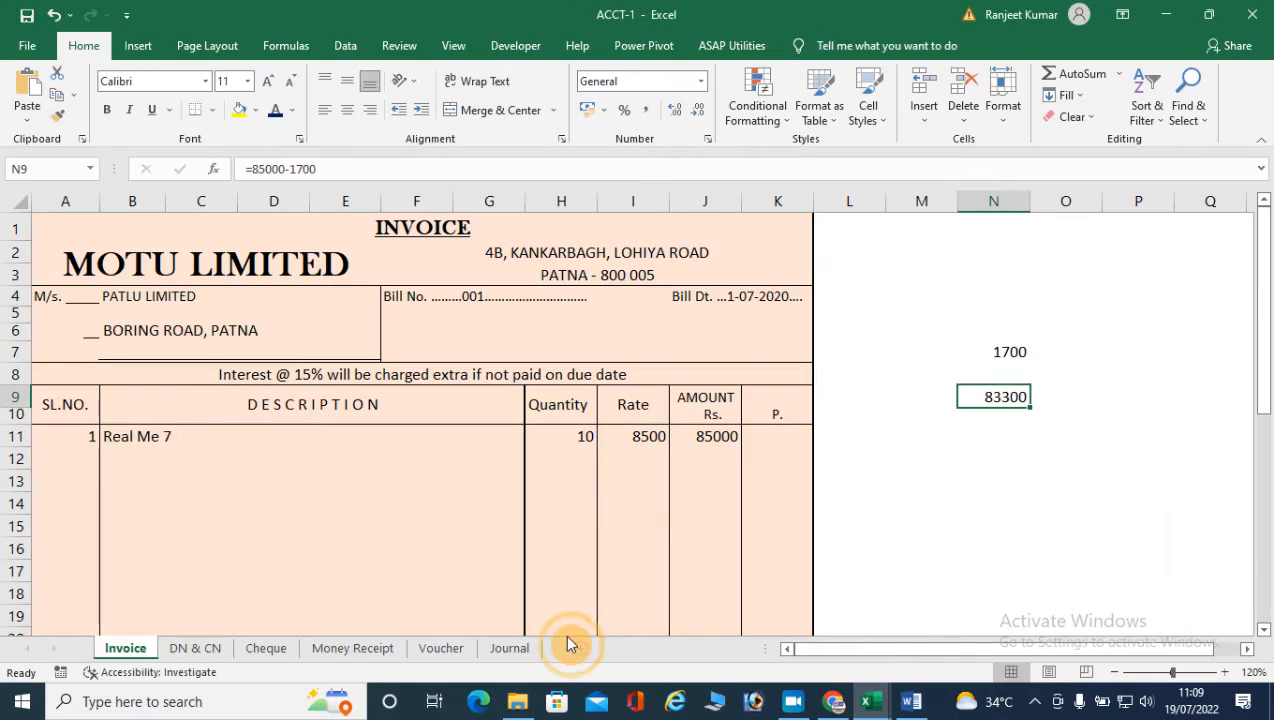
{"action": "left_click", "coordinate": [509, 647]}
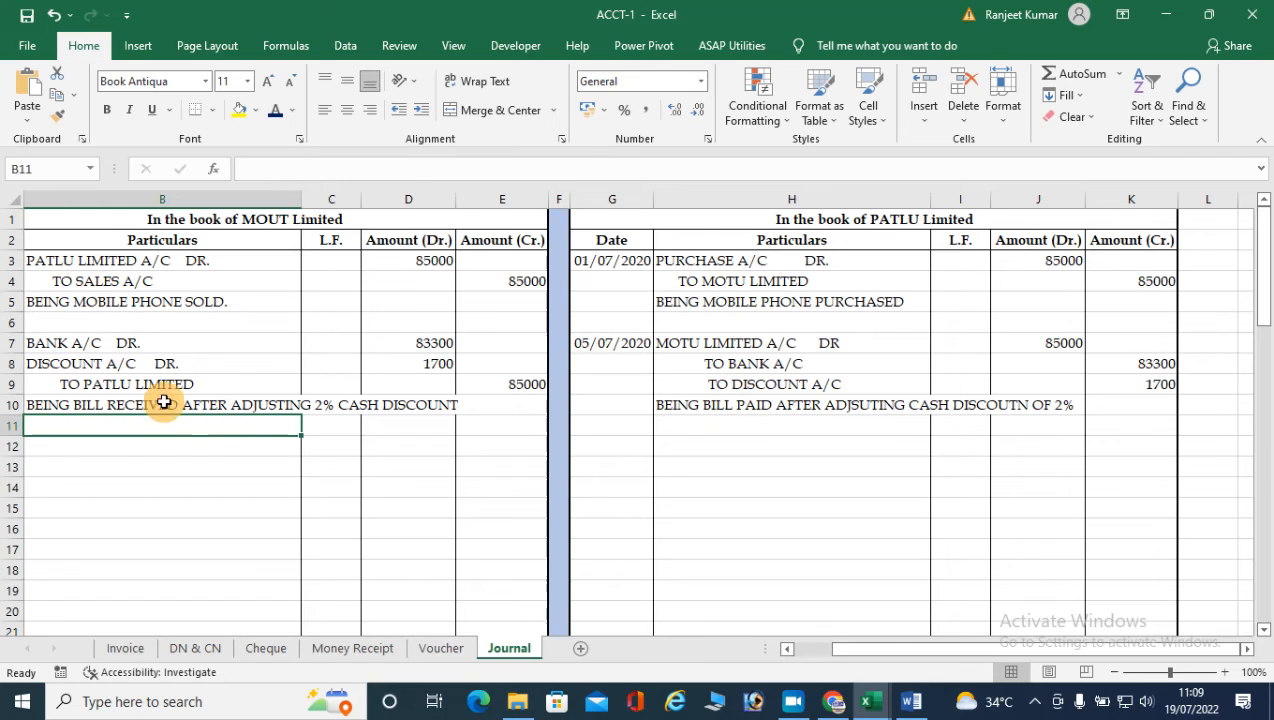
{"action": "left_click", "coordinate": [77, 347]}
{"action": "left_click", "coordinate": [745, 364]}
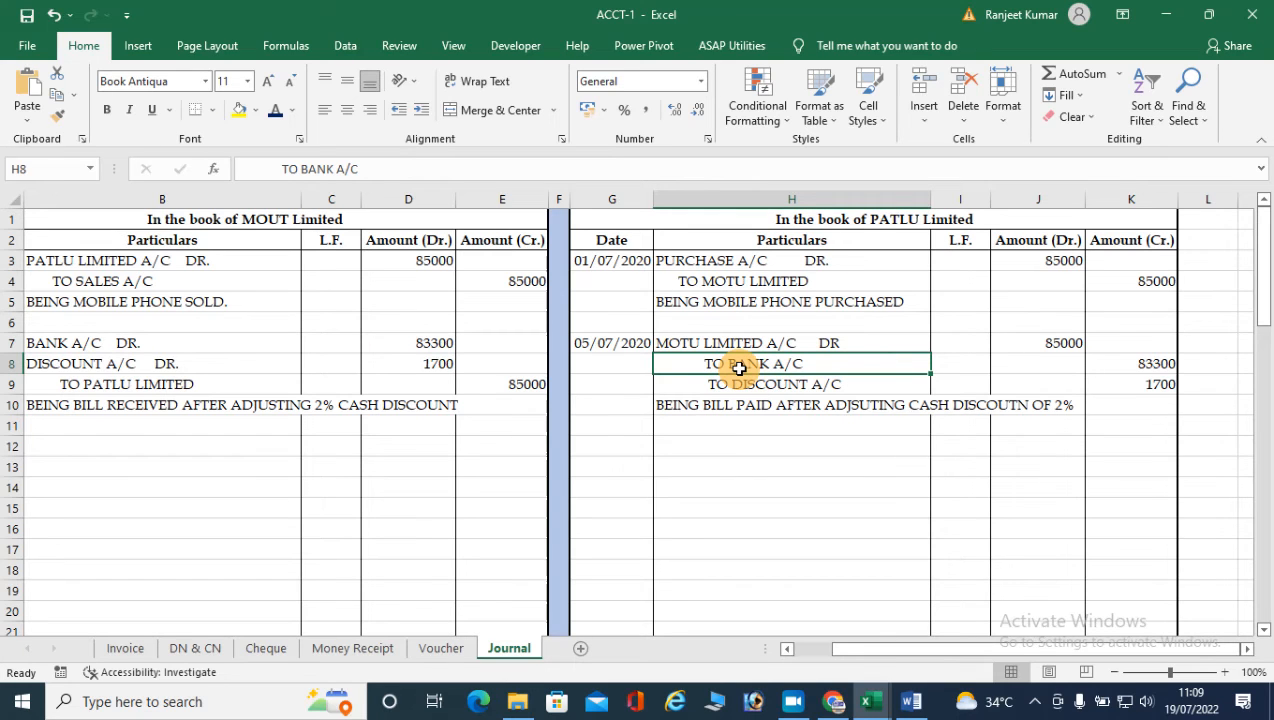
{"action": "left_click", "coordinate": [68, 343]}
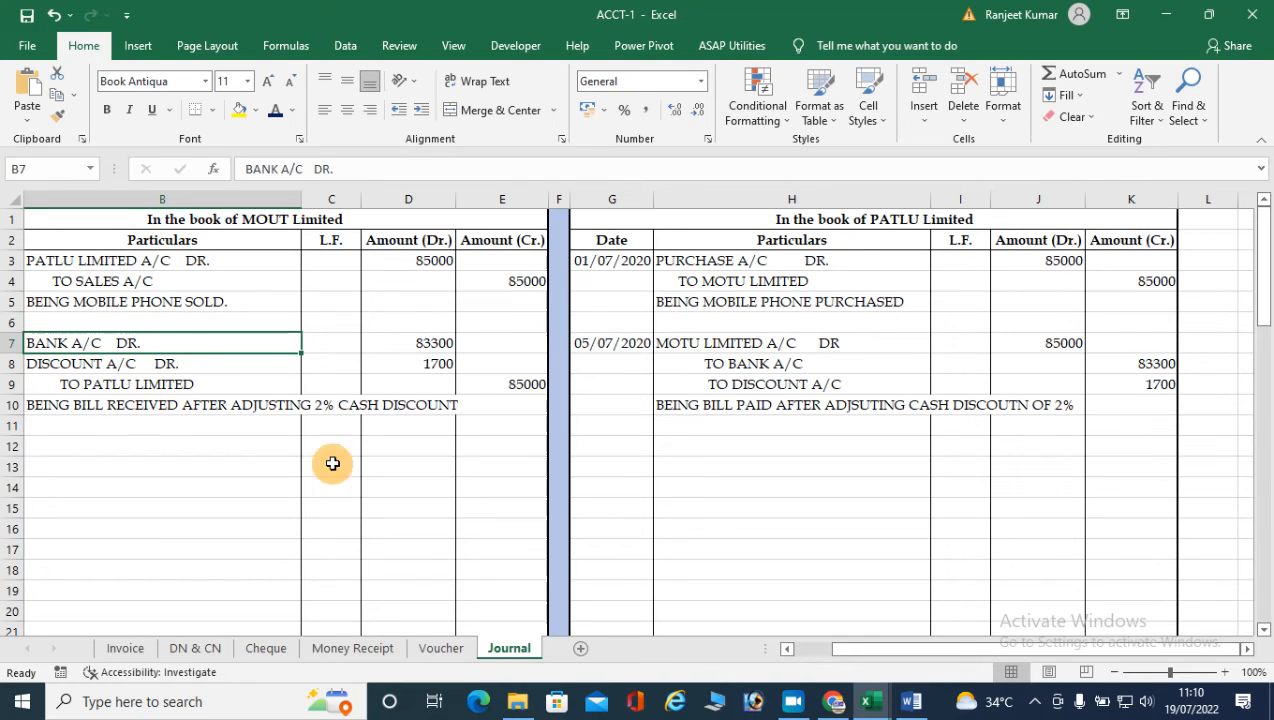
Step: Compare transaction 3 in the Word question paper with the Journal, Voucher and Money Receipt sheets in Excel
{"action": "left_click", "coordinate": [78, 462]}
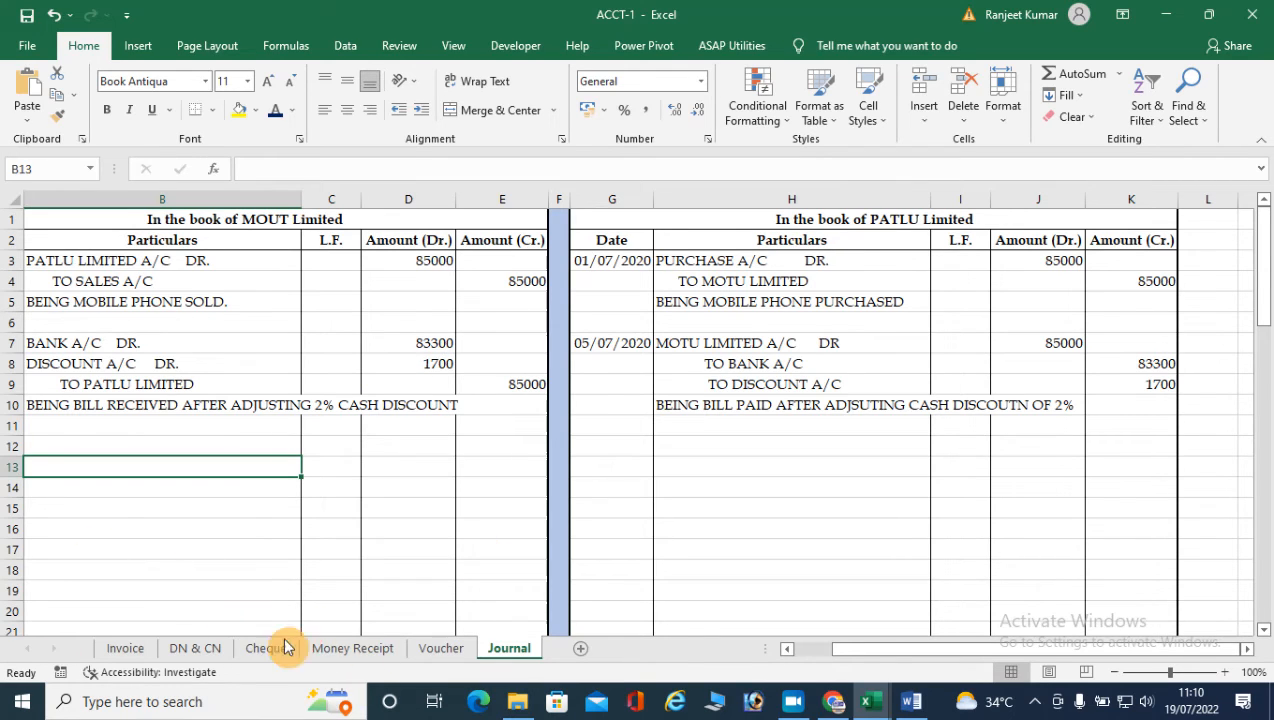
{"action": "left_click", "coordinate": [913, 707]}
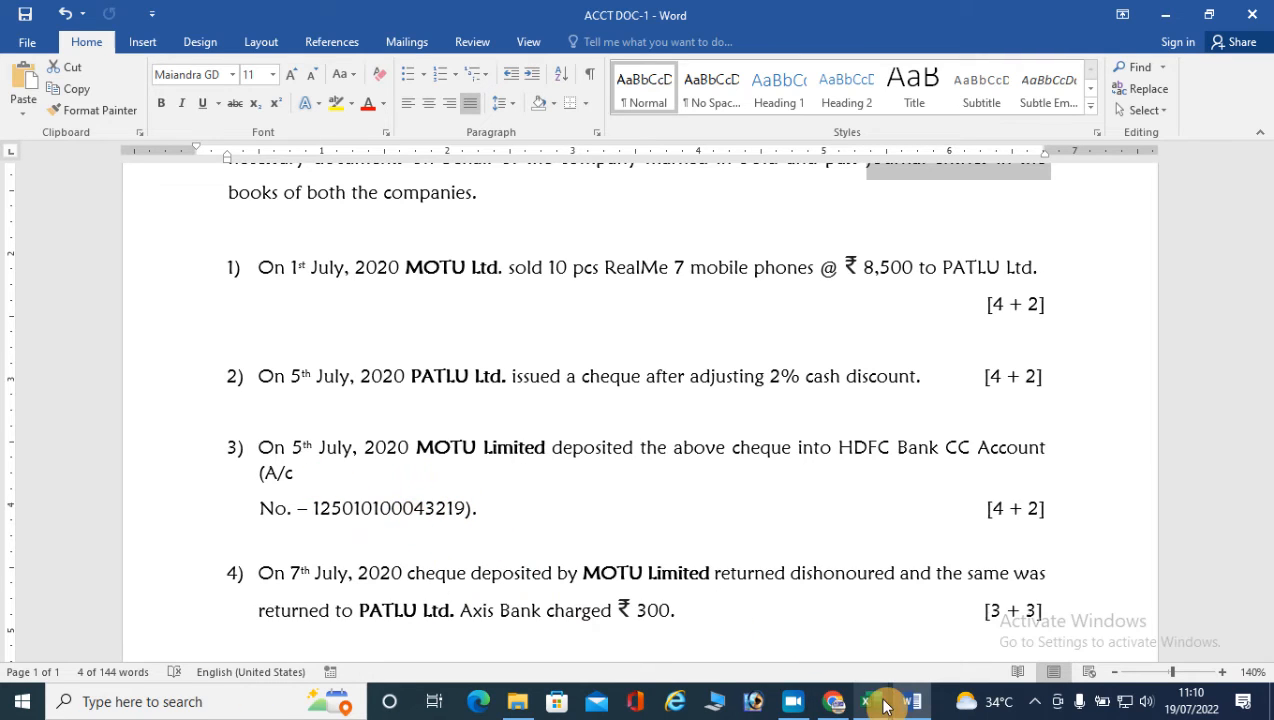
{"action": "mouse_move", "coordinate": [870, 701]}
{"action": "left_click", "coordinate": [960, 628]}
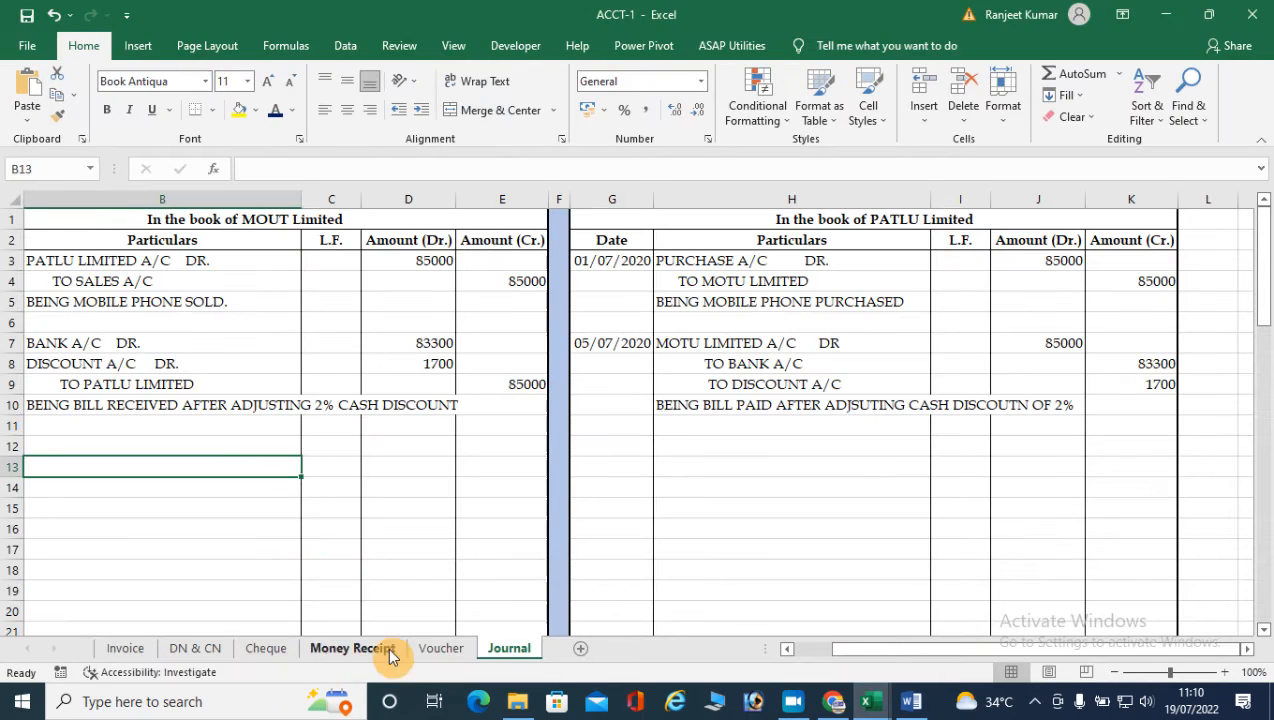
{"action": "left_click", "coordinate": [435, 648]}
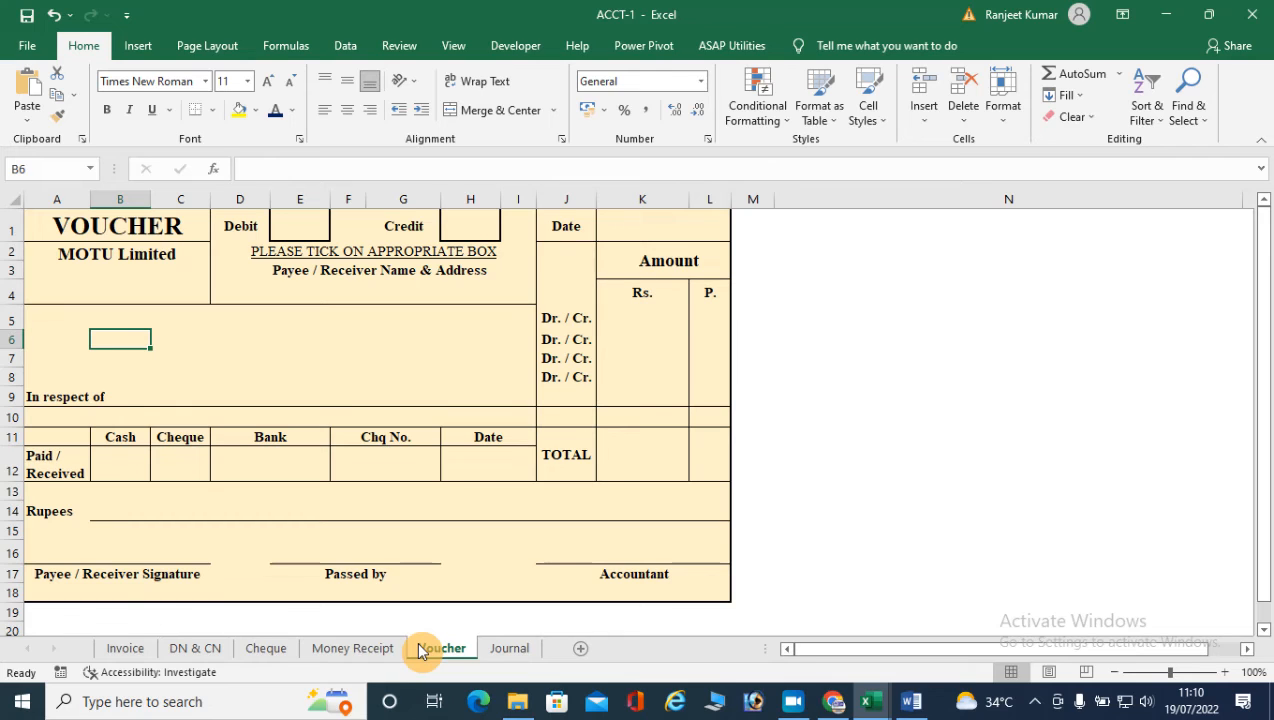
{"action": "left_click", "coordinate": [350, 649]}
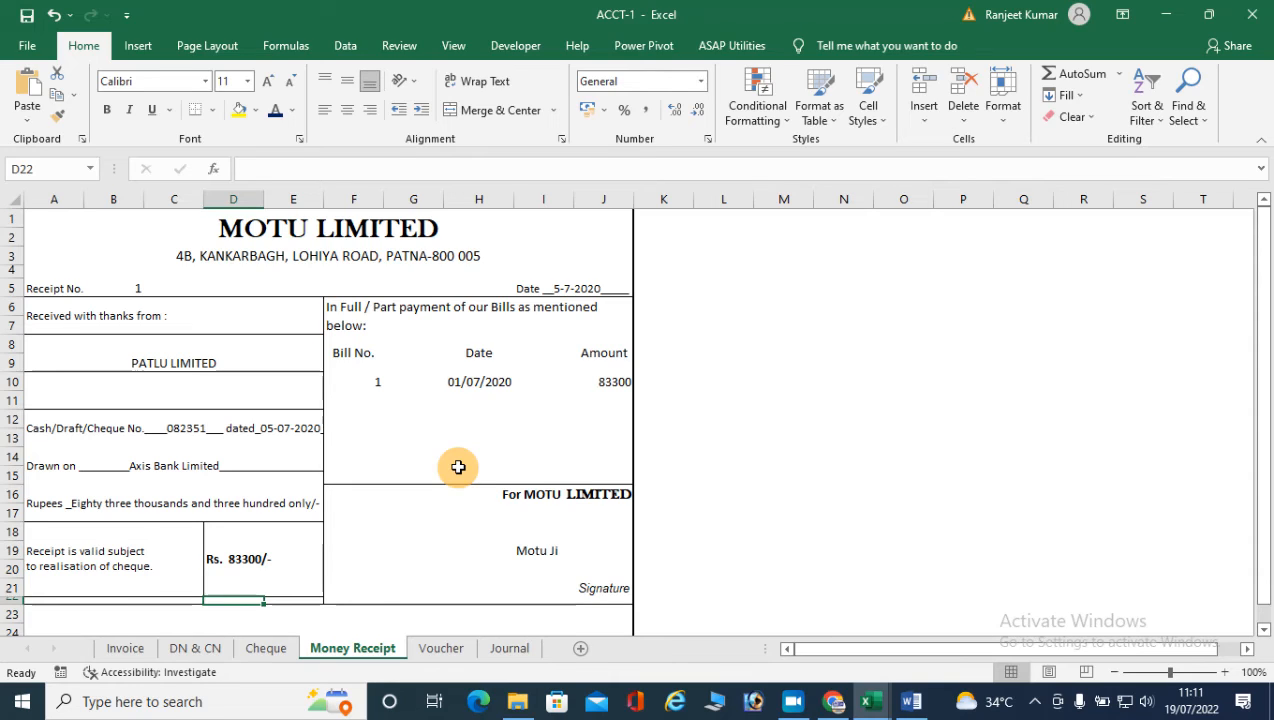
Step: Switch to Word to read transaction 4 about the dishonoured cheque, and review the Journal and Voucher sheets in Excel
{"action": "left_click", "coordinate": [918, 704]}
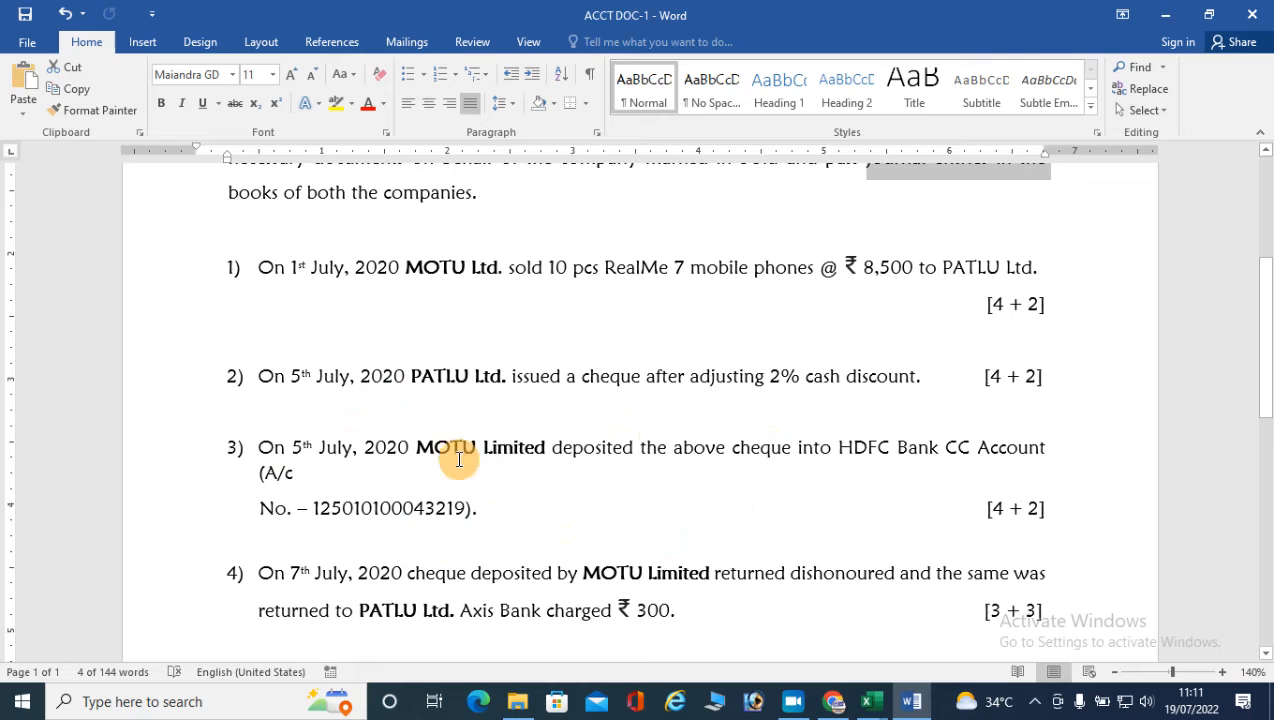
{"action": "scroll", "coordinate": [672, 491], "scroll_direction": "down", "scroll_amount": 1}
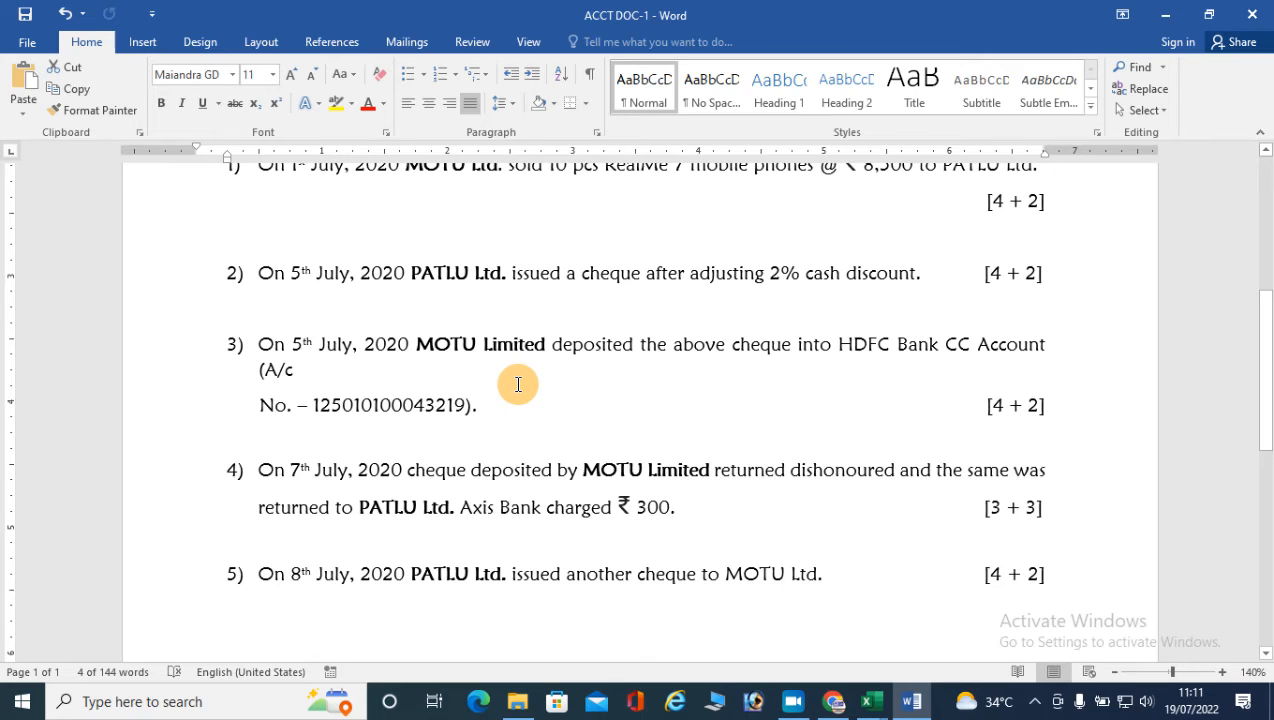
{"action": "left_click_drag", "start_coordinate": [293, 475], "coordinate": [680, 507]}
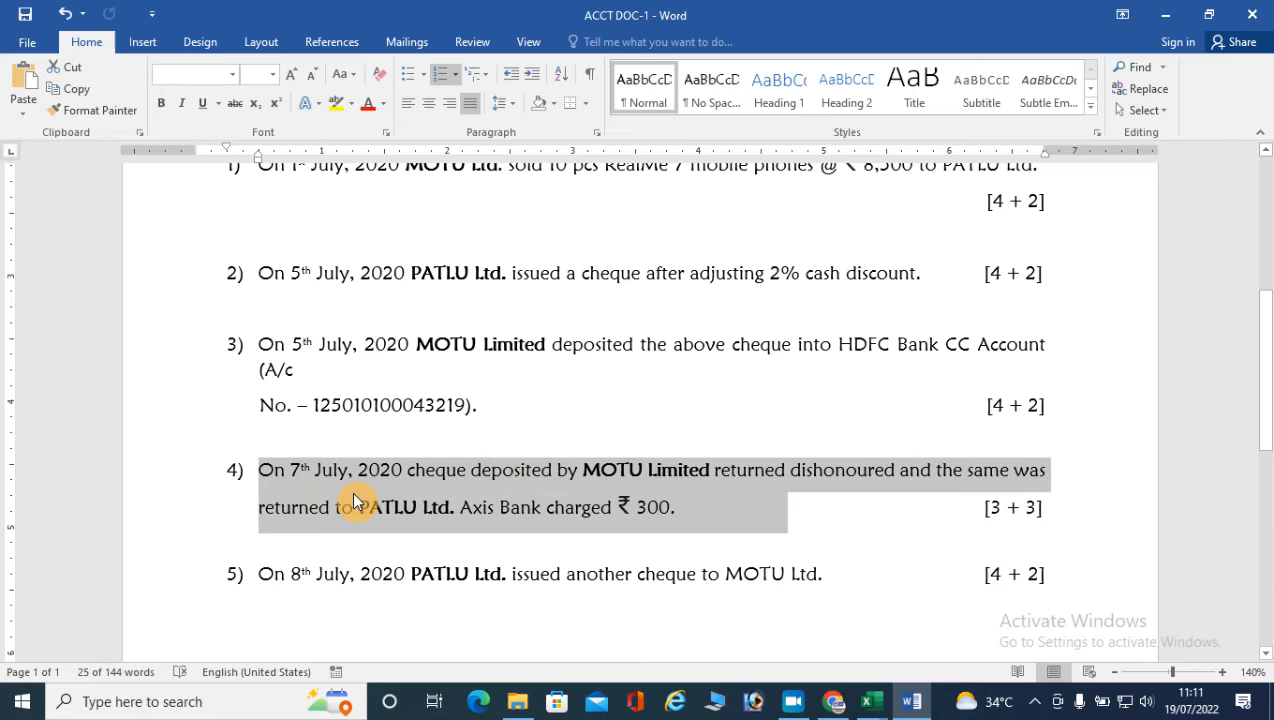
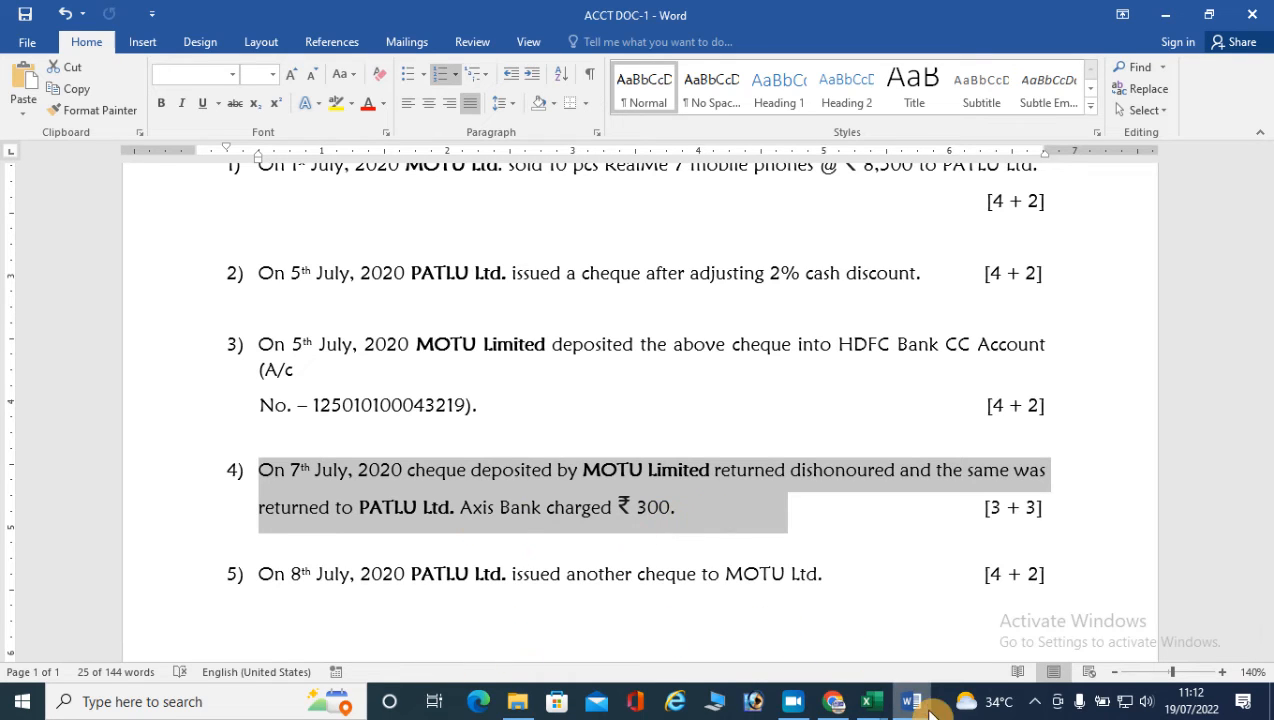
{"action": "mouse_move", "coordinate": [873, 706]}
{"action": "left_click", "coordinate": [905, 608]}
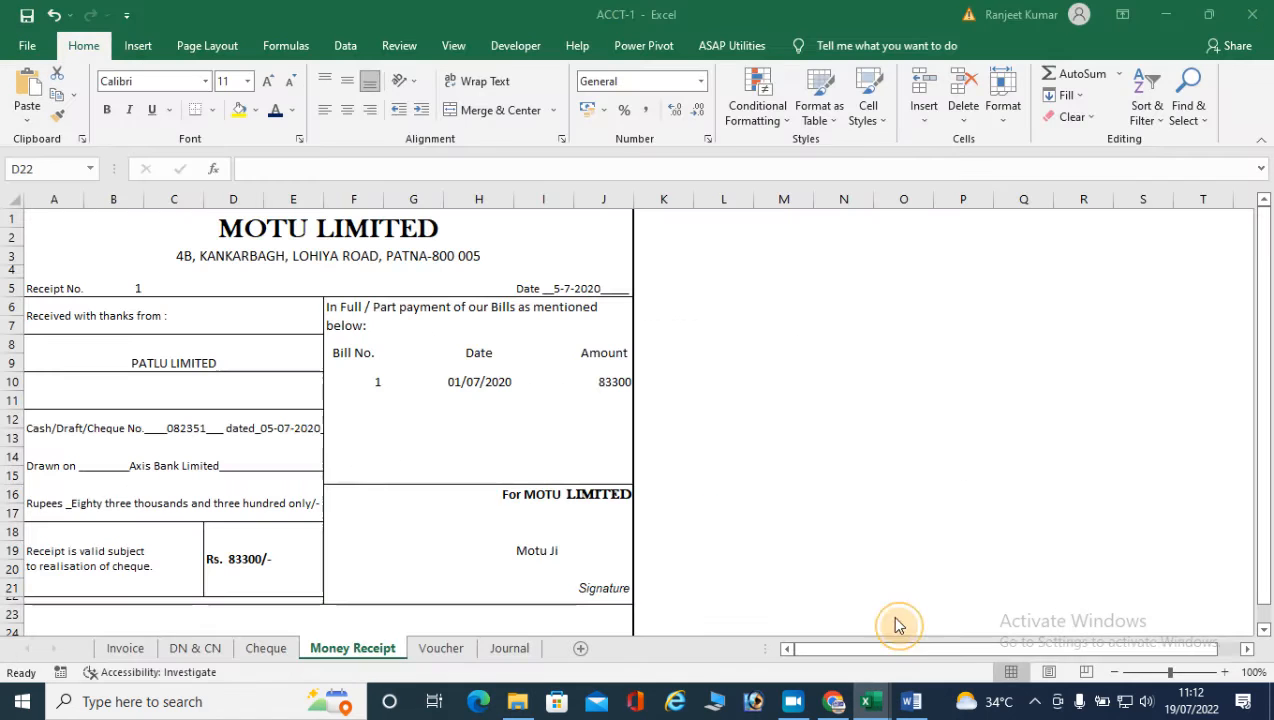
{"action": "left_click", "coordinate": [445, 649]}
{"action": "left_click", "coordinate": [515, 649]}
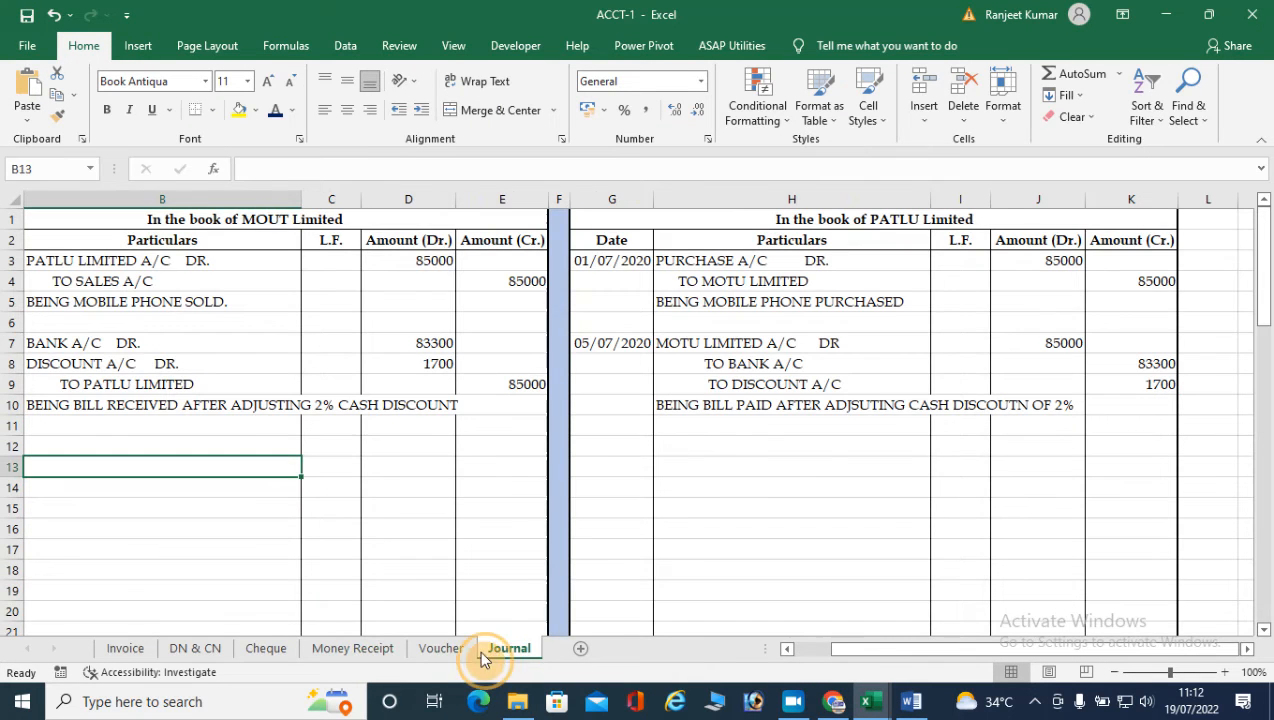
{"action": "left_click", "coordinate": [441, 649]}
Step: Switch back to Word and read transactions 4 and 5, covering the returned cheque and PATLU Ltd.'s replacement cheque
{"action": "left_click", "coordinate": [911, 701]}
{"action": "left_click_drag", "start_coordinate": [258, 470], "coordinate": [788, 507]}
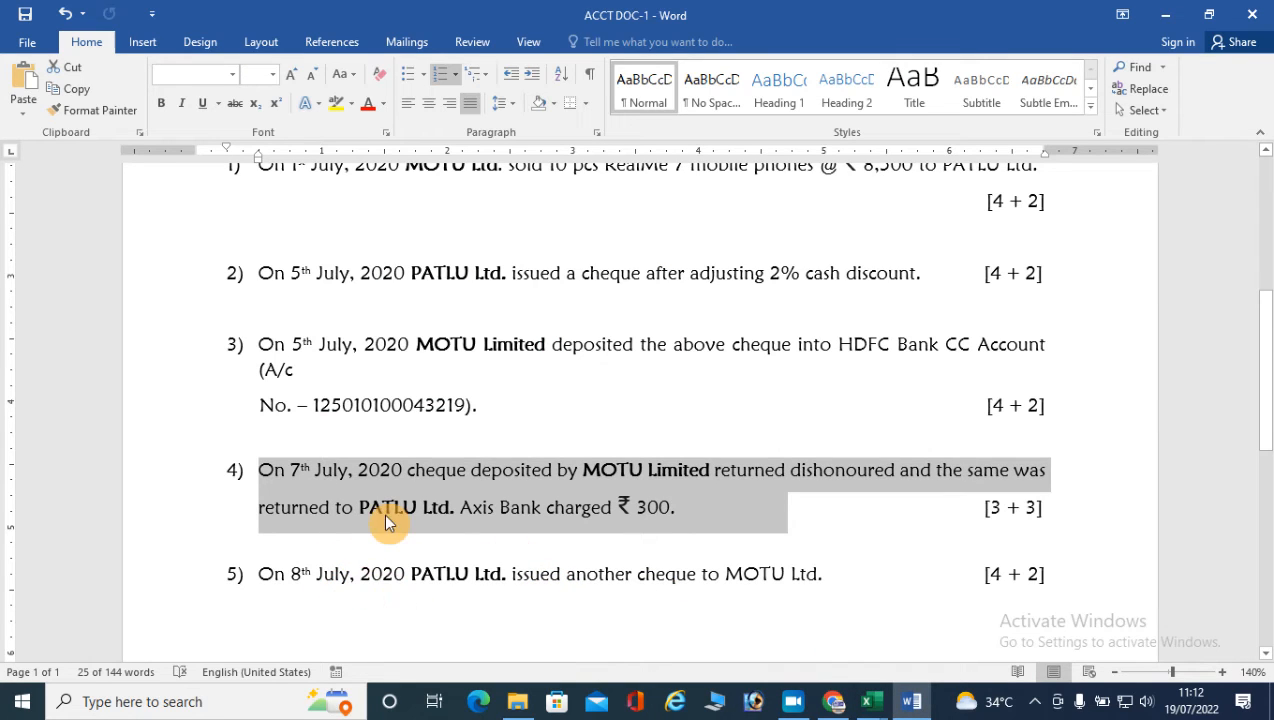
{"action": "left_click_drag", "start_coordinate": [263, 574], "coordinate": [760, 580]}
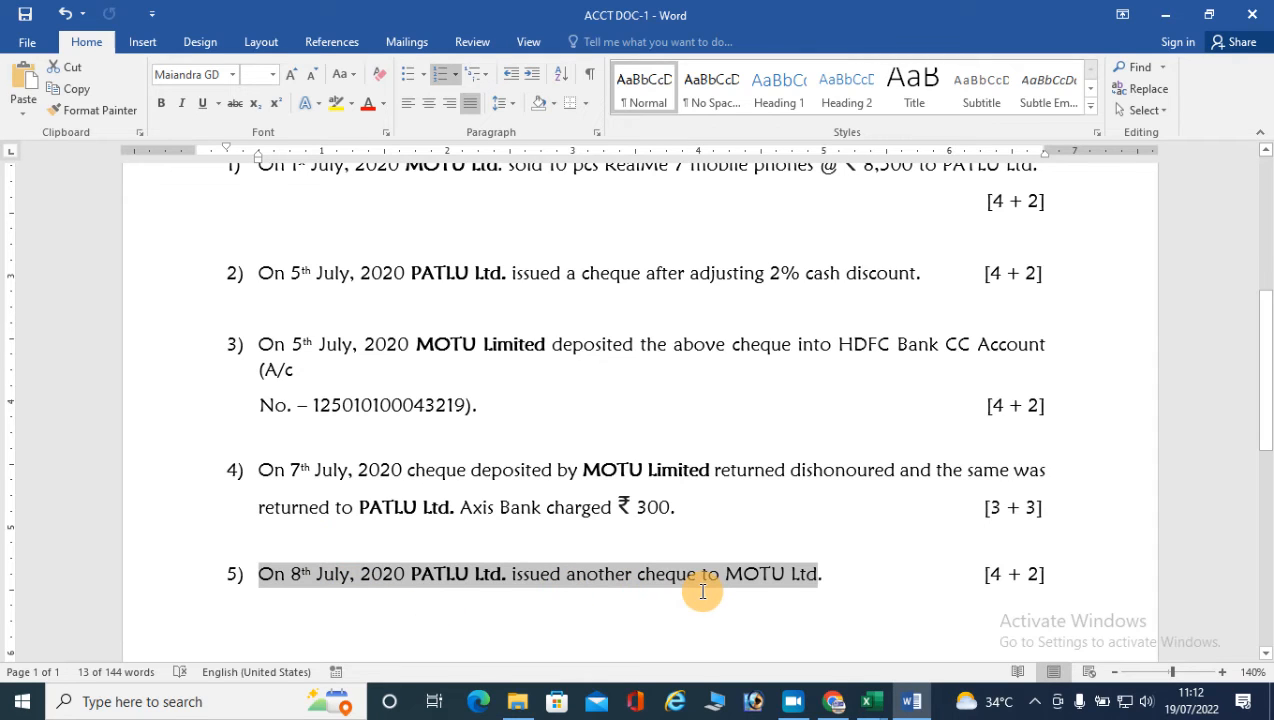
{"action": "left_click", "coordinate": [768, 597]}
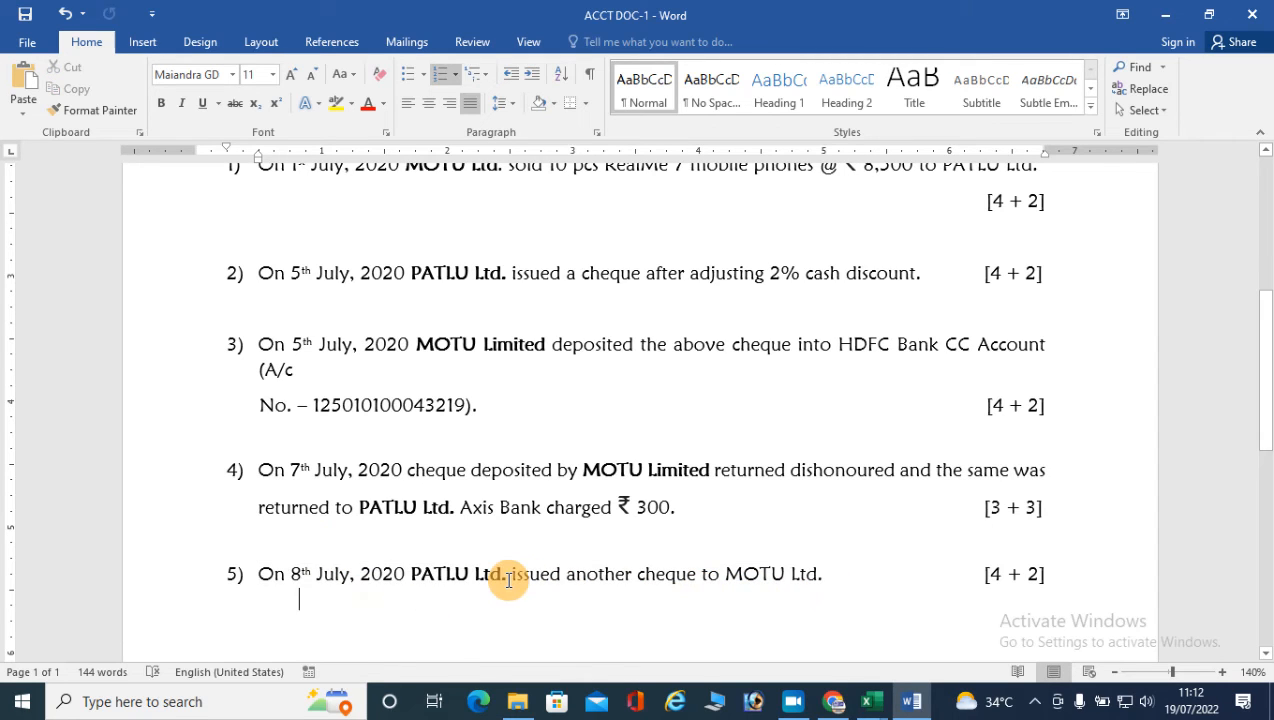
Step: Switch to Excel and copy the complete Axis Bank cheque form, A1:U19, on the Cheque sheet
{"action": "left_click", "coordinate": [905, 710]}
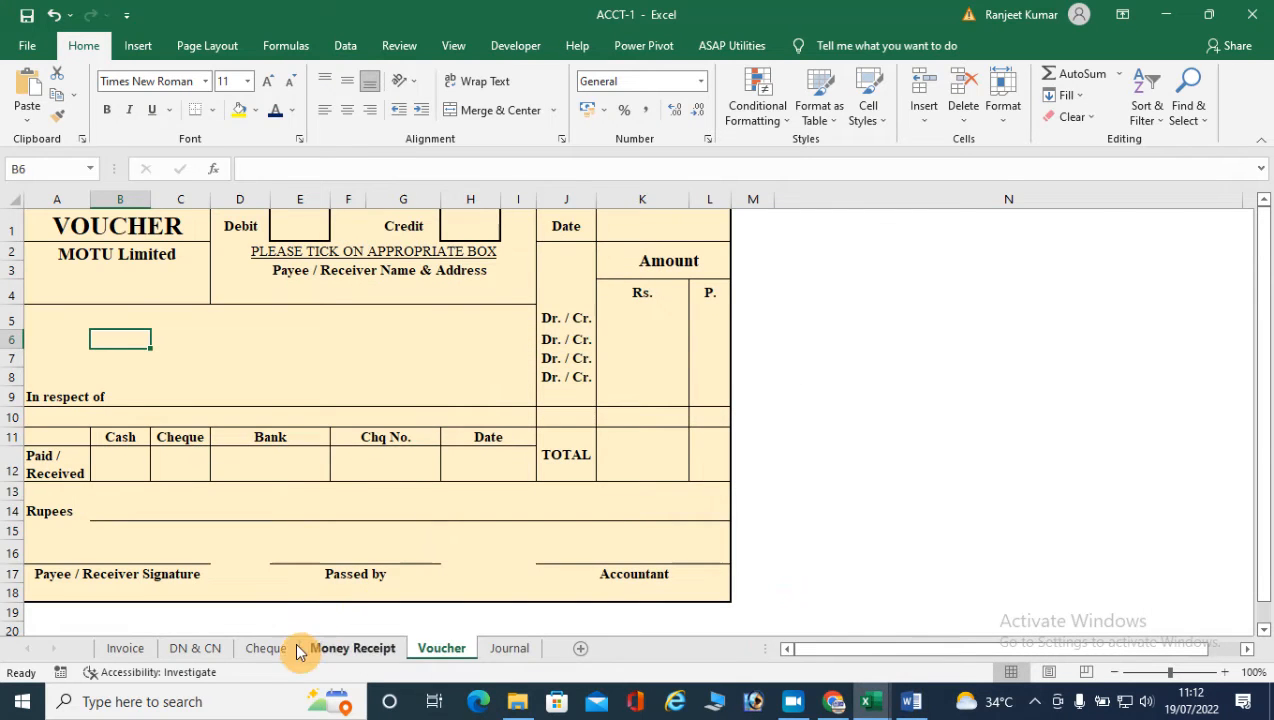
{"action": "left_click", "coordinate": [270, 645]}
{"action": "left_click_drag", "start_coordinate": [35, 221], "coordinate": [553, 559]}
{"action": "key", "text": "ctrl+c"}
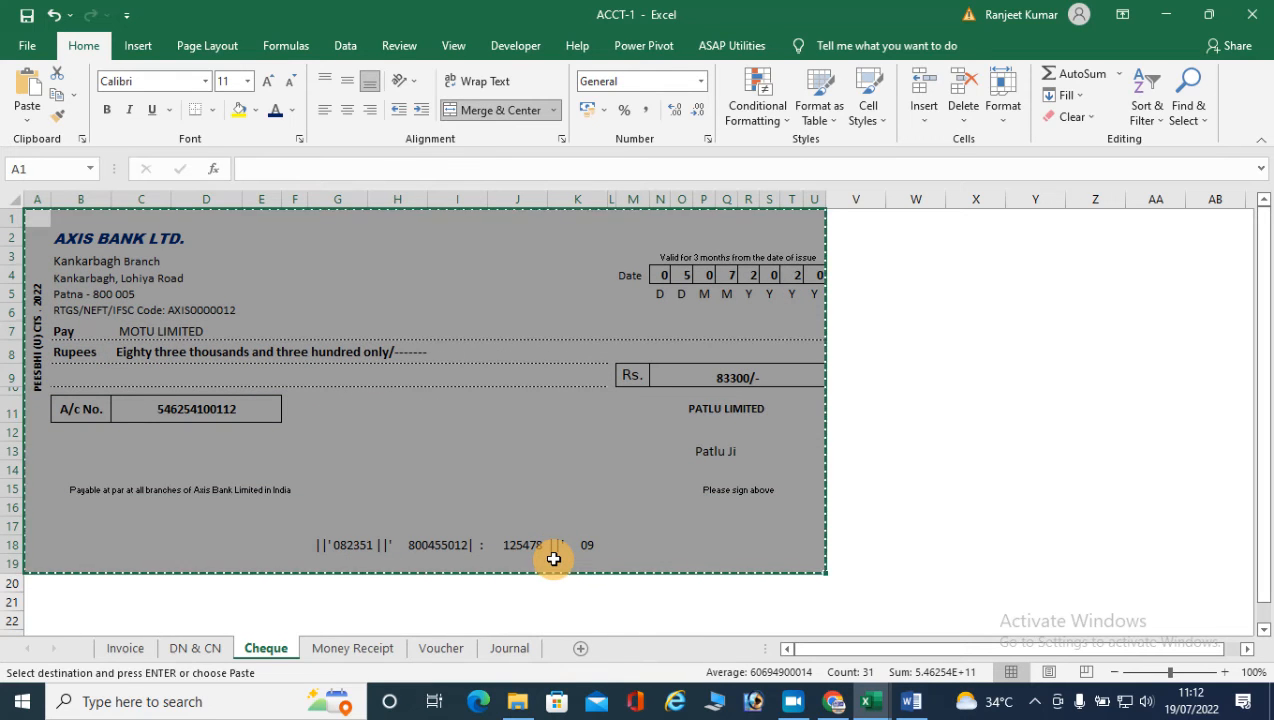
Step: Insert a blank worksheet before the Voucher sheet
{"action": "right_click", "coordinate": [445, 649]}
{"action": "left_click", "coordinate": [492, 401]}
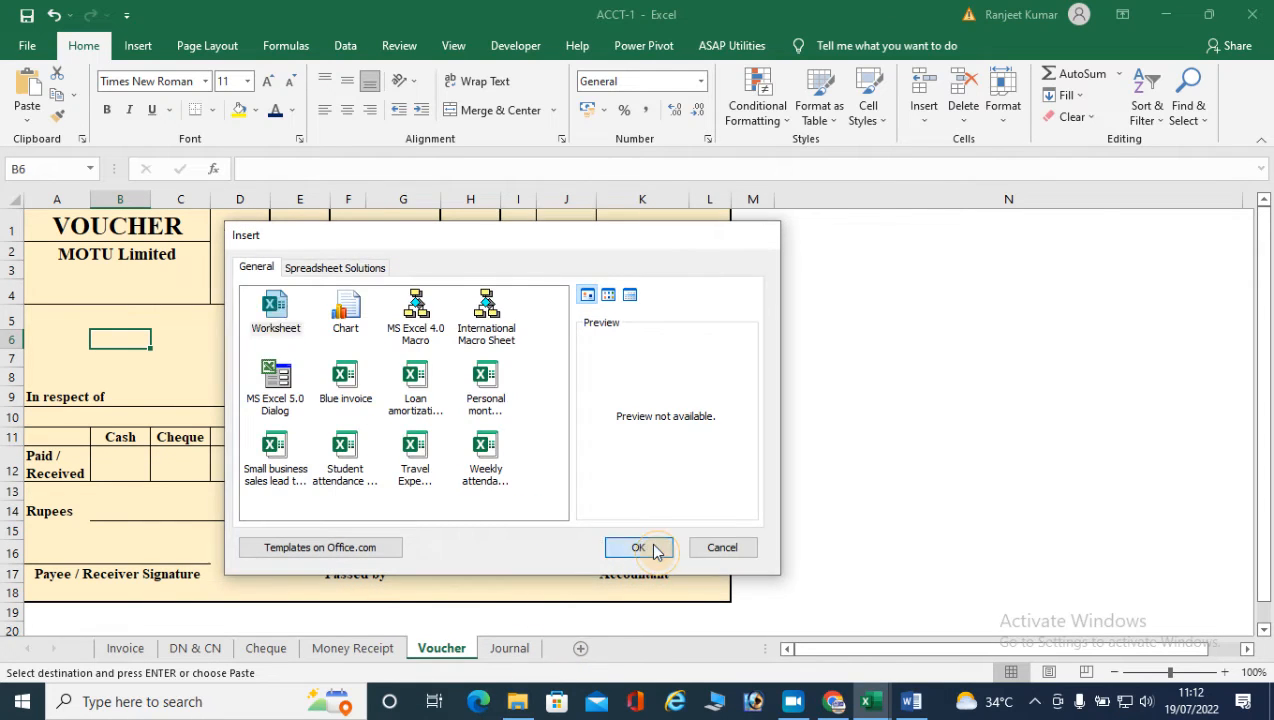
{"action": "left_click", "coordinate": [645, 547]}
{"action": "mouse_move", "coordinate": [490, 655]}
{"action": "left_mouse_down"}
{"action": "mouse_move", "coordinate": [429, 652]}
{"action": "mouse_move", "coordinate": [502, 655]}
{"action": "left_mouse_up"}
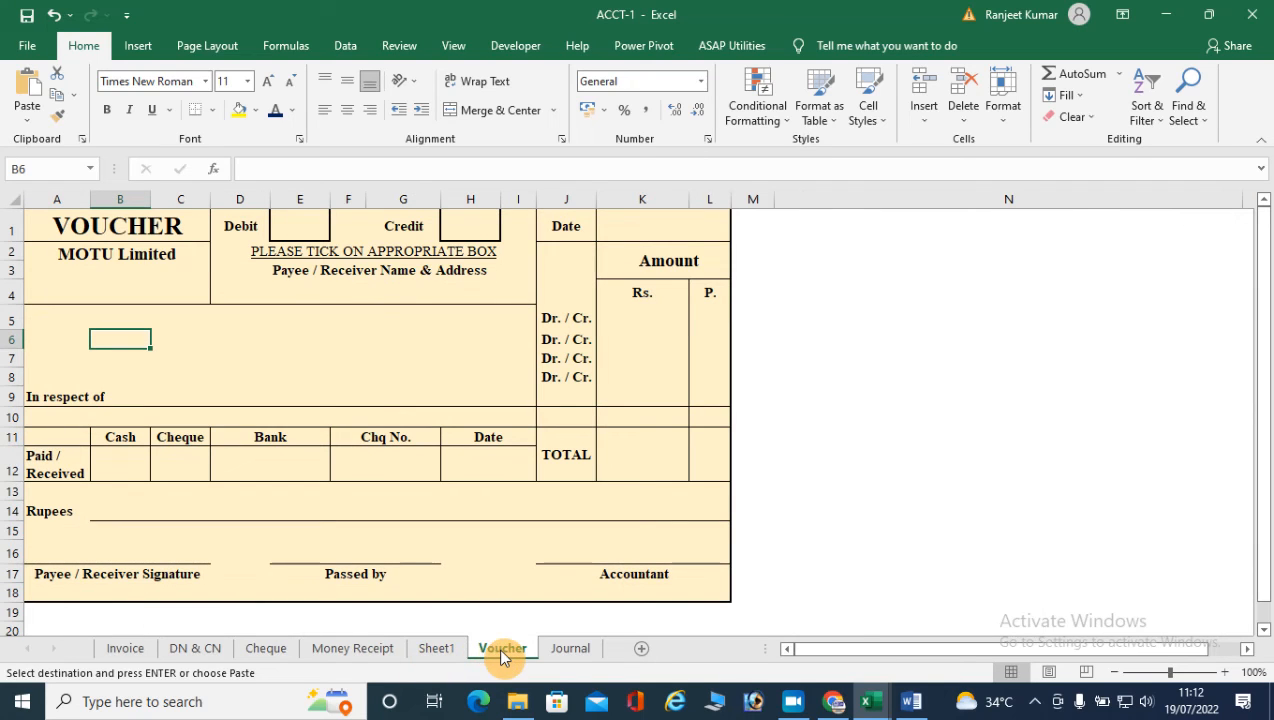
Step: Rename the new blank worksheet Cheque-2
{"action": "left_click", "coordinate": [437, 650]}
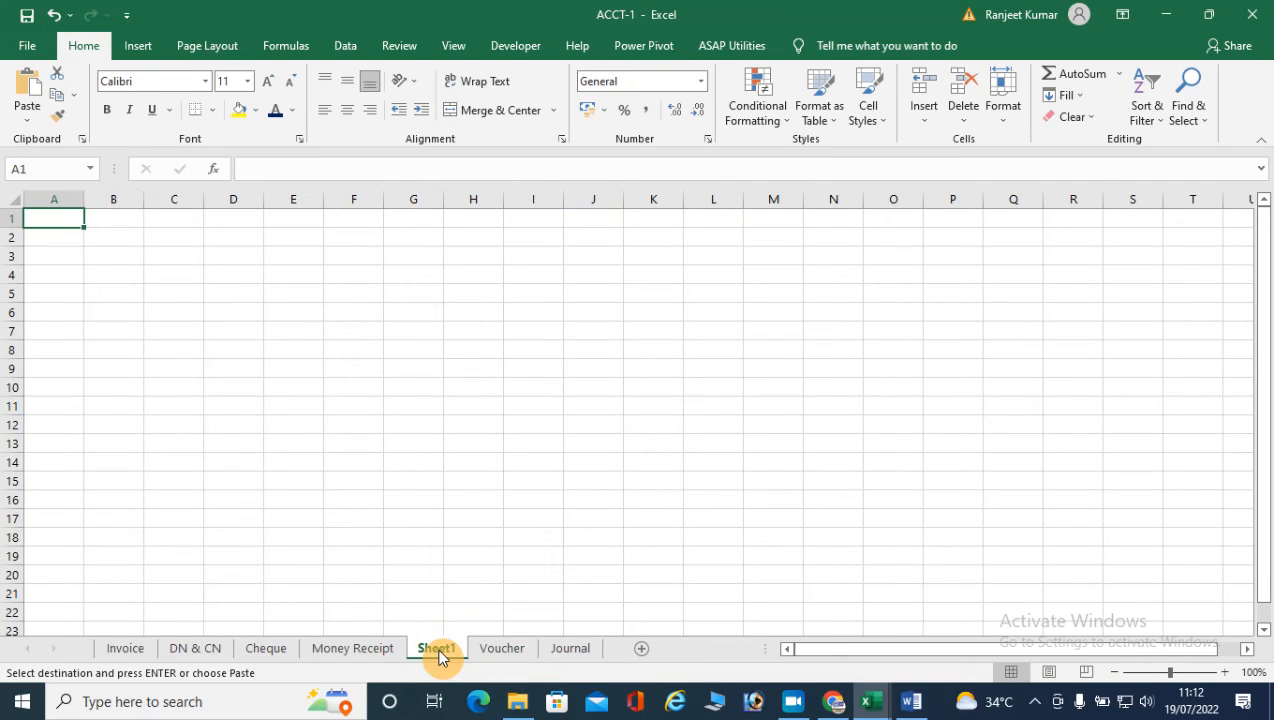
{"action": "right_click", "coordinate": [437, 652]}
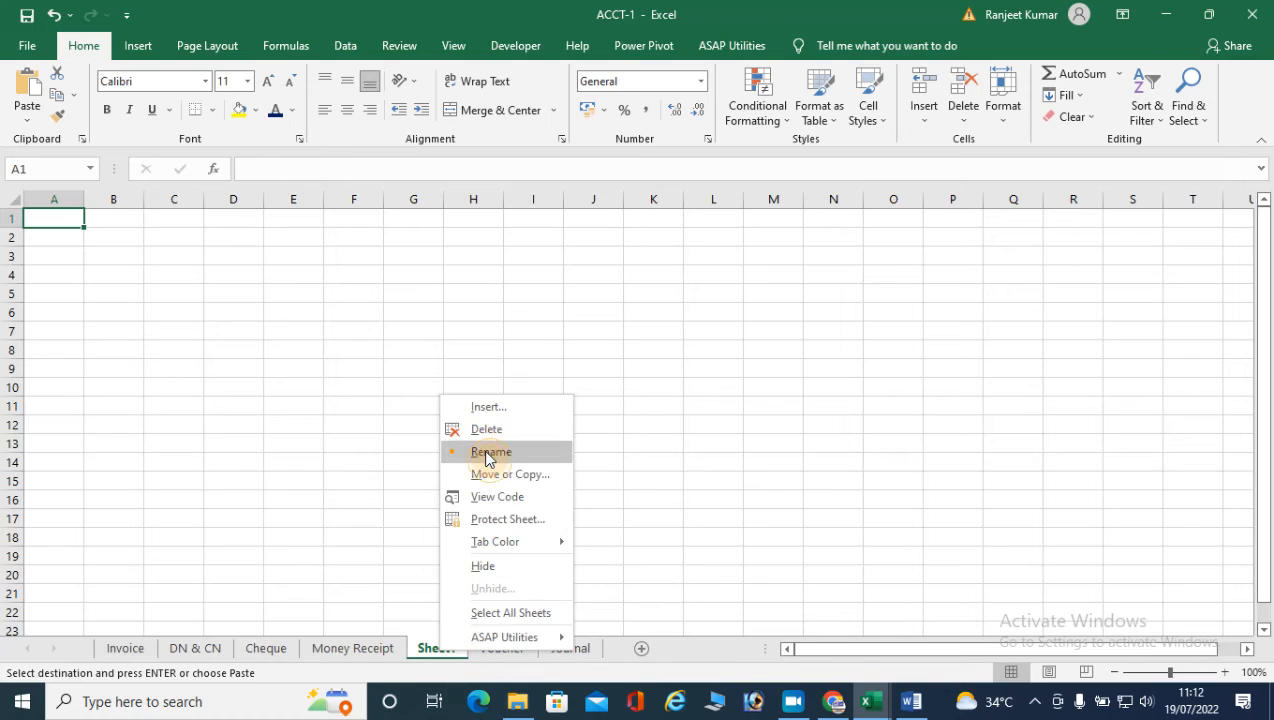
{"action": "left_click", "coordinate": [487, 452]}
{"action": "type", "text": "Cheq"}
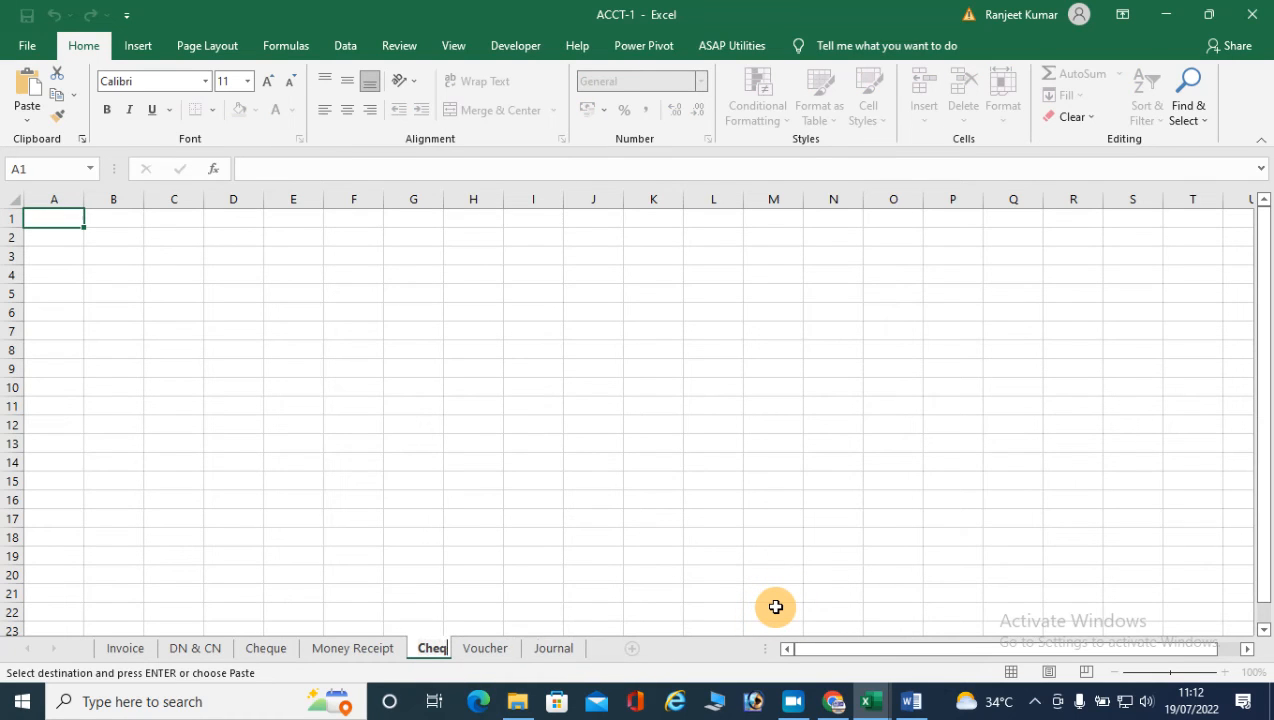
{"action": "type", "text": "ue"}
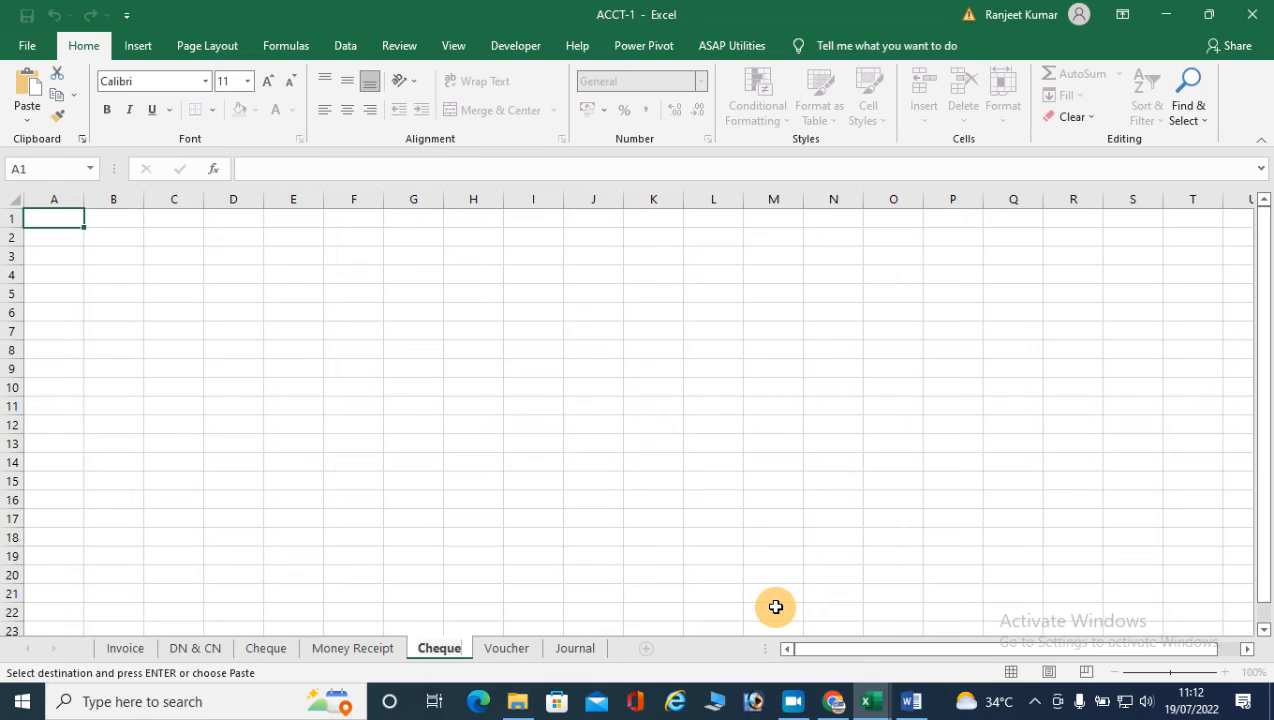
{"action": "type", "text": "-2"}
{"action": "key", "text": "Return"}
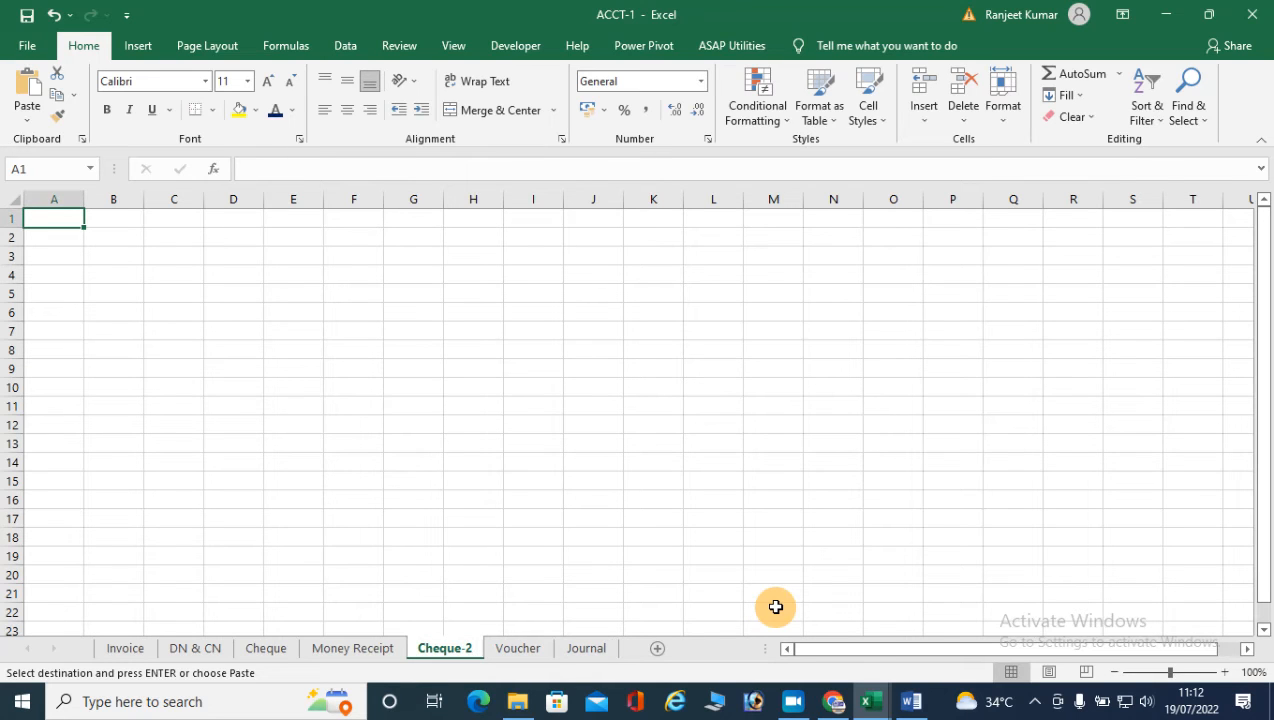
Step: Try an ordinary paste of the copied cheque into Cheque-2 at cell A1, and undo it
{"action": "left_click", "coordinate": [266, 650]}
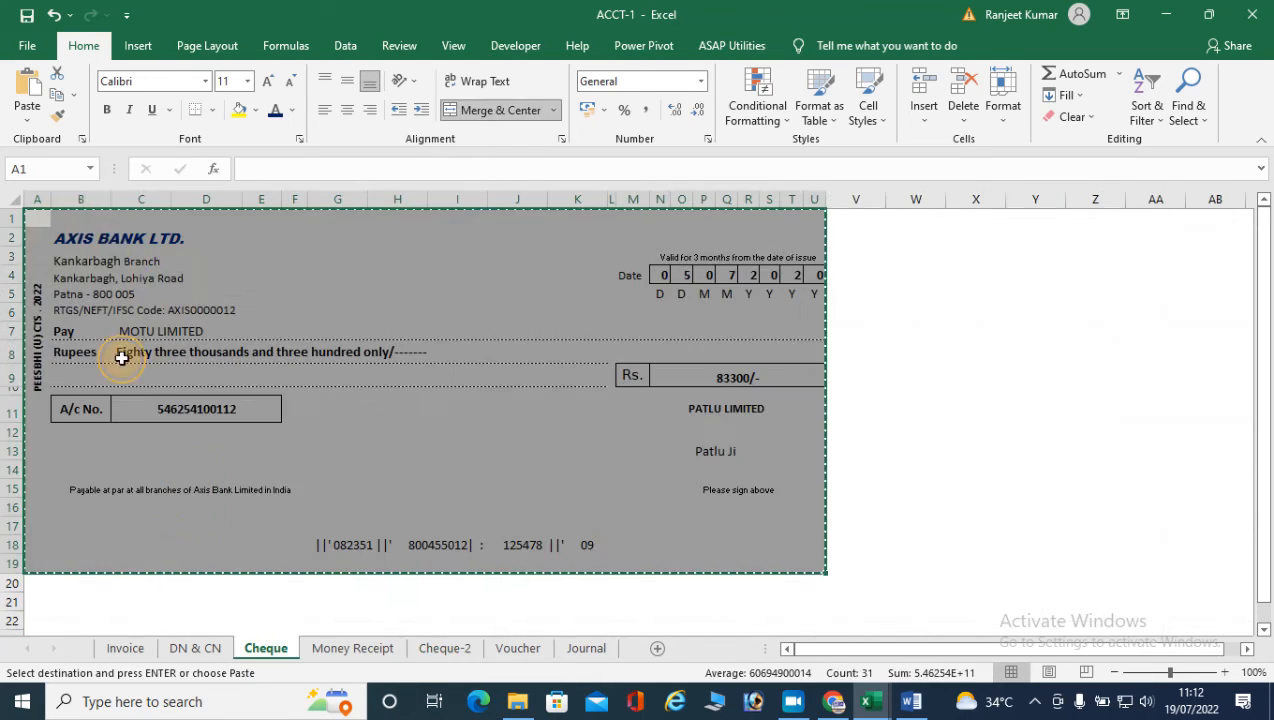
{"action": "left_click", "coordinate": [445, 649]}
{"action": "key", "text": "ctrl+v"}
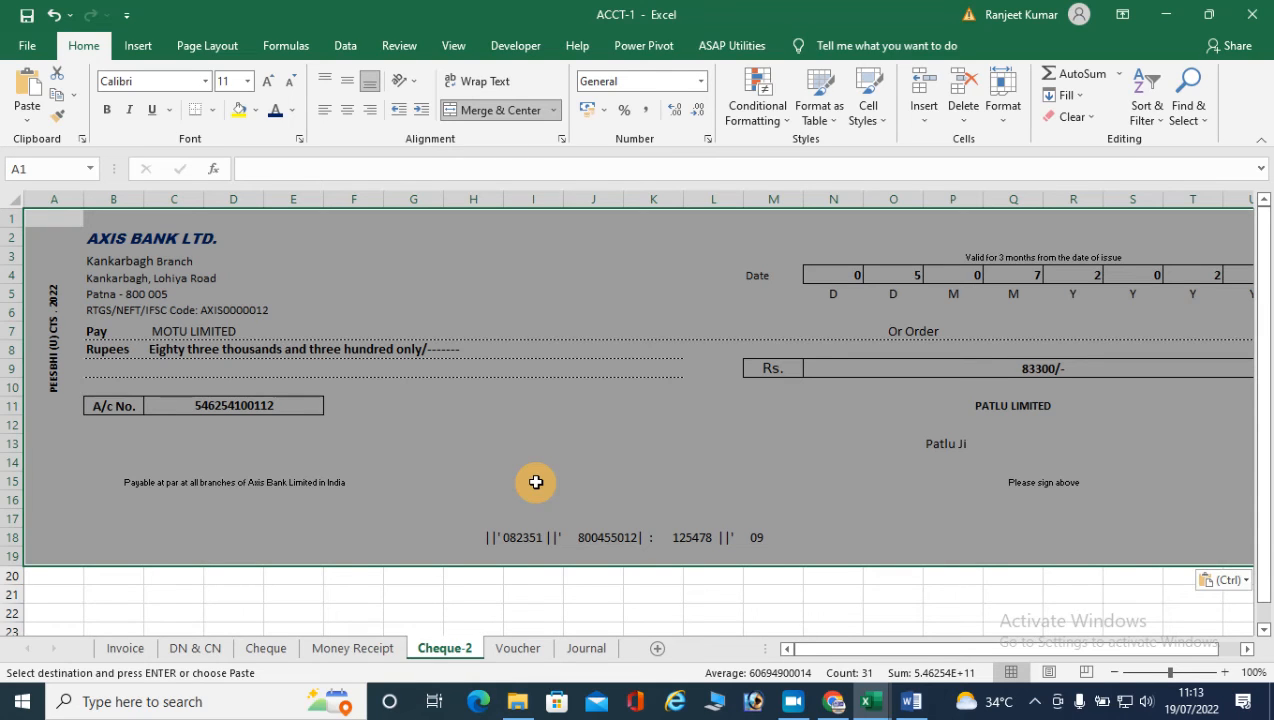
{"action": "key", "text": "ctrl+z"}
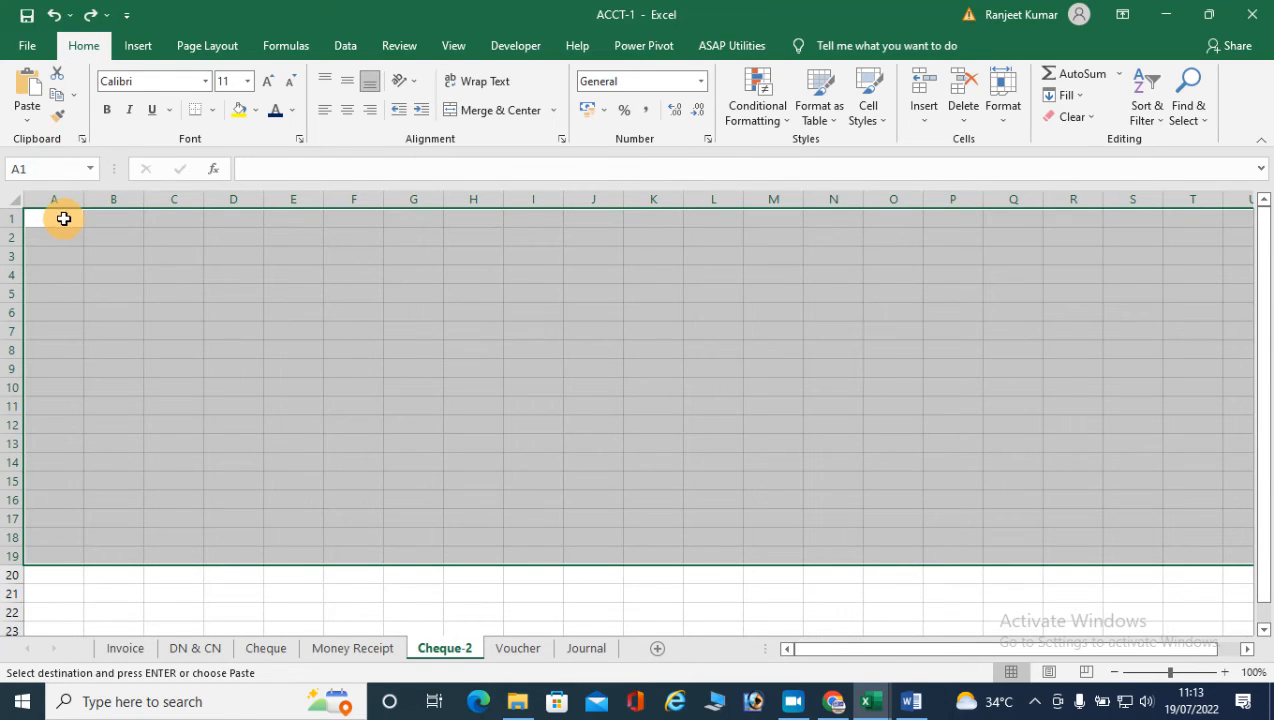
{"action": "left_click", "coordinate": [62, 218]}
Step: Paste the copied cheque into cell A1 of Cheque-2 with Paste Special, using the All using Source theme option
{"action": "left_click", "coordinate": [195, 648]}
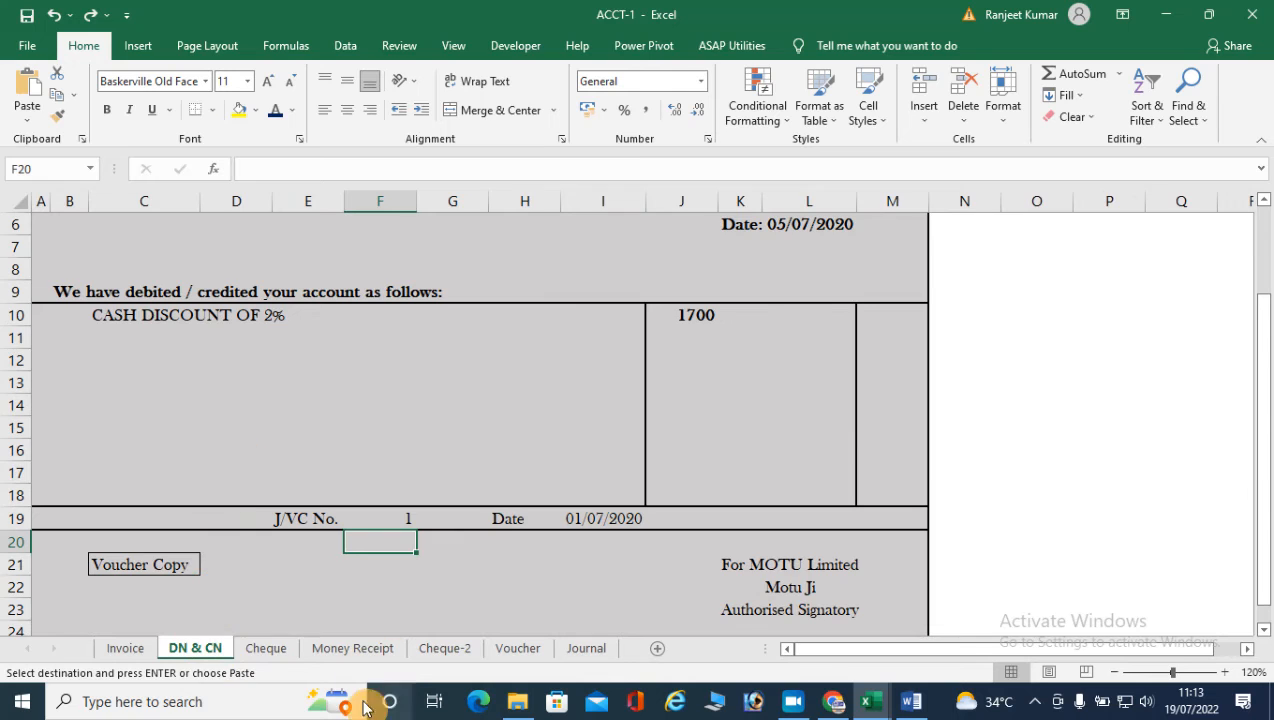
{"action": "left_click", "coordinate": [266, 648]}
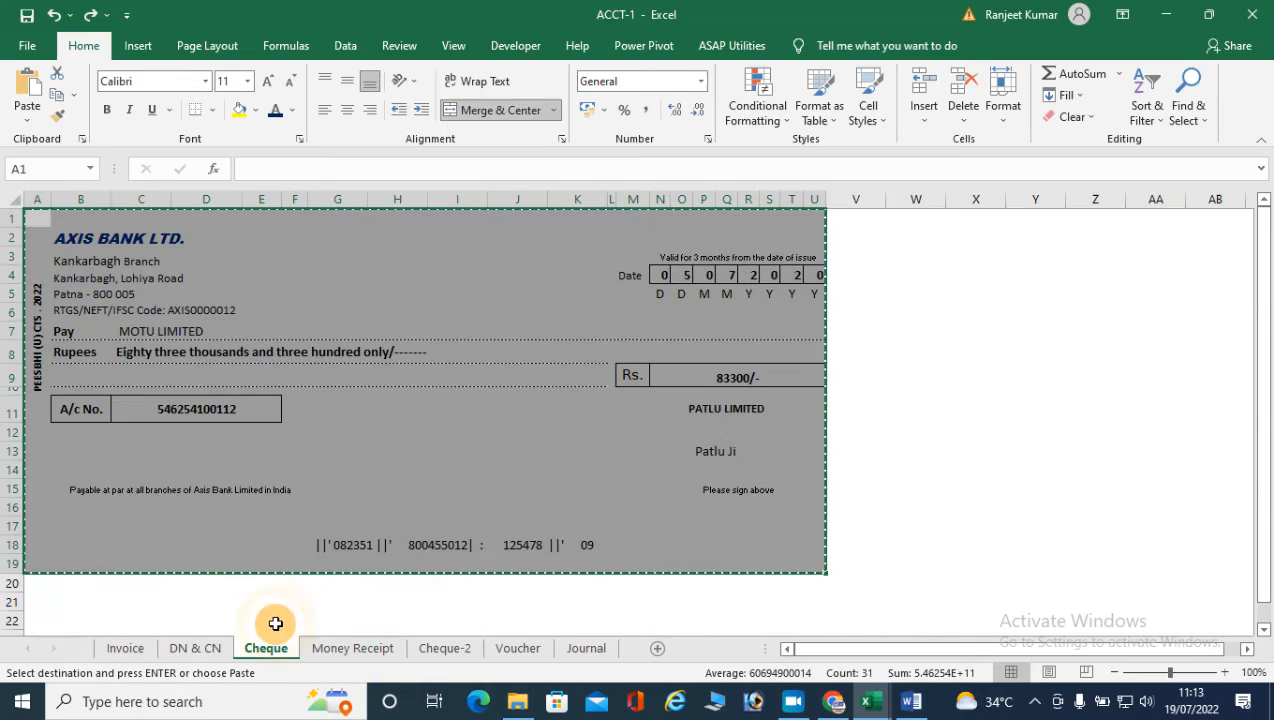
{"action": "left_click", "coordinate": [440, 648]}
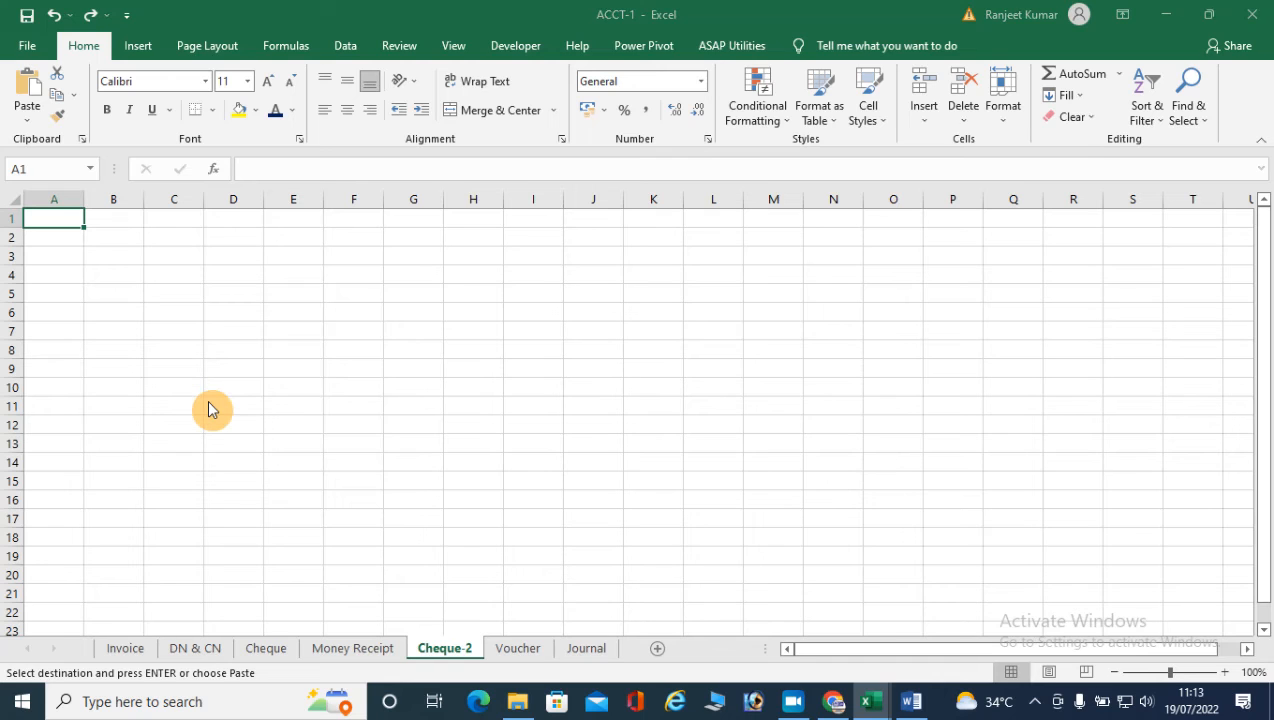
{"action": "key", "text": "ctrl+alt+v"}
{"action": "left_click", "coordinate": [836, 247]}
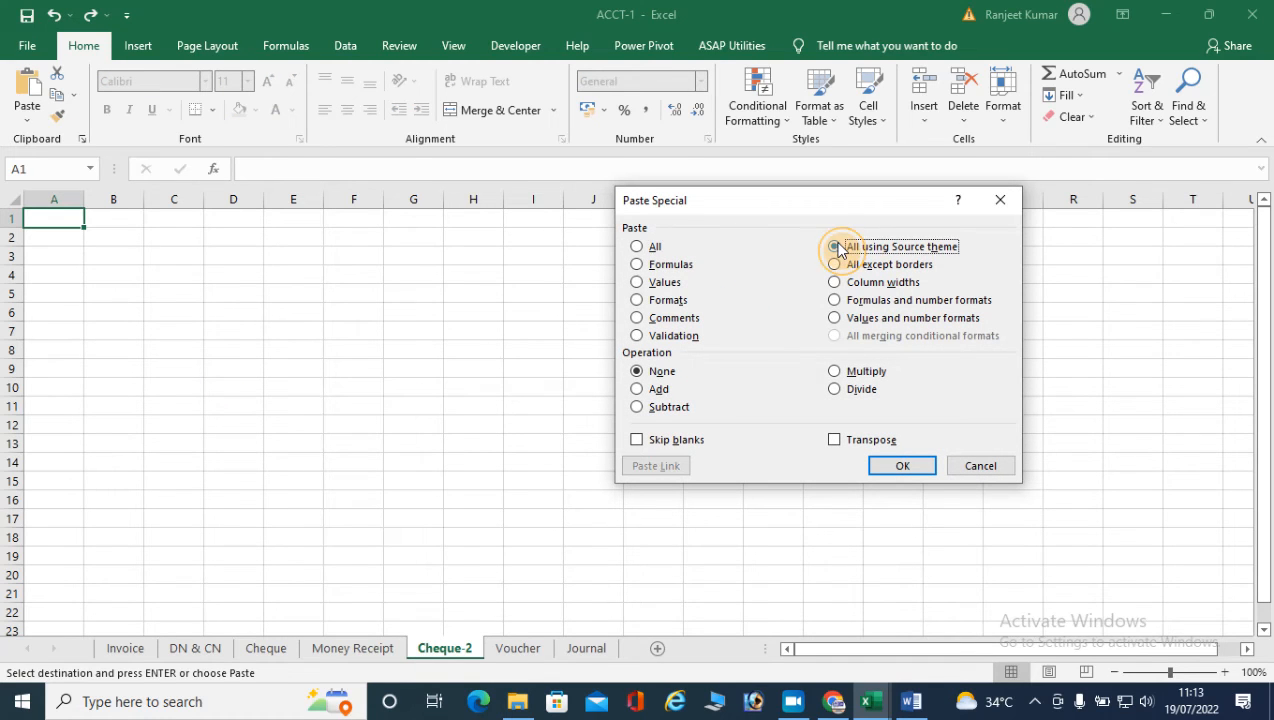
{"action": "left_click", "coordinate": [897, 468]}
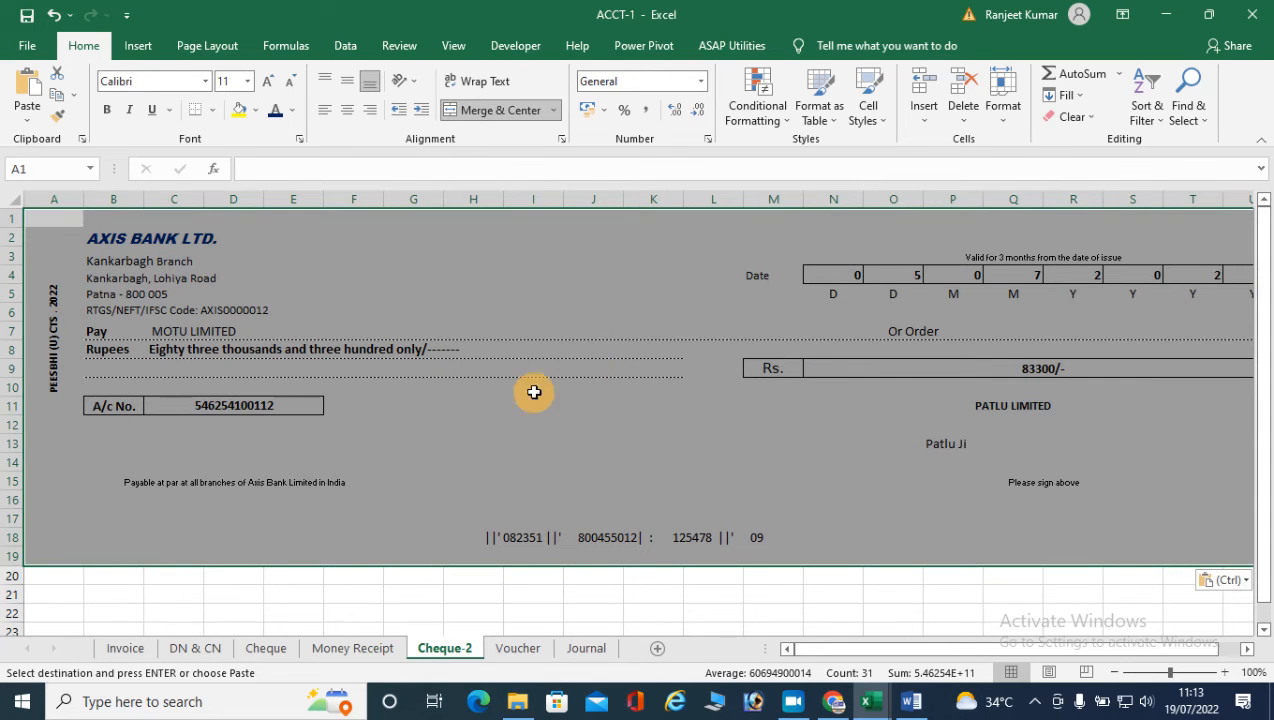
Step: AutoFit the column widths of the pasted cheque and narrow column P to match the neighbouring date-digit columns
{"action": "left_click", "coordinate": [1003, 100]}
{"action": "left_click", "coordinate": [1075, 234]}
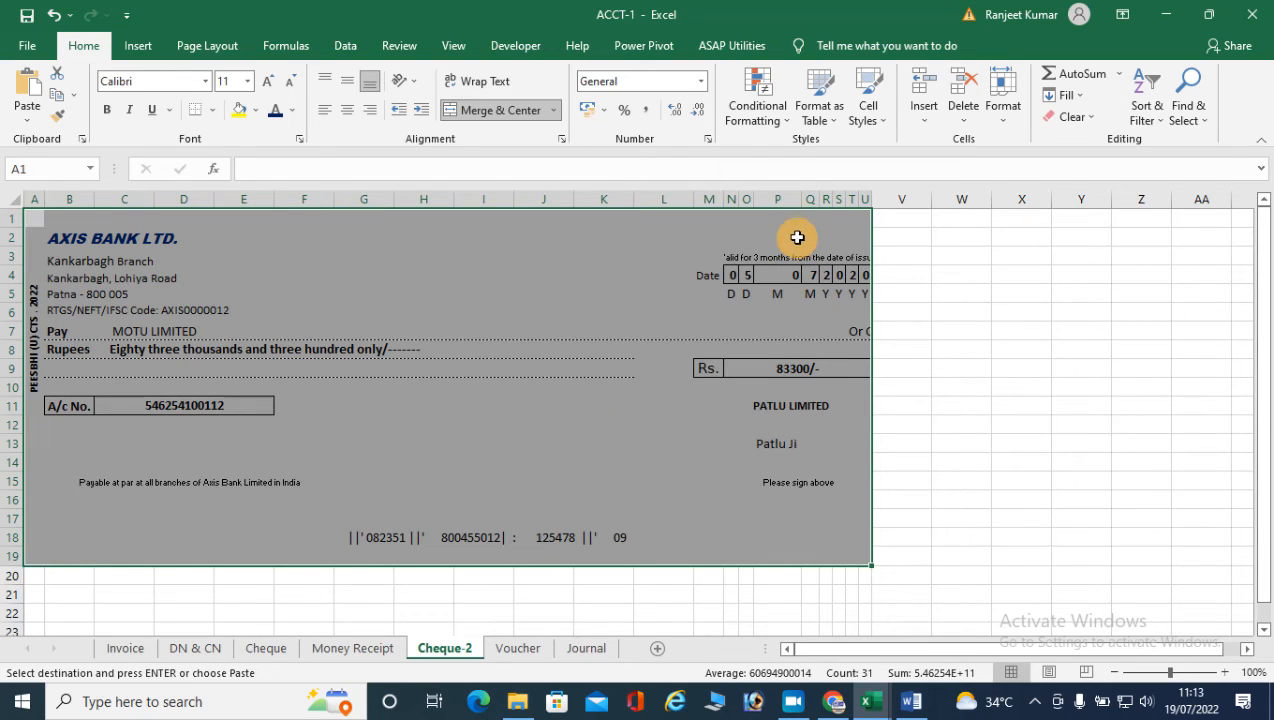
{"action": "left_click_drag", "start_coordinate": [799, 200], "coordinate": [767, 200]}
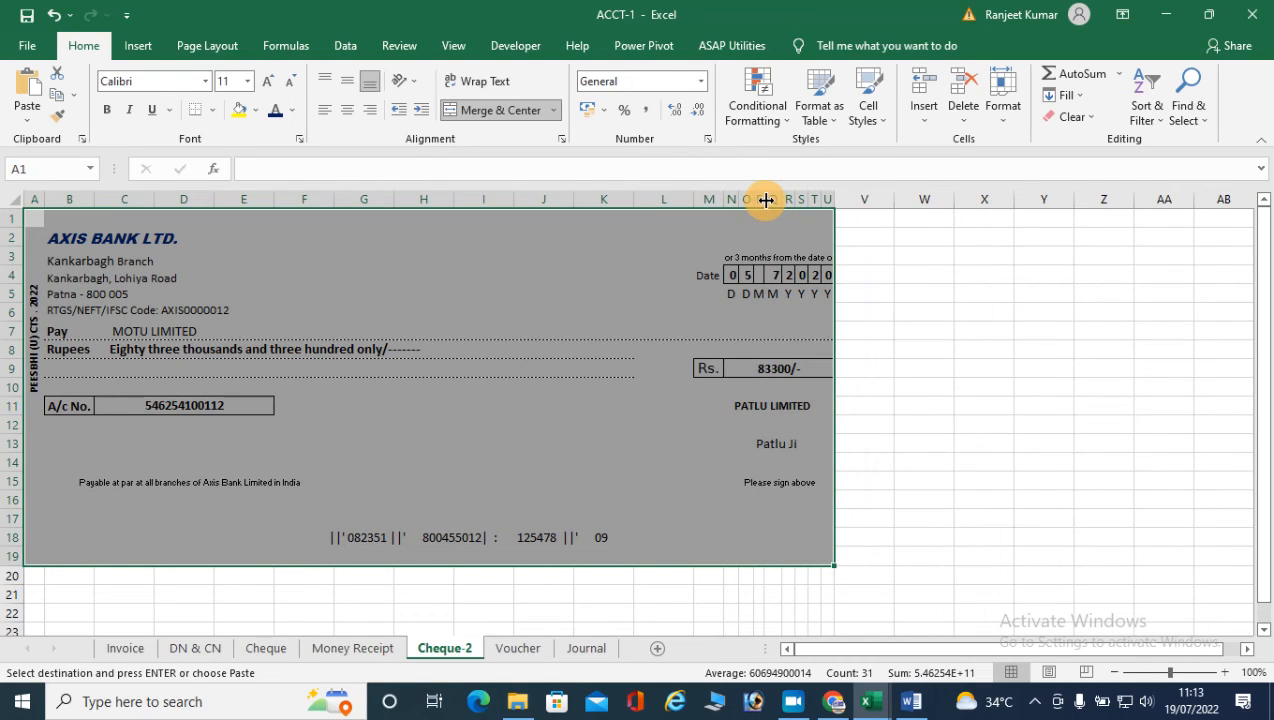
{"action": "key", "text": "ctrl+z"}
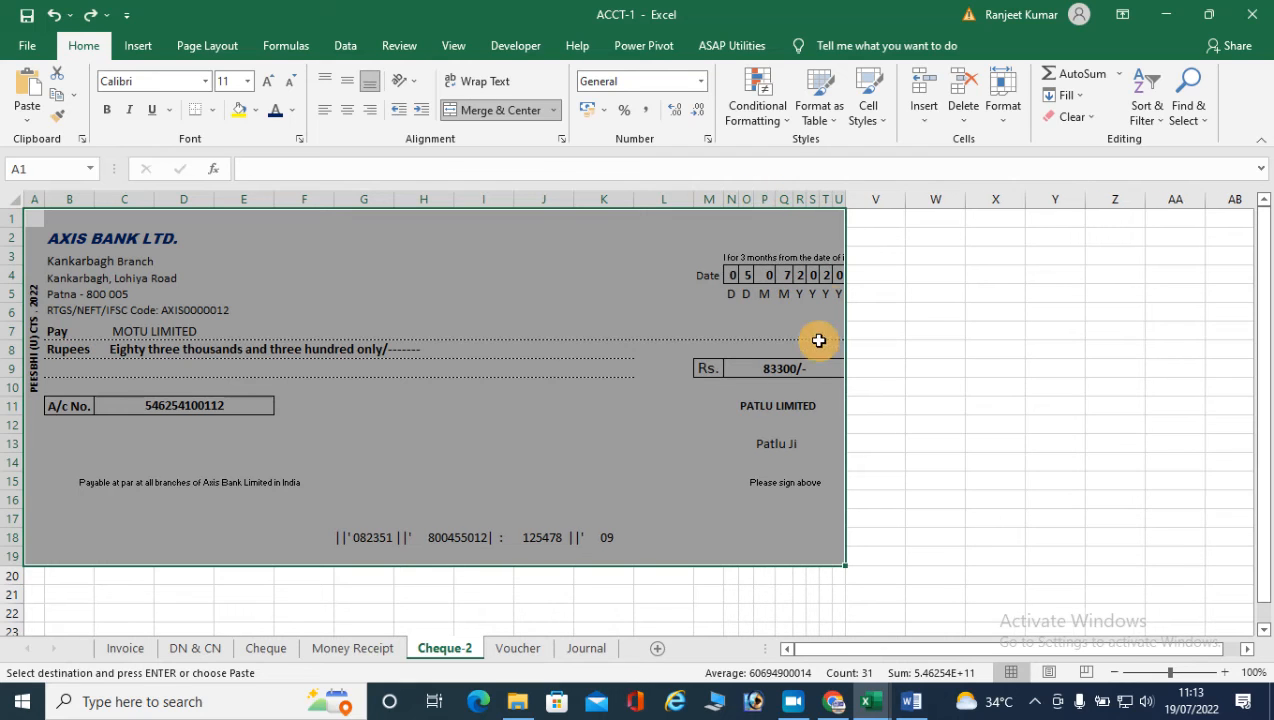
{"action": "left_click", "coordinate": [770, 199]}
{"action": "left_click_drag", "start_coordinate": [772, 201], "coordinate": [768, 199]}
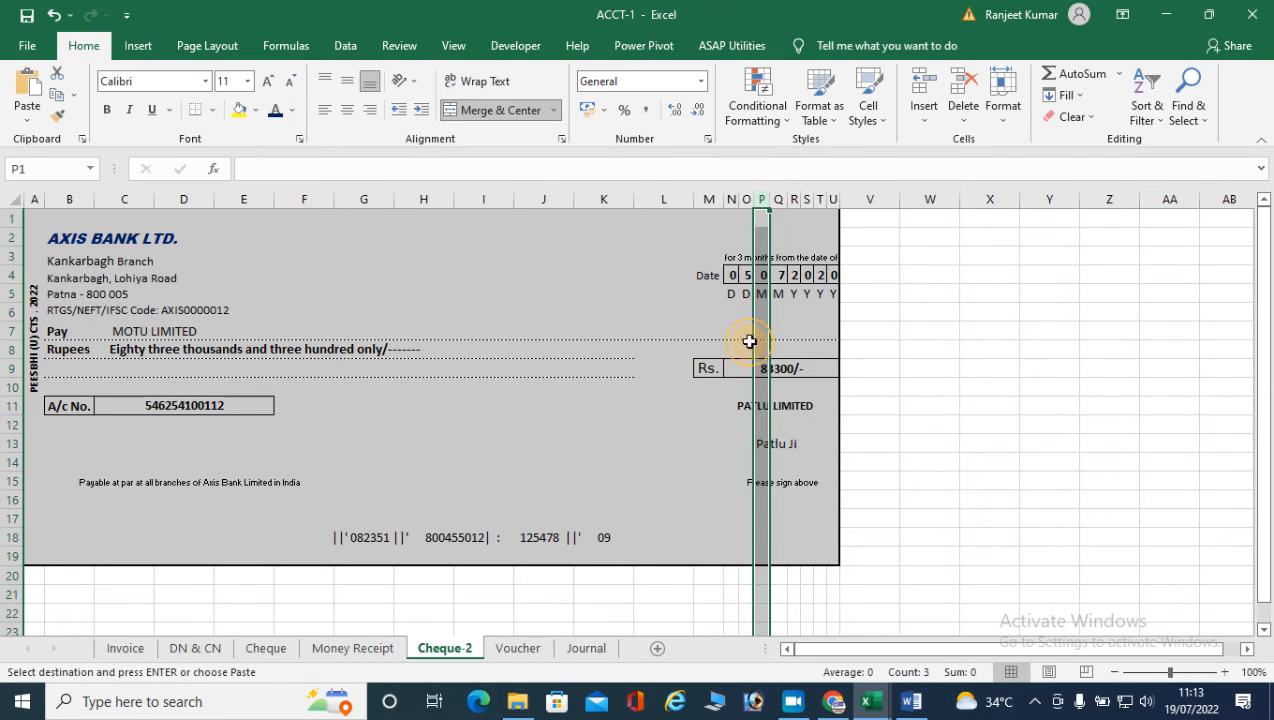
Step: On Cheque-2, change the last digit of the cheque number to 2 and set the second day digit of the date to 8
{"action": "left_click", "coordinate": [134, 407]}
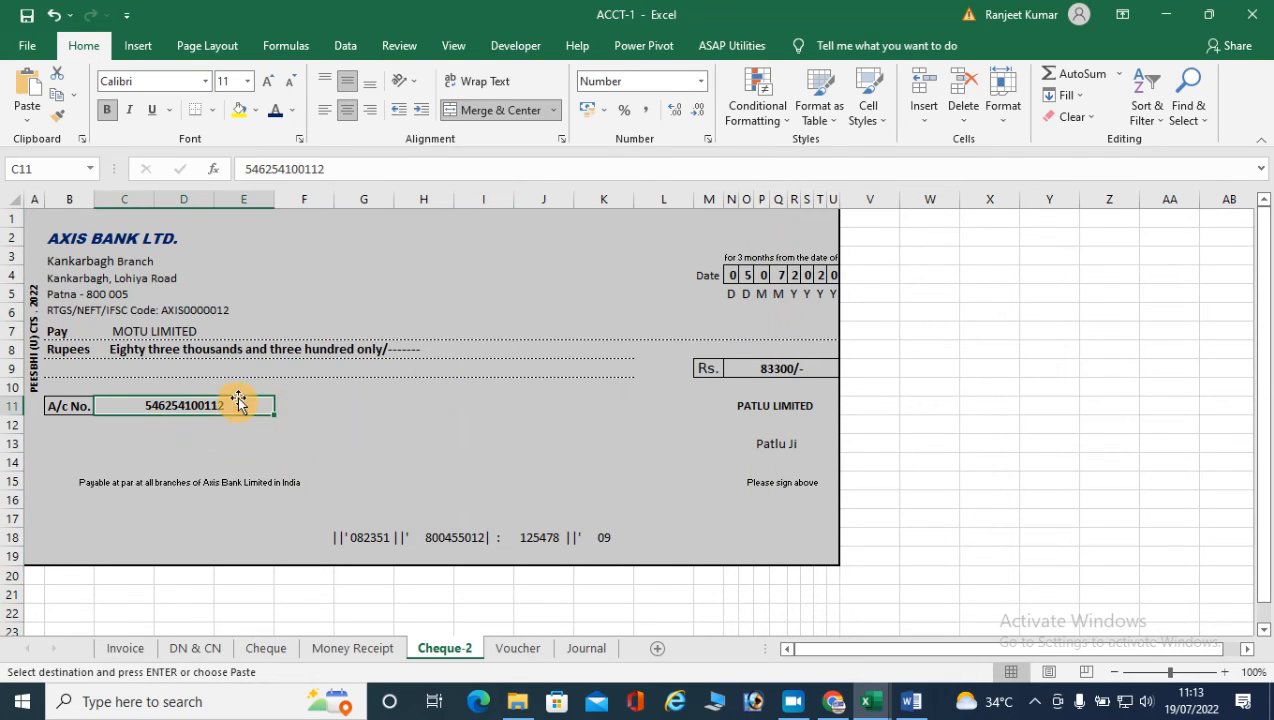
{"action": "double_click", "coordinate": [377, 537]}
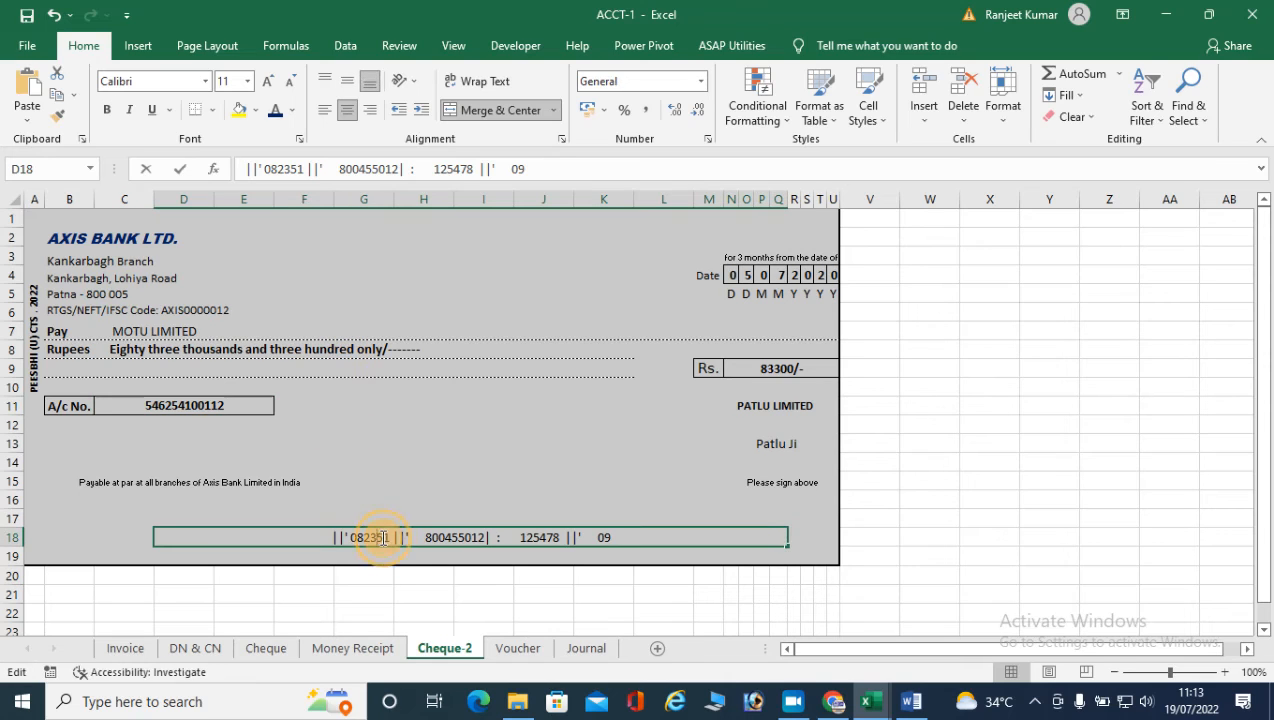
{"action": "key", "text": "BackSpace"}
{"action": "type", "text": "2"}
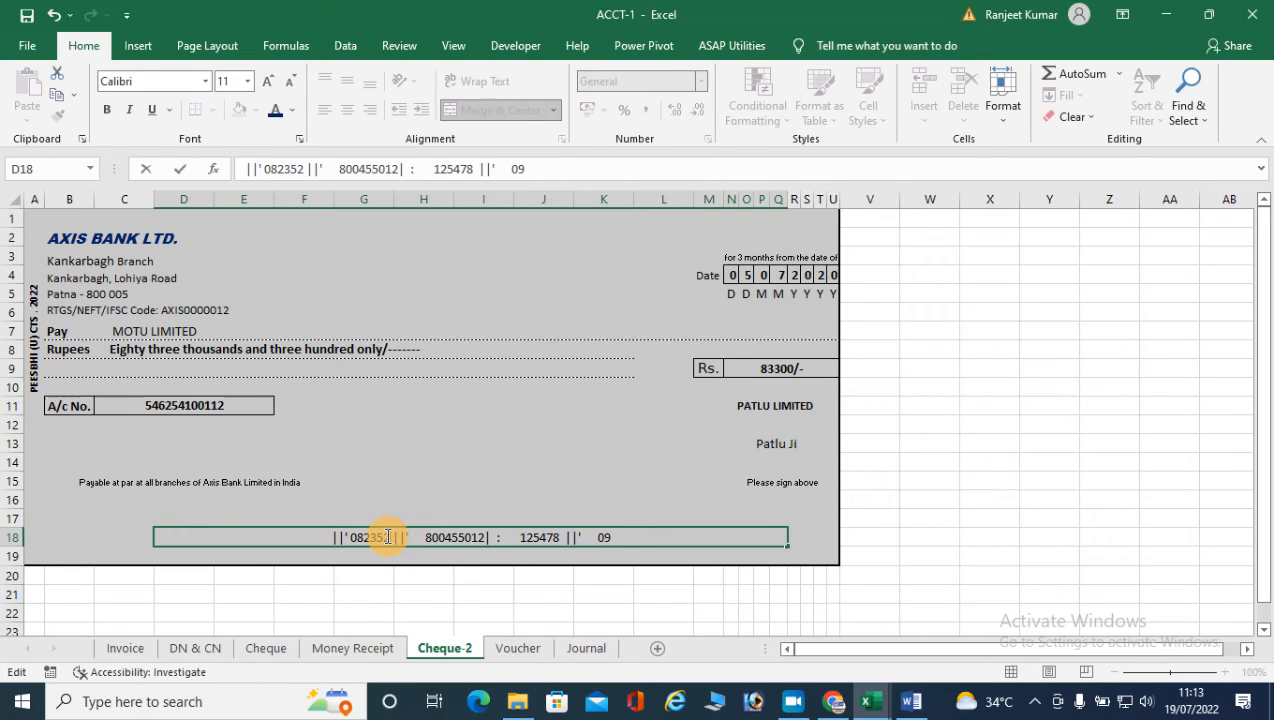
{"action": "left_click", "coordinate": [770, 370]}
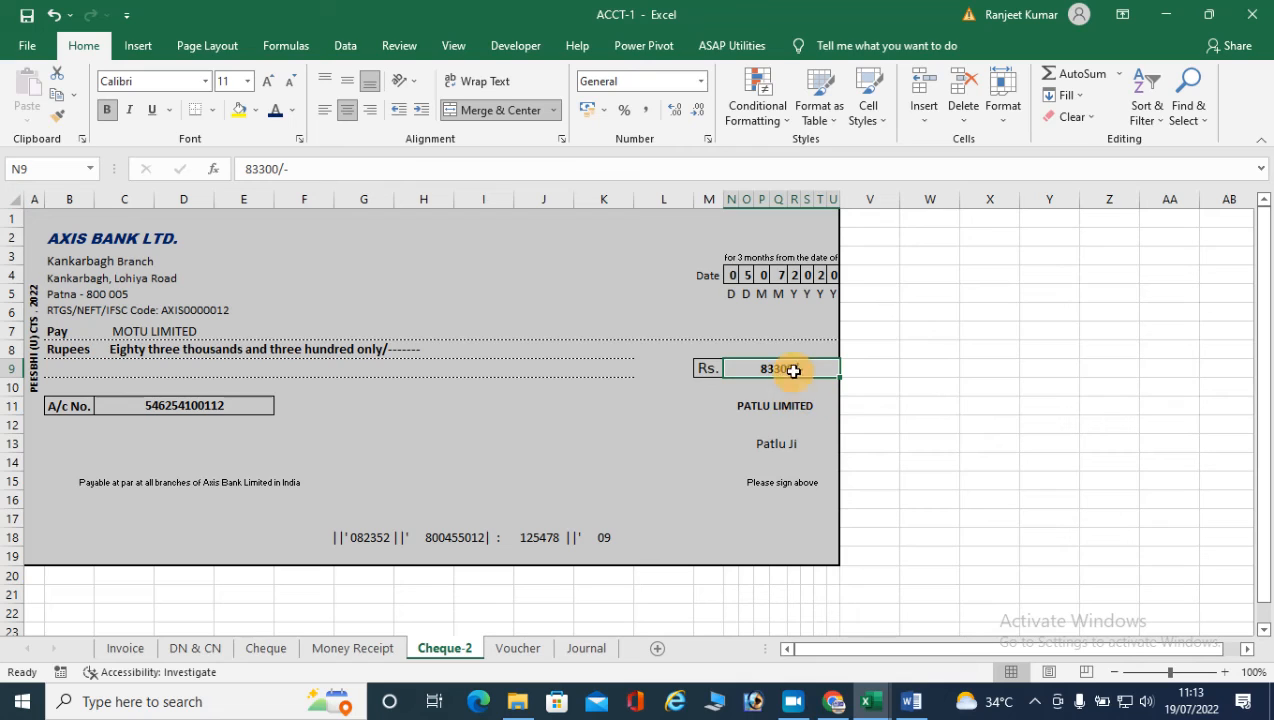
{"action": "left_click", "coordinate": [750, 274]}
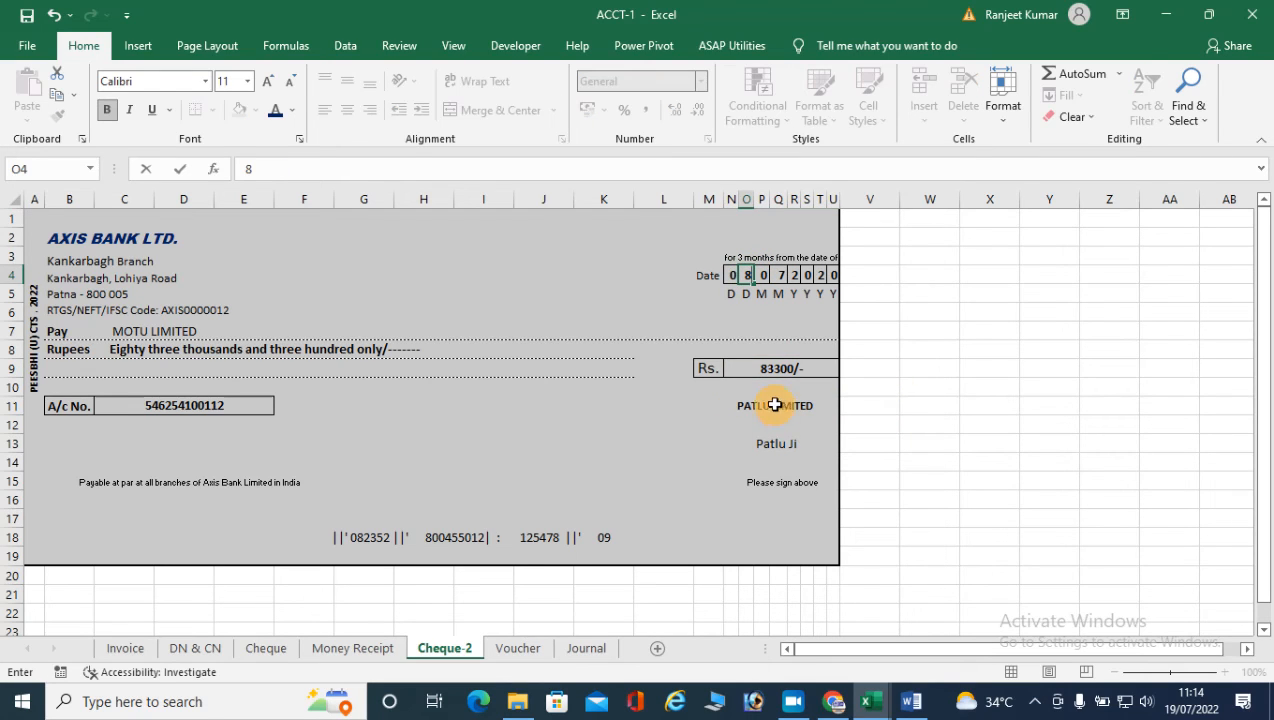
{"action": "left_click", "coordinate": [687, 425]}
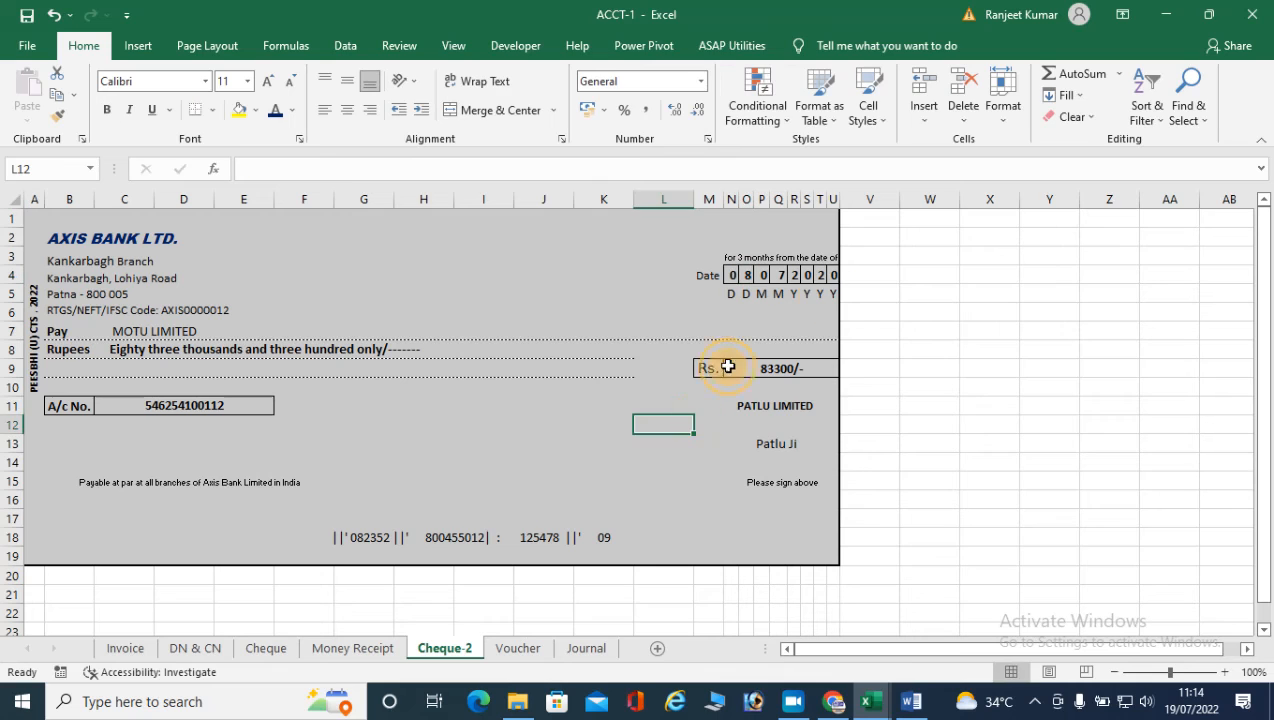
Step: Switch to the Word document to check transactions 4 and 5, and open the Journal sheet in Excel to review the 05/07/2020 entry
{"action": "left_click", "coordinate": [910, 701]}
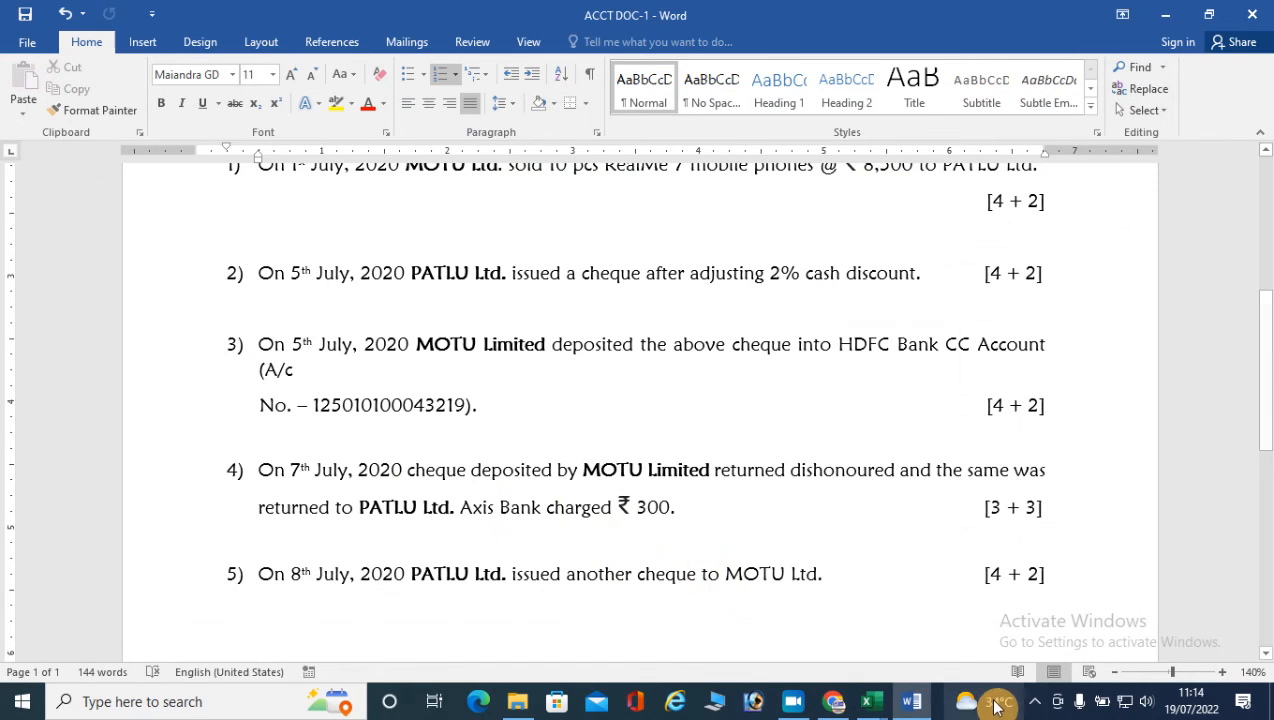
{"action": "left_click", "coordinate": [925, 706]}
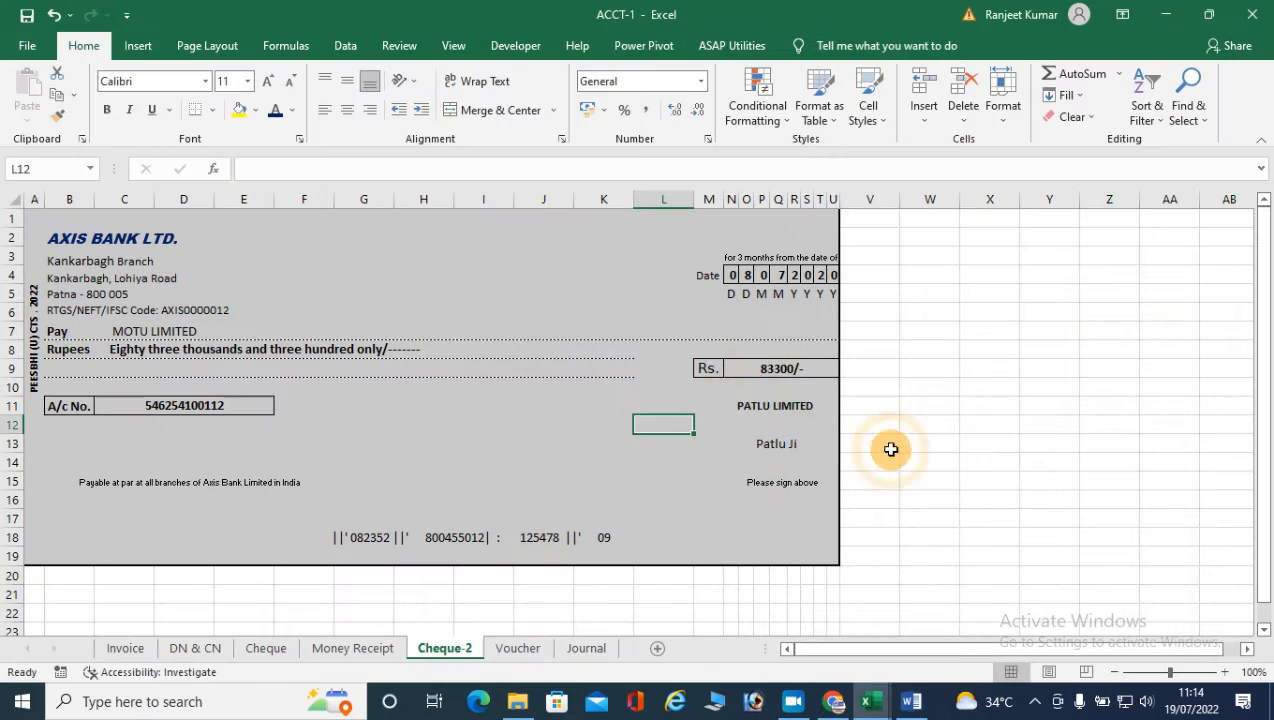
{"action": "left_click", "coordinate": [567, 650]}
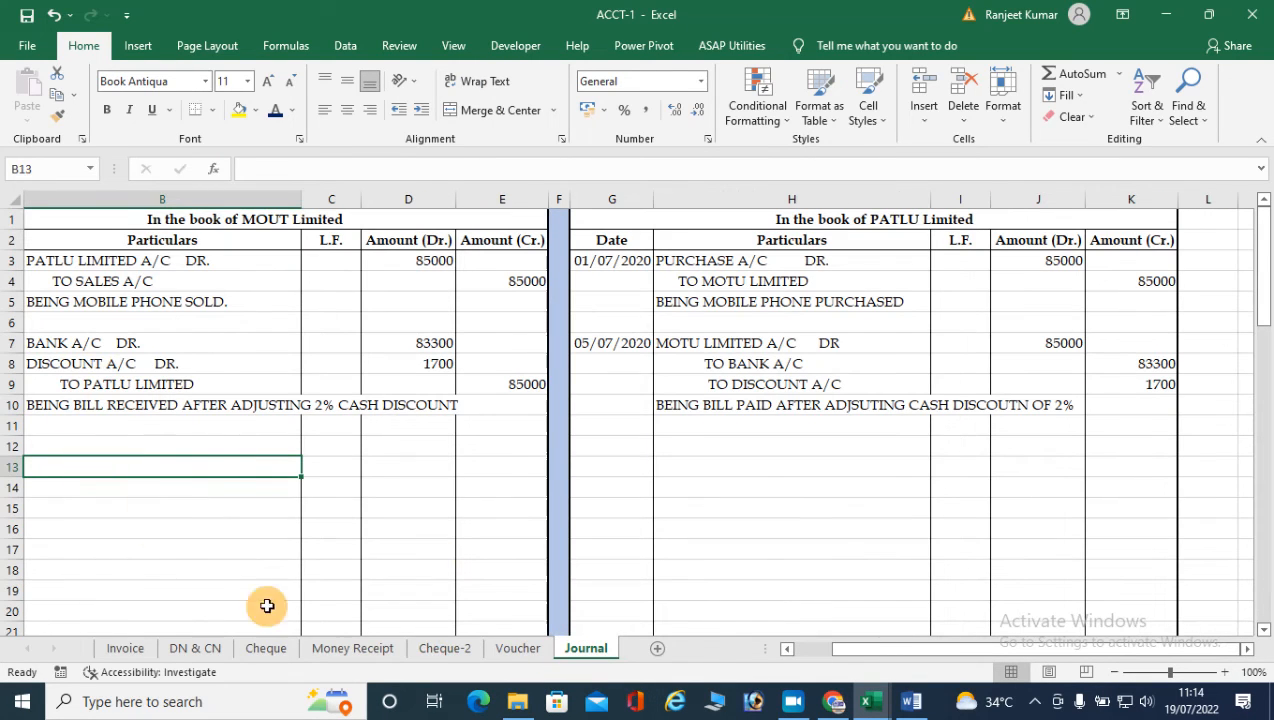
{"action": "left_click", "coordinate": [880, 693]}
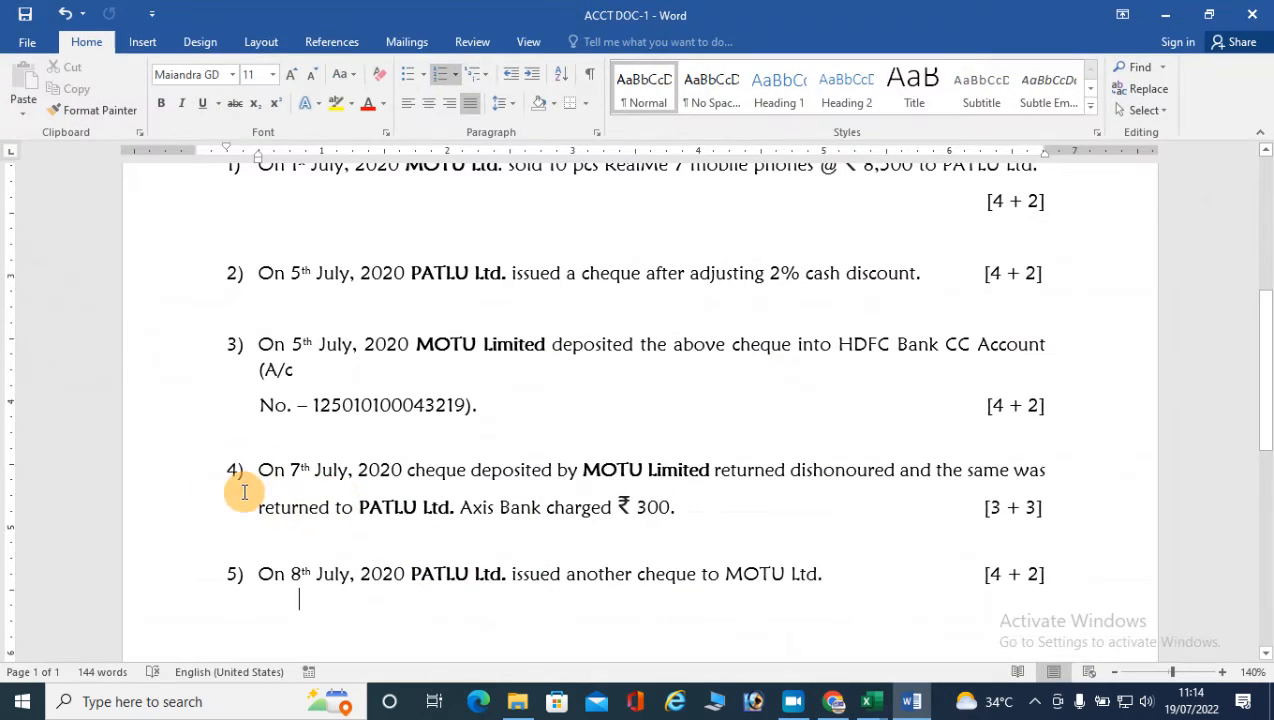
{"action": "left_click", "coordinate": [927, 707]}
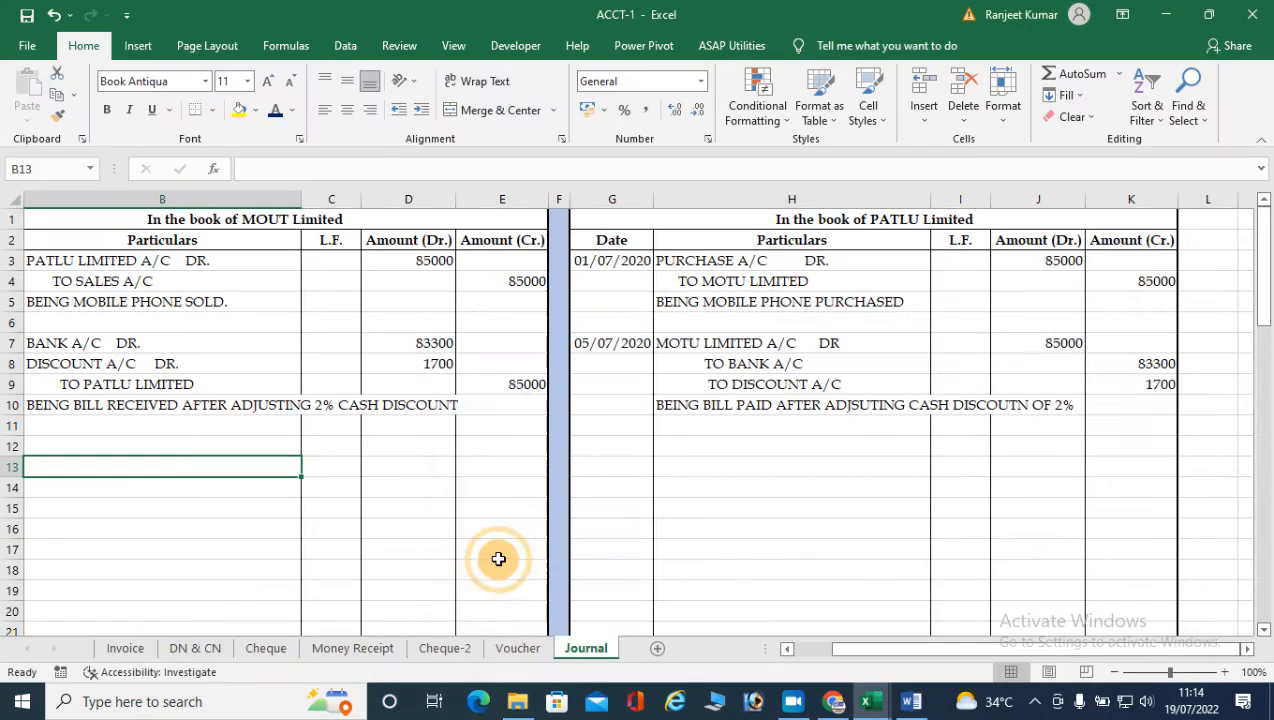
{"action": "left_click_drag", "start_coordinate": [45, 343], "coordinate": [92, 383]}
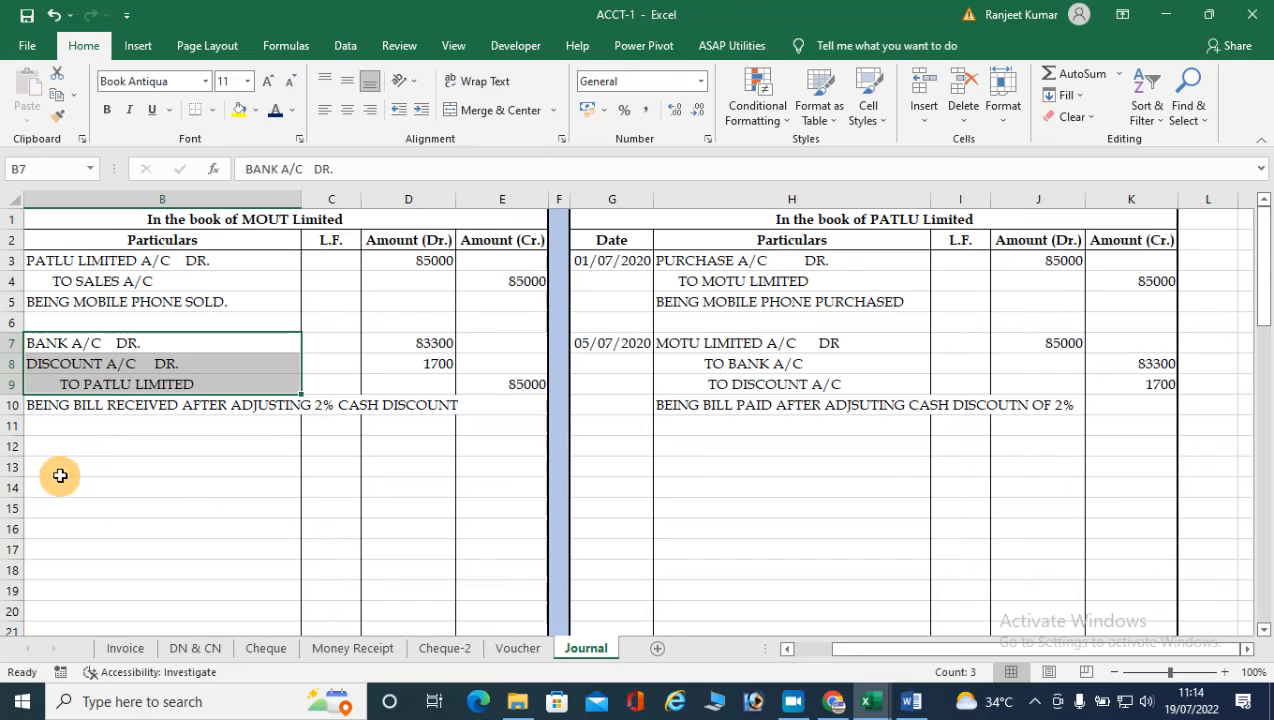
{"action": "left_click", "coordinate": [94, 472]}
{"action": "type", "text": "pat"}
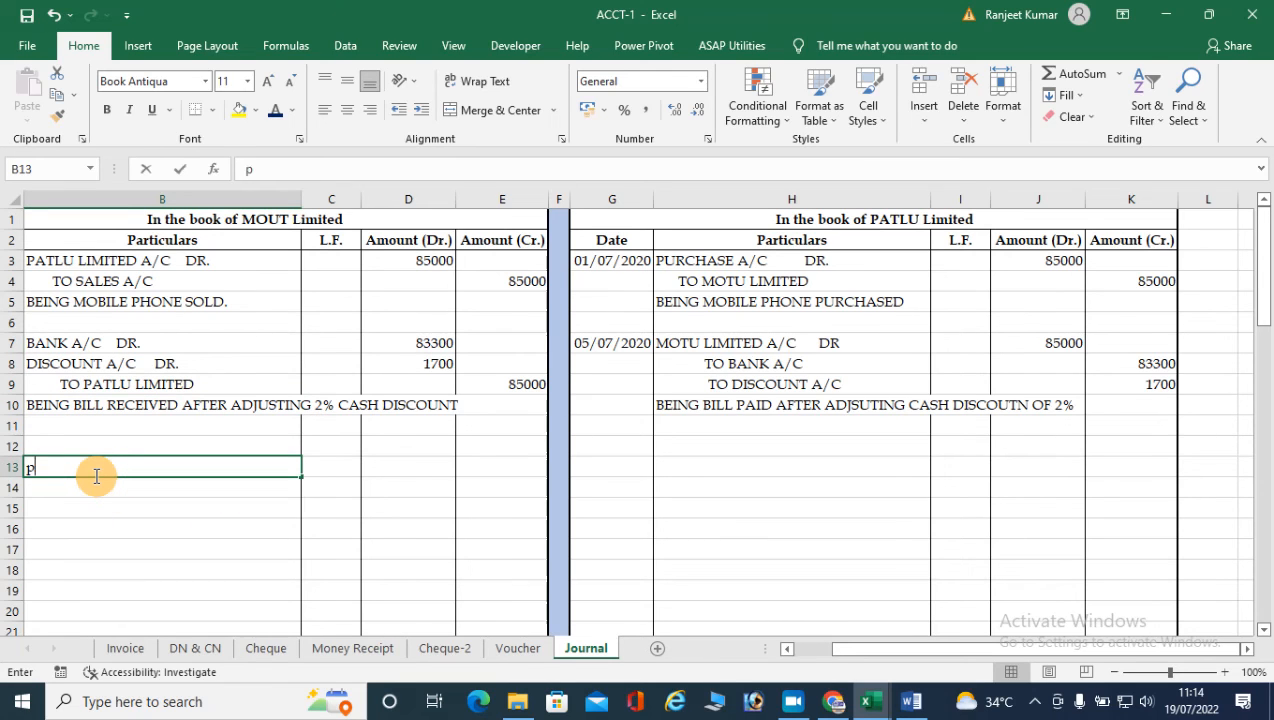
{"action": "key", "text": "BackSpace"}
{"action": "key", "text": "BackSpace"}
{"action": "key", "text": "BackSpace"}
Step: In row 13 of the MOTU book, enter the date 07/07/2020 and the debit line PATLU LIMITED A/C DR
{"action": "key", "text": "Left"}
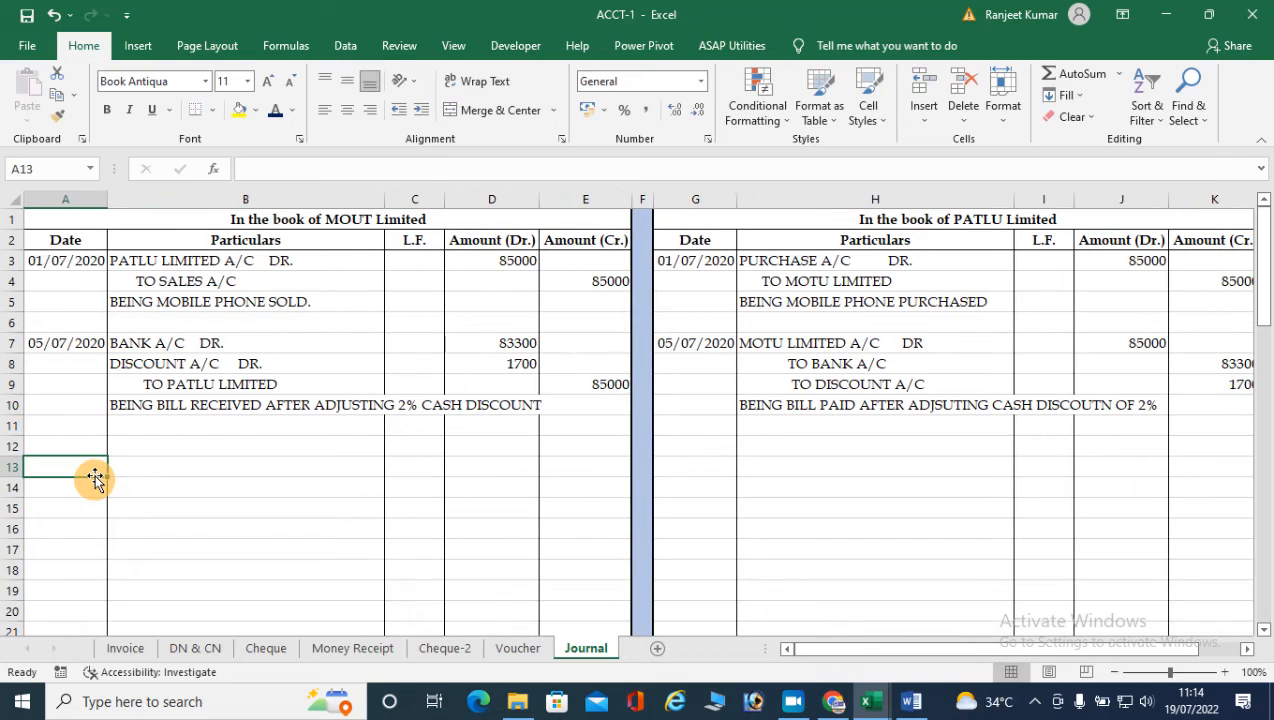
{"action": "type", "text": "7-7-2020"}
{"action": "key", "text": "Tab"}
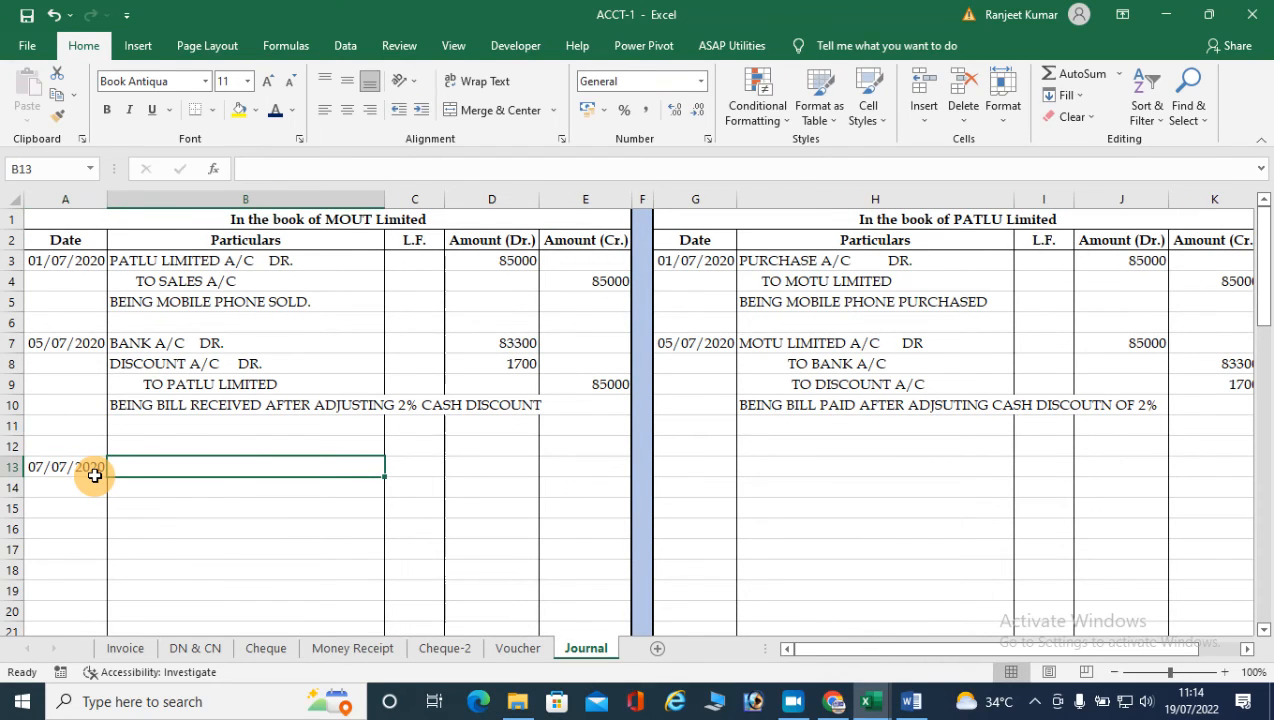
{"action": "type", "text": "PATLU"}
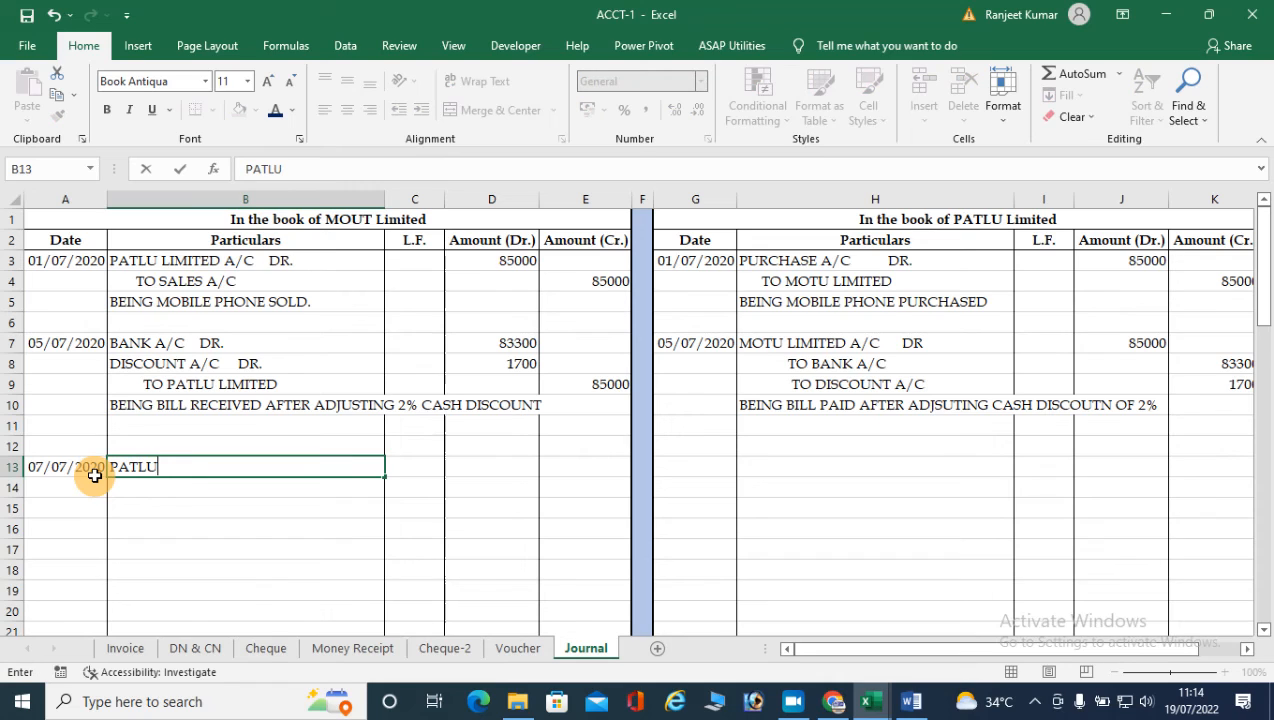
{"action": "type", "text": " LIMITED"}
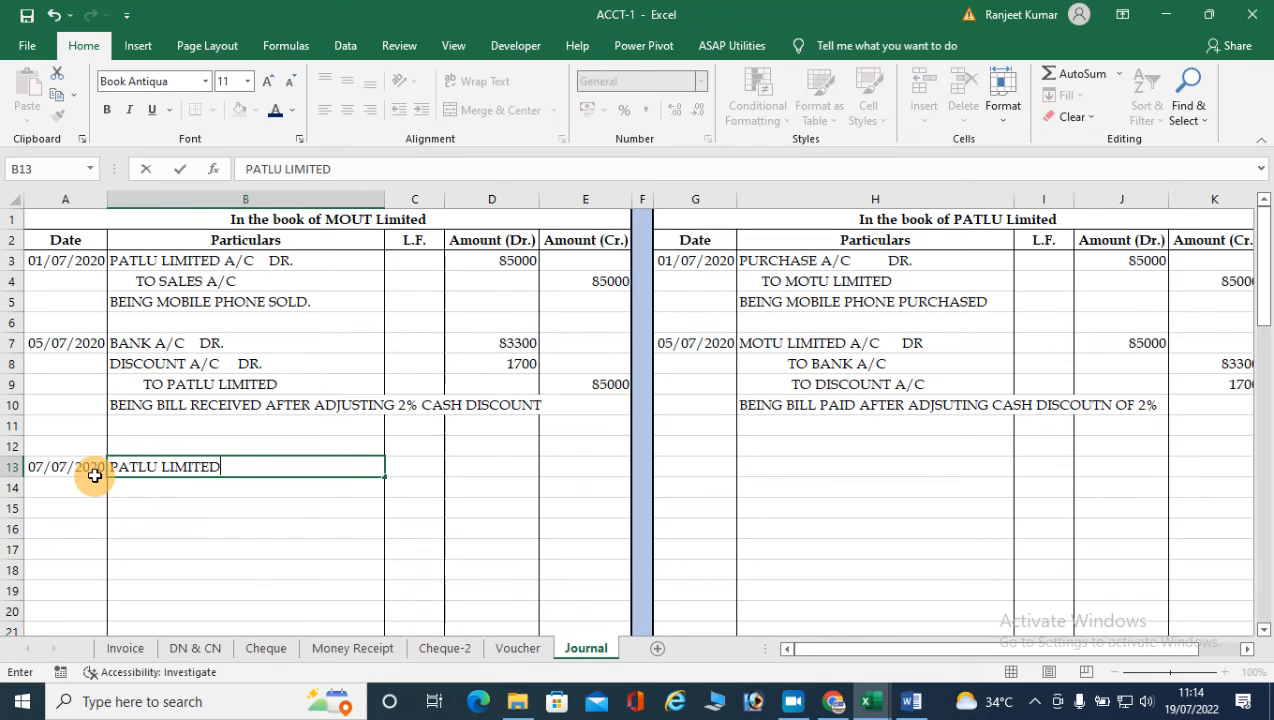
{"action": "type", "text": " A/C       DR"}
{"action": "key", "text": "Return"}
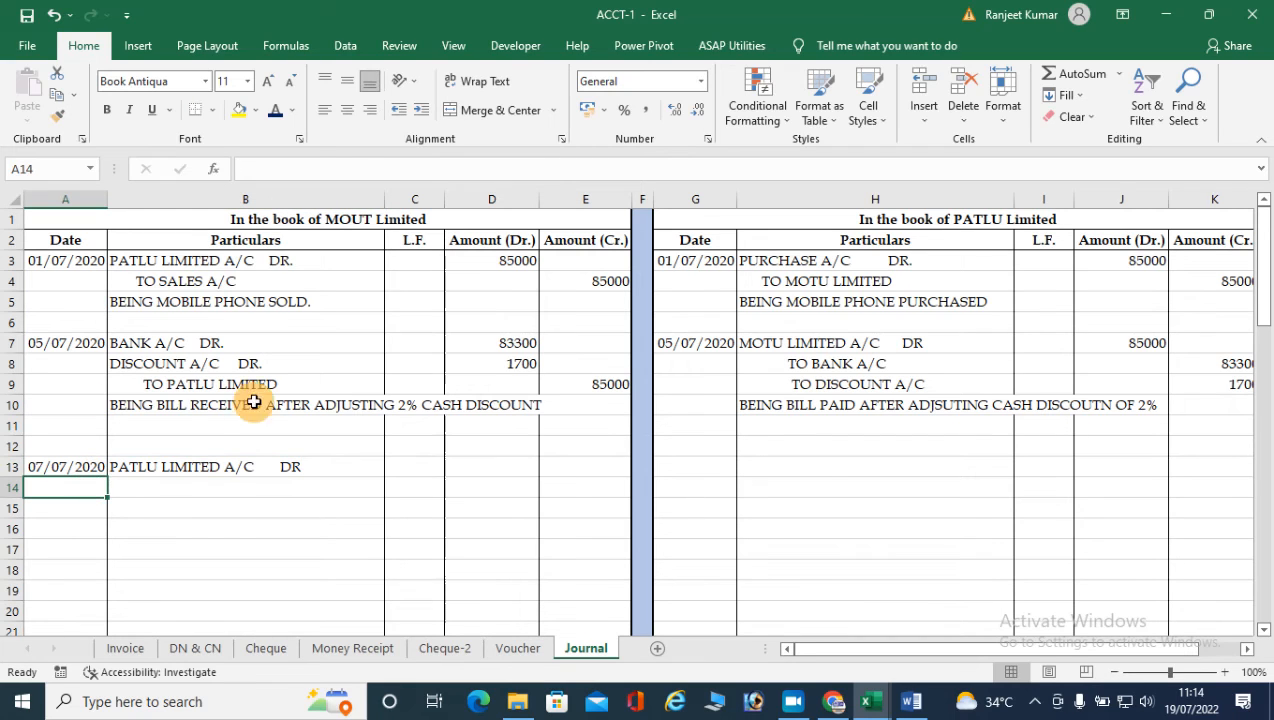
Step: Enter the indented credit line TO BANK A/C in cell B14
{"action": "left_click", "coordinate": [163, 481]}
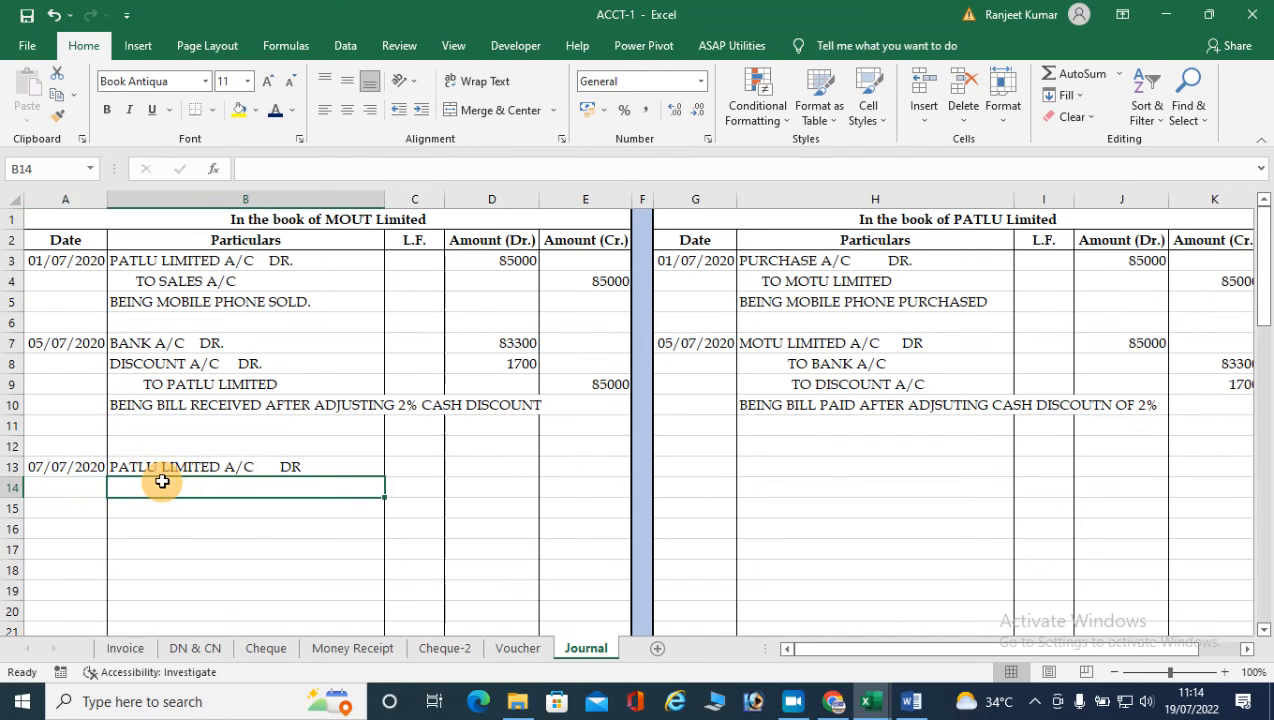
{"action": "type", "text": "TO"}
{"action": "key", "text": "BackSpace"}
{"action": "key", "text": "BackSpace"}
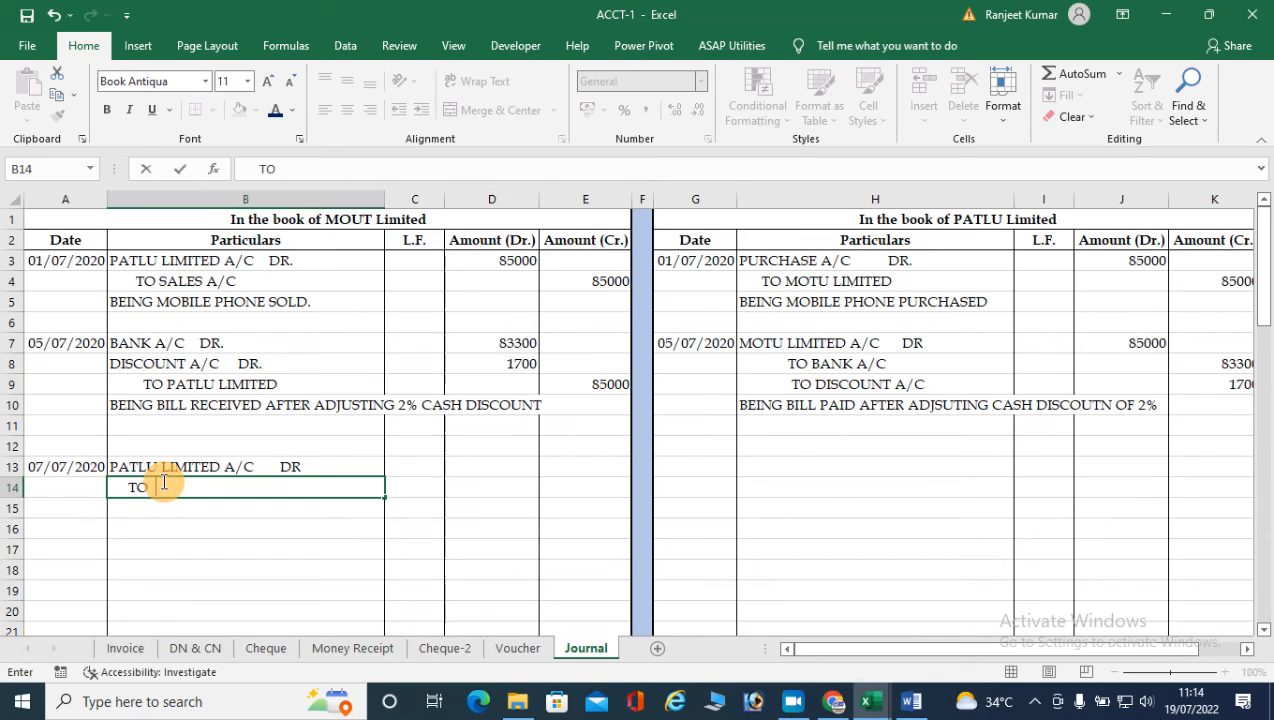
{"action": "type", "text": "BANK A/C"}
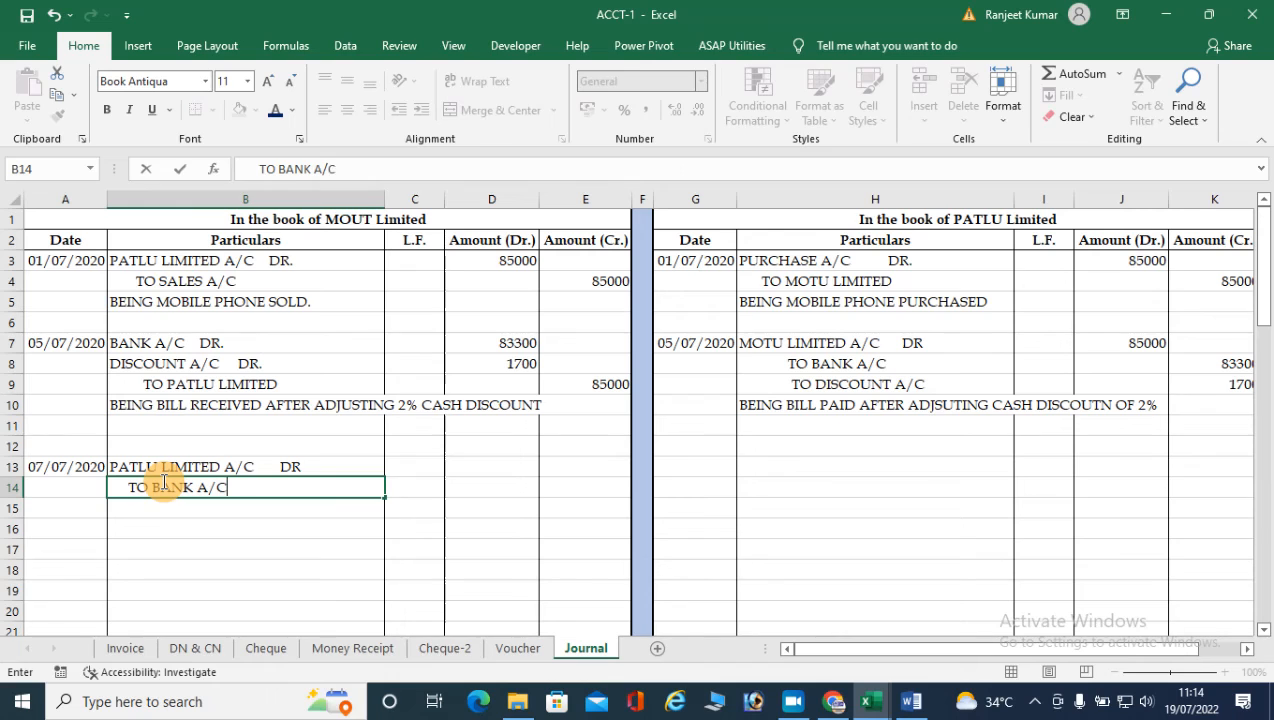
Step: Enter 83300 as the debit amount for PATLU Limited in D13 and 83300 as the bank credit amount in E14
{"action": "key", "text": "Tab"}
{"action": "key", "text": "Tab"}
{"action": "key", "text": "Up"}
{"action": "type", "text": "83300"}
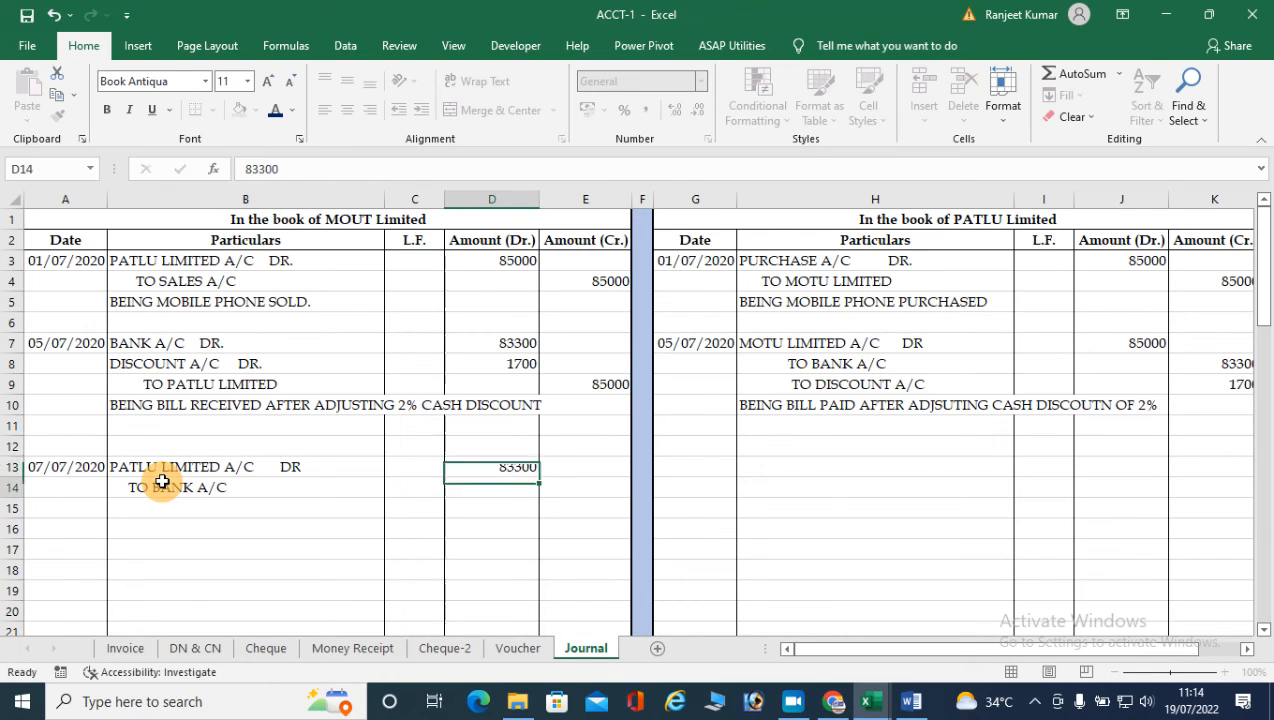
{"action": "key", "text": "Return"}
{"action": "key", "text": "Tab"}
{"action": "type", "text": "83"}
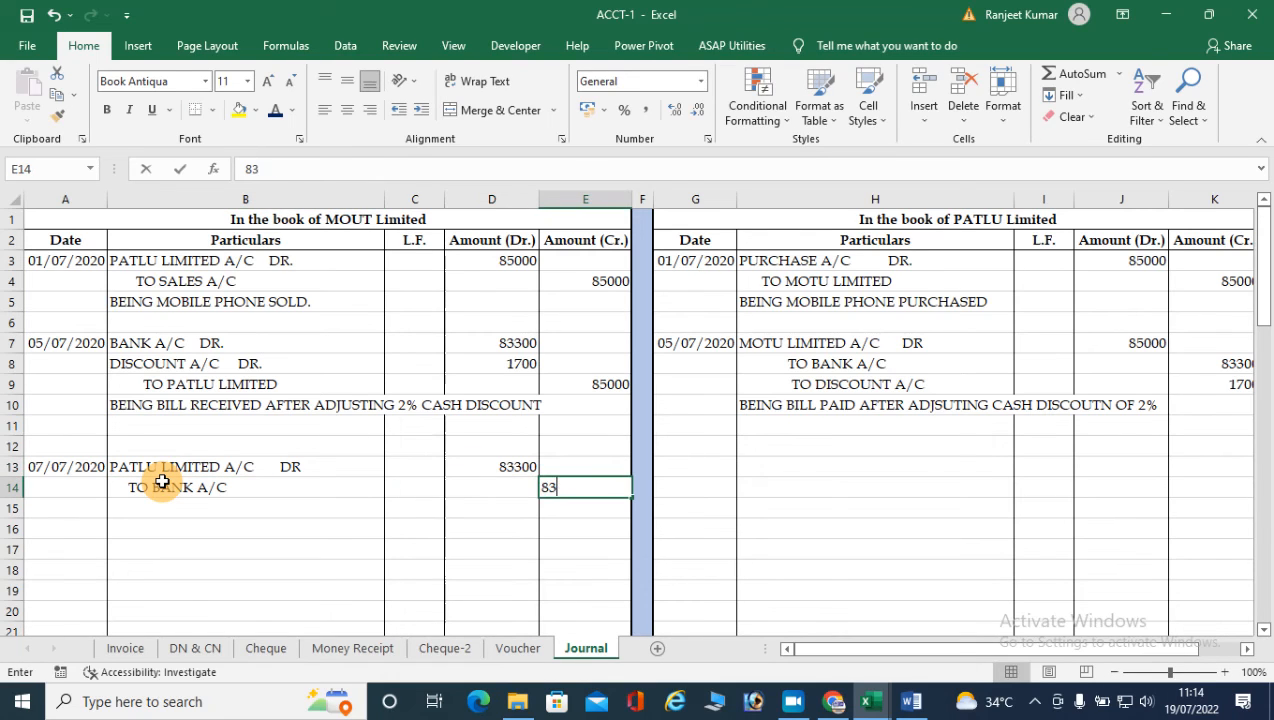
{"action": "type", "text": "300"}
Step: Enter the narration BEING CHEQUE DISHONORED RETURNED in cell B15
{"action": "key", "text": "Return"}
{"action": "key", "text": "Left"}
{"action": "key", "text": "Left"}
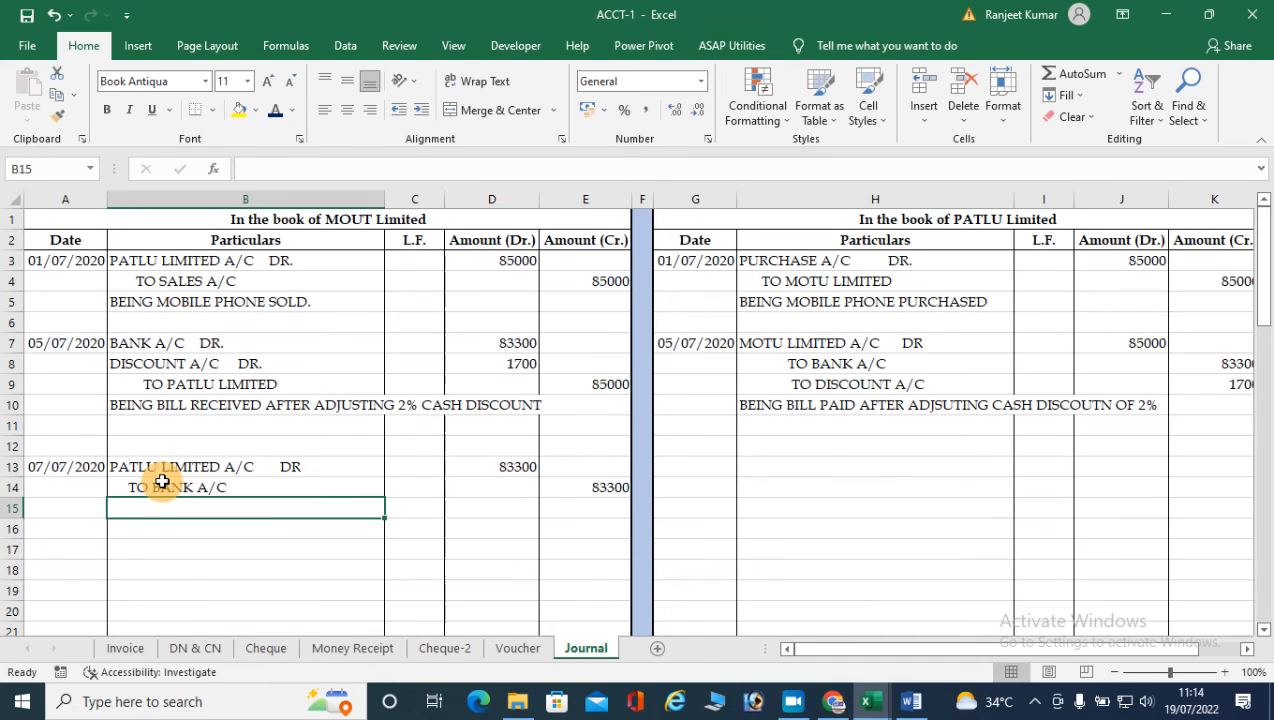
{"action": "type", "text": "BEING CHEQUE DISHO"}
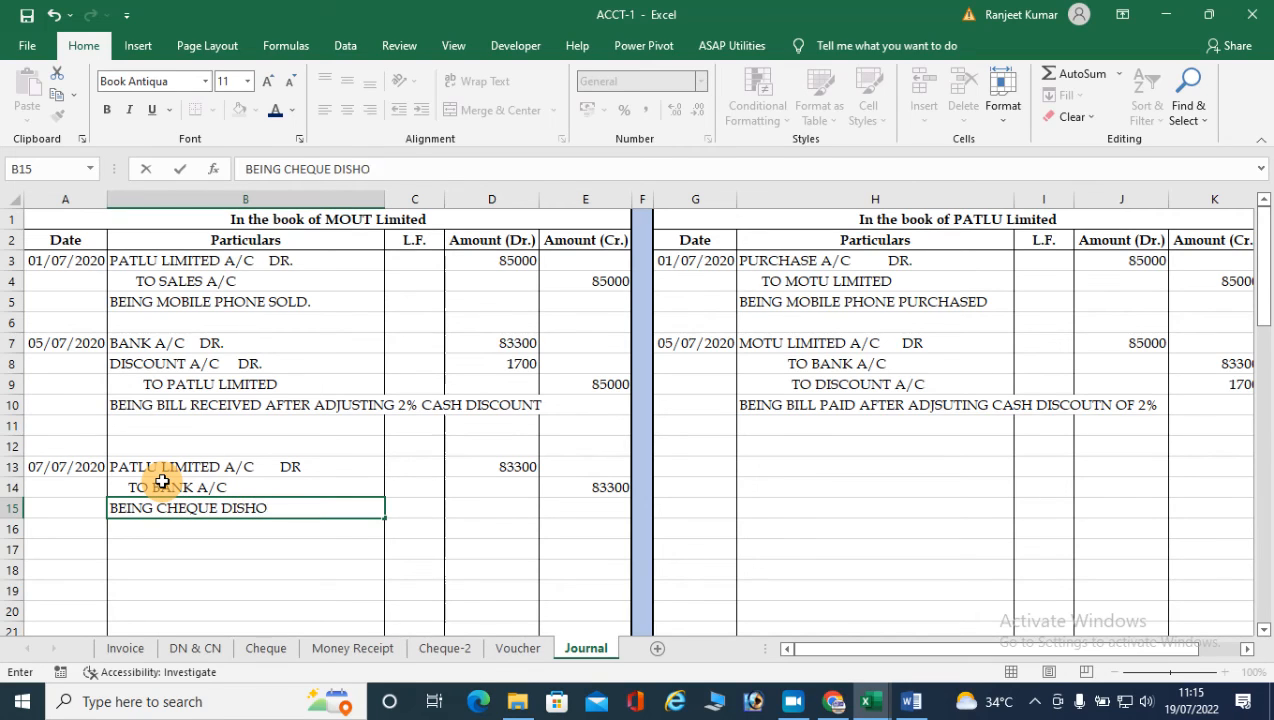
{"action": "type", "text": "NORED RETUREN"}
{"action": "key", "text": "BackSpace"}
{"action": "key", "text": "BackSpace"}
{"action": "key", "text": "BackSpace"}
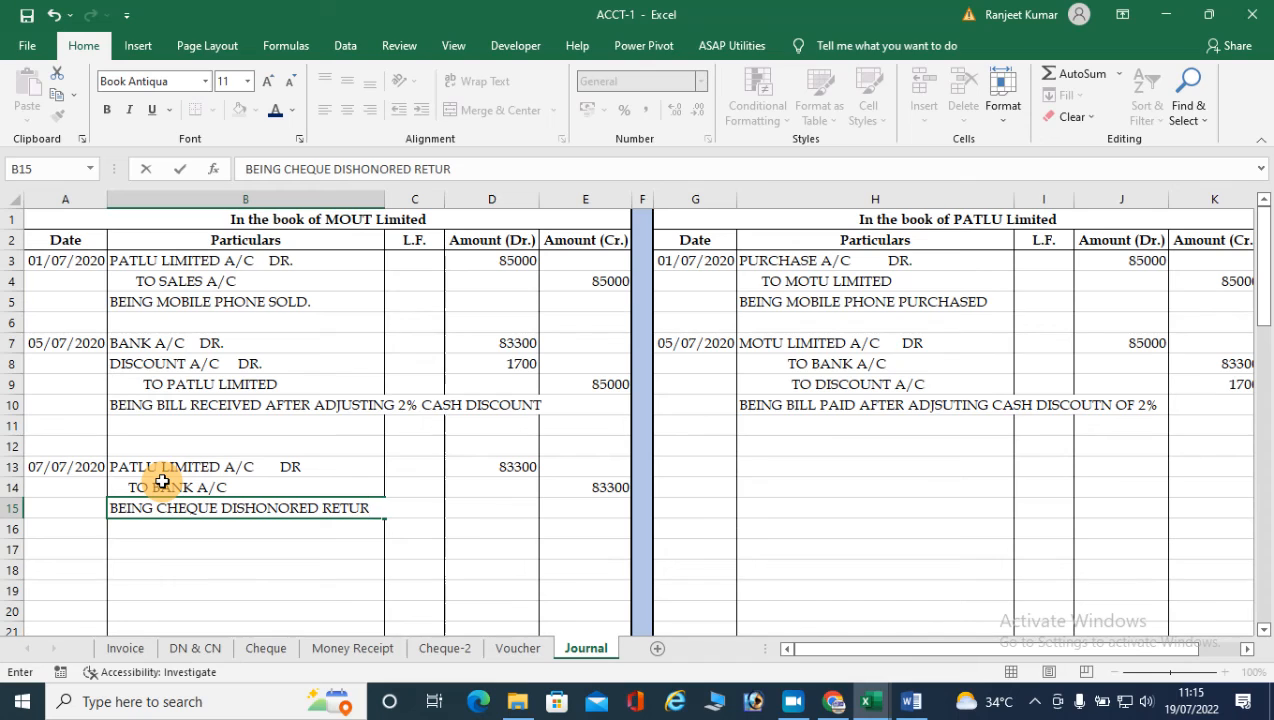
{"action": "type", "text": "NED"}
{"action": "key", "text": "Right"}
{"action": "key", "text": "Right"}
{"action": "key", "text": "Right"}
{"action": "key", "text": "Right"}
{"action": "key", "text": "Right"}
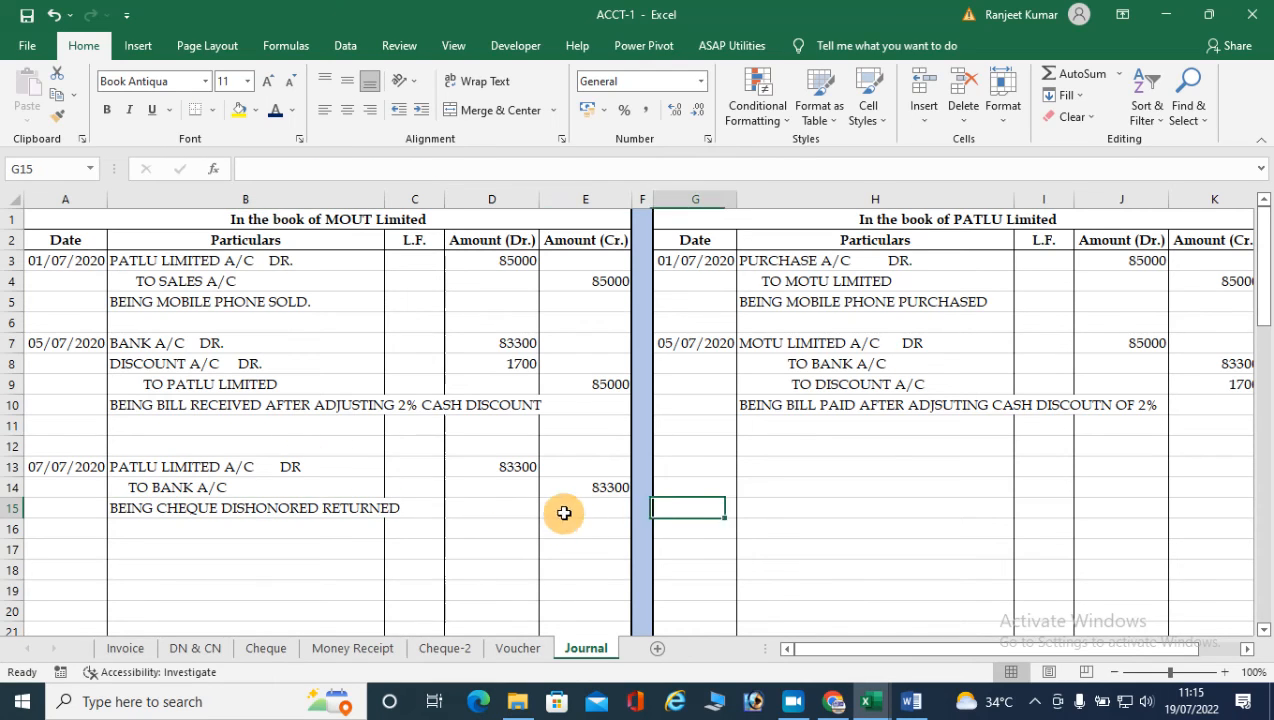
{"action": "key", "text": "Right"}
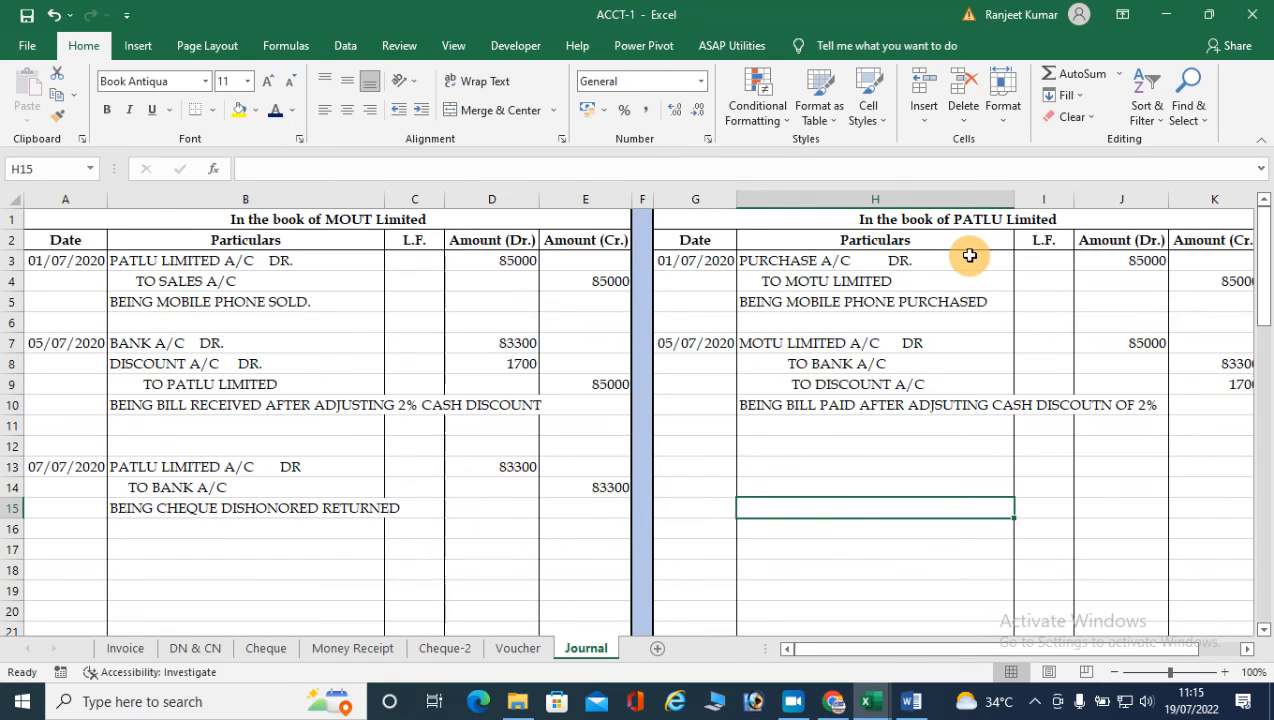
Step: Check transaction 4 in the Word question document, and enter the date 07/07/2020 and debit line BANK CHARGES A/C D R in row 17
{"action": "left_click", "coordinate": [99, 559]}
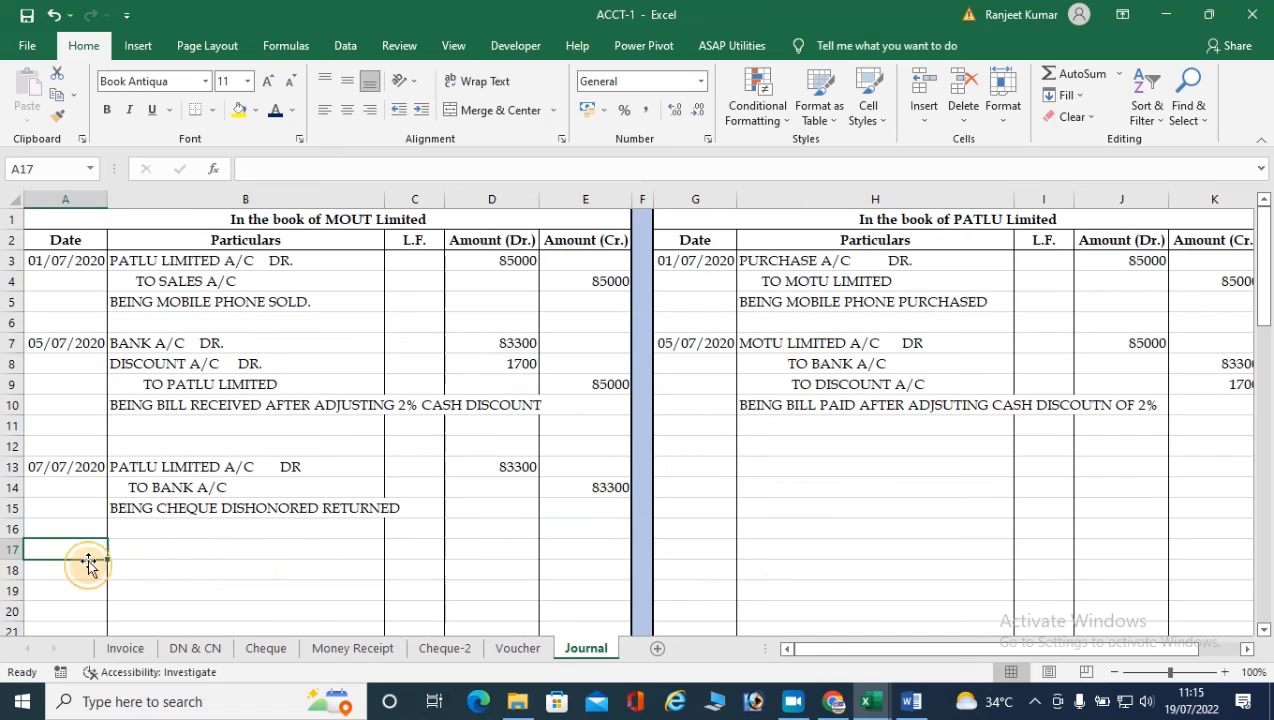
{"action": "left_click", "coordinate": [897, 705]}
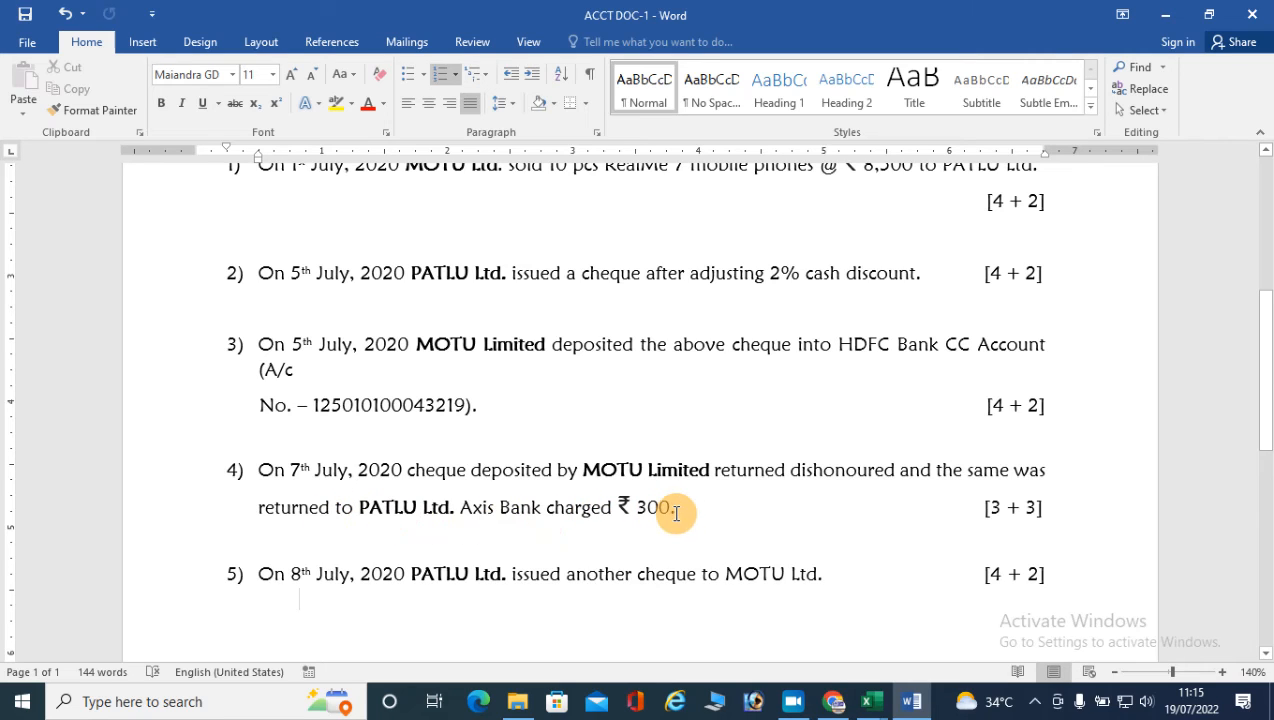
{"action": "left_click", "coordinate": [910, 705]}
{"action": "left_click", "coordinate": [910, 705]}
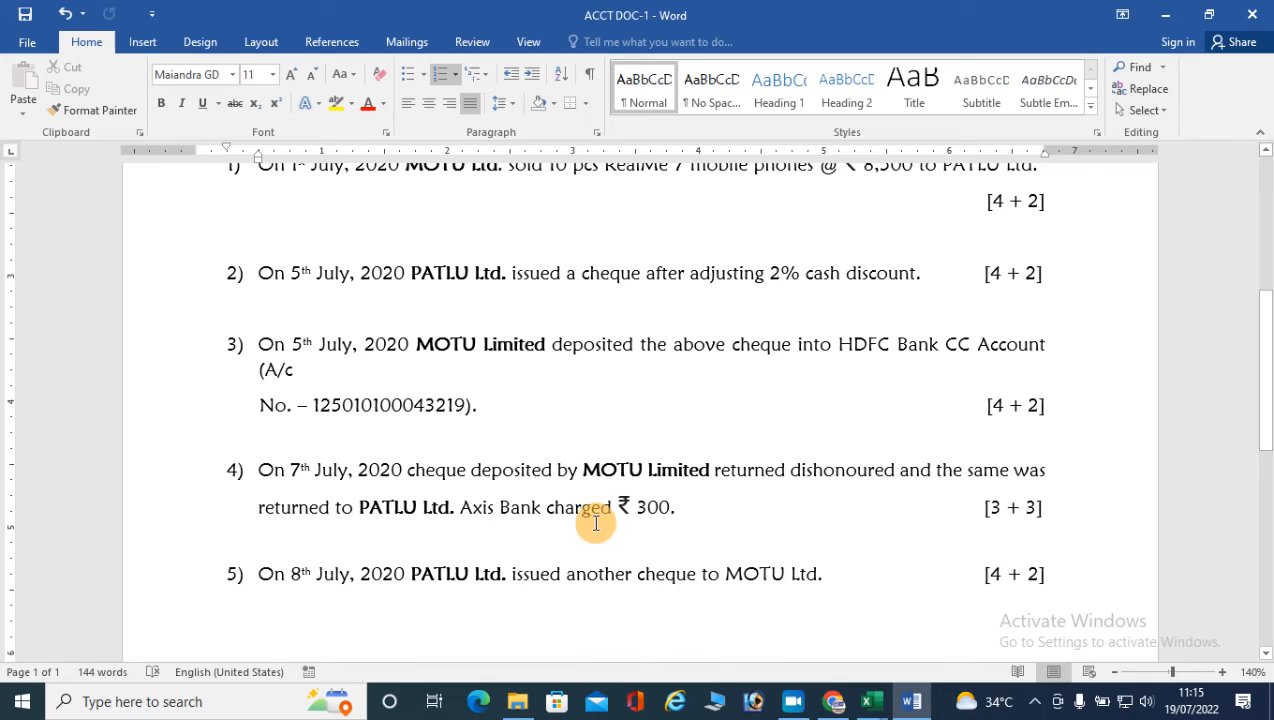
{"action": "left_click", "coordinate": [872, 701]}
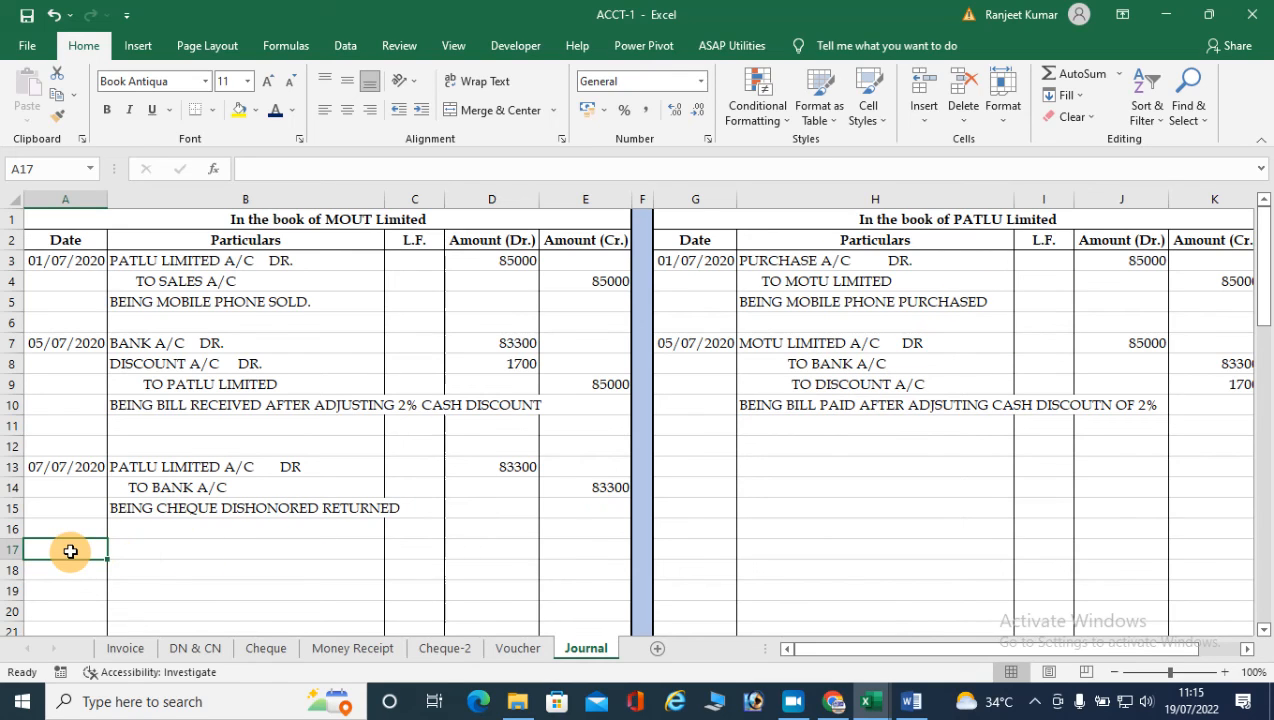
{"action": "type", "text": "7-7-20"}
{"action": "key", "text": "Tab"}
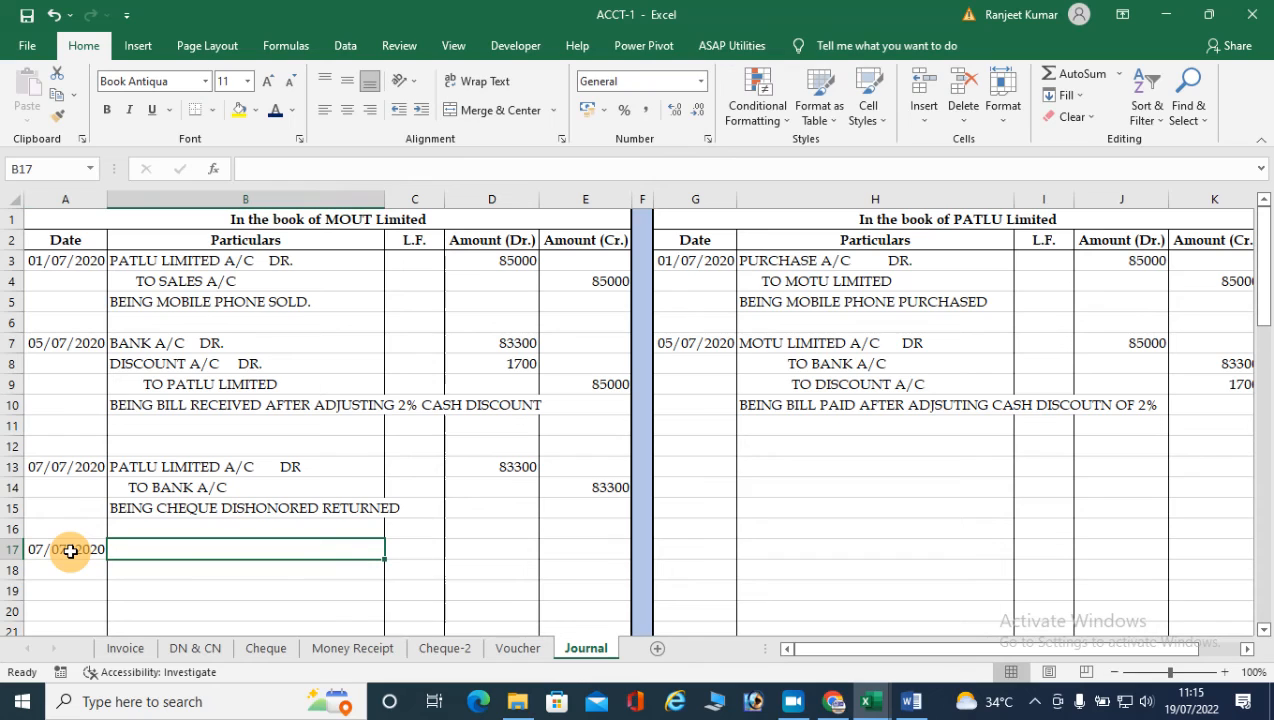
{"action": "type", "text": "BANK CHARGE"}
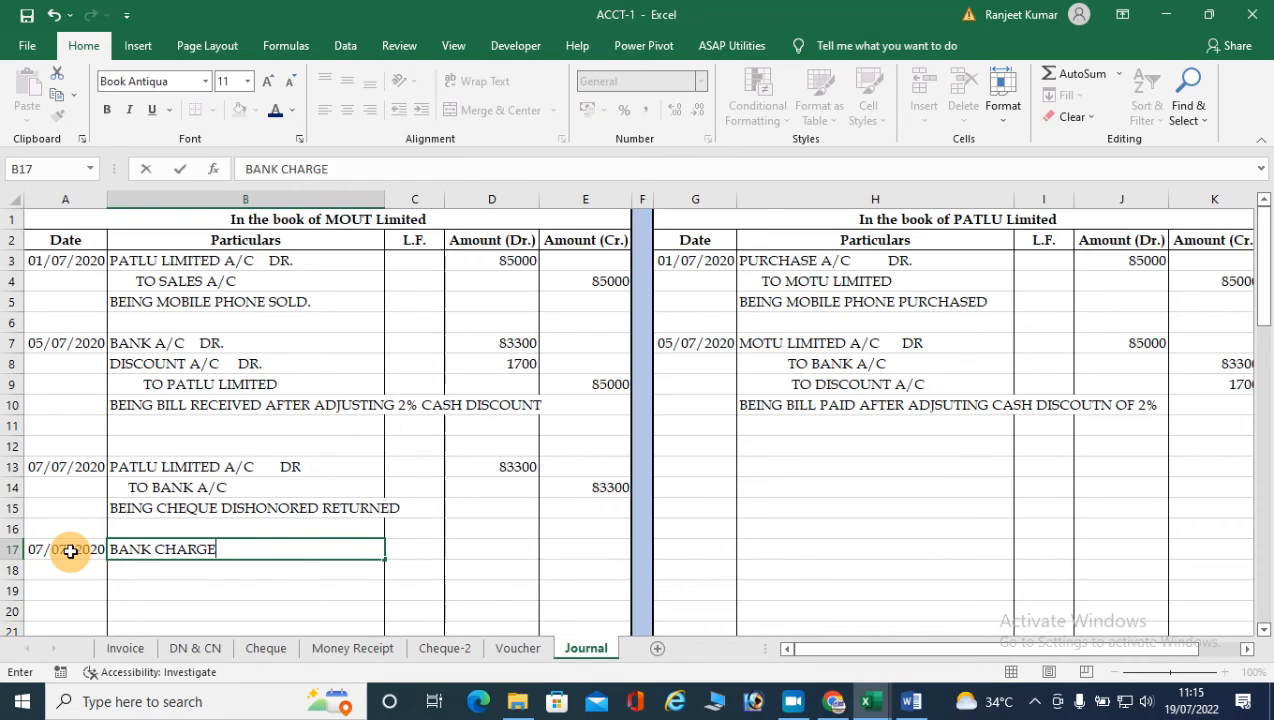
{"action": "type", "text": "S A/C      D R"}
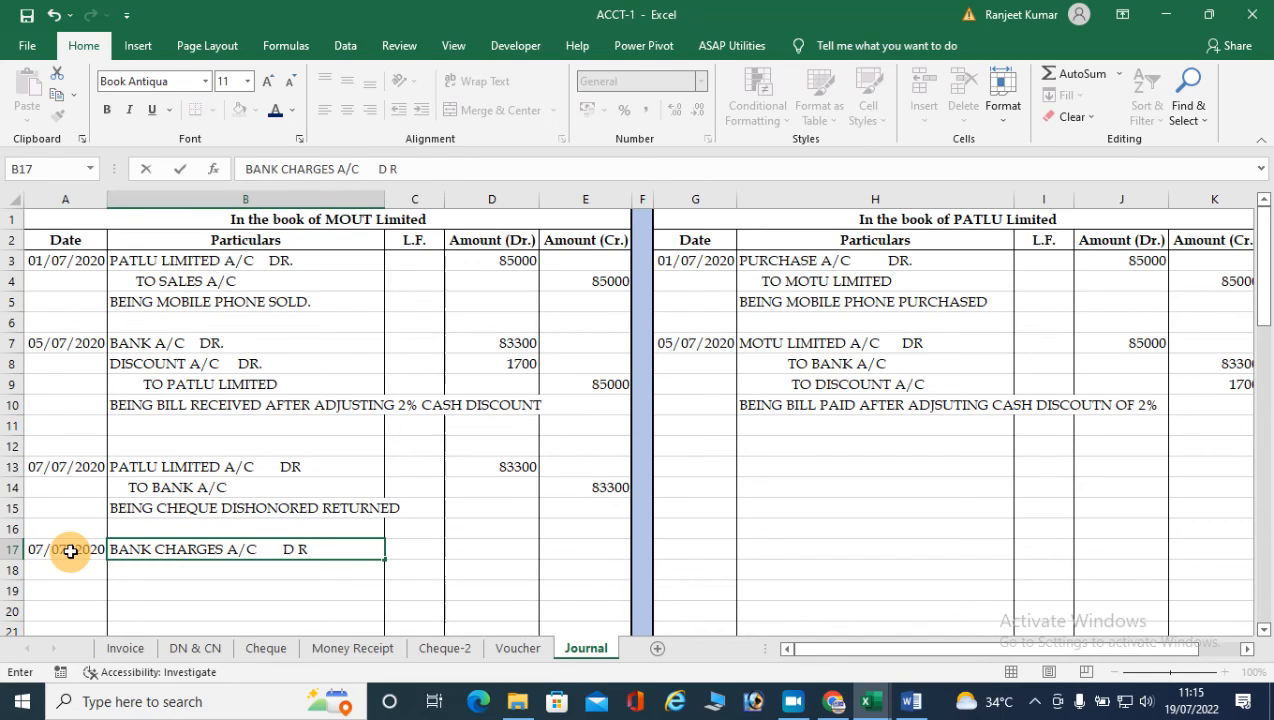
Step: Enter the indented credit line TO BANK A/C under the bank charges line in cell B18
{"action": "key", "text": "Return"}
{"action": "key", "text": "Tab"}
{"action": "type", "text": "TO BANK A/"}
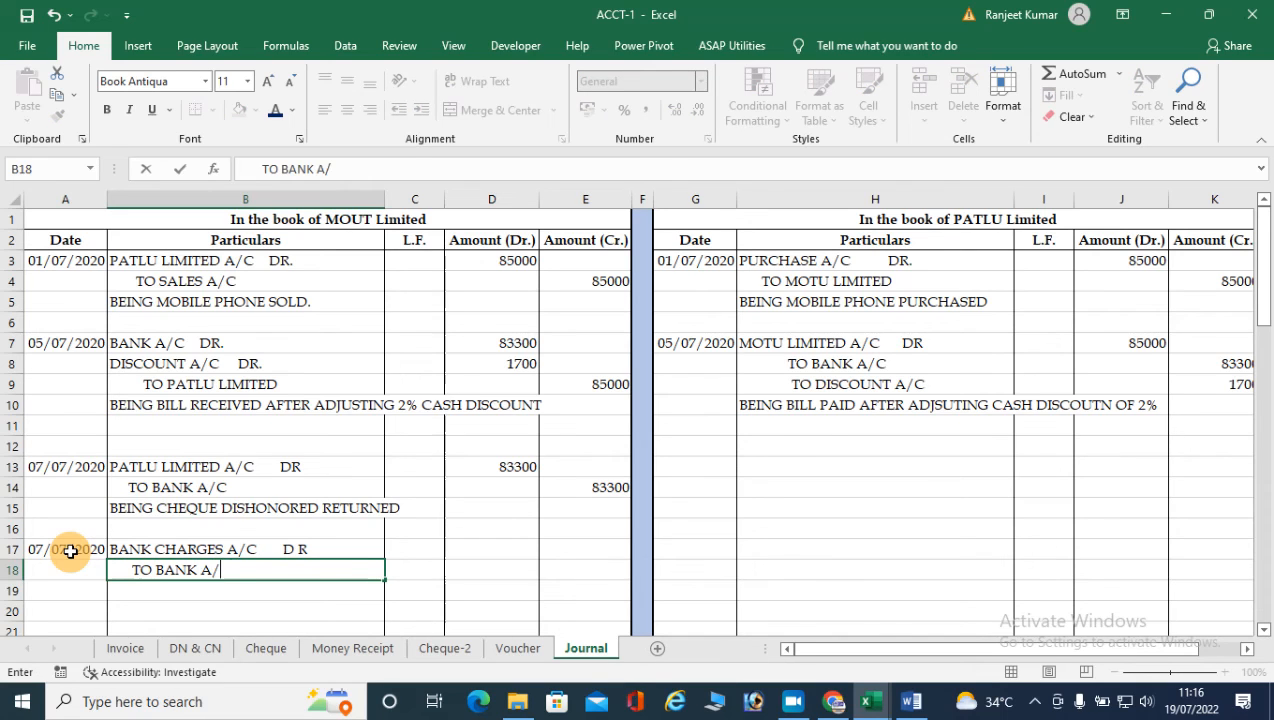
{"action": "type", "text": "C"}
Step: Enter 300 as the bank charges debit amount in D17 and 300 as the bank credit amount in E18
{"action": "key", "text": "Tab"}
{"action": "key", "text": "Tab"}
{"action": "key", "text": "Up"}
{"action": "type", "text": "300"}
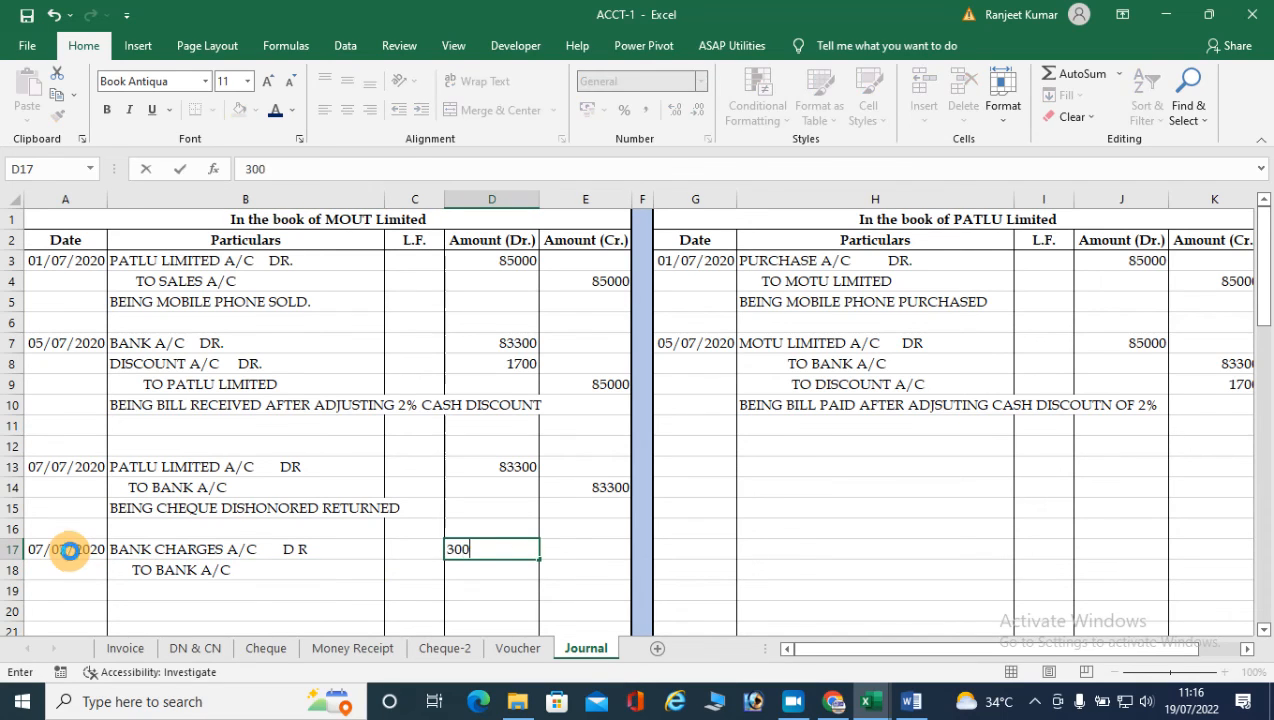
{"action": "key", "text": "Return"}
{"action": "key", "text": "Tab"}
{"action": "type", "text": "300"}
{"action": "key", "text": "Tab"}
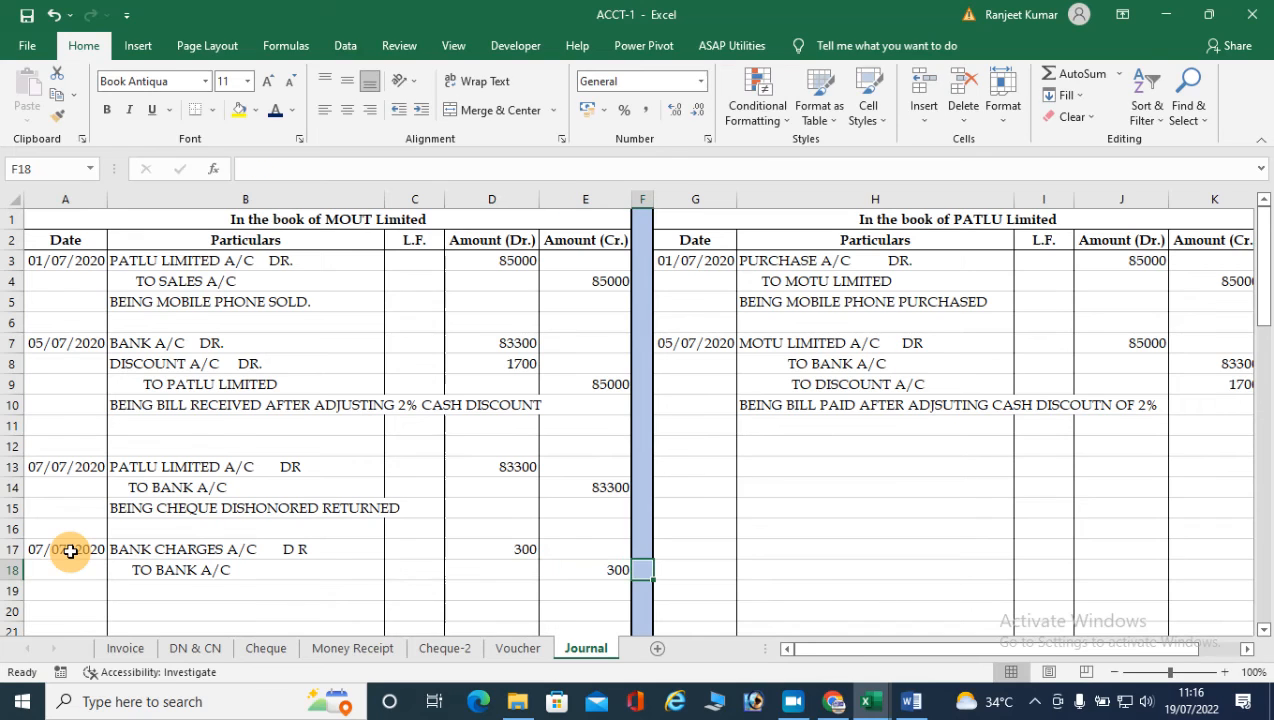
Step: Review the bank charges entry, the Cheque-2 and Voucher sheets, and the 05/07/2020 entry in the PATLU book
{"action": "left_click", "coordinate": [694, 471]}
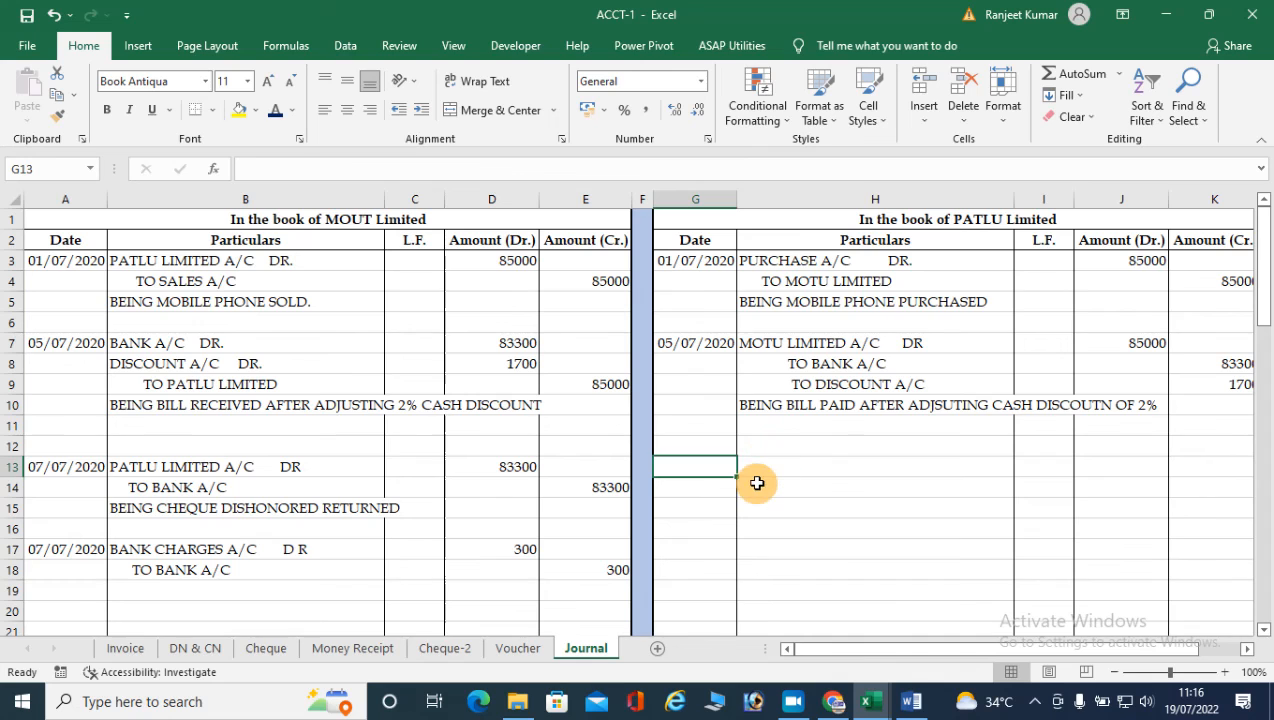
{"action": "scroll", "coordinate": [766, 477], "scroll_direction": "down", "scroll_amount": 2}
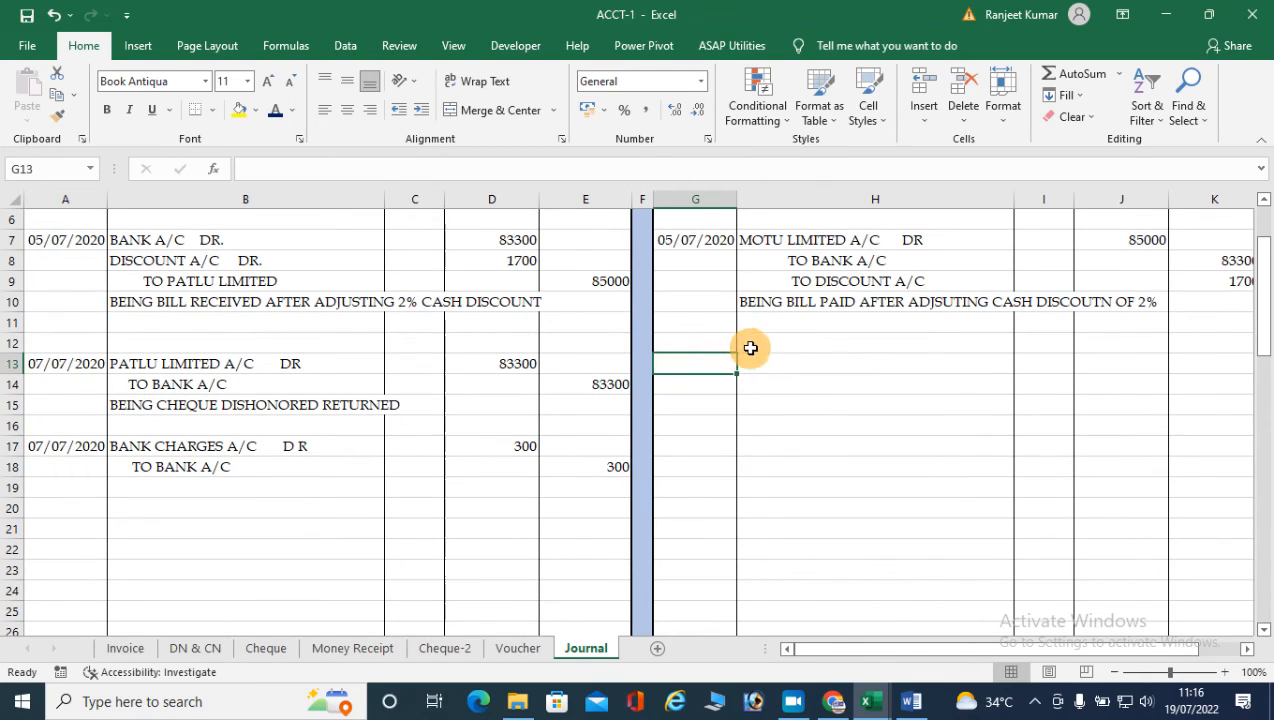
{"action": "left_click_drag", "start_coordinate": [176, 447], "coordinate": [177, 466]}
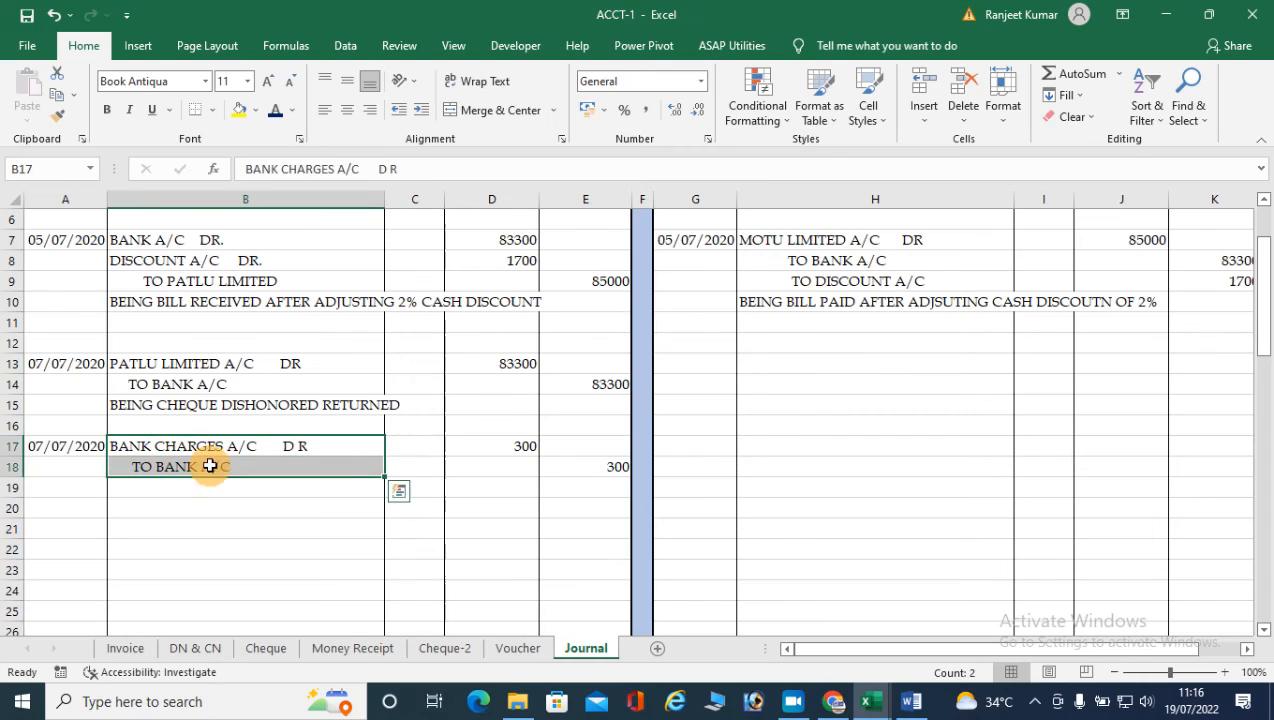
{"action": "left_click", "coordinate": [686, 357]}
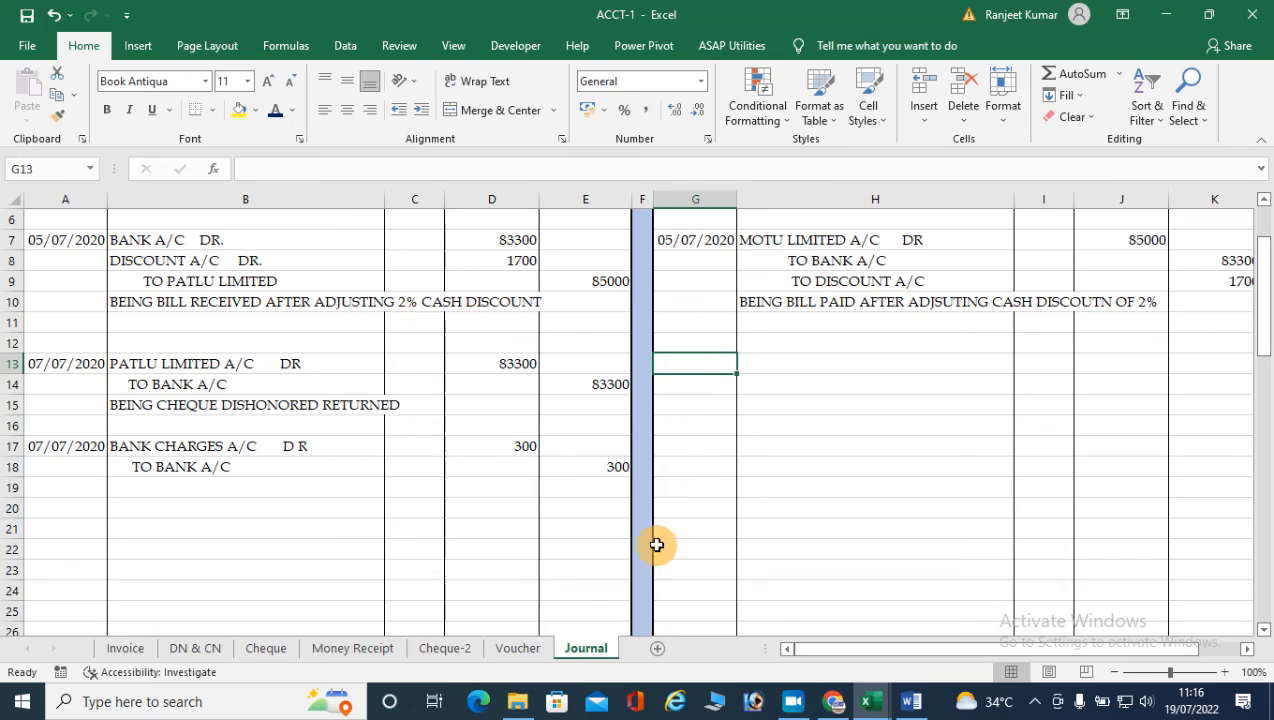
{"action": "left_click", "coordinate": [518, 648]}
{"action": "left_click", "coordinate": [444, 648]}
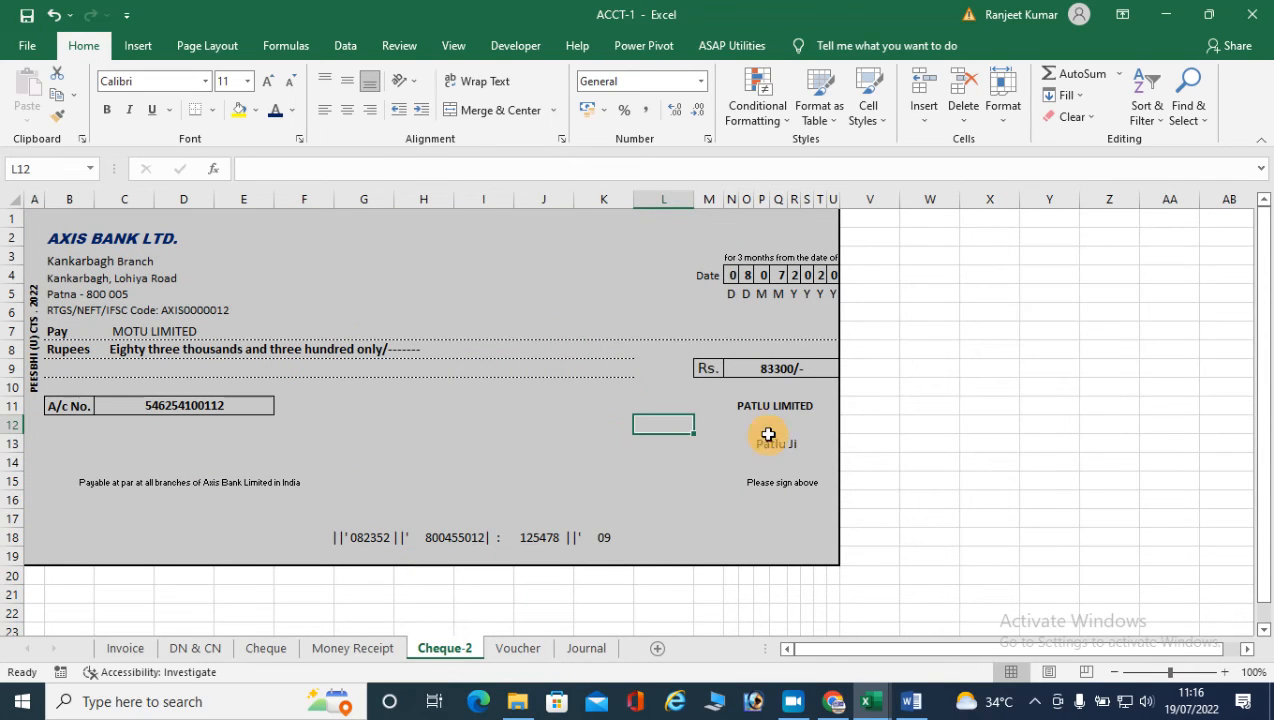
{"action": "left_click", "coordinate": [524, 650]}
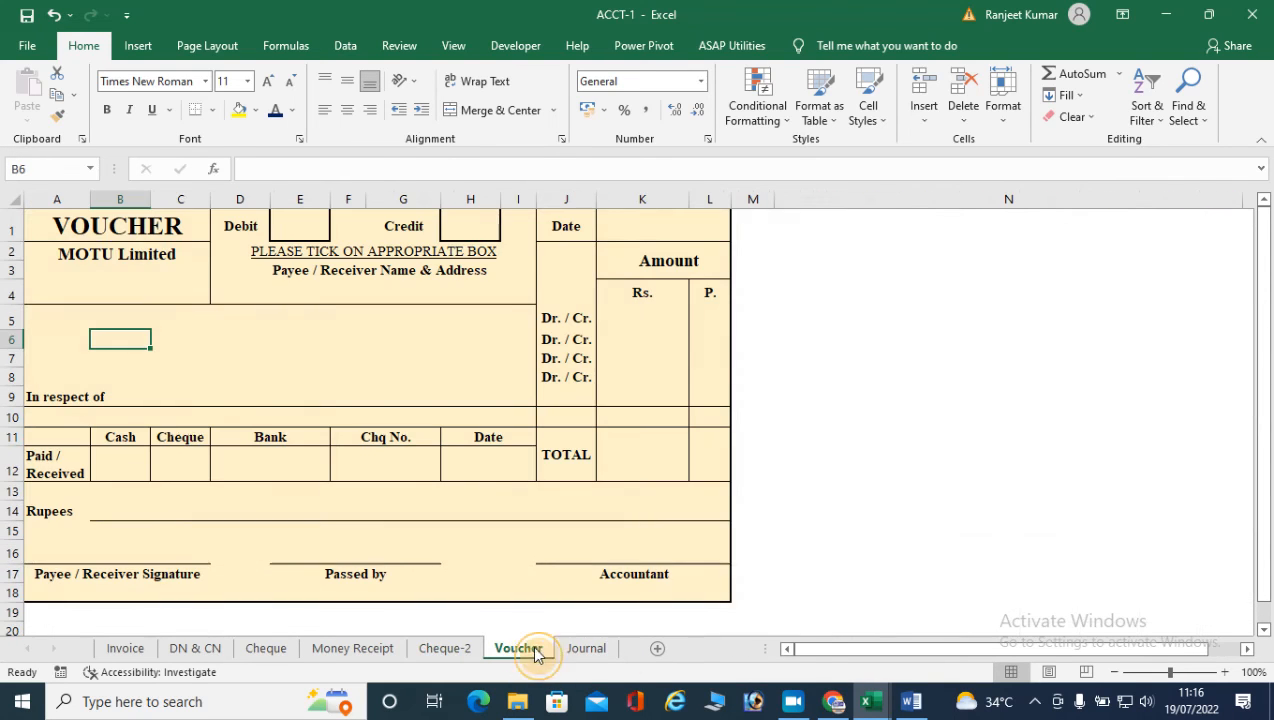
{"action": "left_click", "coordinate": [588, 648]}
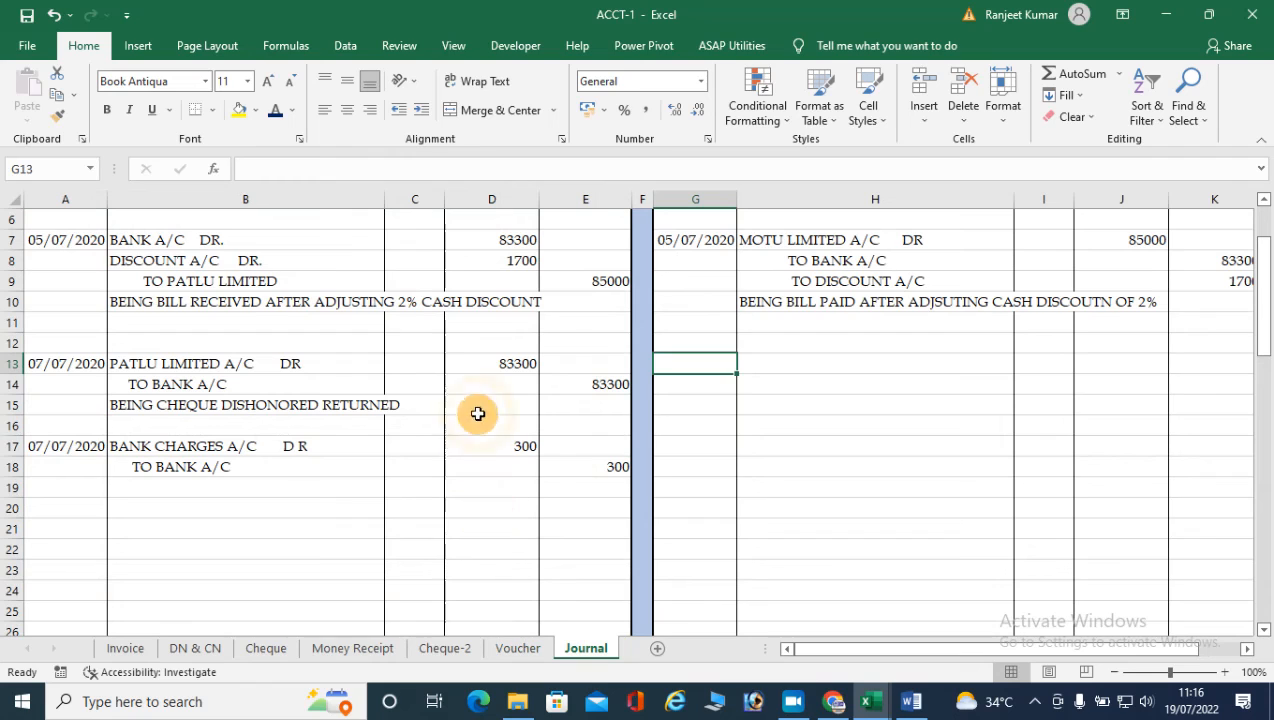
{"action": "left_click", "coordinate": [786, 242]}
{"action": "left_click", "coordinate": [824, 262]}
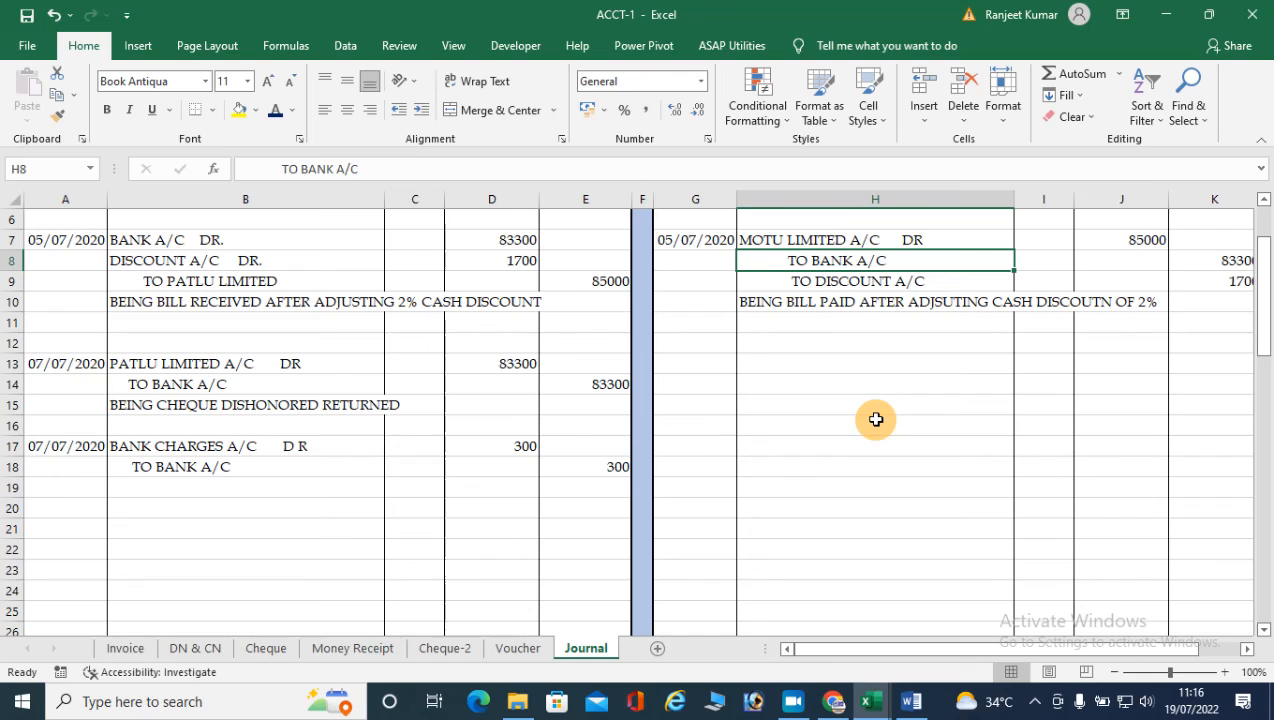
Step: In row 13 of the PATLU book, enter the date 08/07/2020 and the debit line MOTU LIMITED A/C DR
{"action": "left_click", "coordinate": [708, 360]}
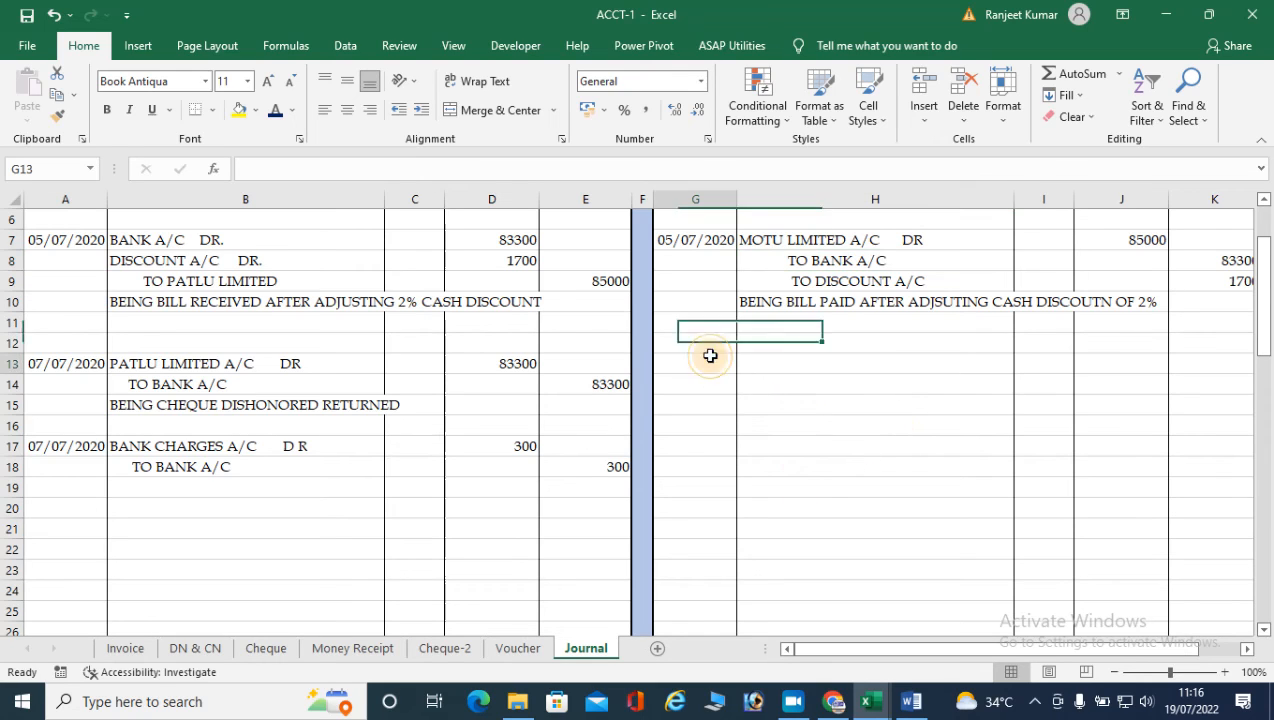
{"action": "type", "text": "8-"}
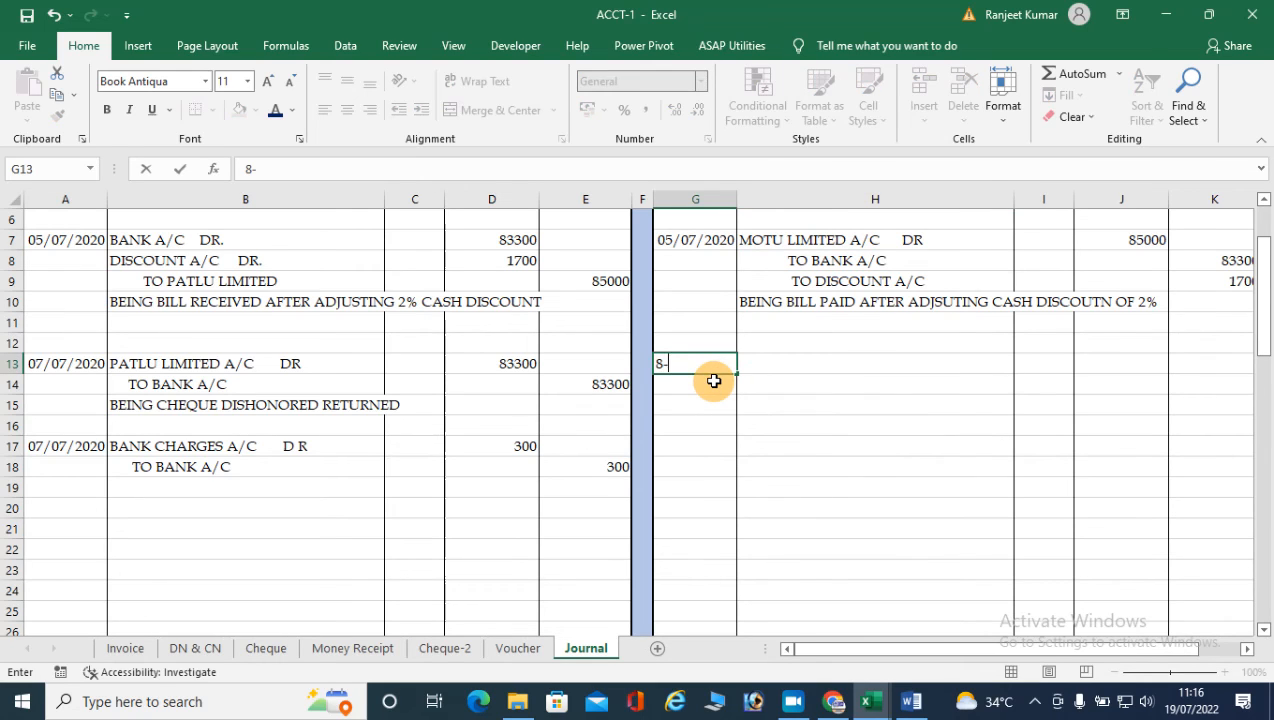
{"action": "type", "text": "7-20"}
{"action": "key", "text": "Tab"}
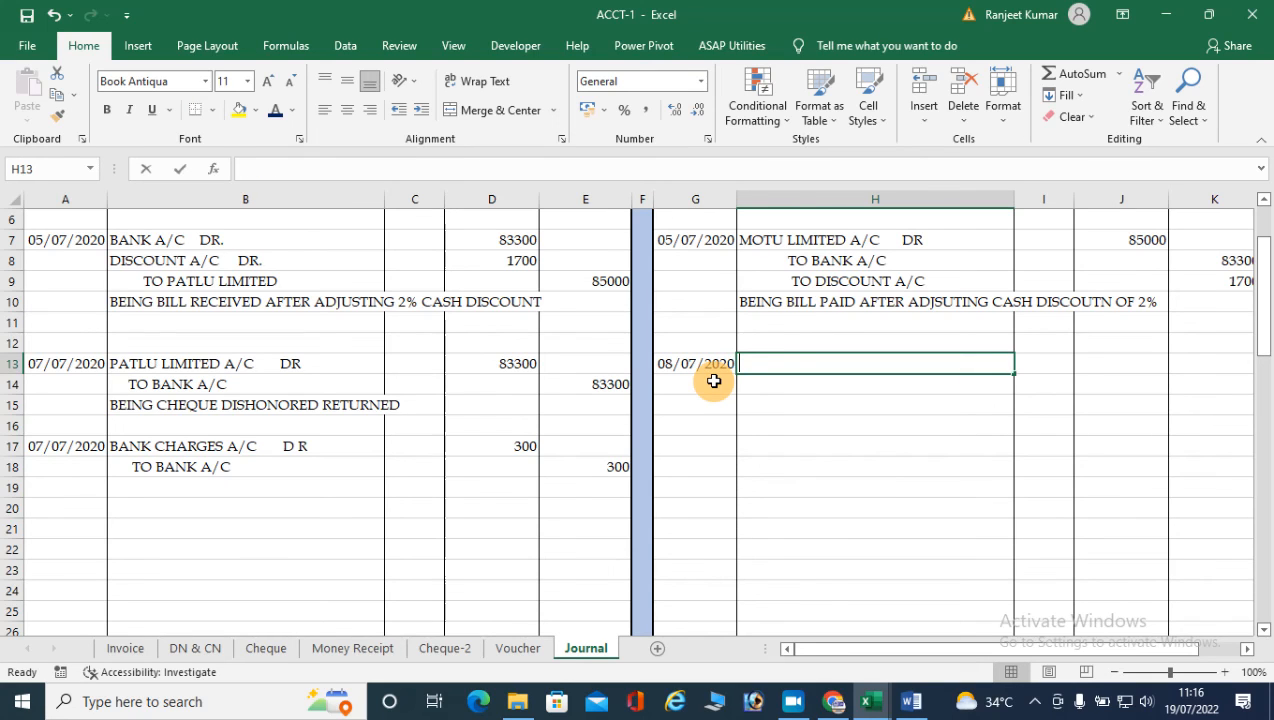
{"action": "type", "text": "MOUT"}
{"action": "key", "text": "BackSpace"}
{"action": "key", "text": "BackSpace"}
{"action": "type", "text": "TU LIMITED A/C"}
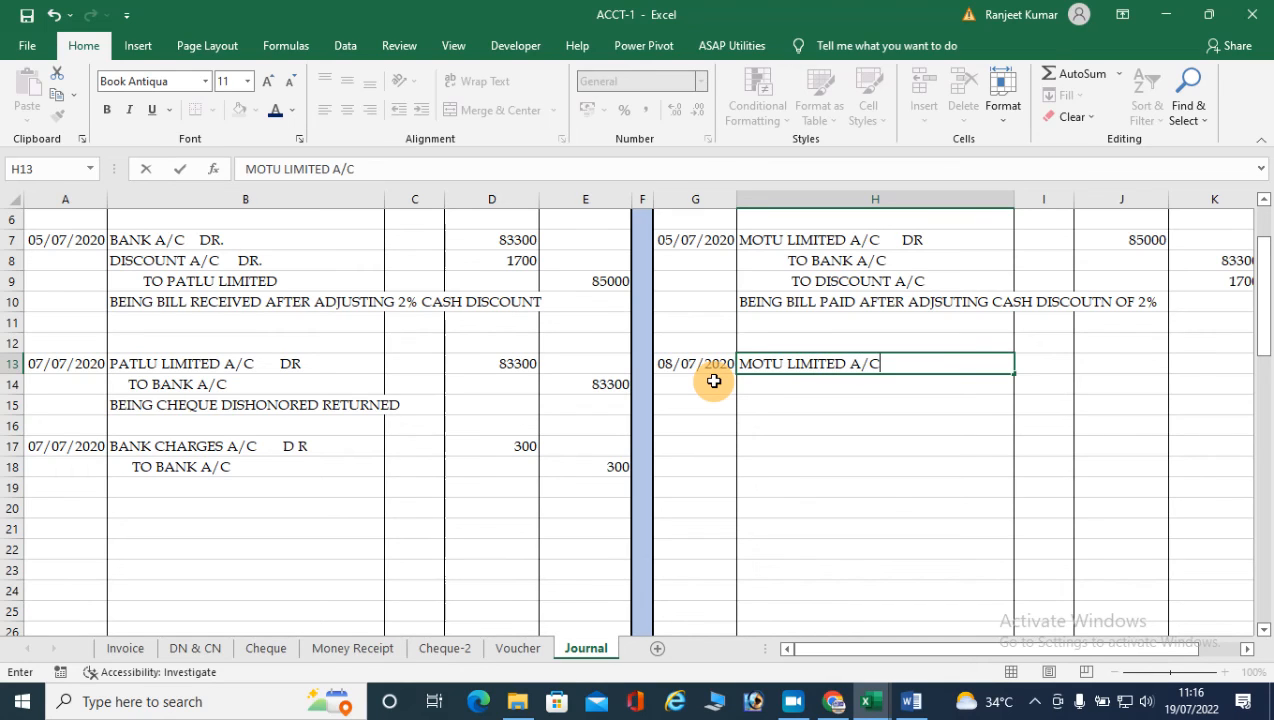
{"action": "type", "text": "      DR"}
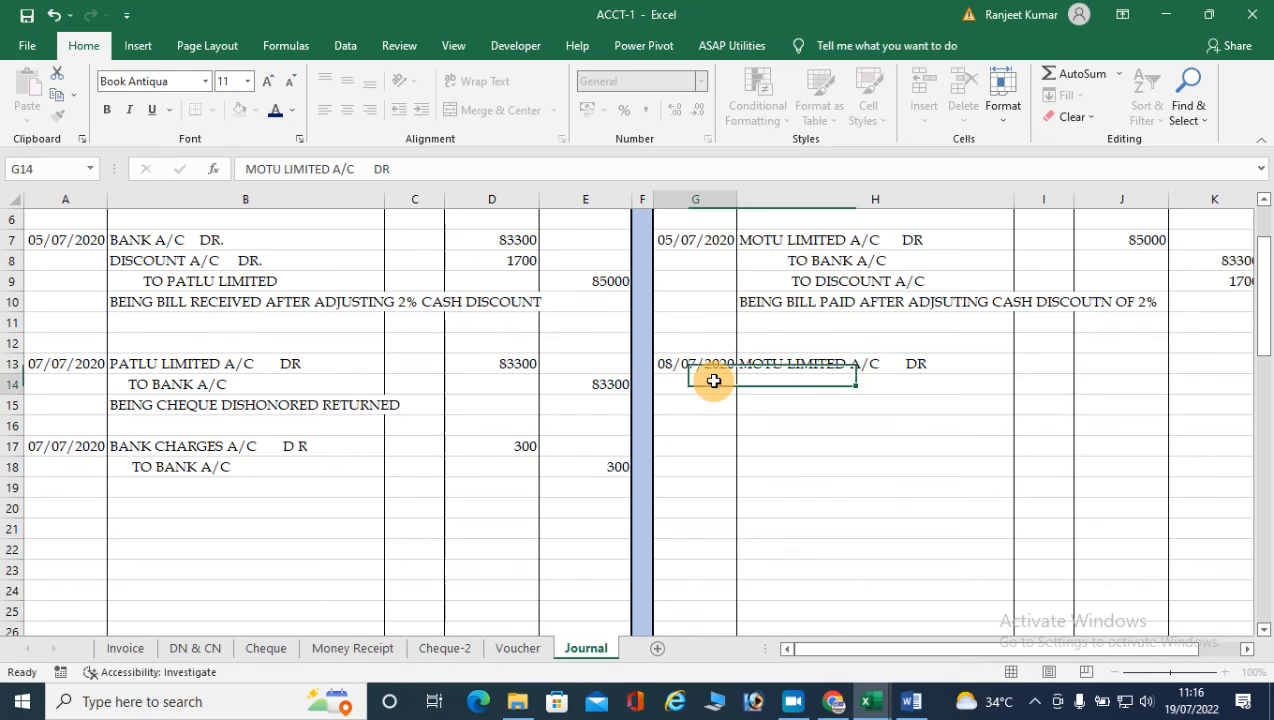
Step: Enter the indented credit line TO BANK A/C in cell H14
{"action": "key", "text": "Return"}
{"action": "type", "text": "t"}
{"action": "key", "text": "BackSpace"}
{"action": "type", "text": "TO BANK A/C"}
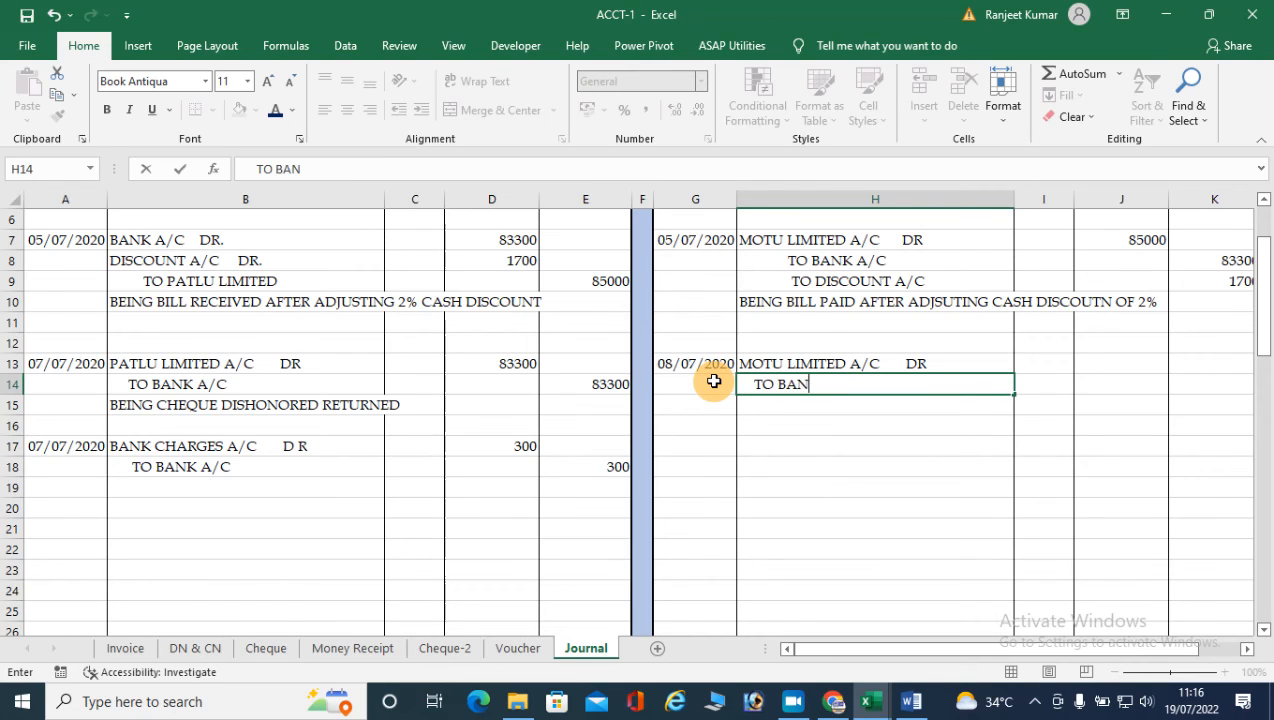
Step: Enter 83300 as the debit amount for MOTU Limited in cell J13
{"action": "key", "text": "Tab"}
{"action": "key", "text": "Tab"}
{"action": "key", "text": "Up"}
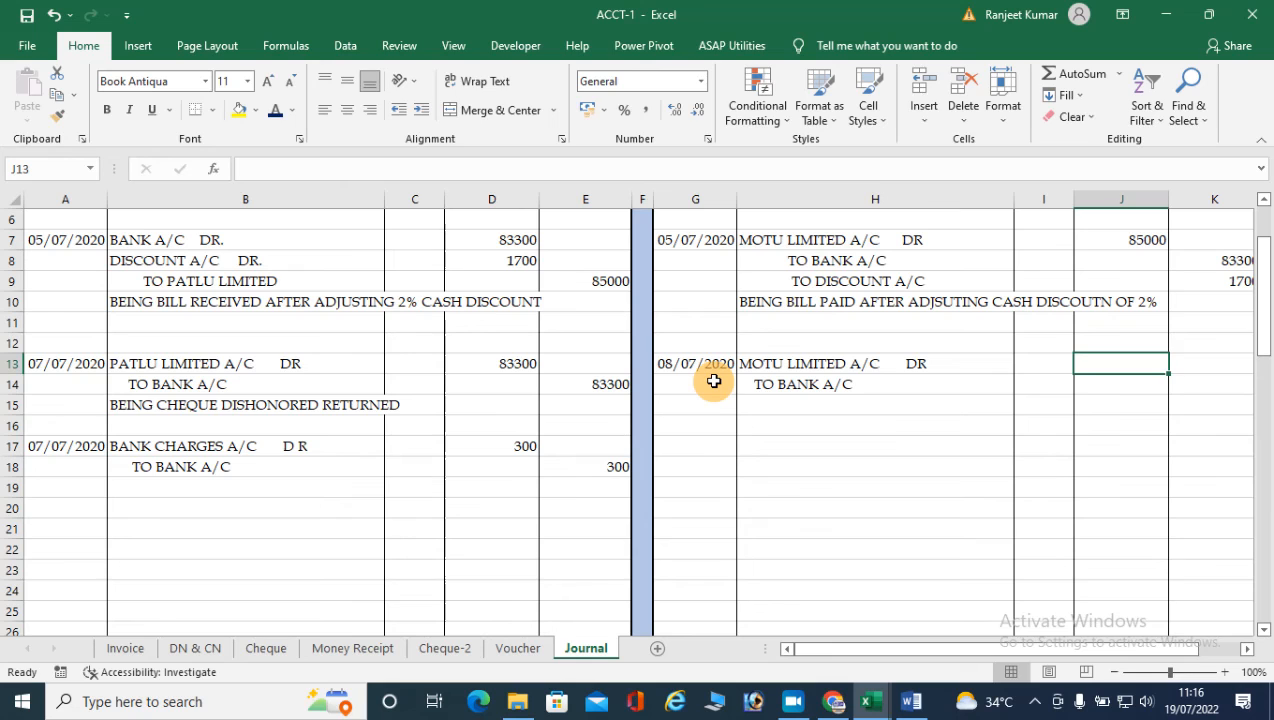
{"action": "type", "text": "83300"}
Step: Enter 83300 as the bank credit amount in cell K14
{"action": "key", "text": "Tab"}
{"action": "key", "text": "Down"}
{"action": "type", "text": "83"}
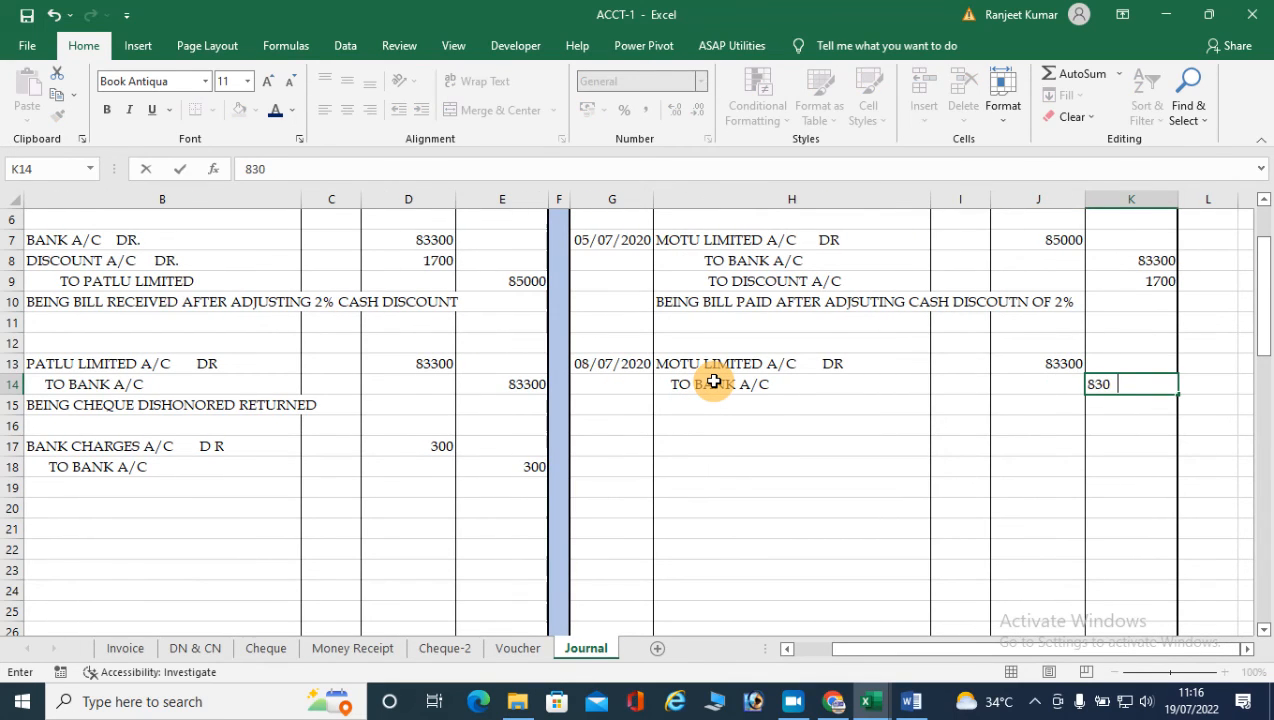
{"action": "key", "text": "BackSpace"}
{"action": "key", "text": "BackSpace"}
{"action": "type", "text": "300"}
{"action": "key", "text": "Return"}
{"action": "key", "text": "Left"}
{"action": "key", "text": "Left"}
{"action": "key", "text": "Left"}
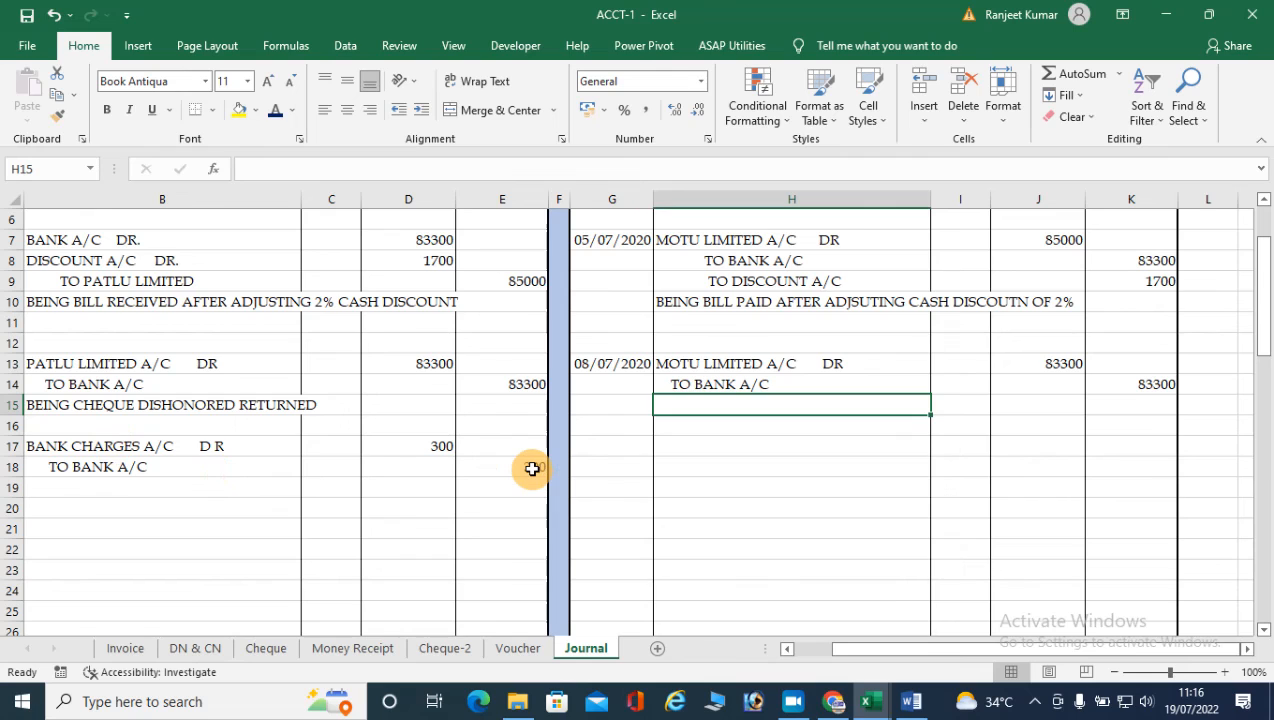
Step: Replace the text in H14 with the debit line BANK CHARGES A/C DR. and enter 300 as its debit amount in J14
{"action": "left_click", "coordinate": [706, 388]}
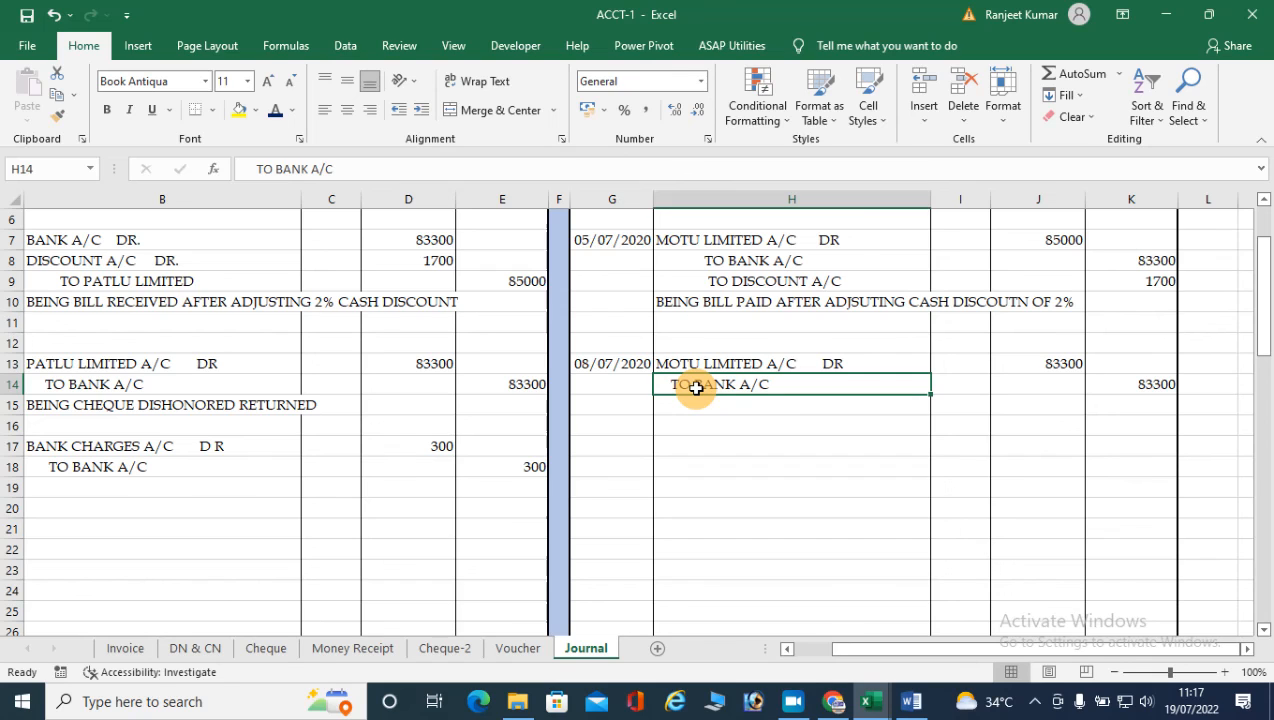
{"action": "type", "text": "BANK CHARGES"}
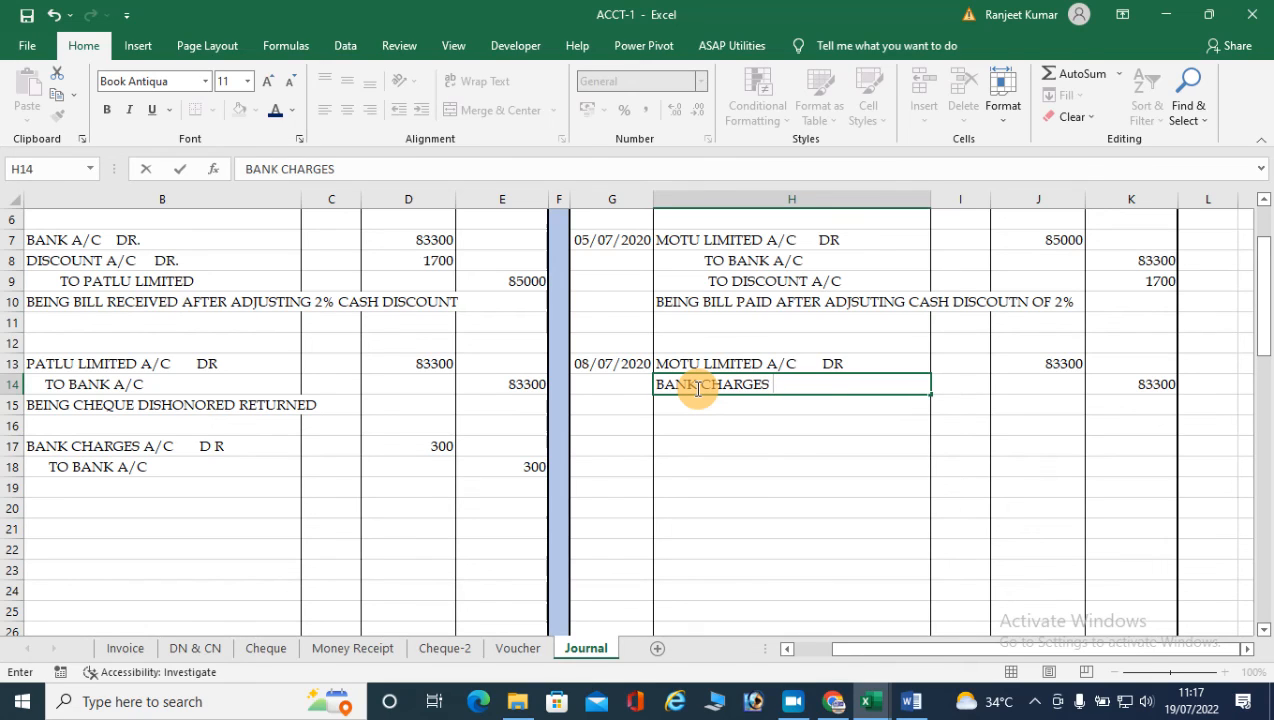
{"action": "type", "text": " A/C    DR"}
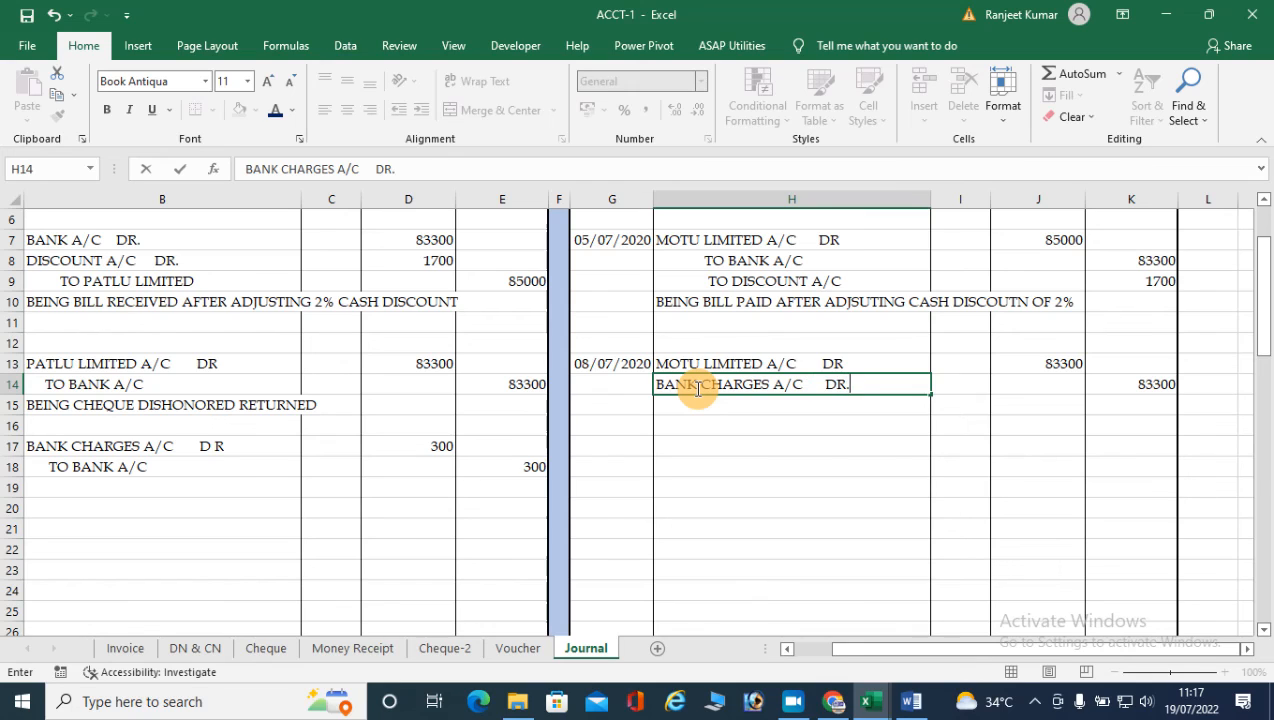
{"action": "type", "text": "."}
{"action": "key", "text": "Tab"}
{"action": "key", "text": "Tab"}
{"action": "type", "text": "30"}
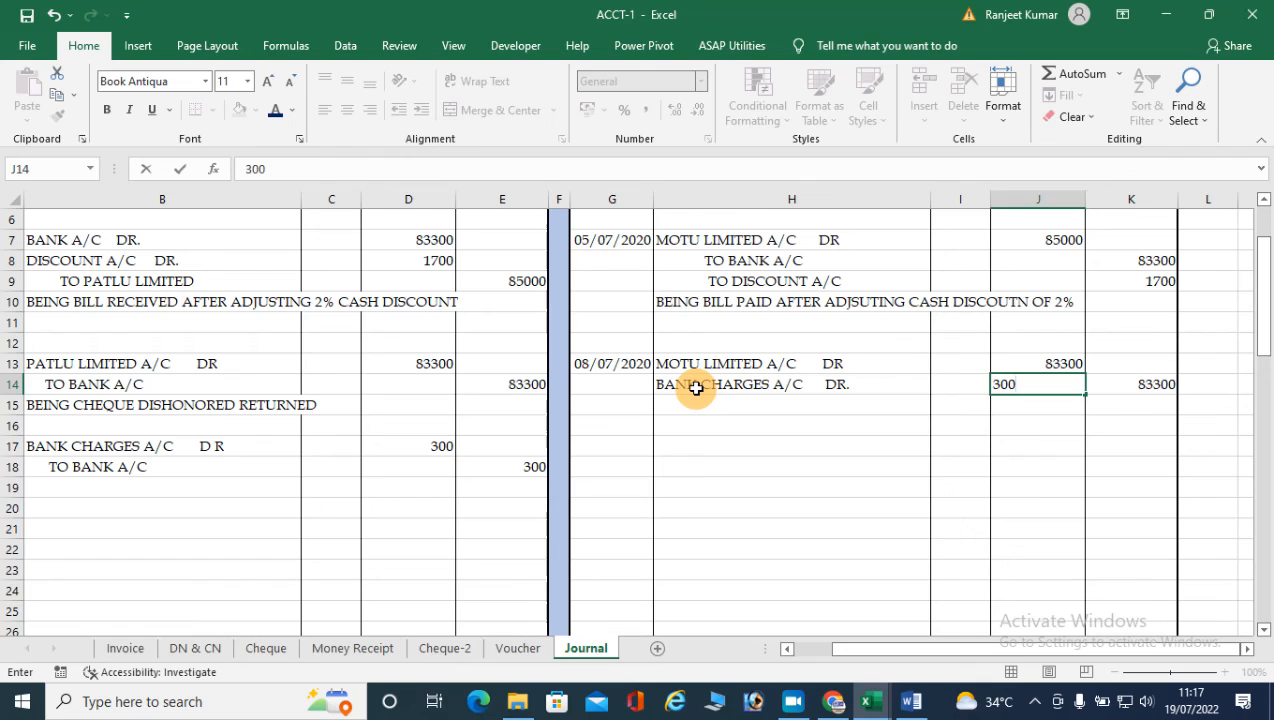
Step: Clear the credit amount from cell K14 on the bank charges line
{"action": "key", "text": "Tab"}
{"action": "key", "text": "Delete"}
{"action": "key", "text": "Return"}
Step: Enter the indented credit line TO BANK A/C in cell H15 of the PATLU book
{"action": "key", "text": "Right"}
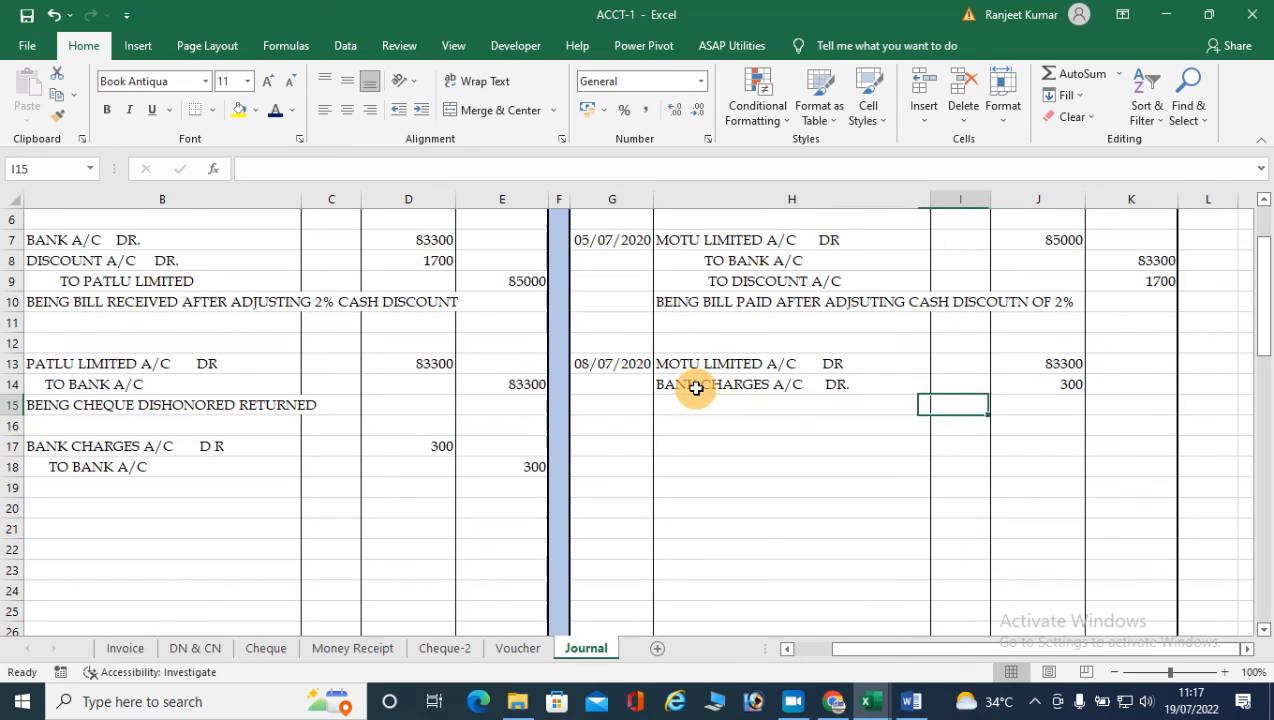
{"action": "key", "text": "Left"}
{"action": "type", "text": "t"}
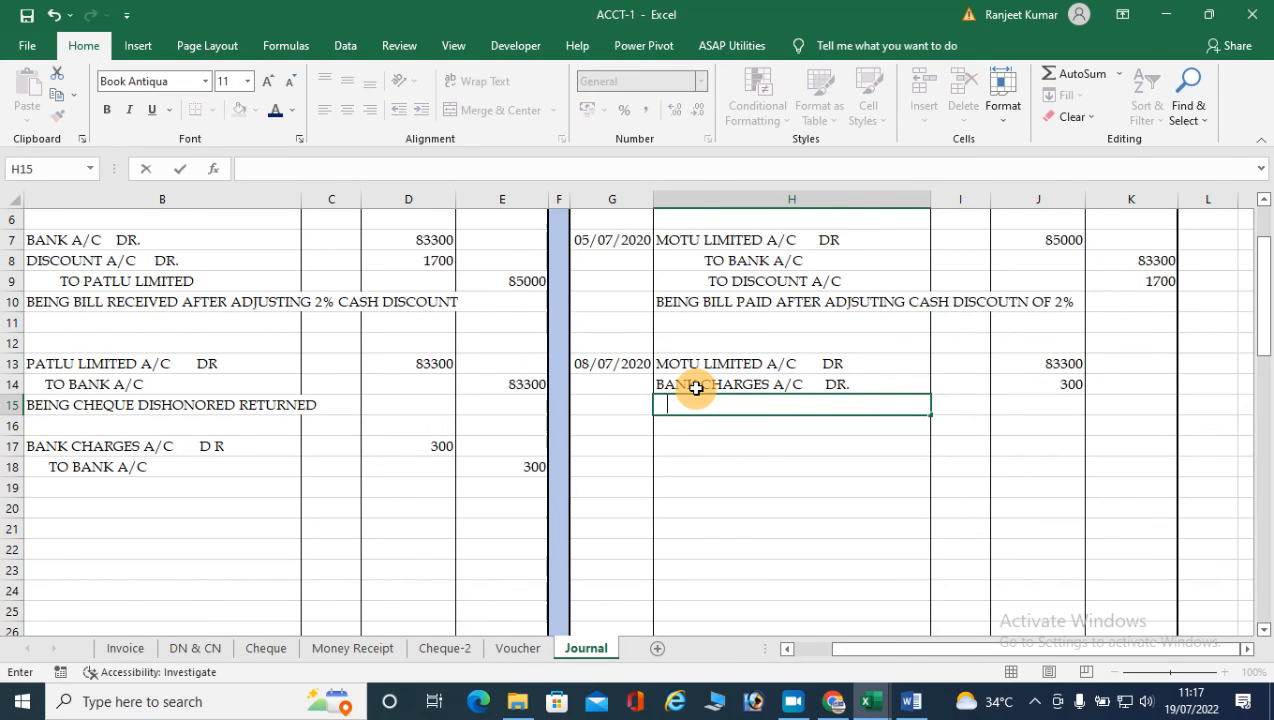
{"action": "type", "text": "o"}
{"action": "key", "text": "BackSpace"}
{"action": "key", "text": "BackSpace"}
{"action": "type", "text": "TO BANK A/C"}
Step: Enter 83600 as the bank credit amount in cell K15
{"action": "key", "text": "Right"}
{"action": "key", "text": "Right"}
{"action": "key", "text": "Right"}
{"action": "type", "text": "83600"}
{"action": "key", "text": "Return"}
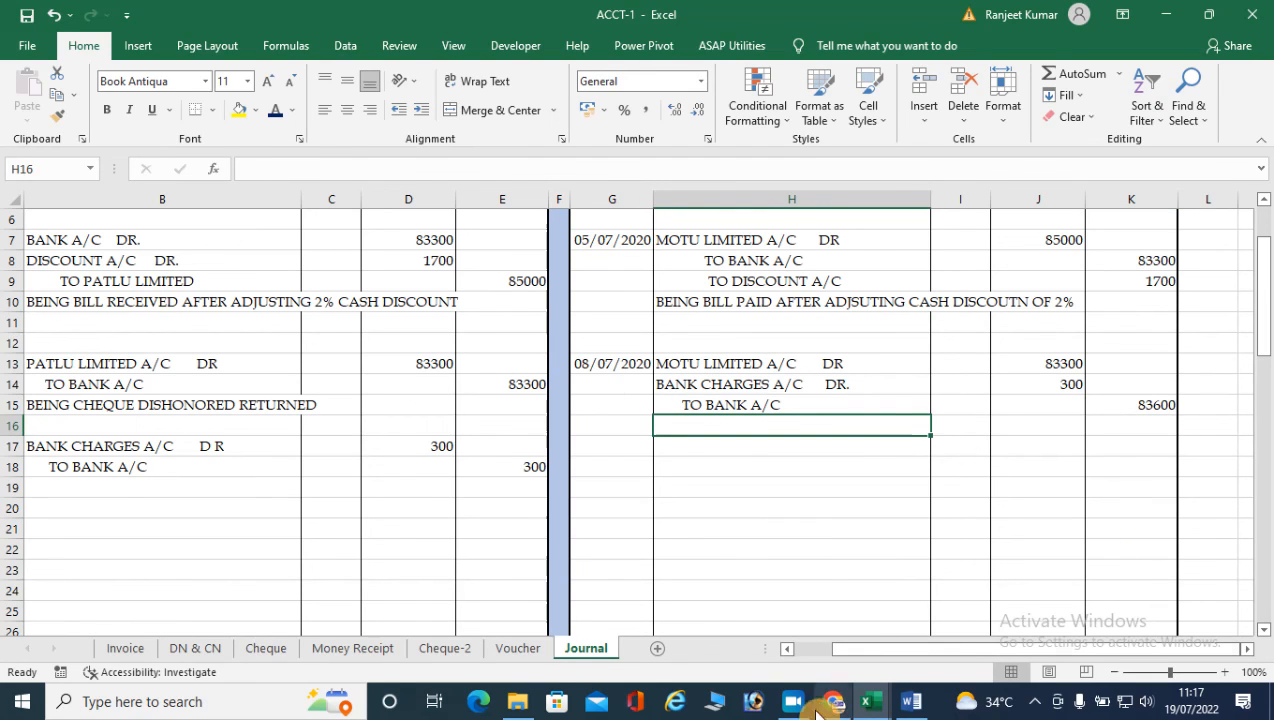
Step: On the Cheque-2 sheet, change the rupees line in B8 to read Eighty three thousands and six hundred only
{"action": "left_click", "coordinate": [445, 648]}
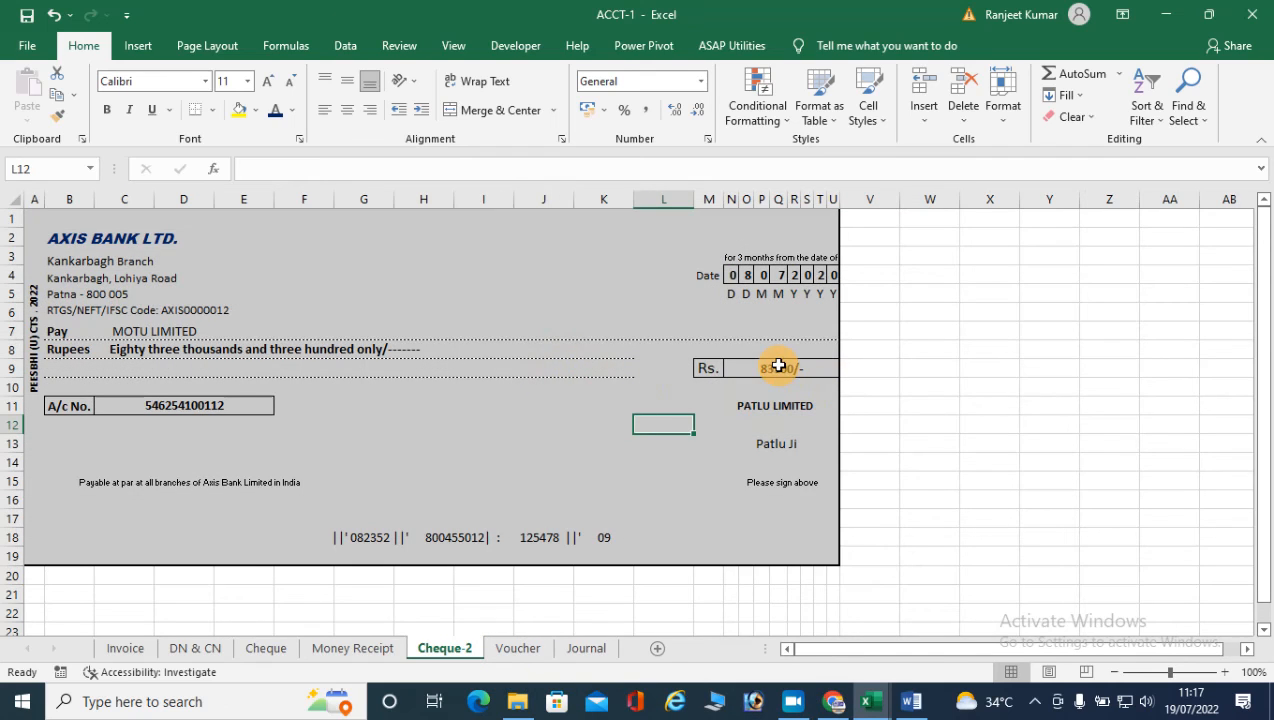
{"action": "left_click", "coordinate": [293, 347]}
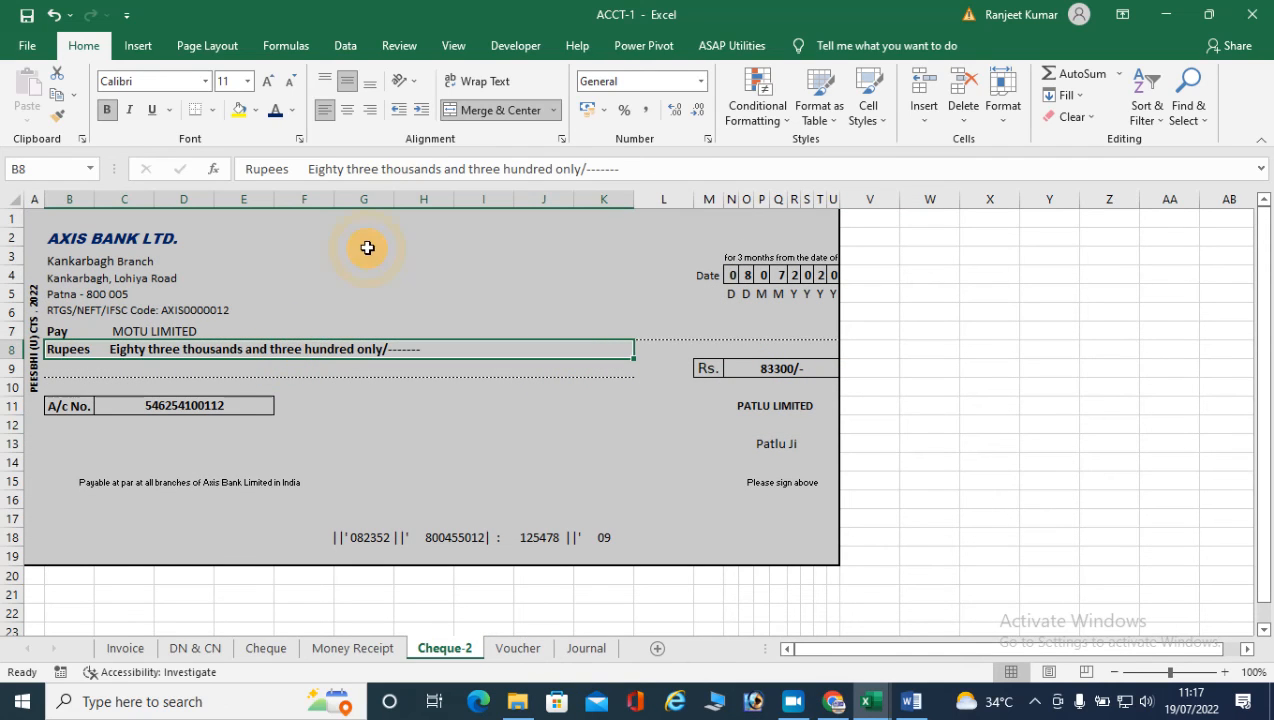
{"action": "left_click", "coordinate": [495, 170]}
{"action": "left_click_drag", "start_coordinate": [495, 170], "coordinate": [467, 170]}
{"action": "type", "text": "SIX"}
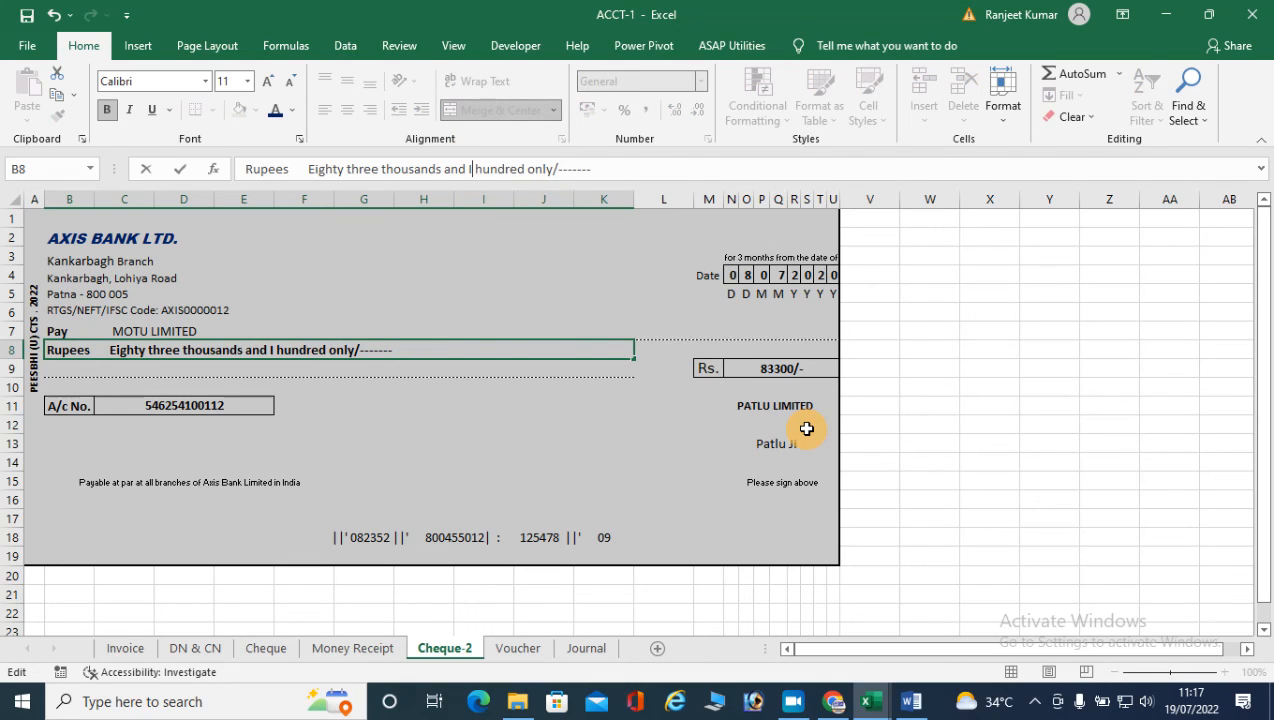
{"action": "key", "text": "BackSpace"}
{"action": "key", "text": "BackSpace"}
{"action": "key", "text": "BackSpace"}
{"action": "type", "text": "six"}
{"action": "key", "text": "Tab"}
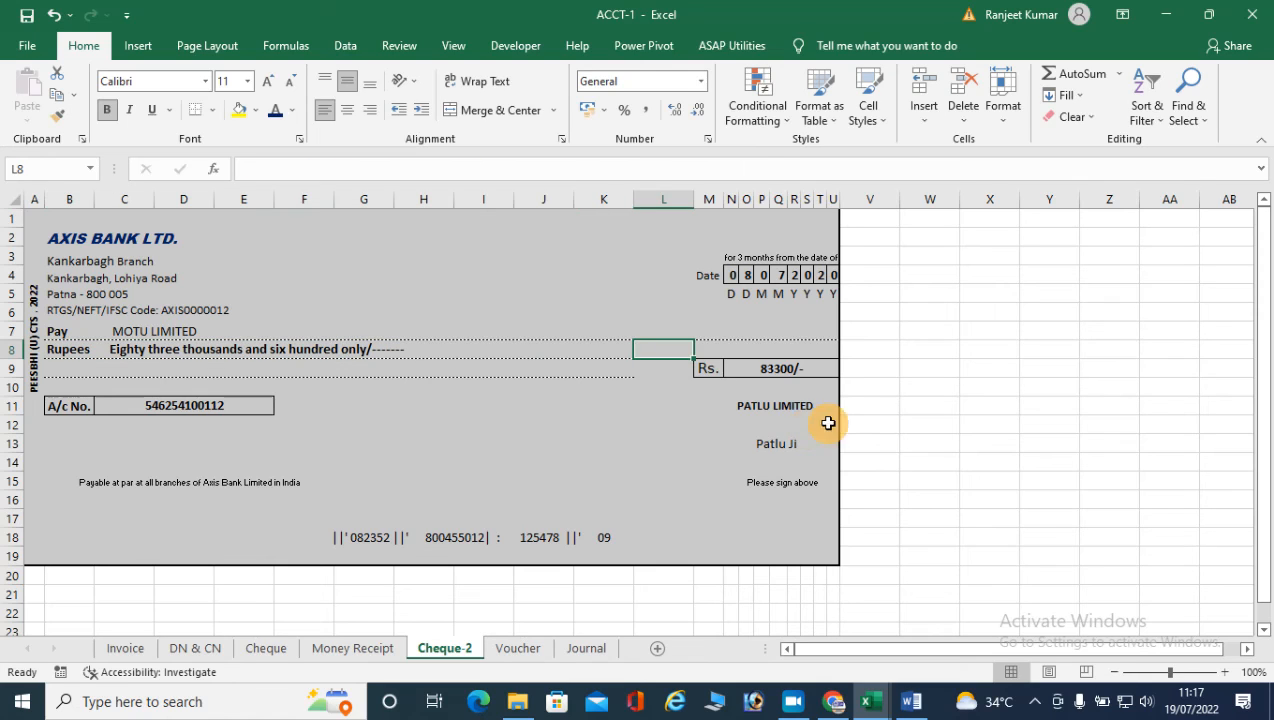
Step: Change the cheque's Rs. amount in N9 to 83600/-
{"action": "left_click", "coordinate": [770, 366]}
{"action": "left_click", "coordinate": [267, 169]}
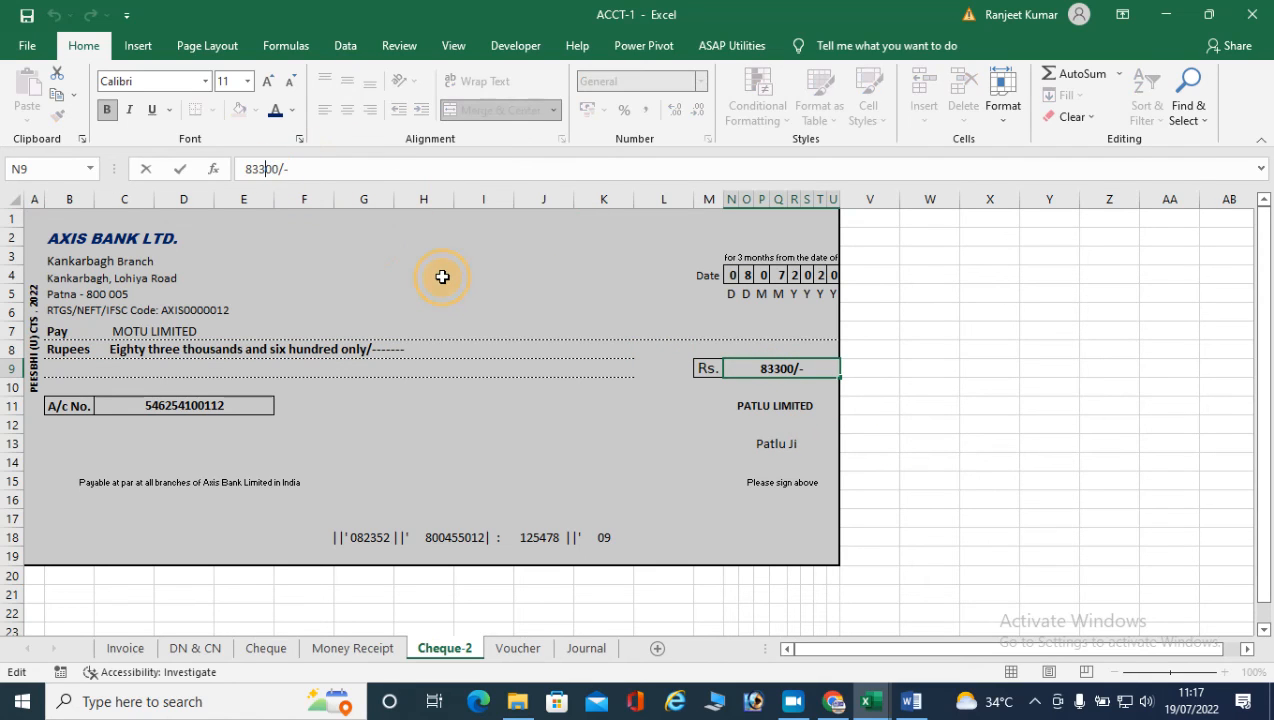
{"action": "key", "text": "BackSpace"}
{"action": "type", "text": "6"}
{"action": "key", "text": "Return"}
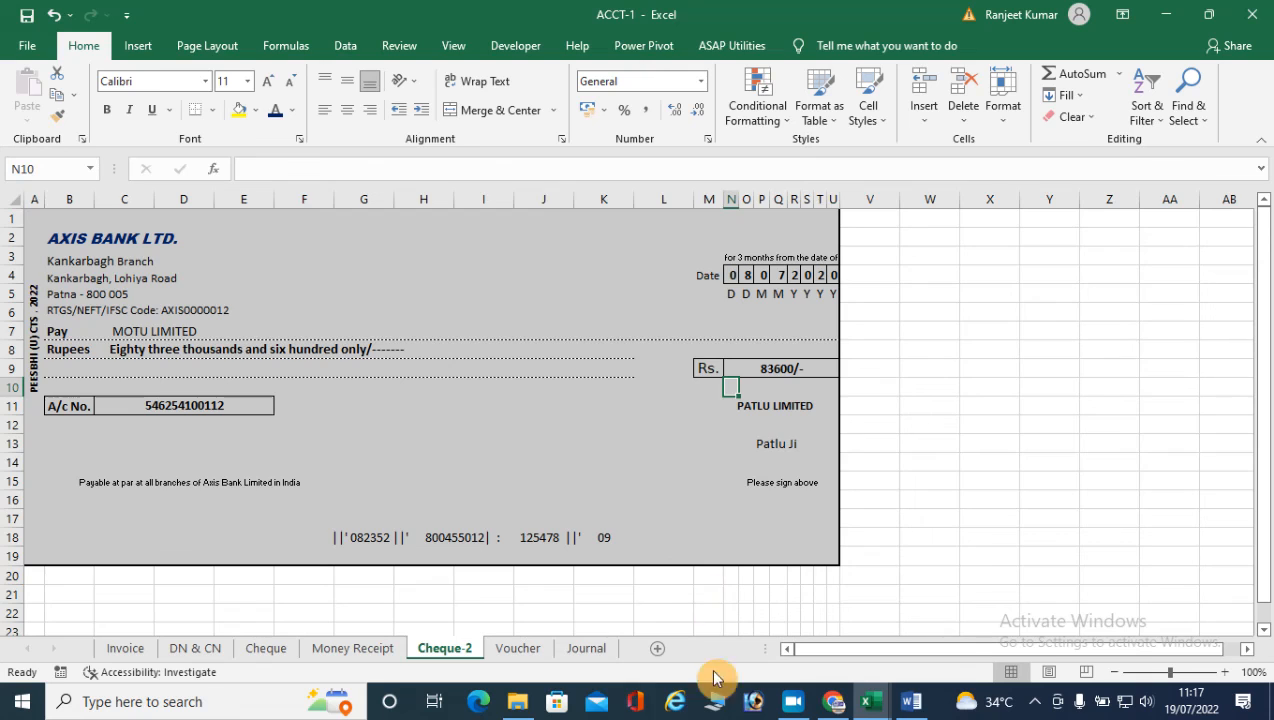
Step: Return to the Journal sheet and enter the date 8-7-20 in cell A20 of the MOTU book
{"action": "left_click", "coordinate": [572, 652]}
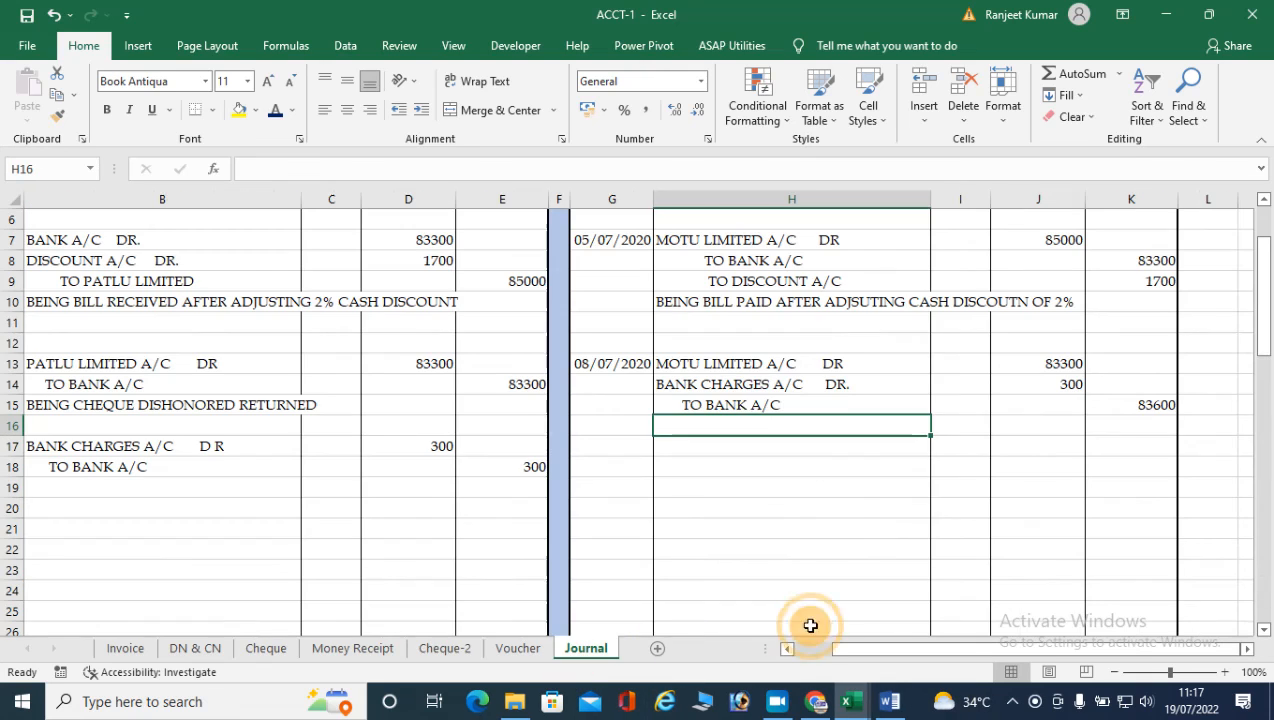
{"action": "left_click", "coordinate": [1058, 383]}
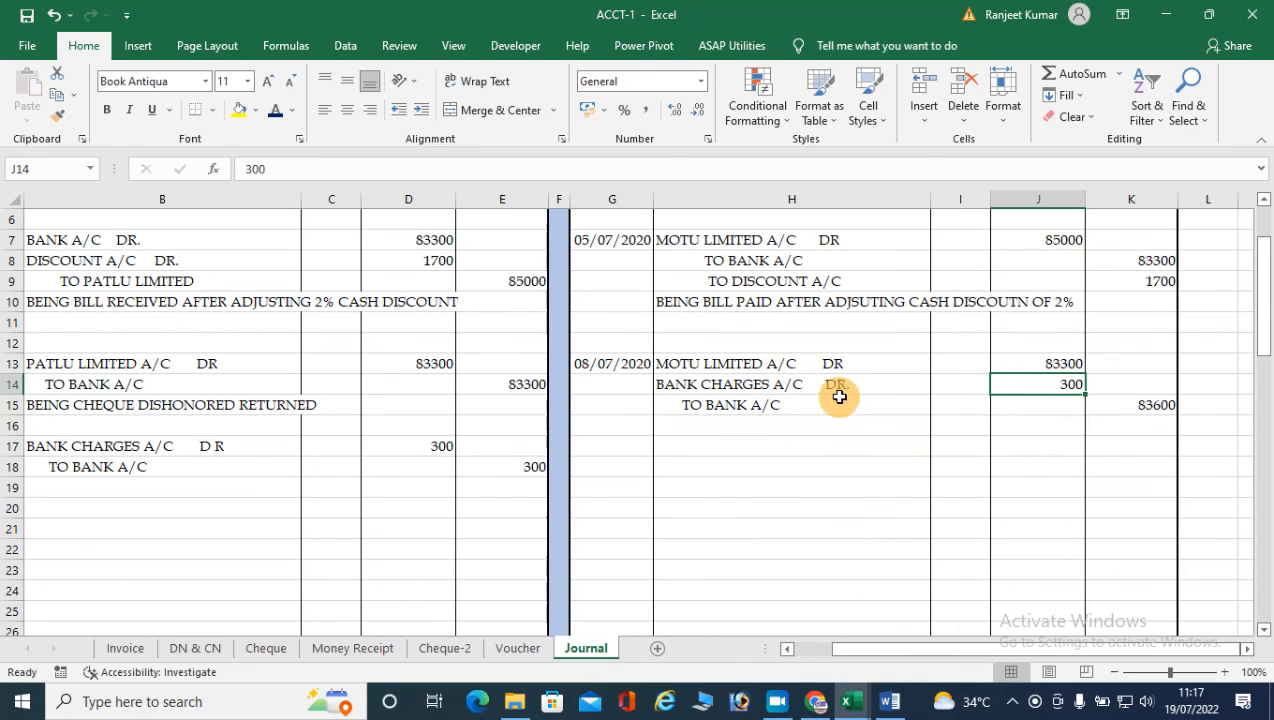
{"action": "left_click", "coordinate": [743, 364]}
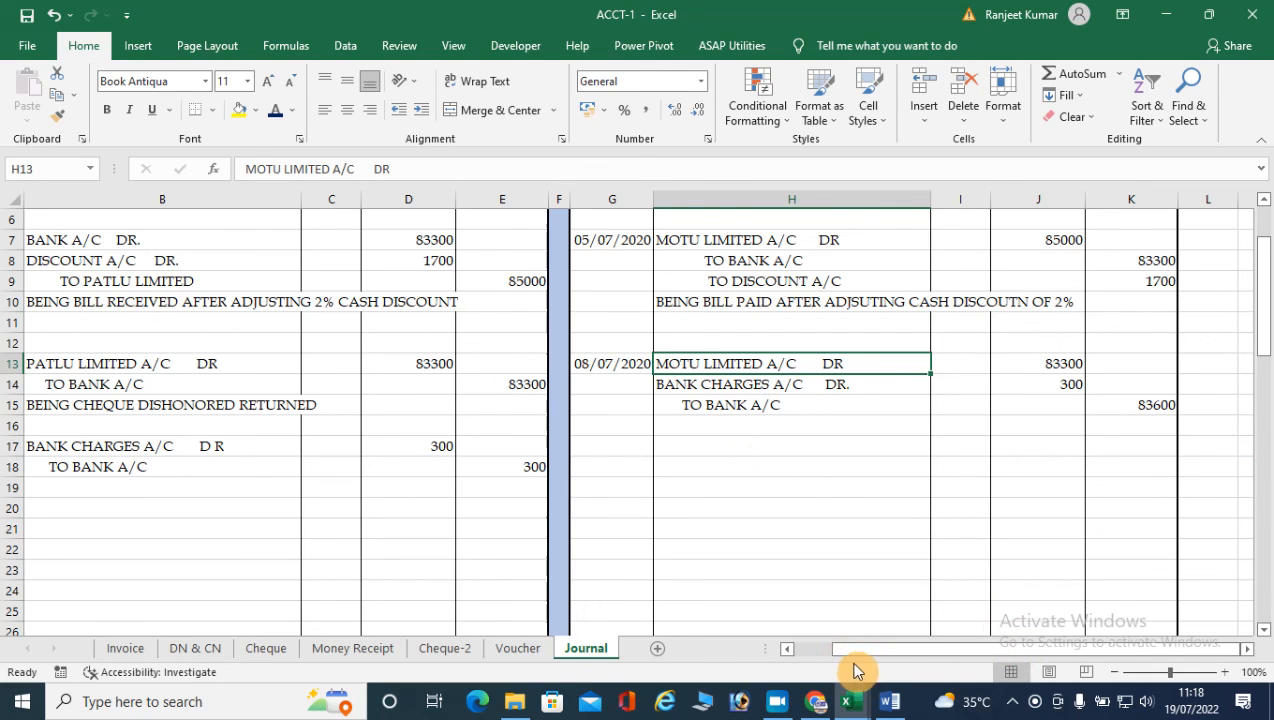
{"action": "left_click", "coordinate": [811, 655]}
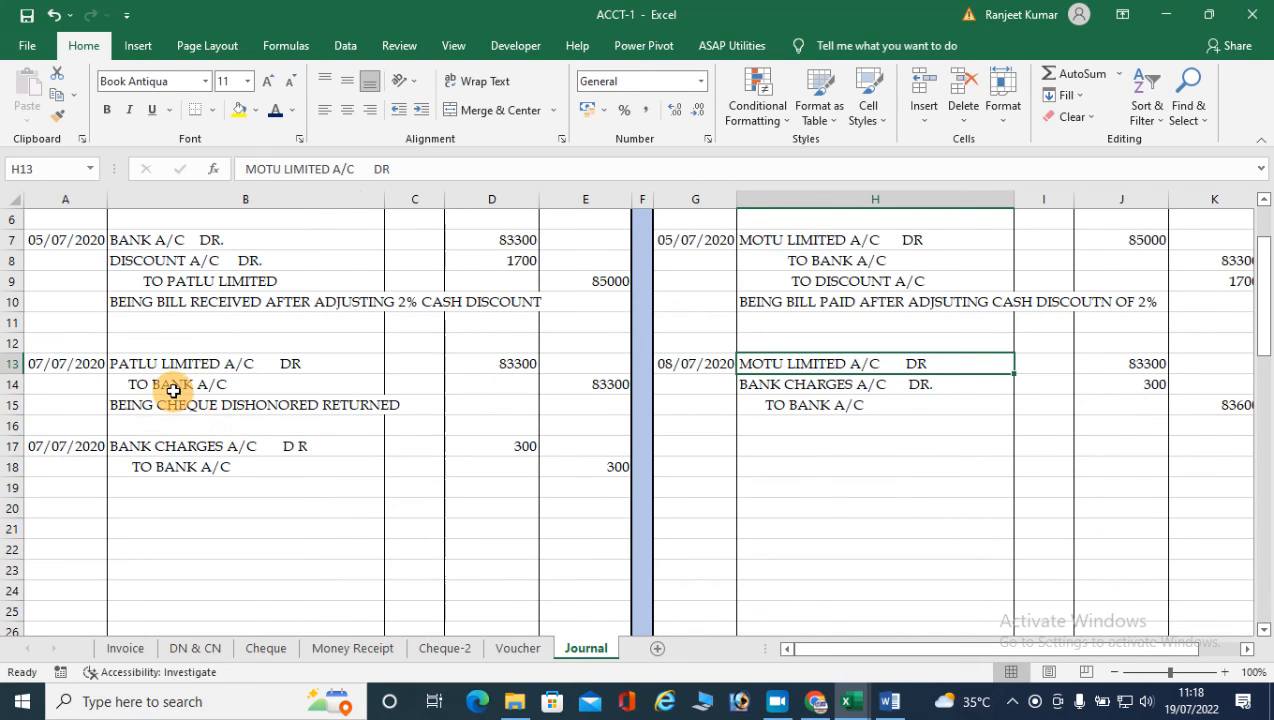
{"action": "left_click", "coordinate": [98, 510]}
{"action": "type", "text": "8-8-20"}
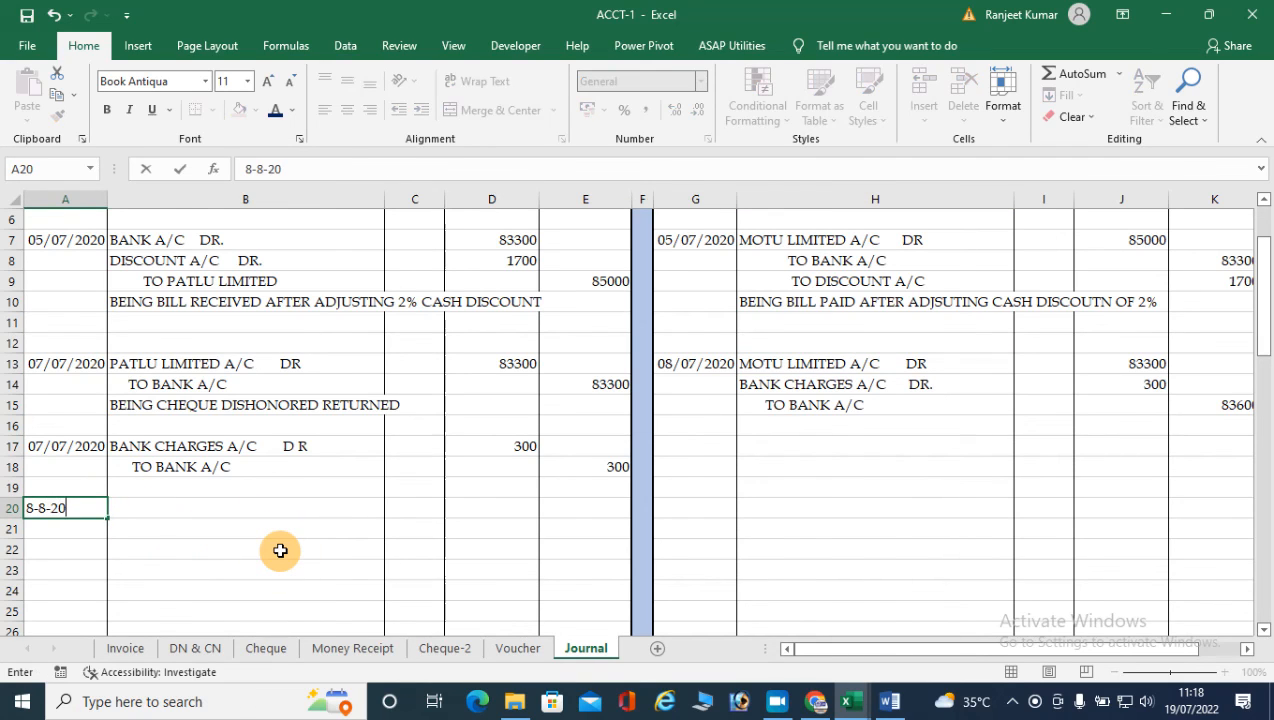
{"action": "key", "text": "Return"}
{"action": "key", "text": "Up"}
{"action": "type", "text": "8-7-20"}
{"action": "key", "text": "Tab"}
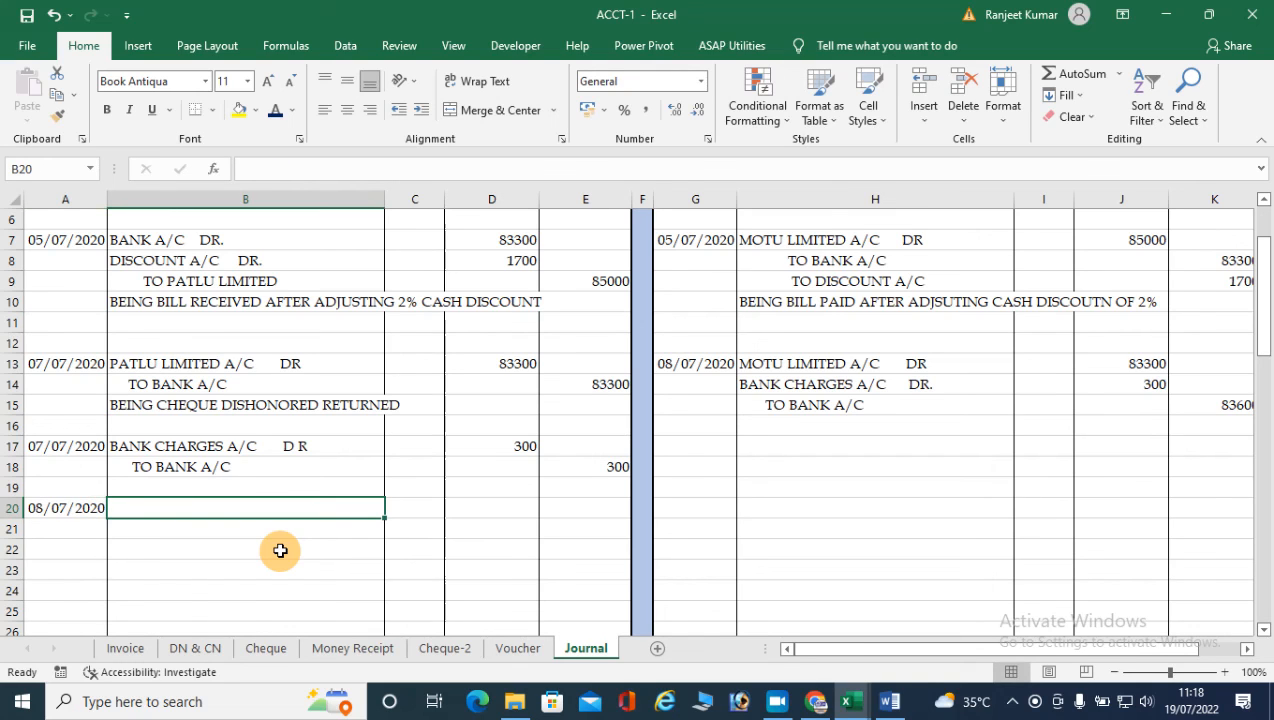
Step: Enter the debit line BANK A./C DR. in cell B20, with DR. spaced well to the right
{"action": "type", "text": "B"}
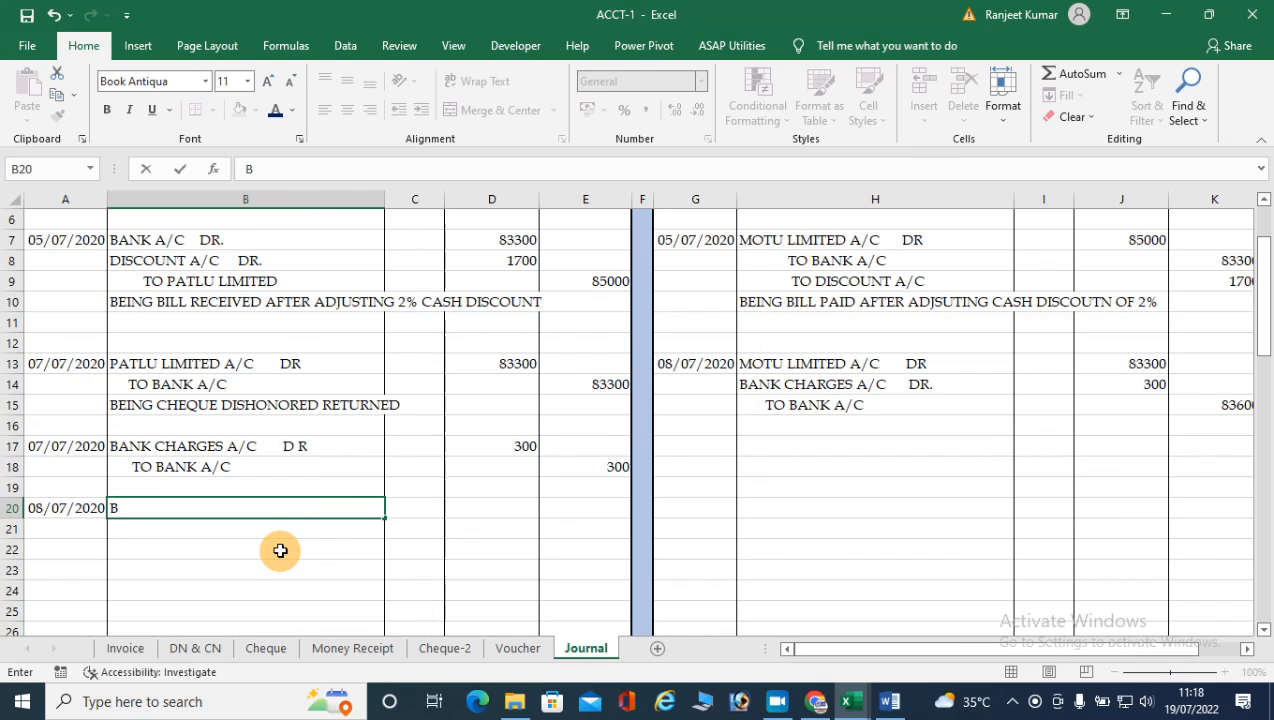
{"action": "type", "text": "ANK A./C"}
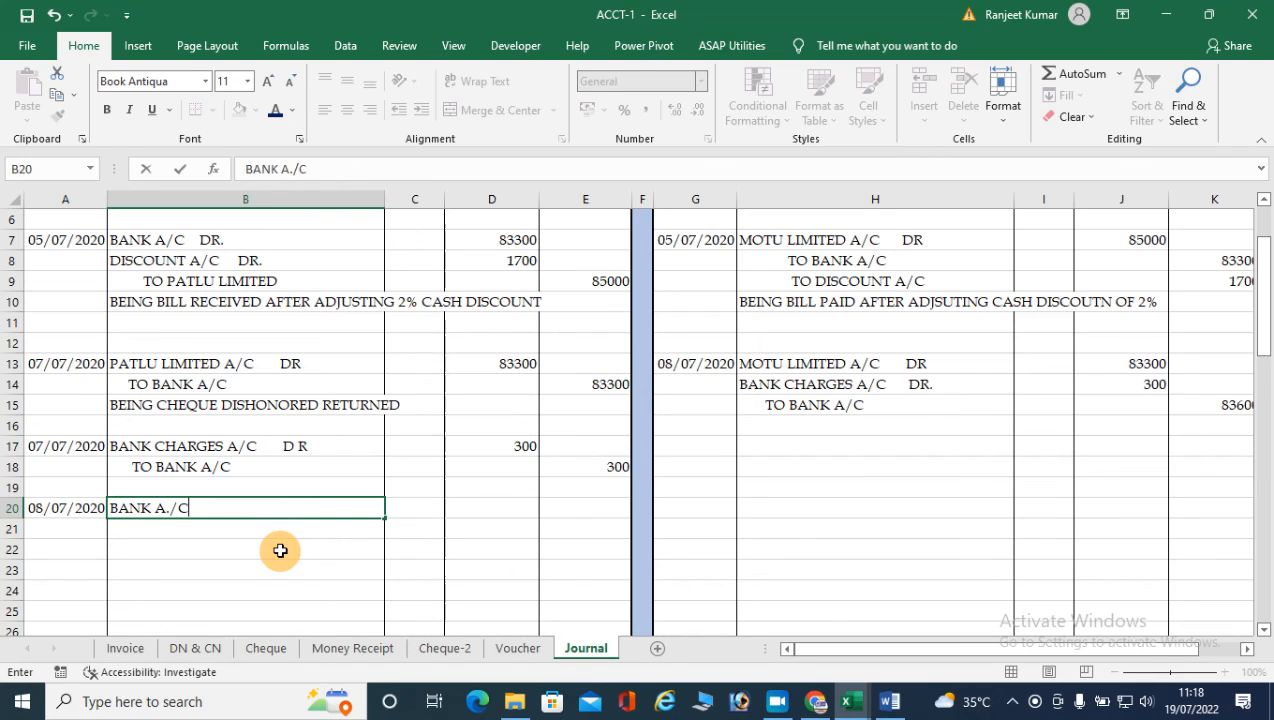
{"action": "type", "text": "                   DR."}
{"action": "key", "text": "Return"}
{"action": "key", "text": "Right"}
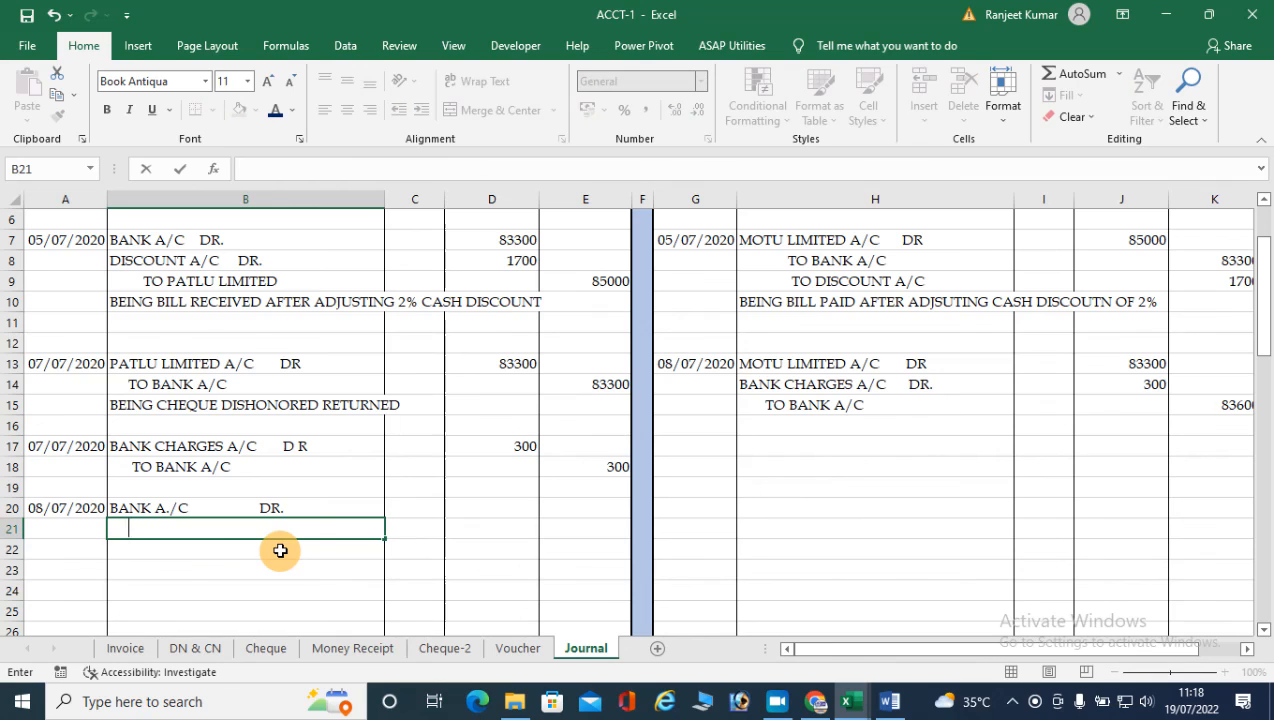
Step: Enter the indented credit line TO BANK CHARGES in cell B21
{"action": "type", "text": "TO bAN"}
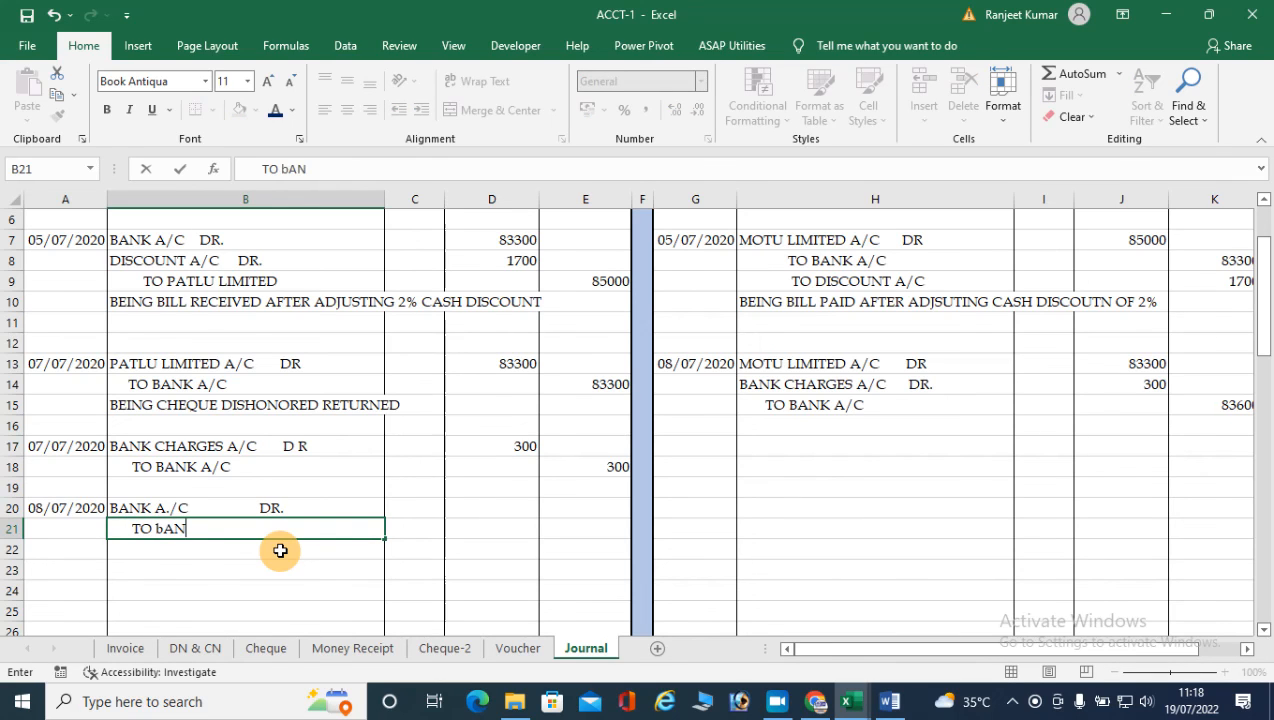
{"action": "type", "text": "ANK"}
{"action": "type", "text": "HARGWE"}
{"action": "key", "text": "BackSpace"}
{"action": "key", "text": "BackSpace"}
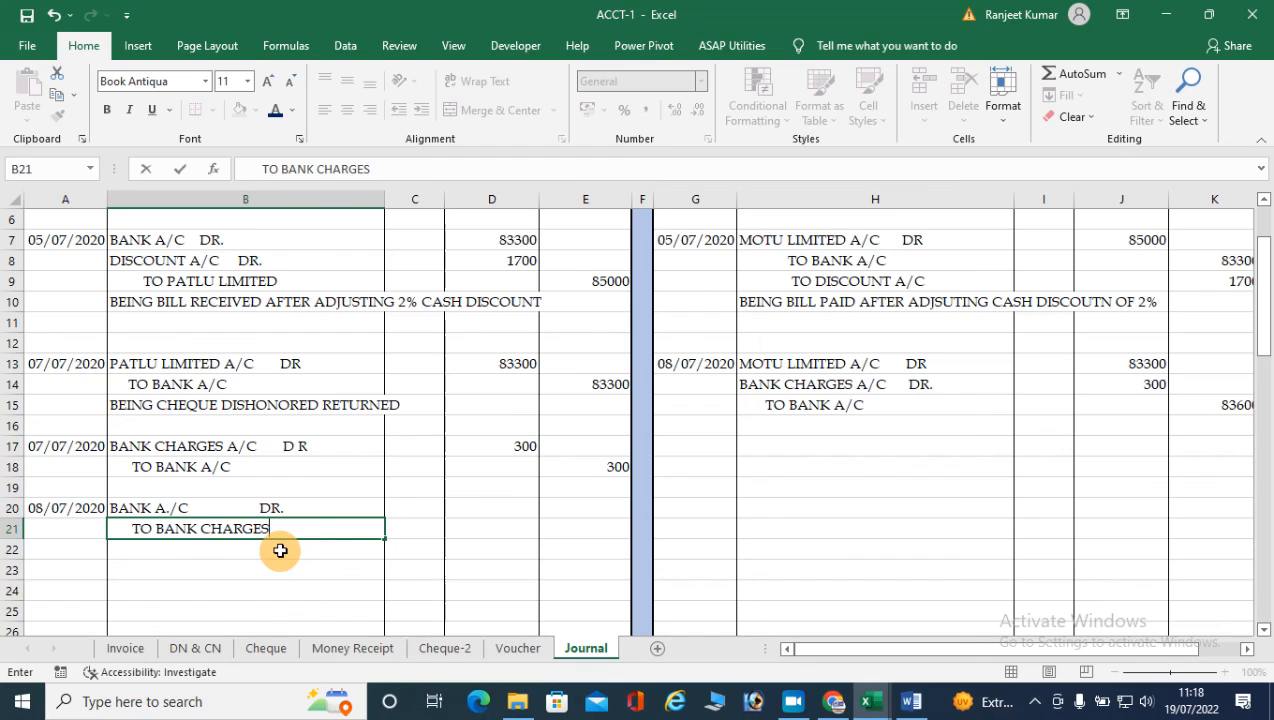
{"action": "type", "text": "ES"}
{"action": "key", "text": "Return"}
Step: Enter the indented credit line TO PATLU LIMITED in cell B22
{"action": "left_click", "coordinate": [280, 550]}
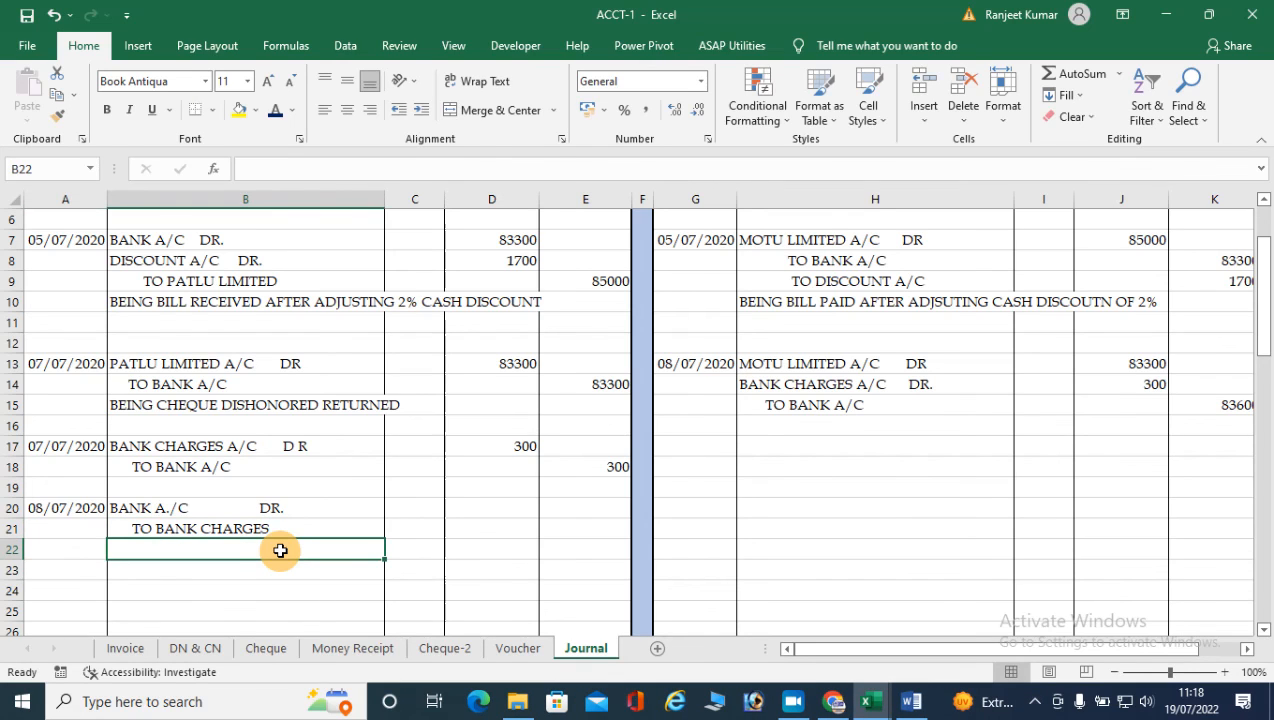
{"action": "type", "text": "t"}
{"action": "key", "text": "BackSpace"}
{"action": "type", "text": "TO"}
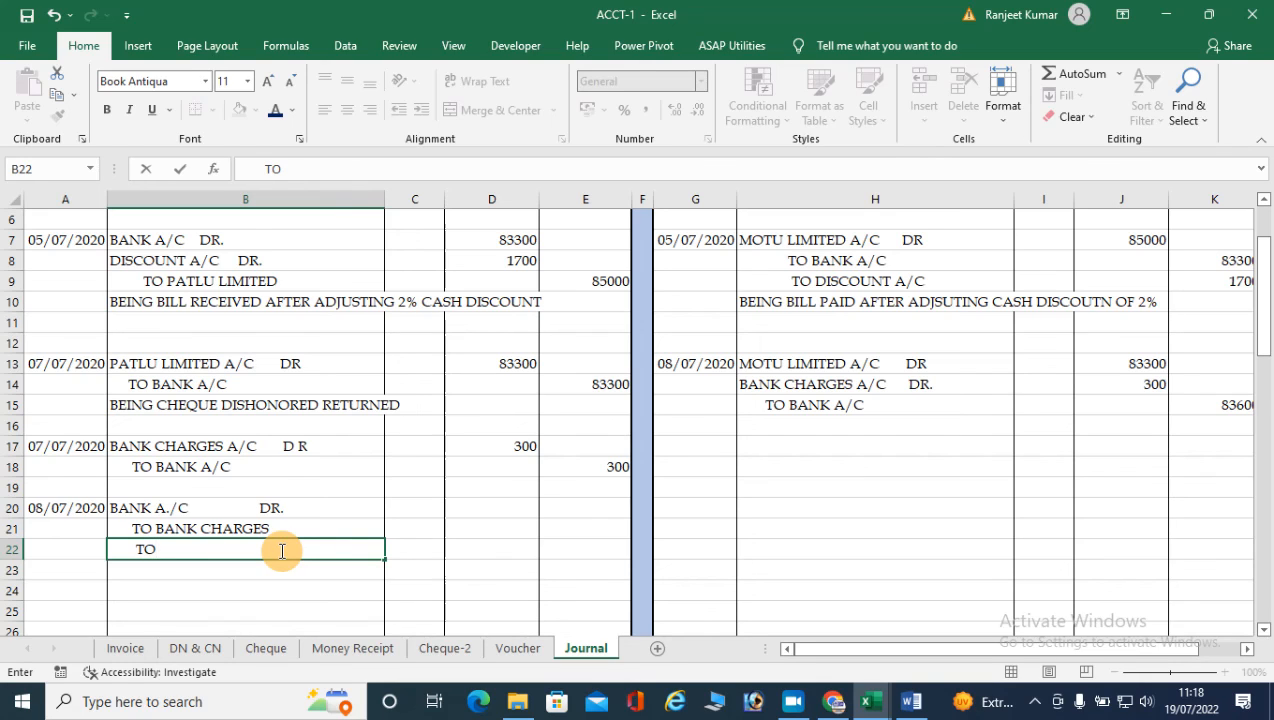
{"action": "type", "text": " PATLU LIMITED"}
Step: Enter 83600 as the bank debit amount in cell D20
{"action": "key", "text": "Up"}
{"action": "key", "text": "Right"}
{"action": "key", "text": "Right"}
{"action": "key", "text": "Up"}
{"action": "type", "text": "83600"}
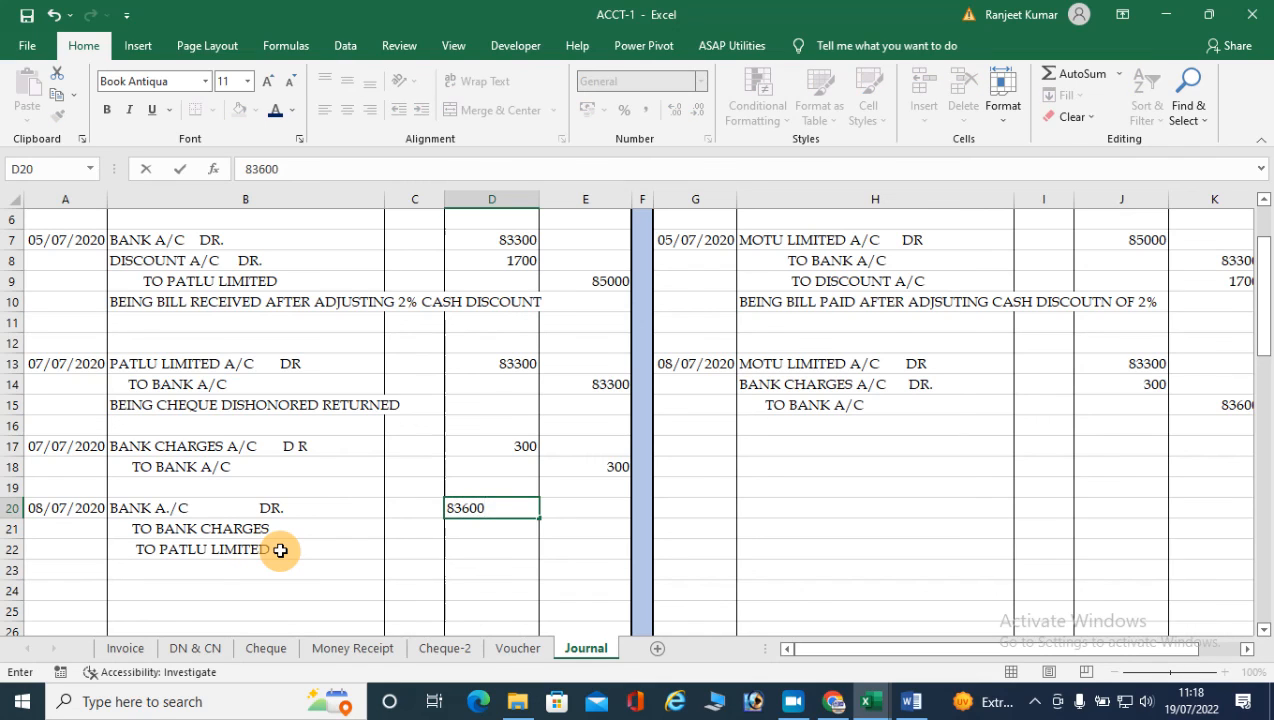
{"action": "key", "text": "Return"}
Step: Enter the credit amounts 300 for bank charges in E21 and 83300 for PATLU LIMITED in E22
{"action": "key", "text": "Right"}
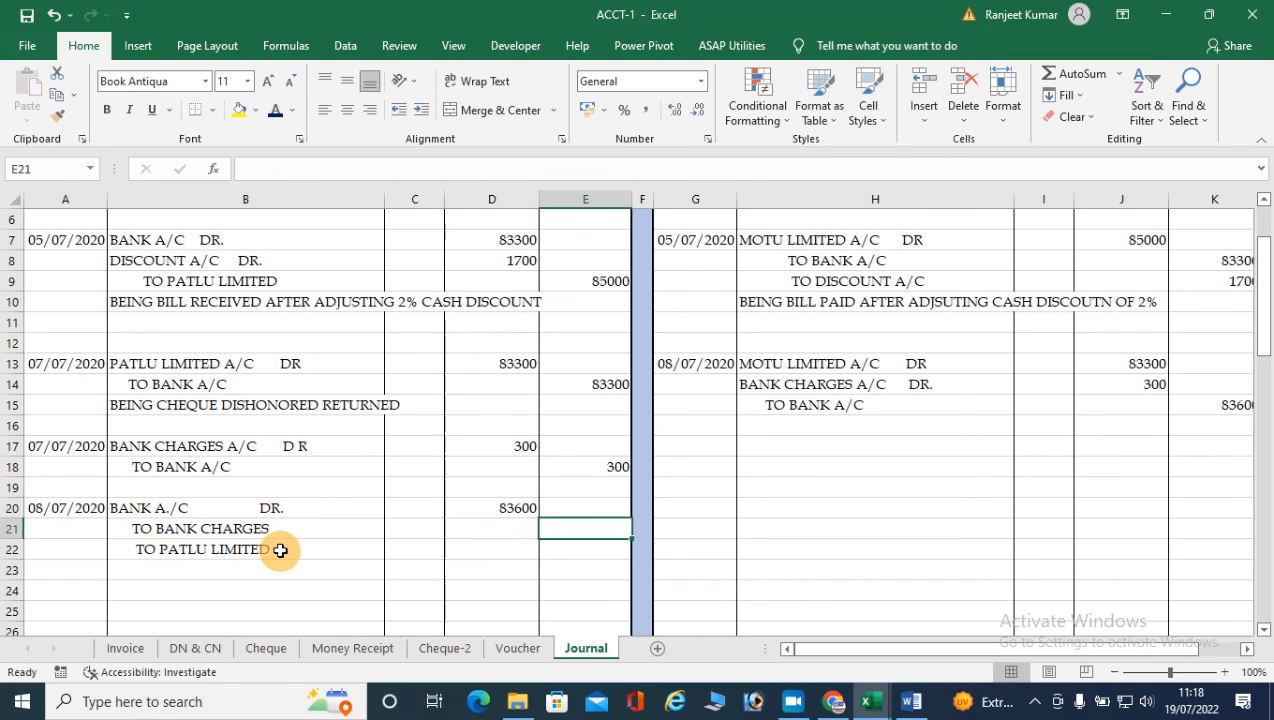
{"action": "type", "text": "300"}
{"action": "key", "text": "Return"}
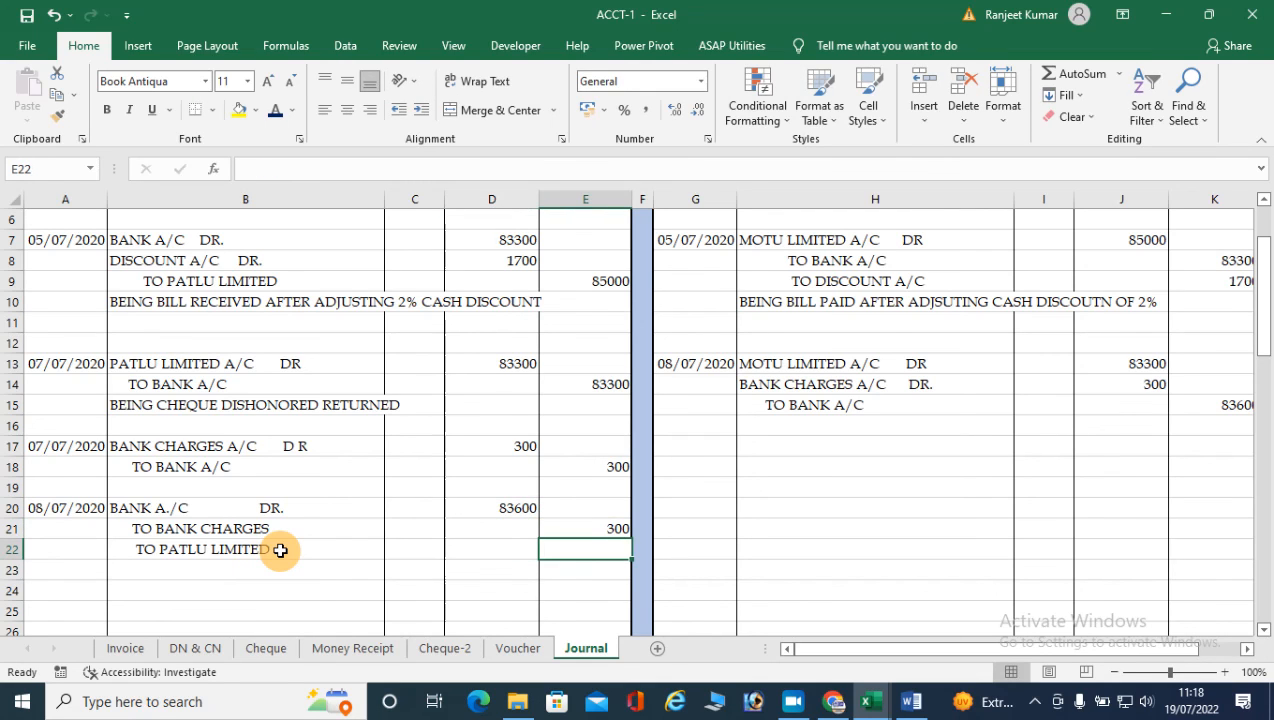
{"action": "type", "text": "83300"}
{"action": "key", "text": "Return"}
Step: Enter the narration BEING ANOTHER CHEQUE RECEIVED FROM PATLU LTD. WITH BANK CHARGES in cell B23
{"action": "key", "text": "Left"}
{"action": "key", "text": "Left"}
{"action": "key", "text": "Left"}
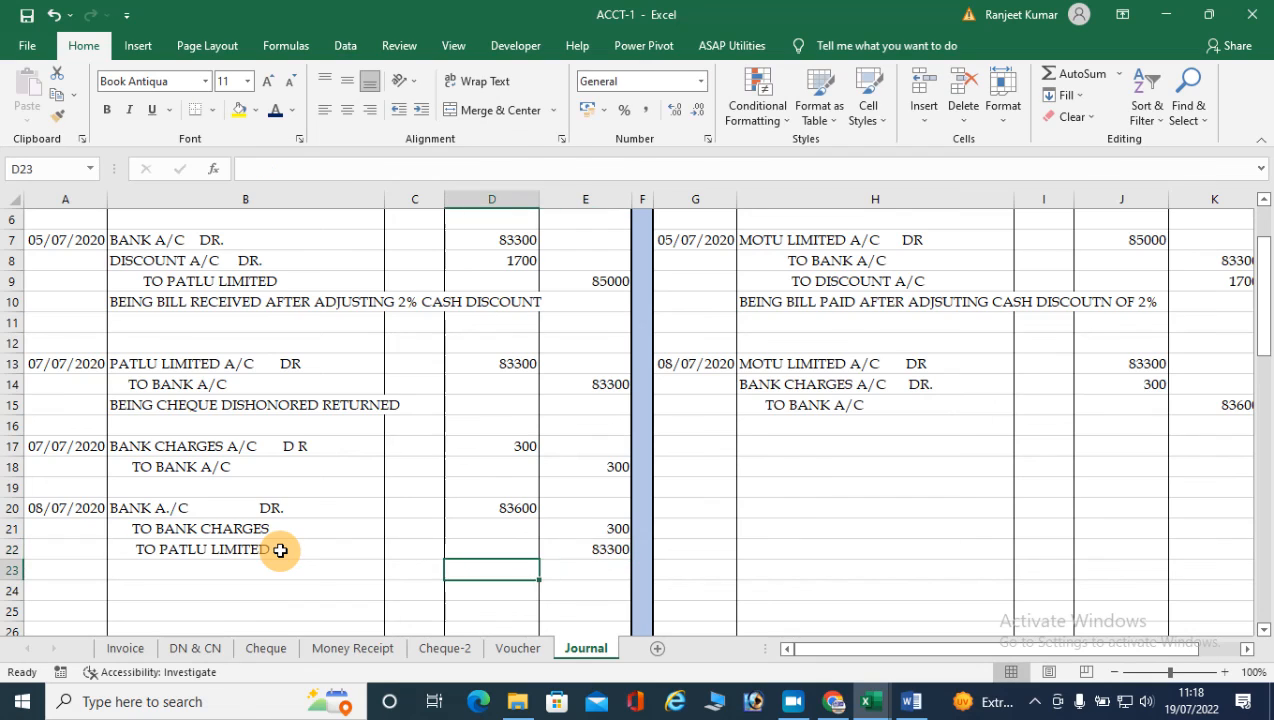
{"action": "type", "text": "BEI"}
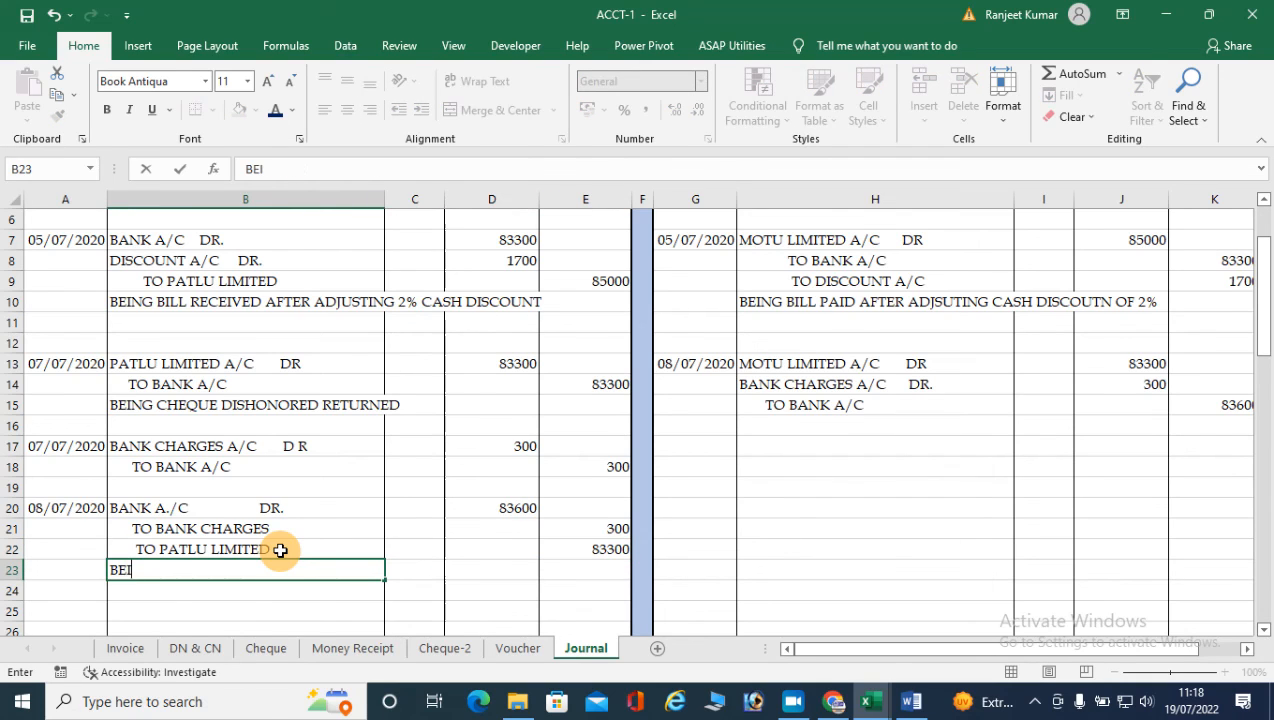
{"action": "type", "text": "NG CHE"}
{"action": "key", "text": "BackSpace"}
{"action": "key", "text": "BackSpace"}
{"action": "type", "text": "ANTOH"}
{"action": "key", "text": "BackSpace"}
{"action": "key", "text": "BackSpace"}
{"action": "key", "text": "BackSpace"}
{"action": "type", "text": "OHTER"}
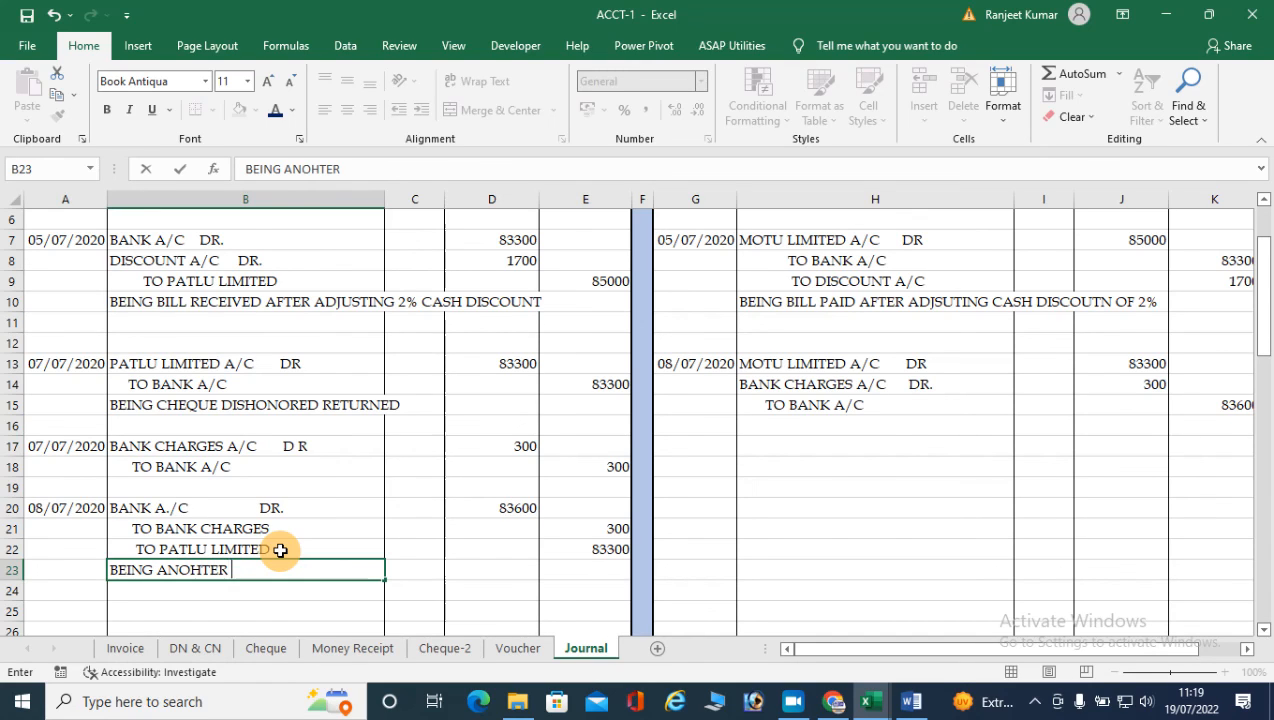
{"action": "key", "text": "BackSpace"}
{"action": "key", "text": "BackSpace"}
{"action": "key", "text": "BackSpace"}
{"action": "key", "text": "BackSpace"}
{"action": "type", "text": "THER CHEW"}
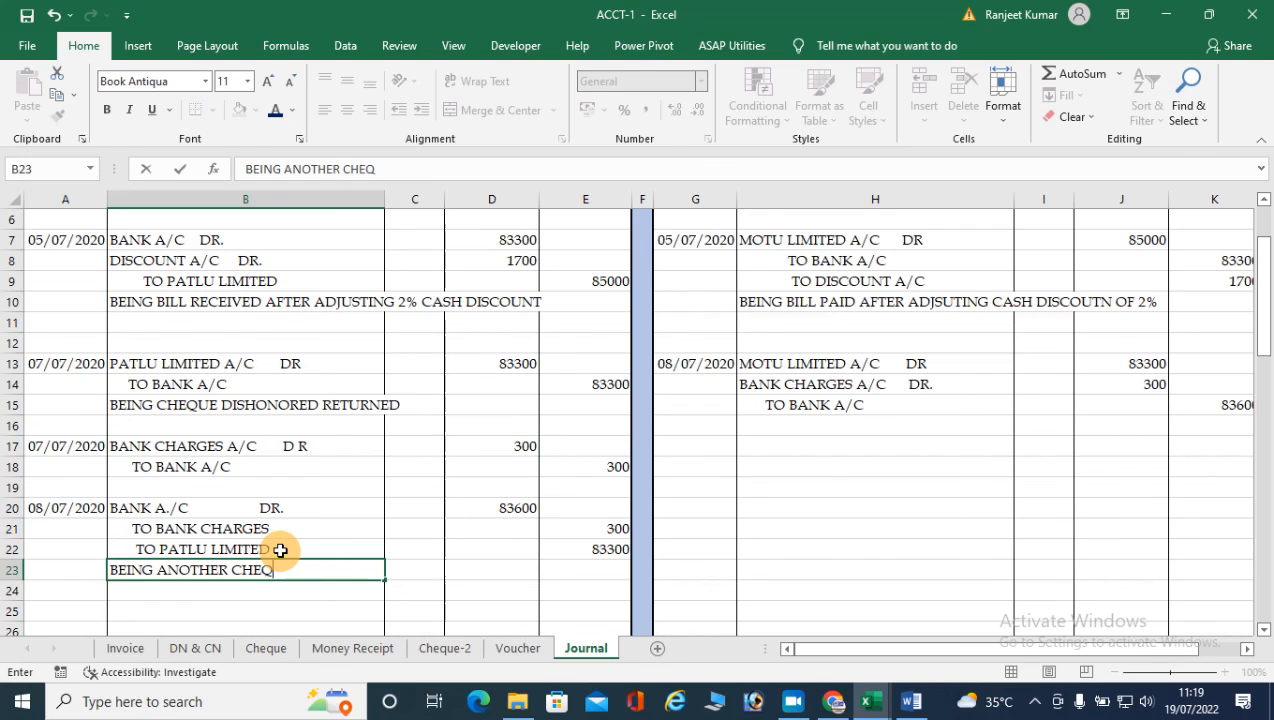
{"action": "type", "text": "RECEIVED"}
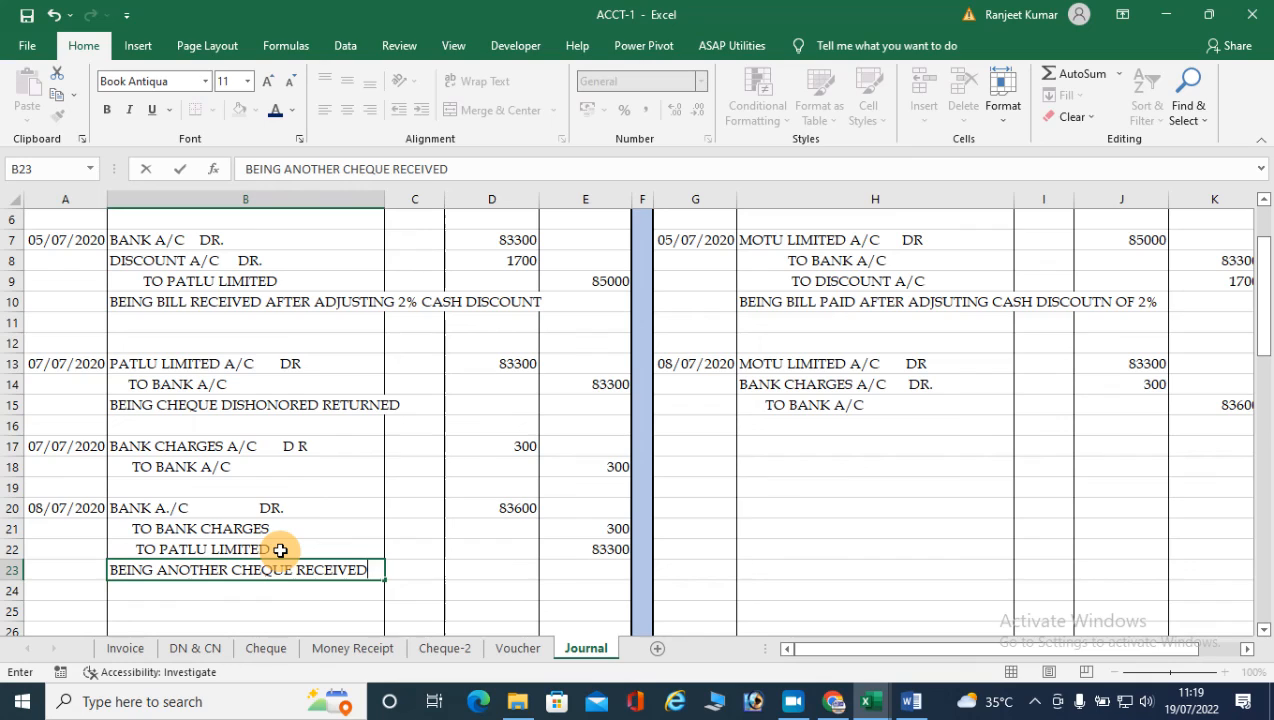
{"action": "type", "text": " FROM PATLU LT"}
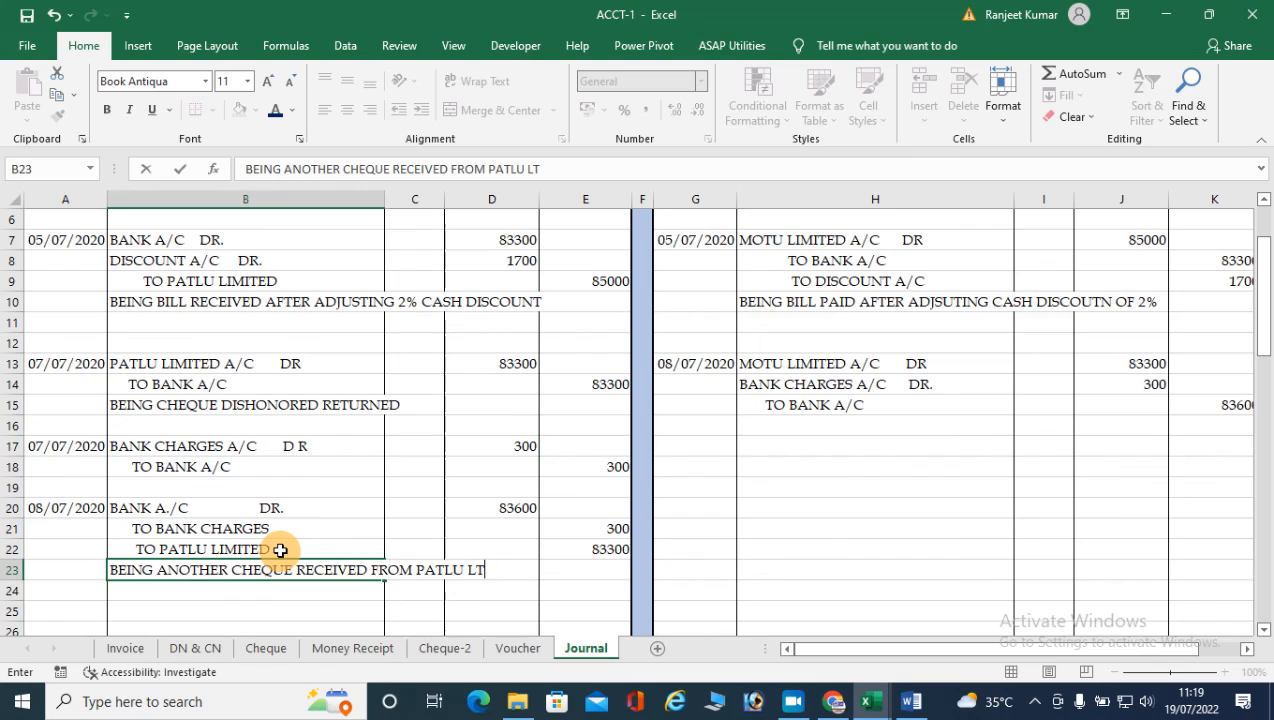
{"action": "type", "text": "D. WITH BANKCHA"}
{"action": "key", "text": "BackSpace"}
{"action": "key", "text": "BackSpace"}
{"action": "type", "text": "HARG"}
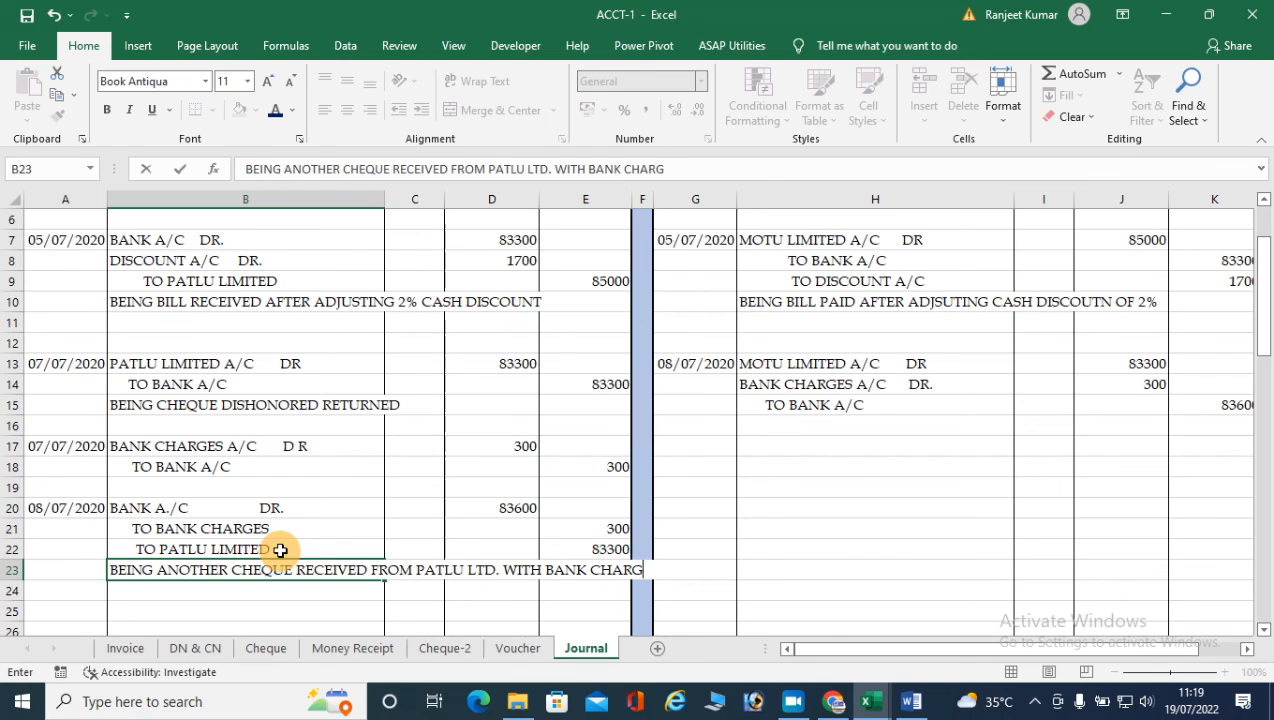
{"action": "key", "text": "Return"}
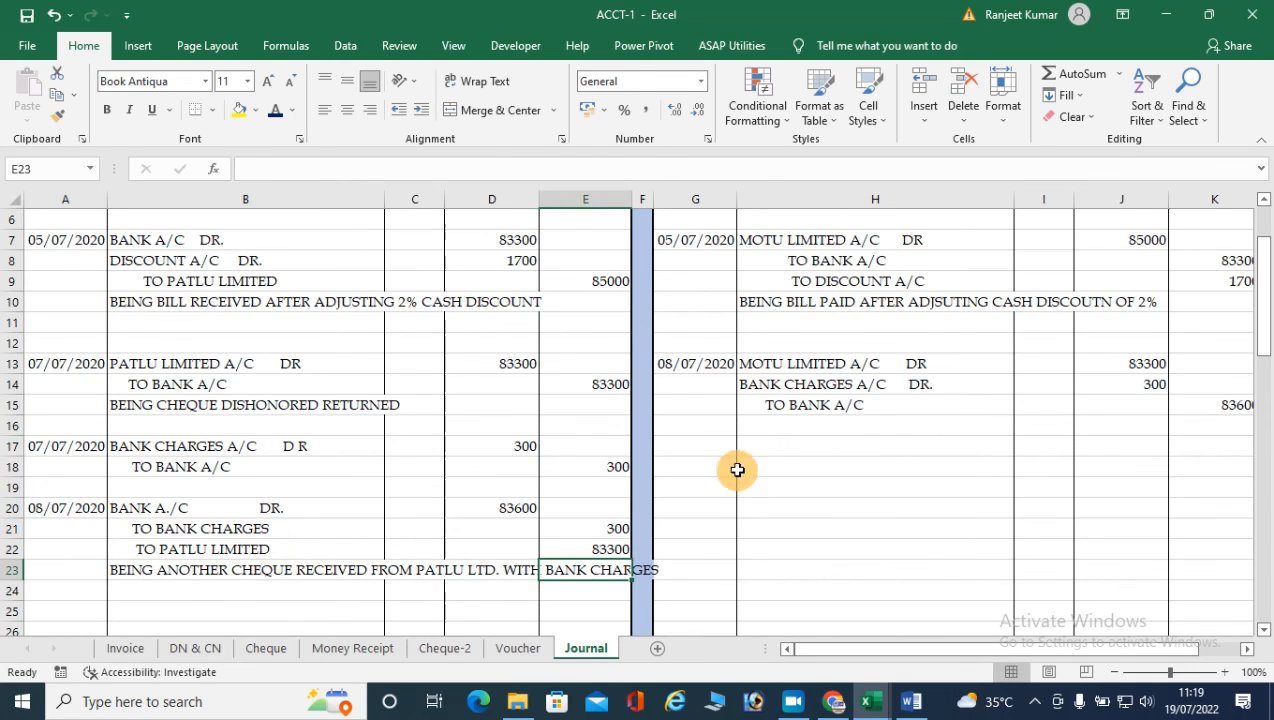
Step: Enter the narration BEING PAID ANOTHER CHEQUE TO MOUT LTD. WITH BANK CHRGES in cell H16 of the PATLU book
{"action": "left_click", "coordinate": [750, 437]}
{"action": "type", "text": "BEING P"}
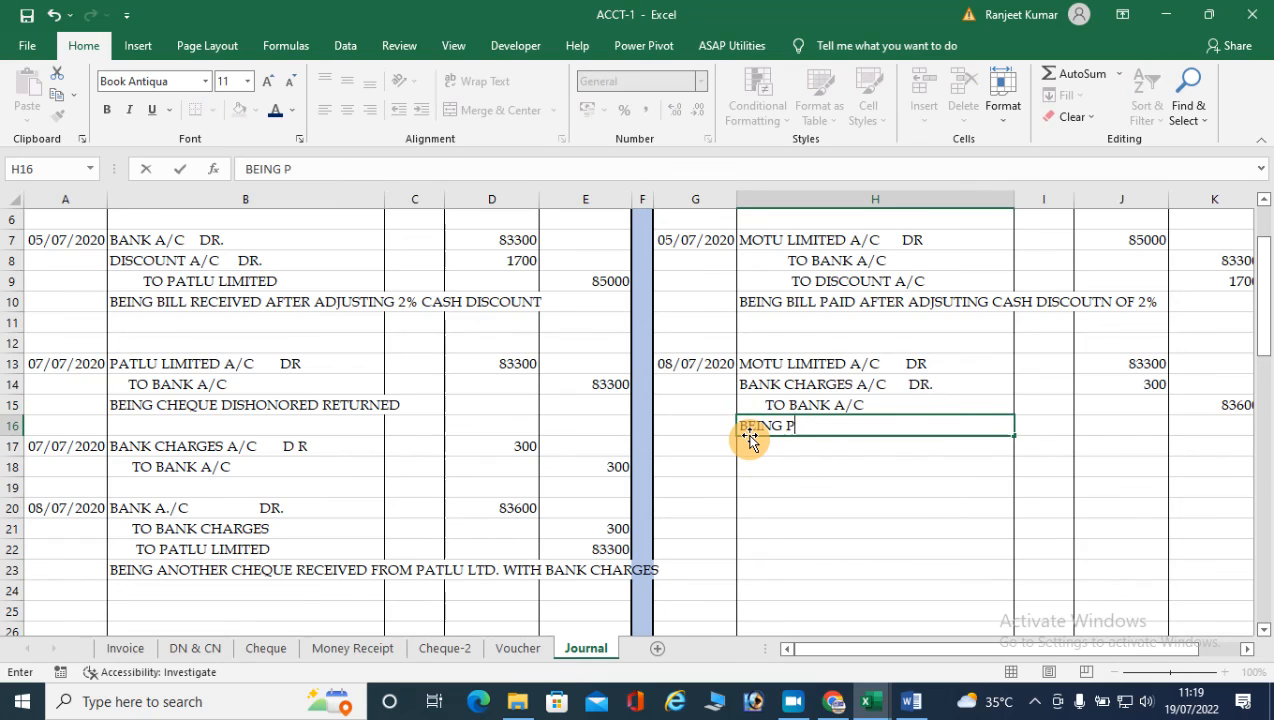
{"action": "type", "text": "AID ANTOH"}
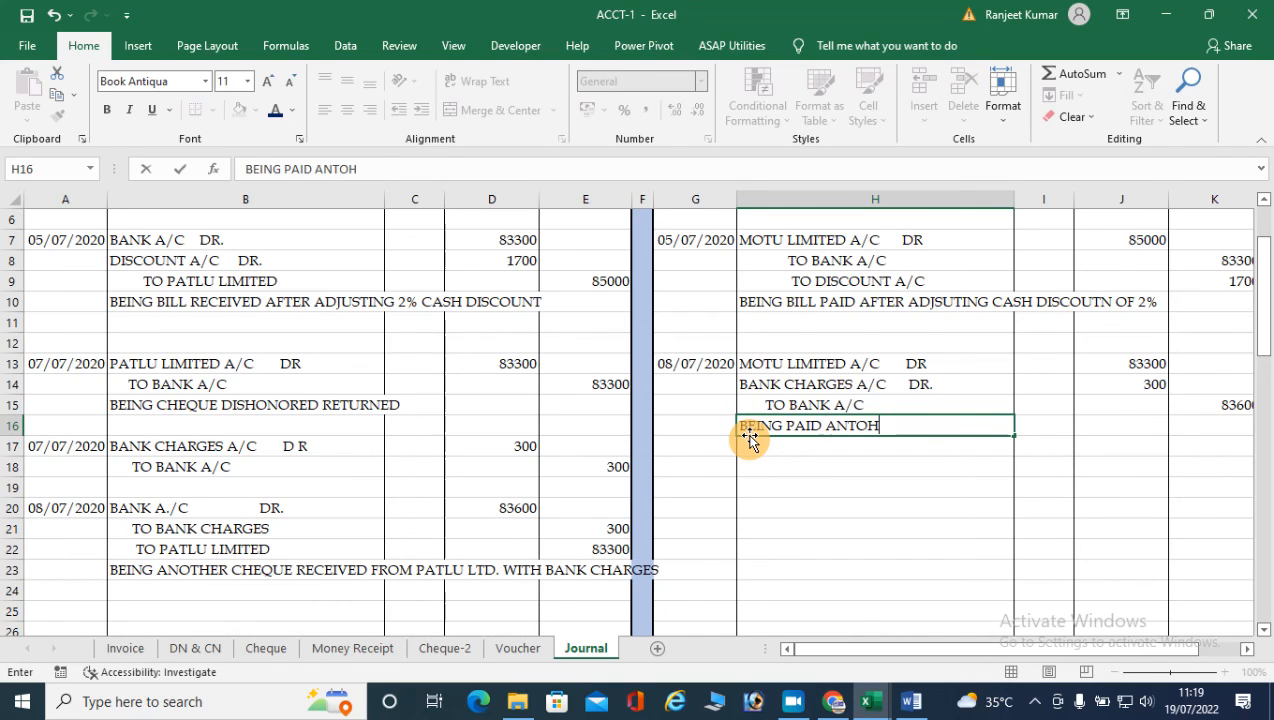
{"action": "key", "text": "BackSpace"}
{"action": "key", "text": "BackSpace"}
{"action": "key", "text": "BackSpace"}
{"action": "type", "text": "OTHER CHEQUE TO MOUT"}
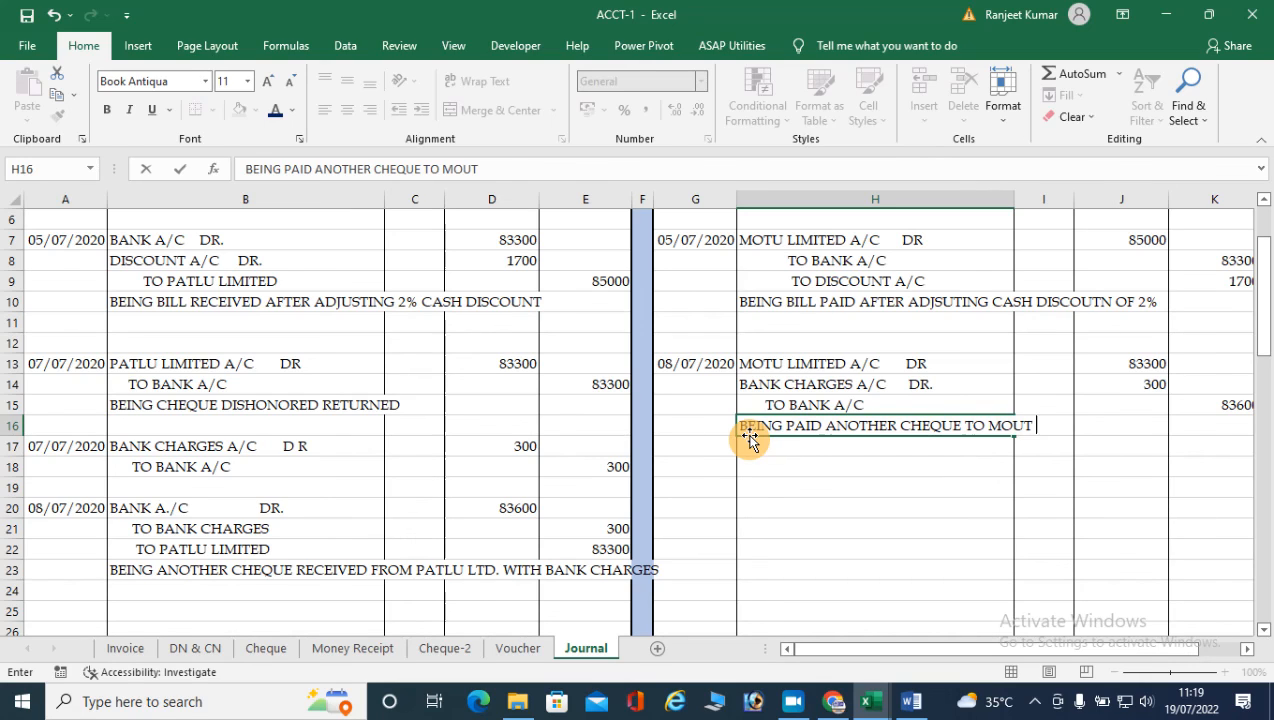
{"action": "type", "text": " LTD. WITH BAN"}
{"action": "key", "text": "BackSpace"}
{"action": "type", "text": "ANK CHRGES"}
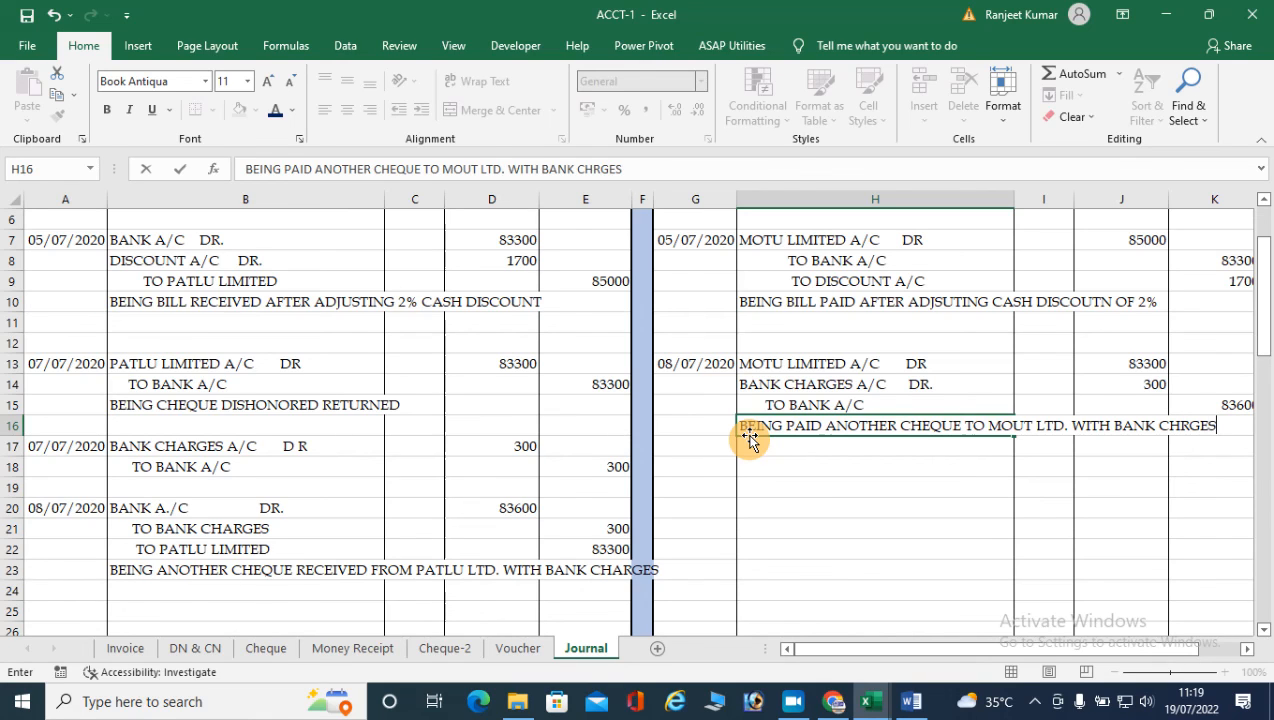
{"action": "key", "text": "Return"}
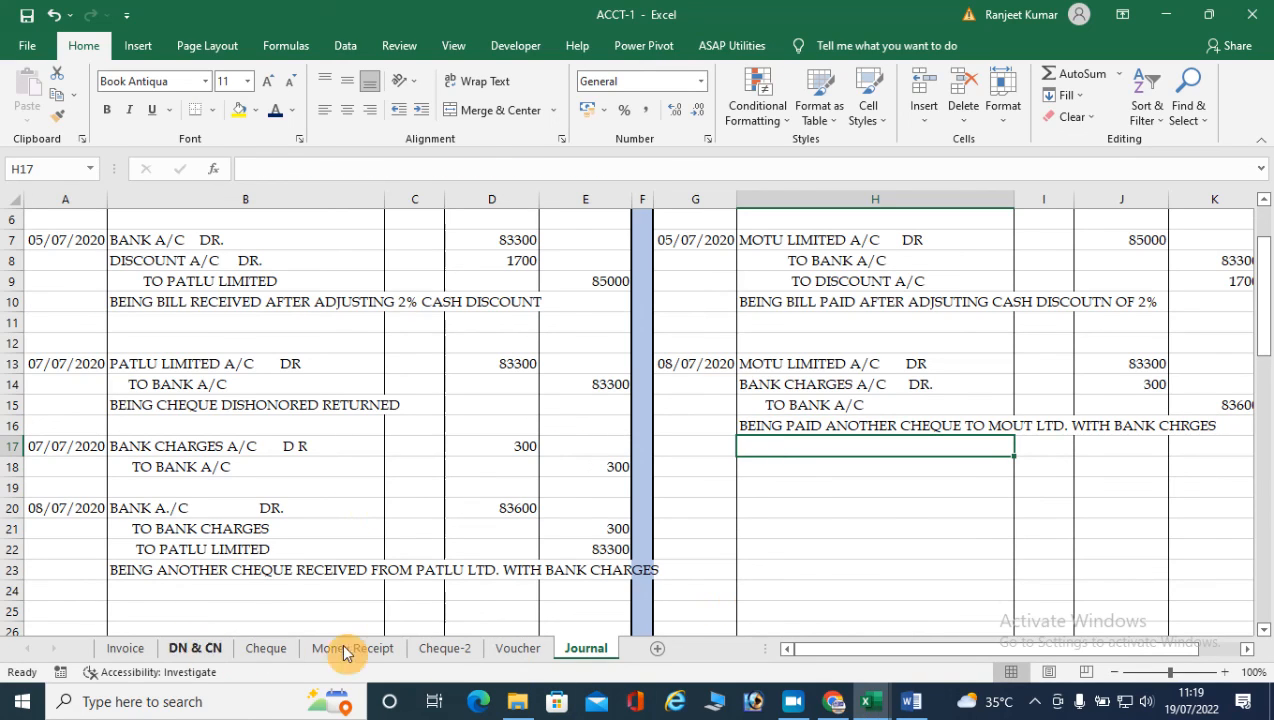
Step: Reread the transaction list in the ACCT DOC-1 Word document and return to the ACCT-1 workbook in Excel
{"action": "left_click", "coordinate": [911, 708]}
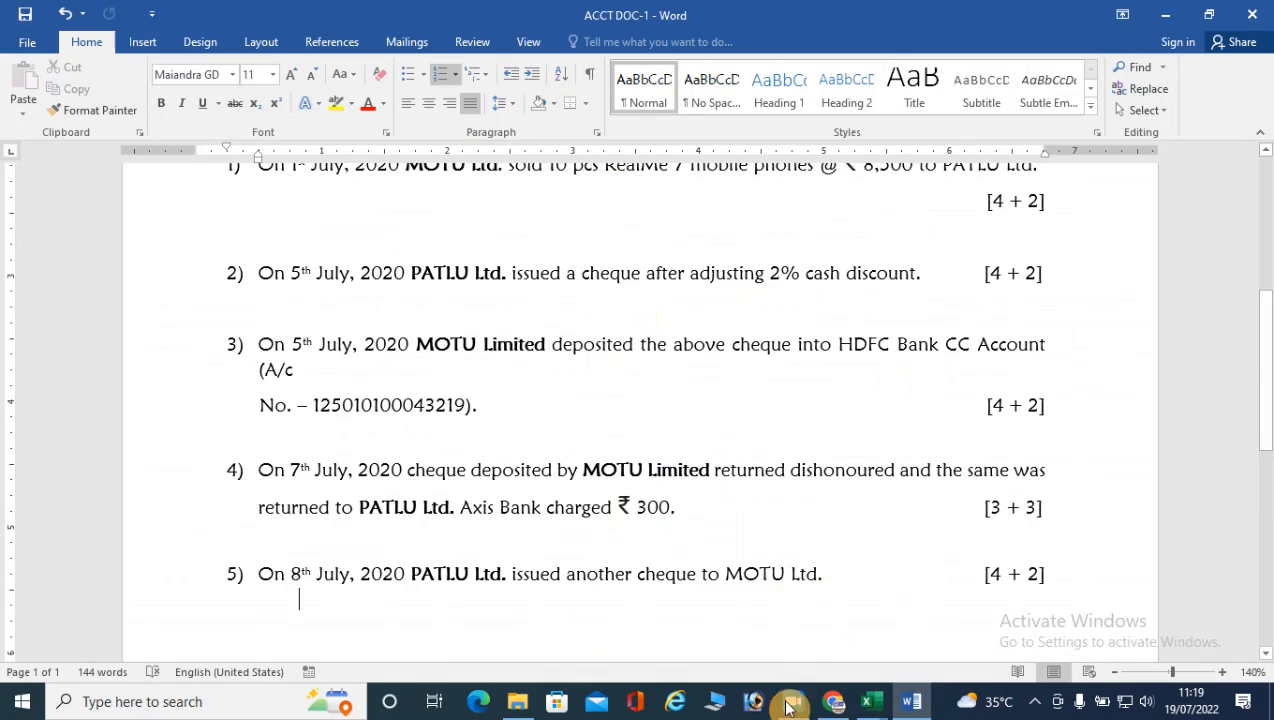
{"action": "scroll", "coordinate": [754, 568], "scroll_direction": "down", "scroll_amount": 3}
{"action": "scroll", "coordinate": [663, 529], "scroll_direction": "up", "scroll_amount": 7}
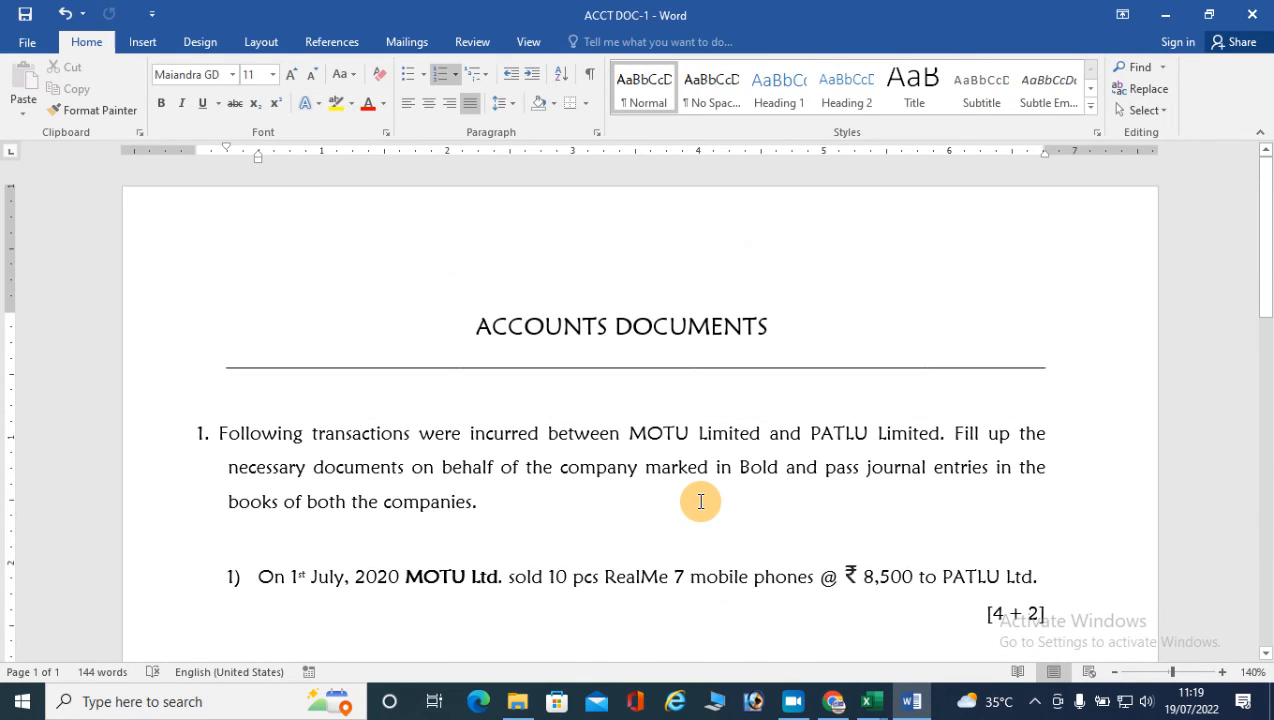
{"action": "left_click", "coordinate": [870, 700]}
{"action": "left_click", "coordinate": [938, 628]}
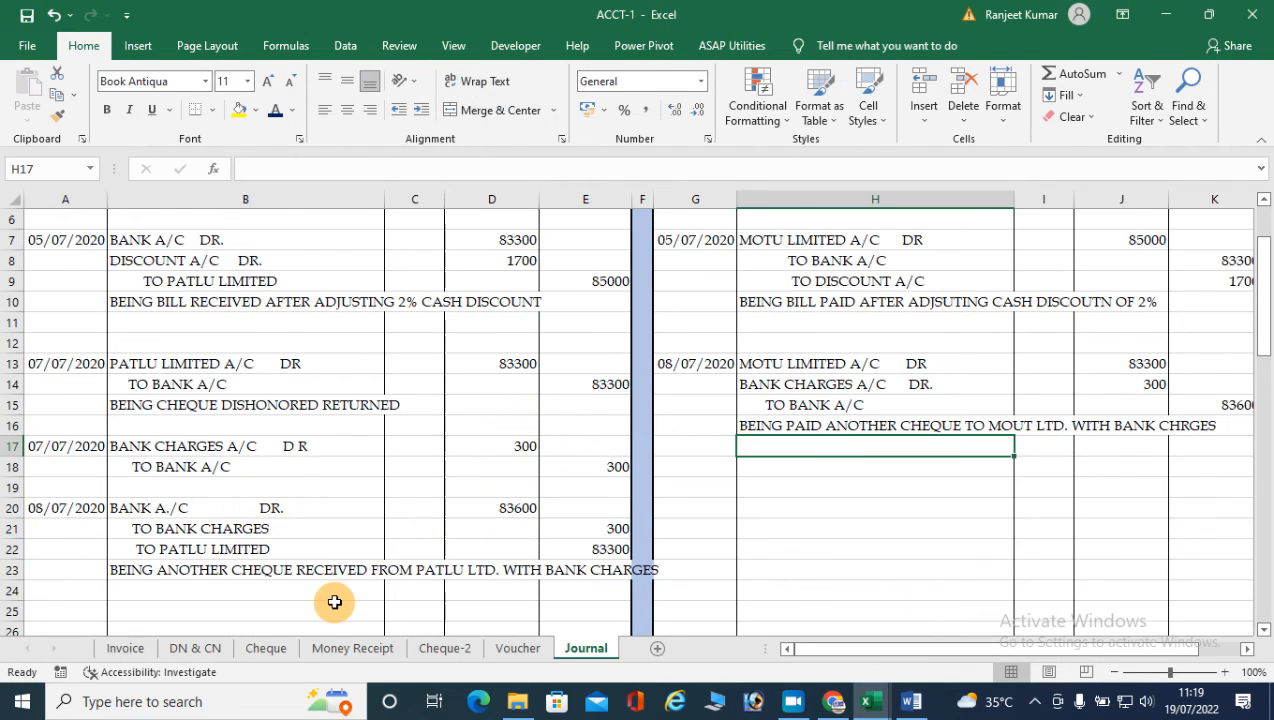
Step: Review the Invoice, DN & CN, Cheque, Money Receipt, Cheque-2, Voucher and Journal sheets for completeness
{"action": "scroll", "coordinate": [335, 602], "scroll_direction": "up", "scroll_amount": 2}
{"action": "left_click", "coordinate": [128, 648]}
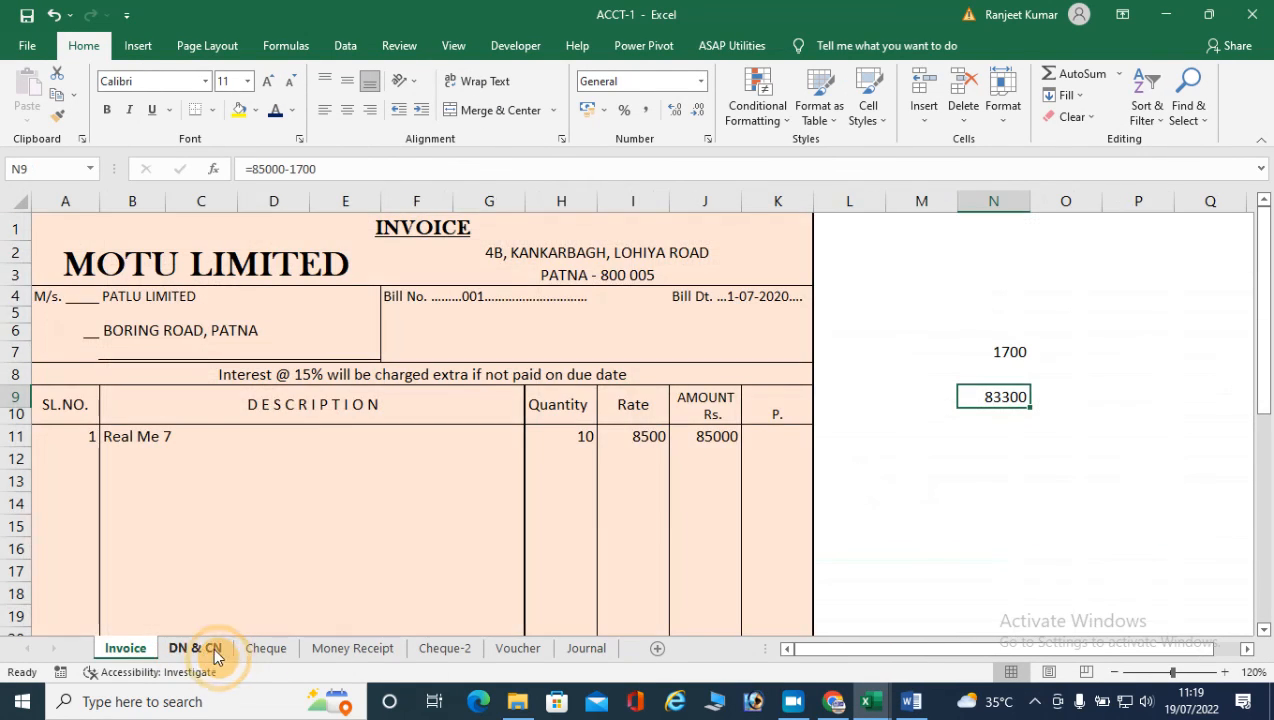
{"action": "left_click", "coordinate": [210, 648]}
{"action": "left_click", "coordinate": [273, 648]}
{"action": "left_click", "coordinate": [335, 648]}
{"action": "left_click", "coordinate": [425, 648]}
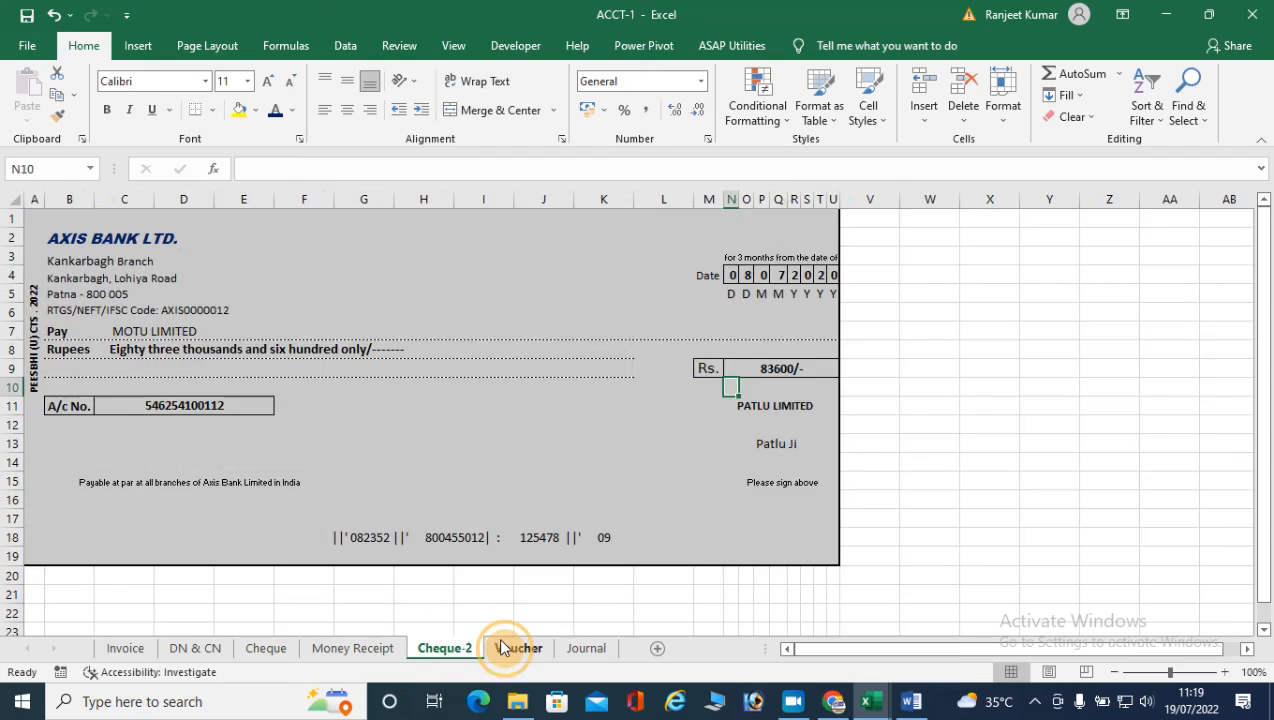
{"action": "left_click", "coordinate": [515, 648]}
{"action": "left_click", "coordinate": [586, 648]}
{"action": "left_click", "coordinate": [518, 648]}
{"action": "left_click", "coordinate": [442, 648]}
{"action": "left_click", "coordinate": [358, 648]}
{"action": "left_click", "coordinate": [268, 648]}
{"action": "left_click", "coordinate": [180, 648]}
{"action": "left_click", "coordinate": [135, 648]}
{"action": "left_click", "coordinate": [195, 648]}
{"action": "left_click", "coordinate": [266, 648]}
{"action": "left_click", "coordinate": [387, 648]}
{"action": "left_click", "coordinate": [447, 648]}
{"action": "left_click", "coordinate": [518, 648]}
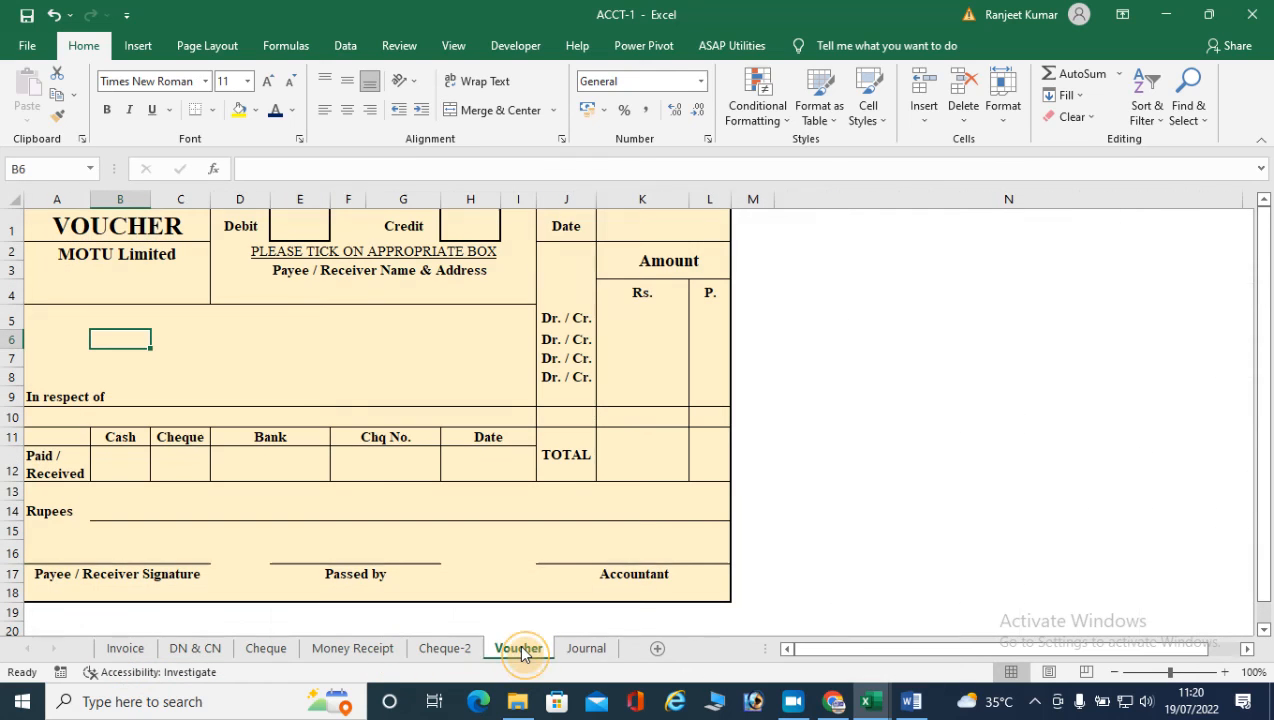
{"action": "left_click", "coordinate": [588, 648]}
Step: Clear the helper calculations in cells N7:N10 beside the invoice on the Invoice sheet
{"action": "left_click", "coordinate": [126, 650]}
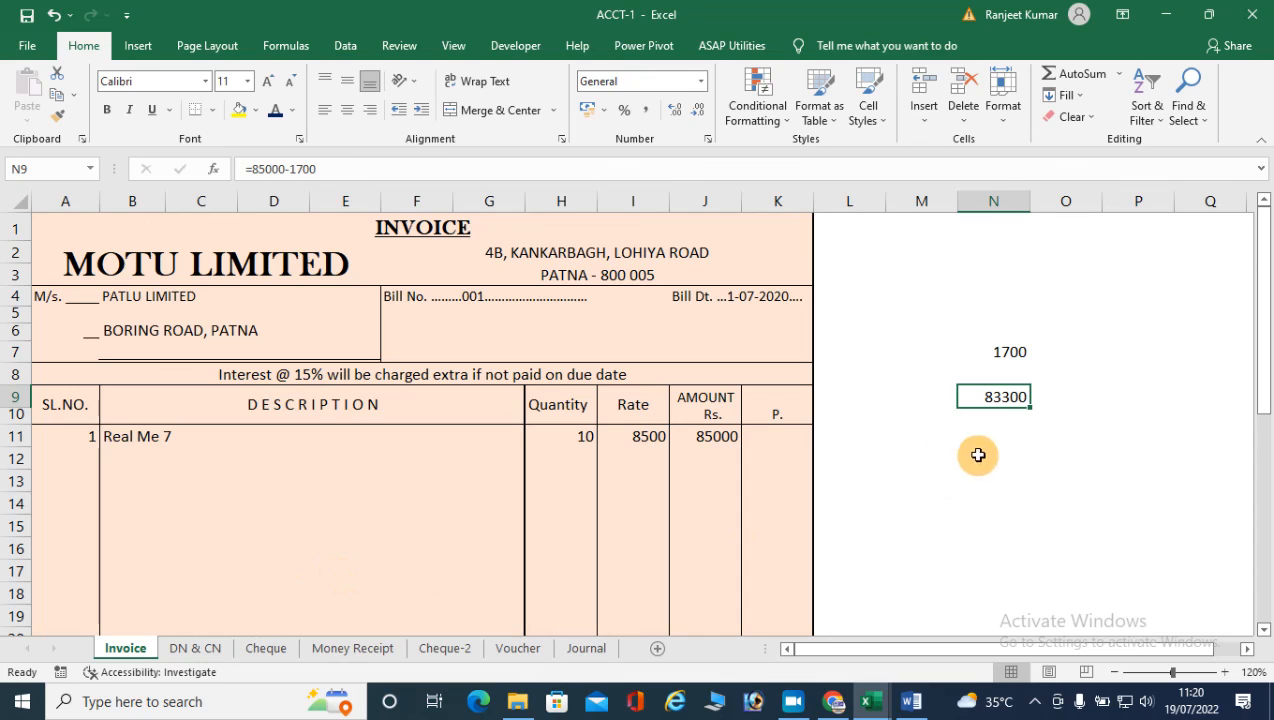
{"action": "left_click_drag", "start_coordinate": [989, 345], "coordinate": [990, 407]}
{"action": "key", "text": "Delete"}
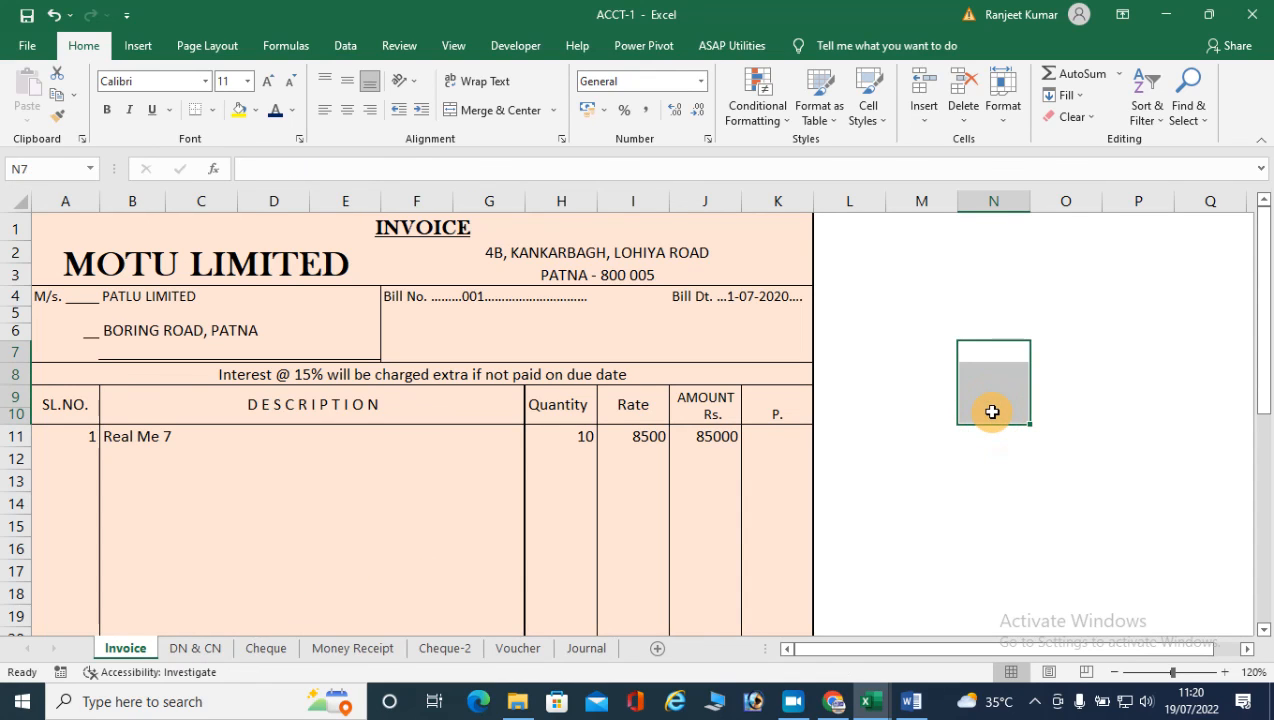